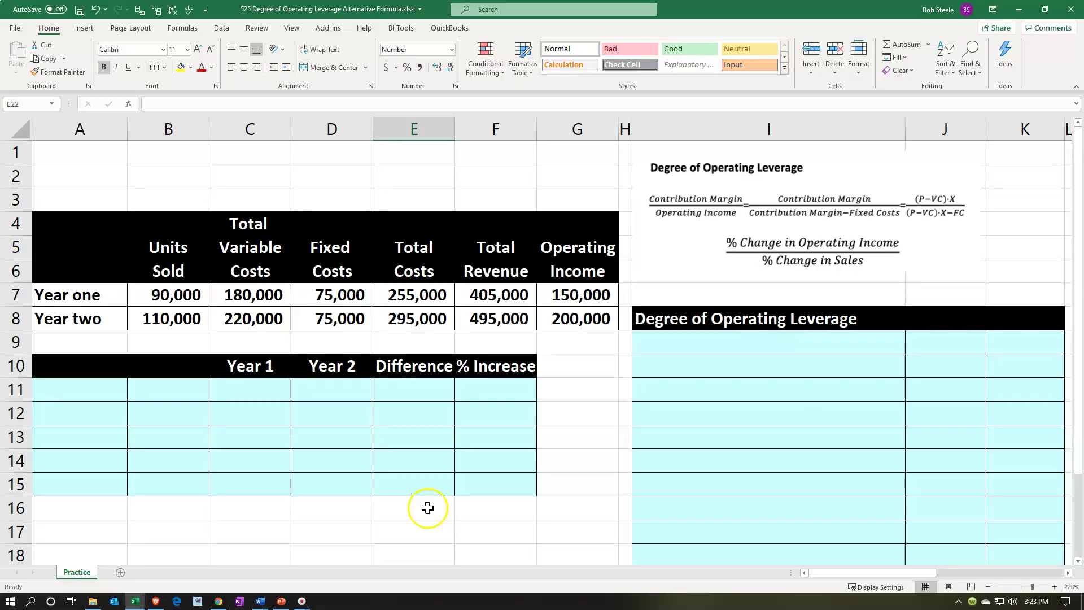
click(196, 267)
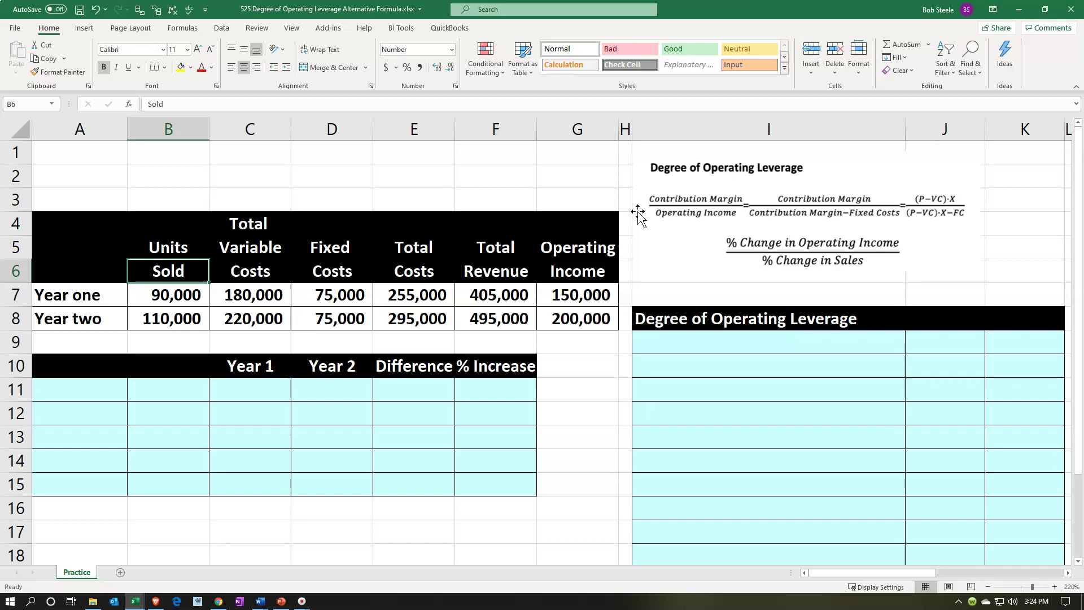
click(758, 352)
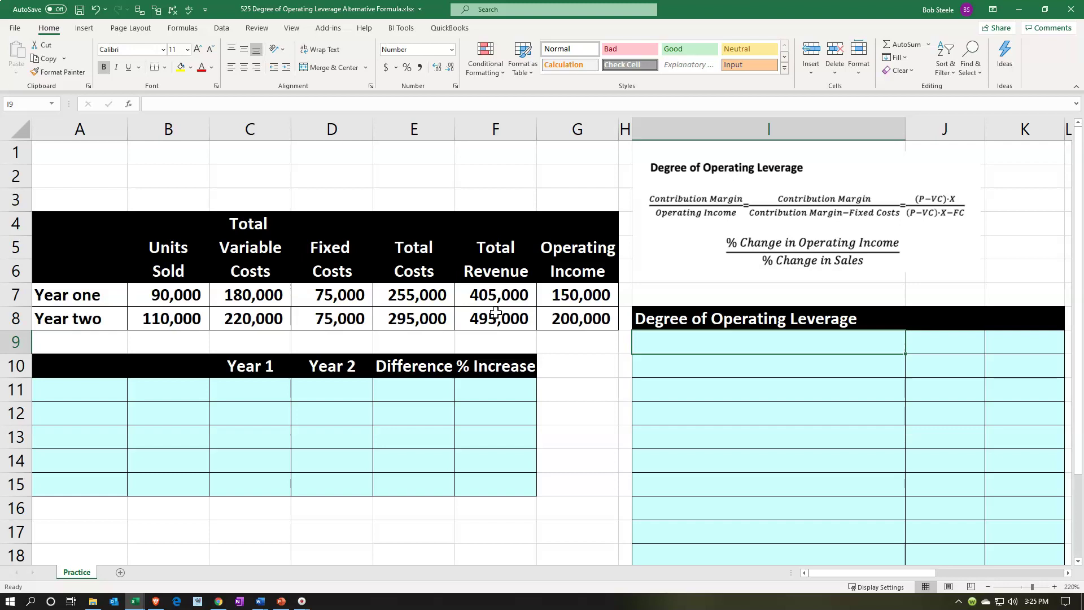
Label the first row of the Year 1/Year 2 comparison table "Sales" in A11.
click(84, 391)
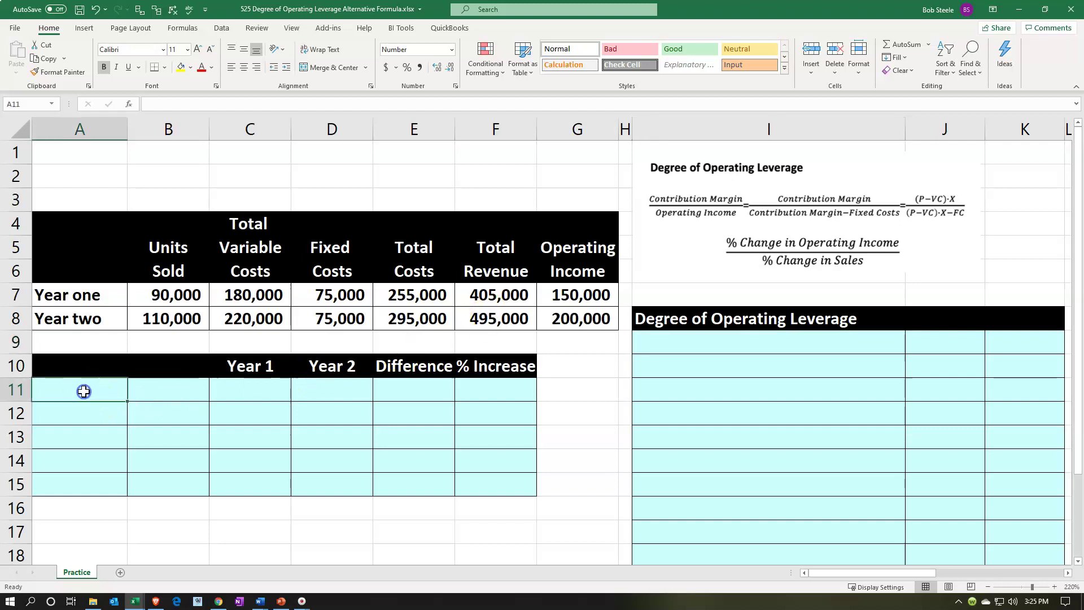
text(Sales)
key(Tab)
key(Tab)
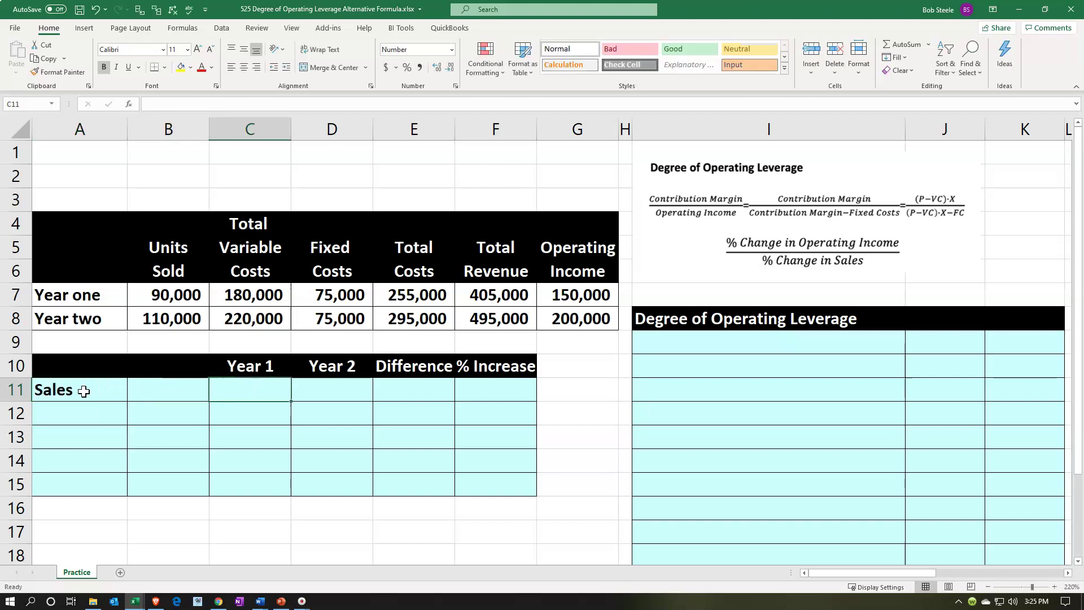
Link the Year 1 sales cell C11 to the year one total revenue with =F7.
text(=)
key(Up)
key(Up)
key(Up)
key(Right)
key(Right)
key(Right)
key(Up)
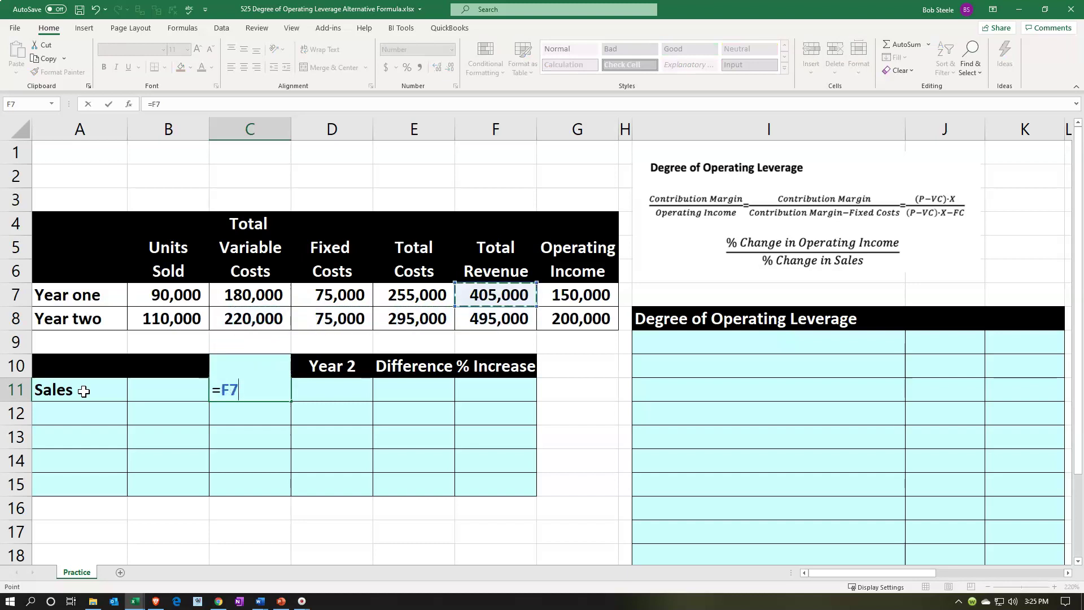
key(Tab)
Link the Year 2 sales cell D11 to the year two total revenue in F8.
text(=)
key(Up)
key(Up)
key(Up)
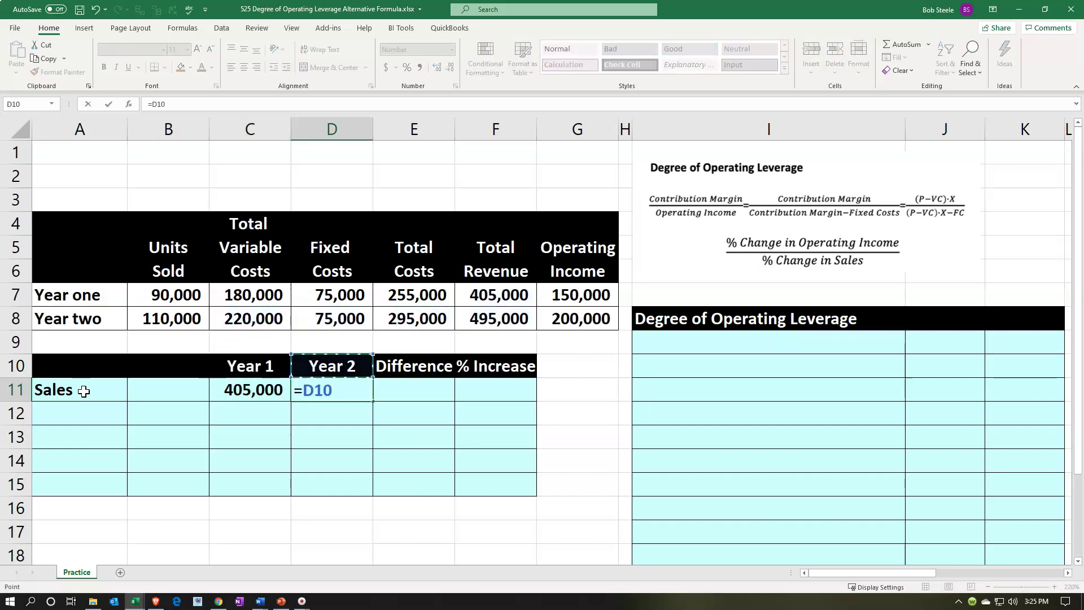
key(Right)
key(Right)
key(Return)
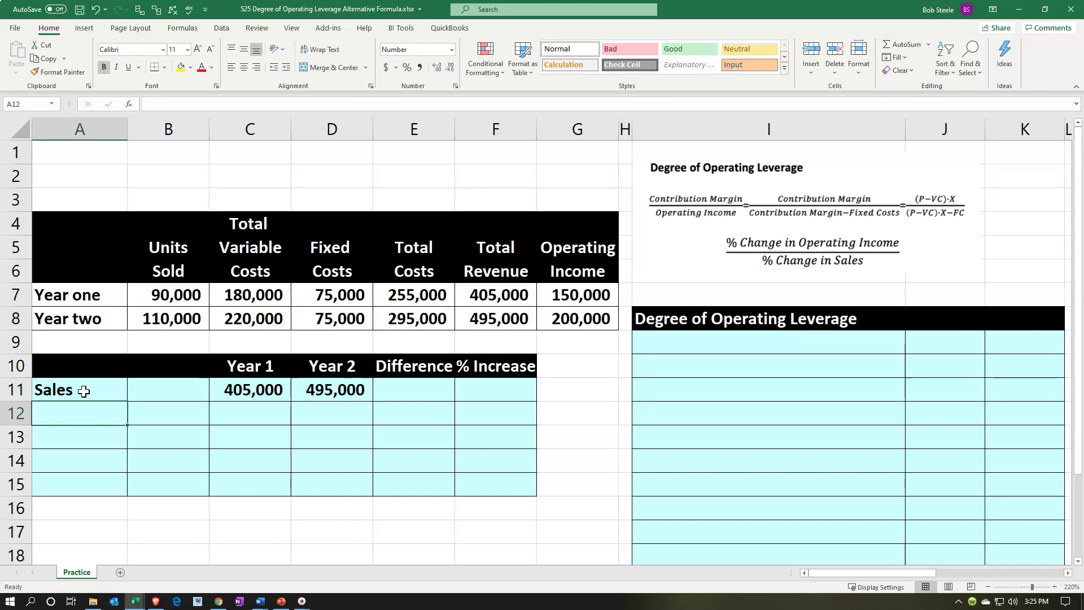
Label the row below Sales "Variable costs" in A12.
text(Variabel)
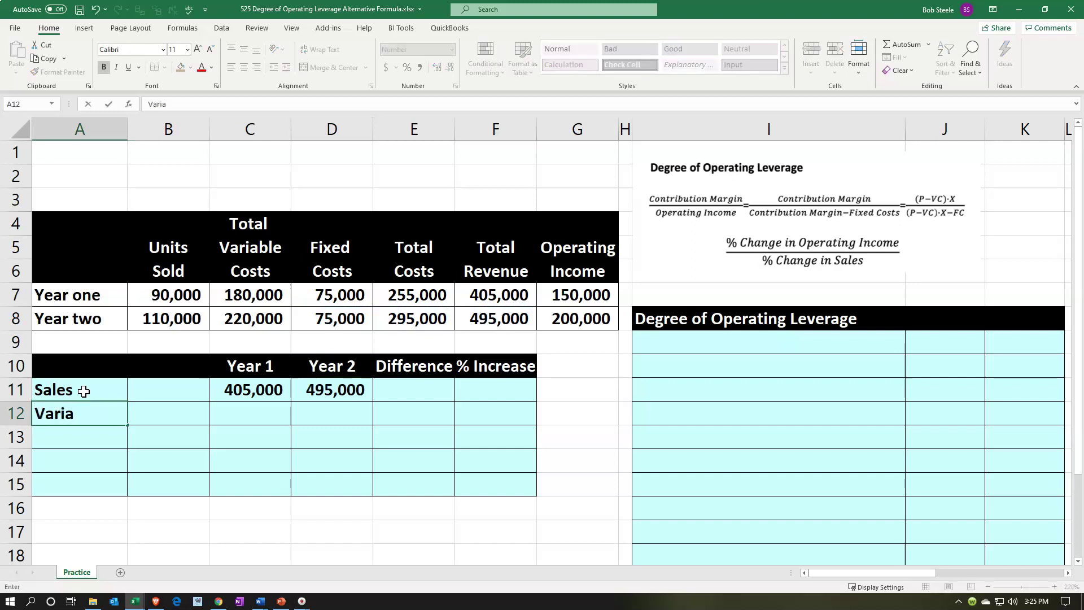
key(BackSpace)
key(BackSpace)
text(le costs)
key(Tab)
key(Tab)
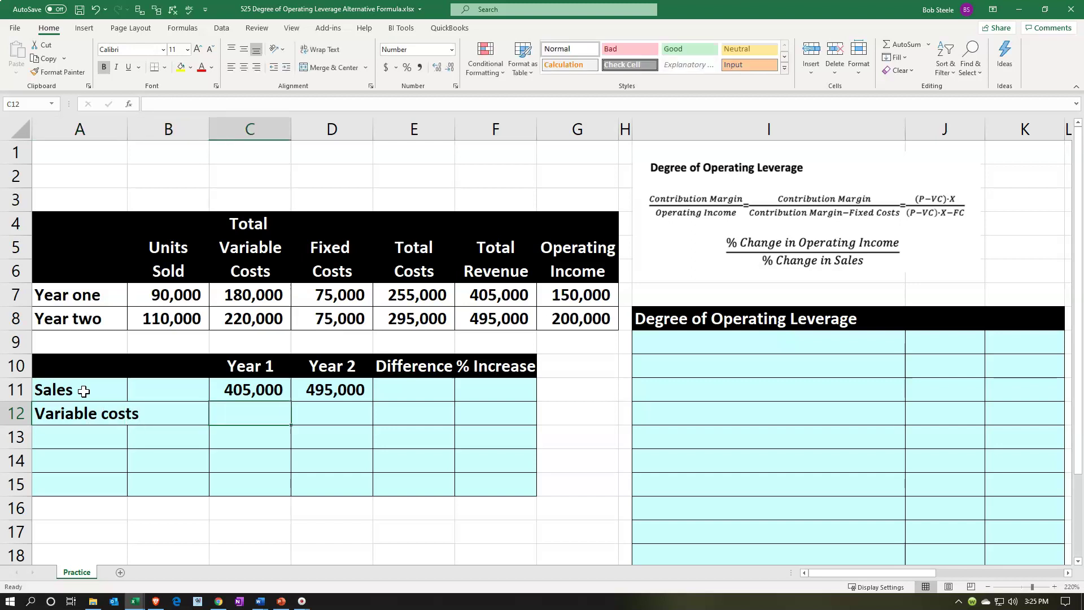
Link the Year 1 variable costs cell C12 to the year one total variable costs with =C7.
text(=)
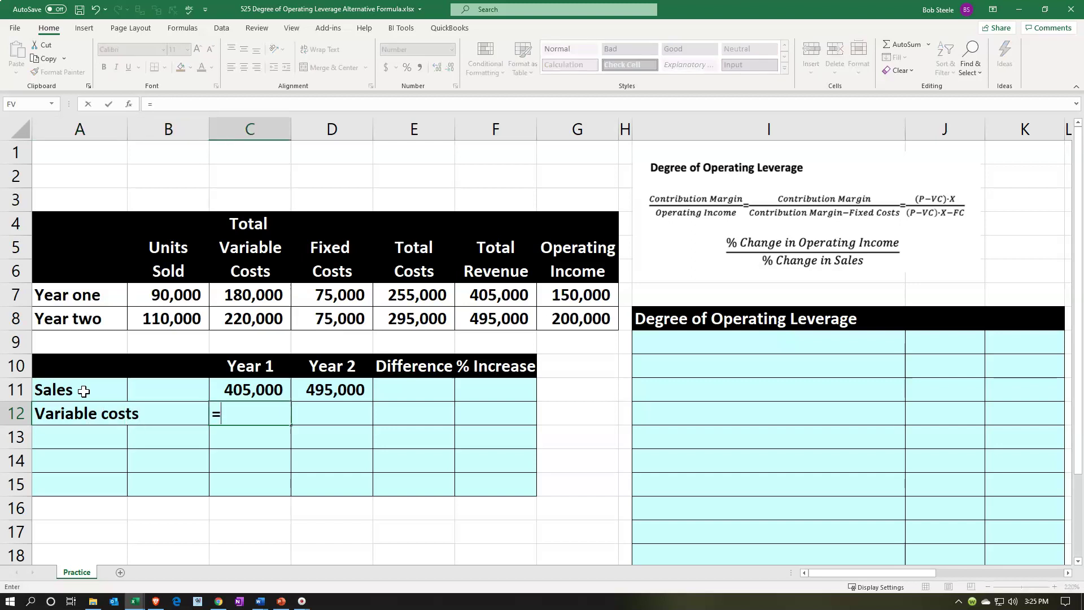
key(Up)
key(Up)
key(Up)
key(Up)
key(Up)
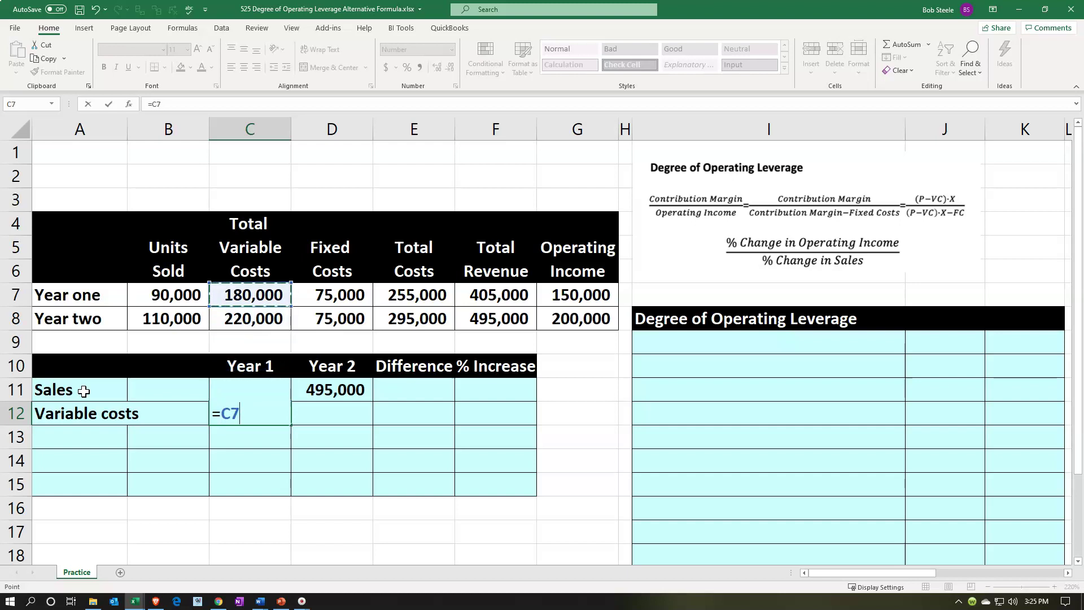
key(Tab)
Link the Year 2 variable costs cell D12 to C8 and underline both variable cost amounts in C12:D12.
text(=)
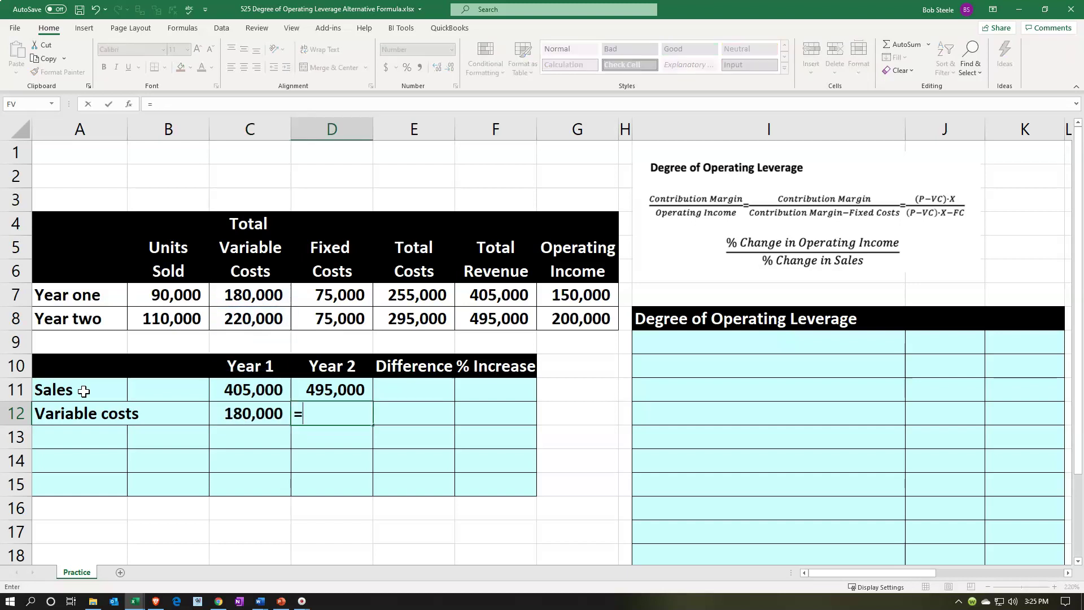
key(Up)
key(Up)
key(Up)
key(Up)
key(Left)
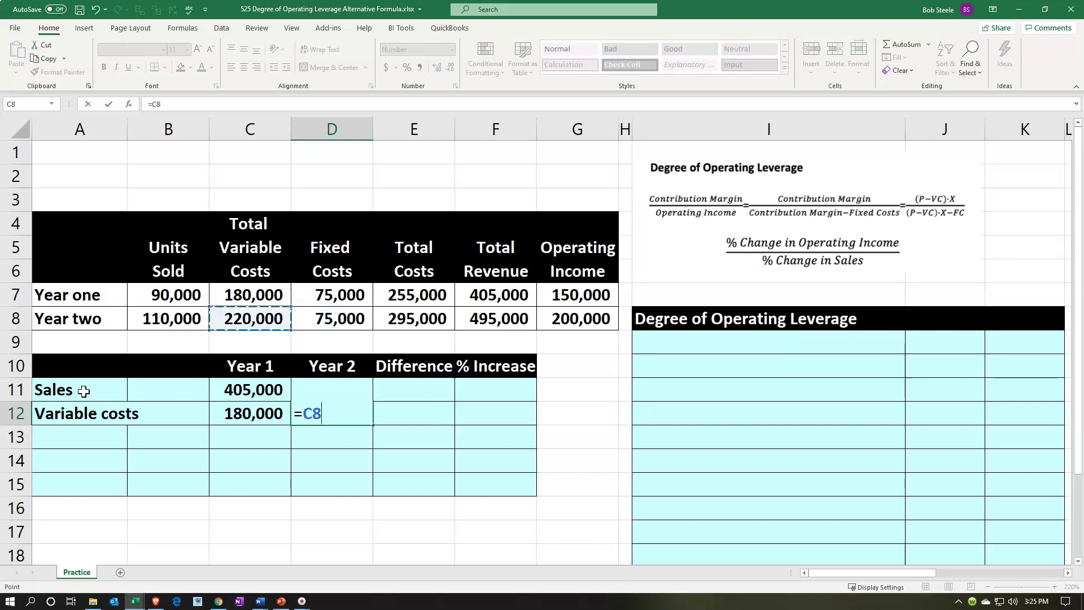
key(shift+Tab)
key(shift+Right)
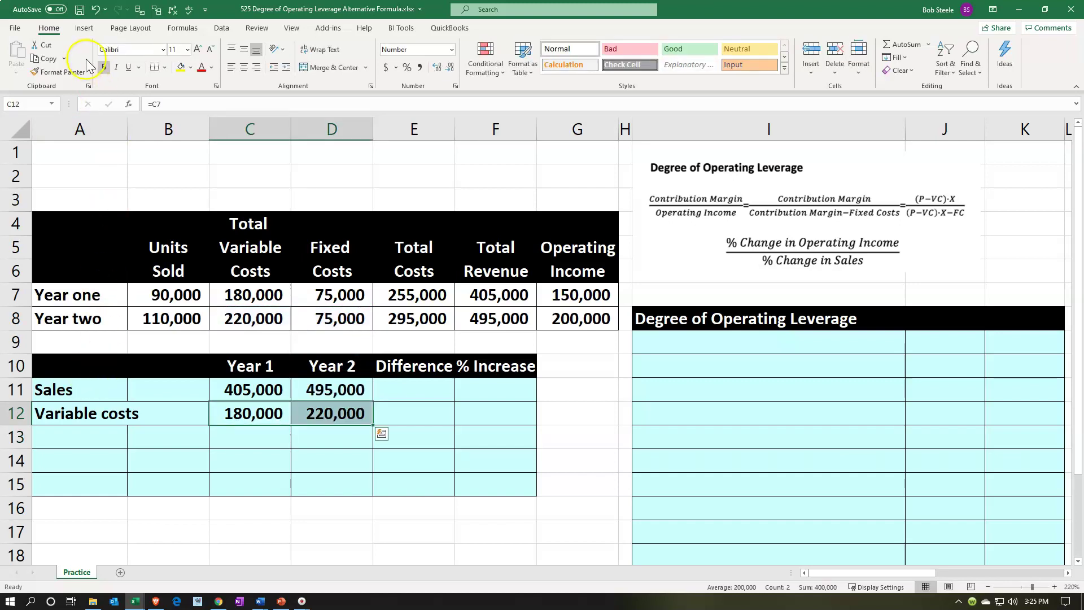
click(128, 67)
Label the row below Variable costs "Contribution margin" in A13.
key(Down)
key(Left)
key(Left)
text(Contributoi)
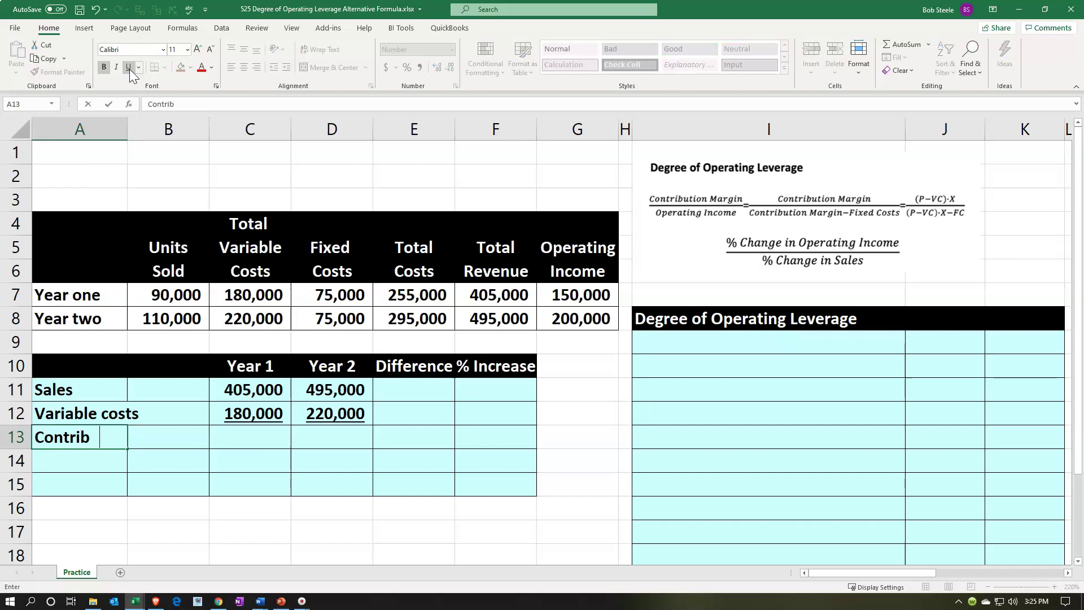
key(BackSpace)
key(BackSpace)
text(io)
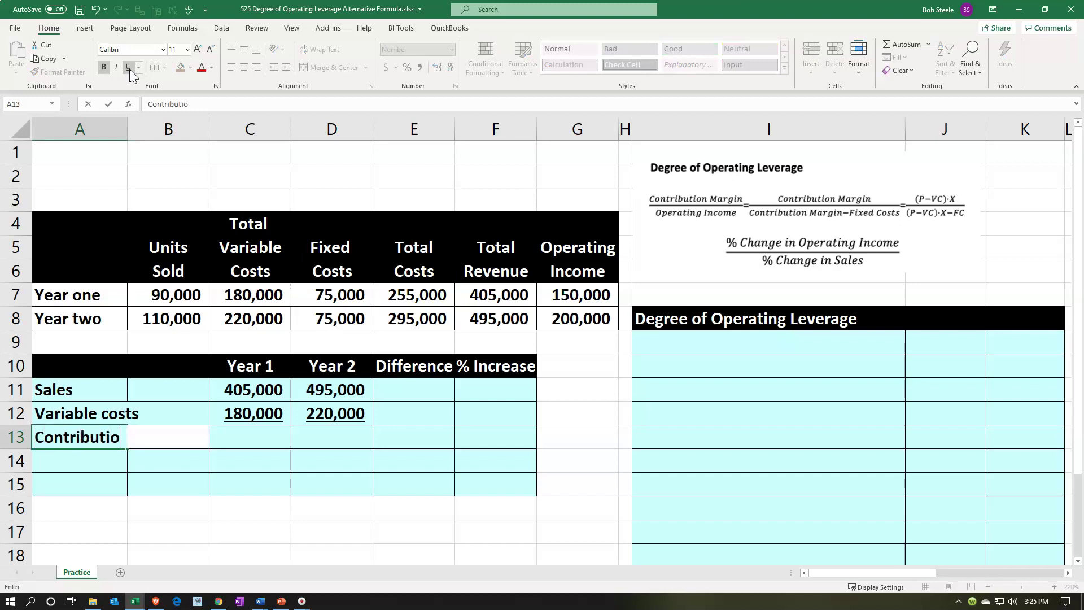
text(n margi n)
key(Right)
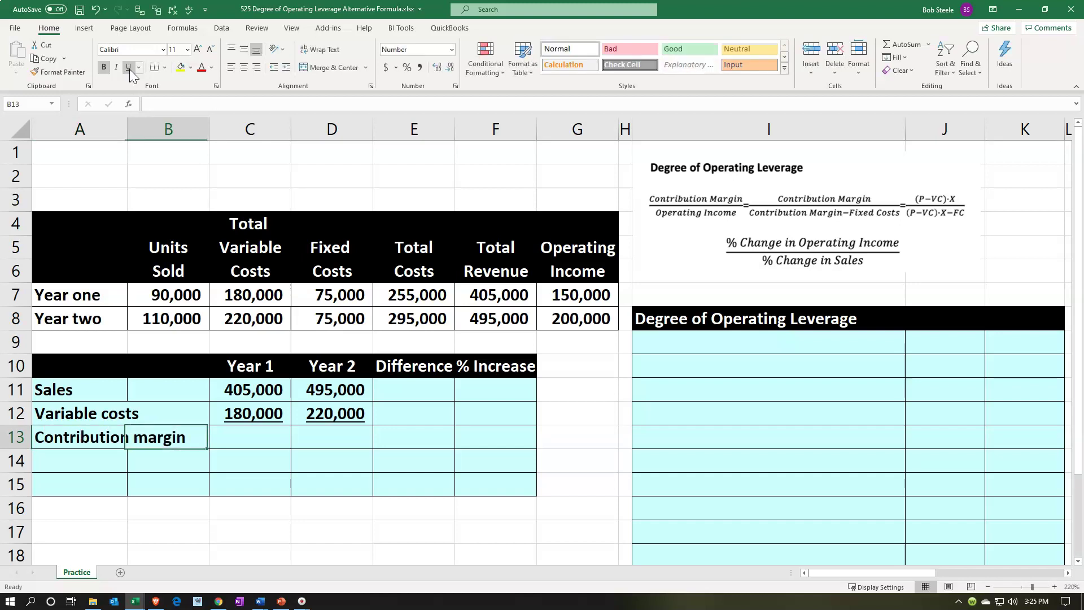
key(Right)
Calculate the Year 1 contribution margin in C13 as sales minus variable costs with =C11-C12.
text(=)
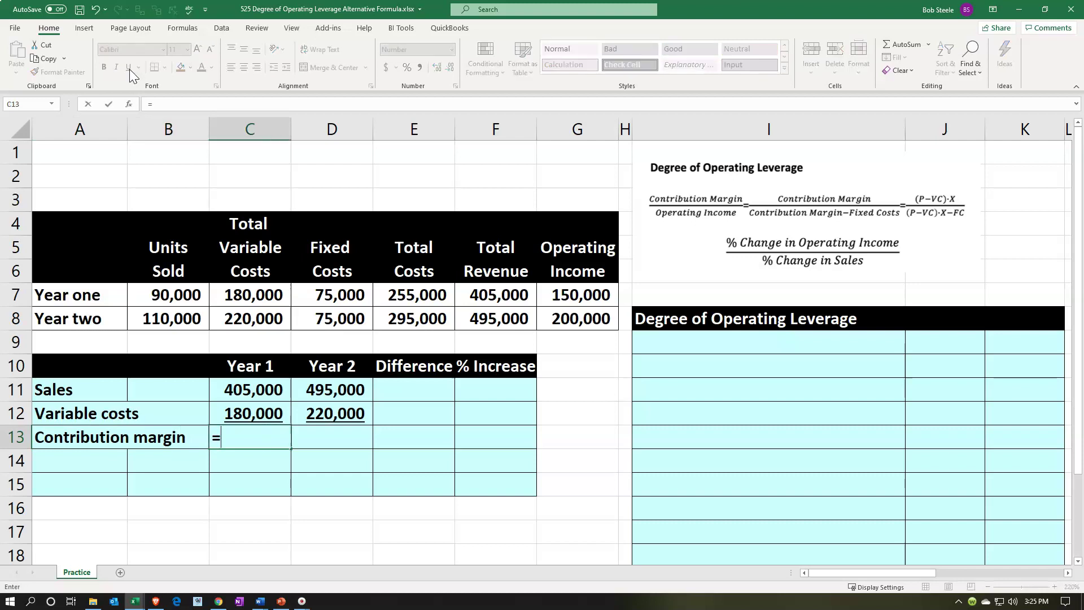
key(Up)
key(Up)
text(-)
key(Up)
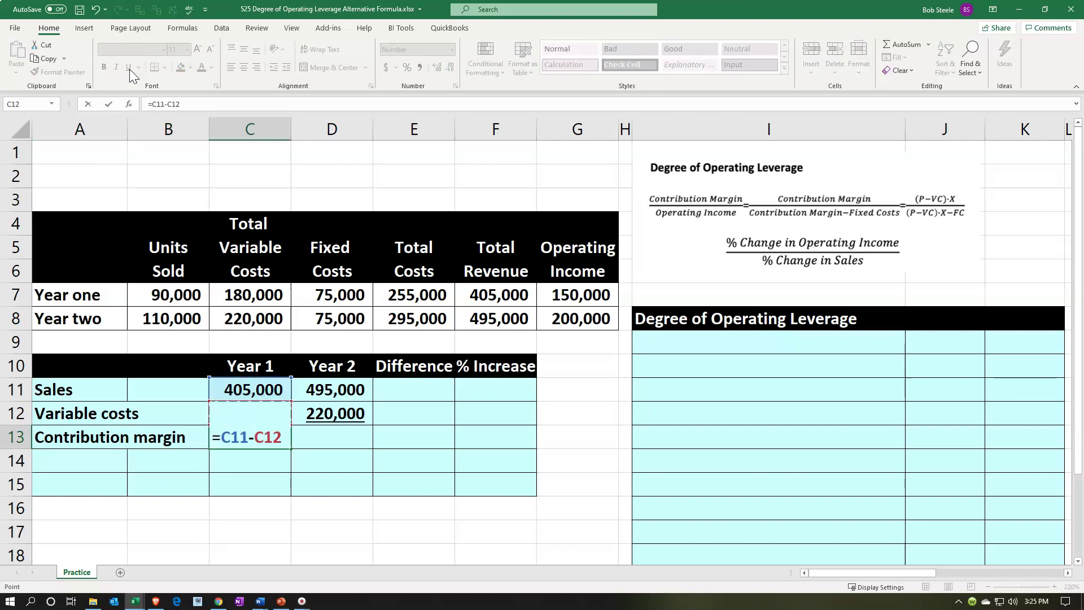
key(Return)
Copy the contribution margin formula from C13 to the Year 2 cell D13 and check its references.
key(Left)
key(Right)
key(Up)
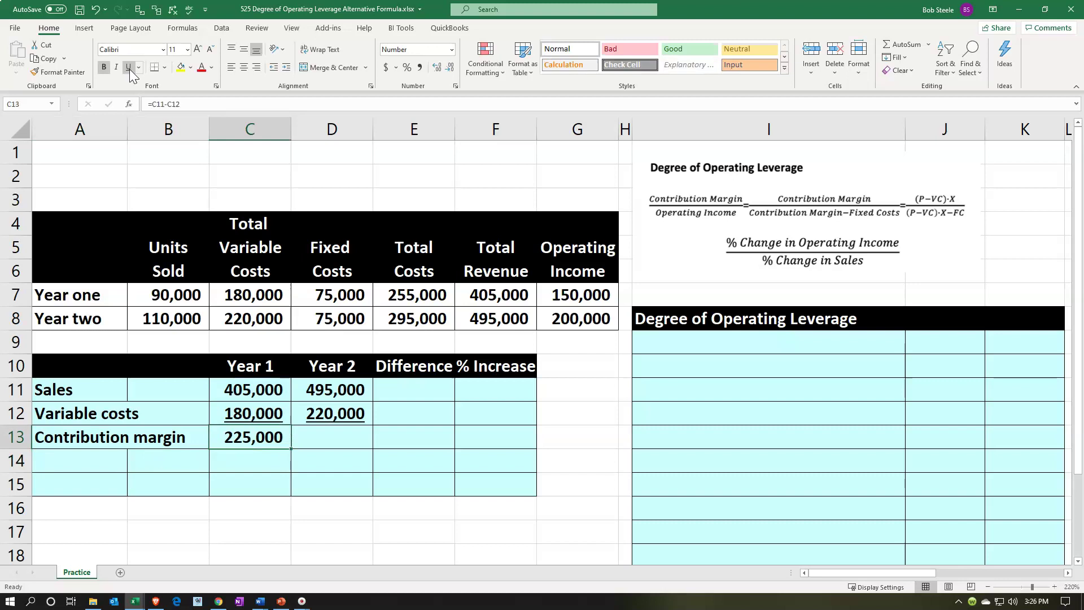
key(ctrl+c)
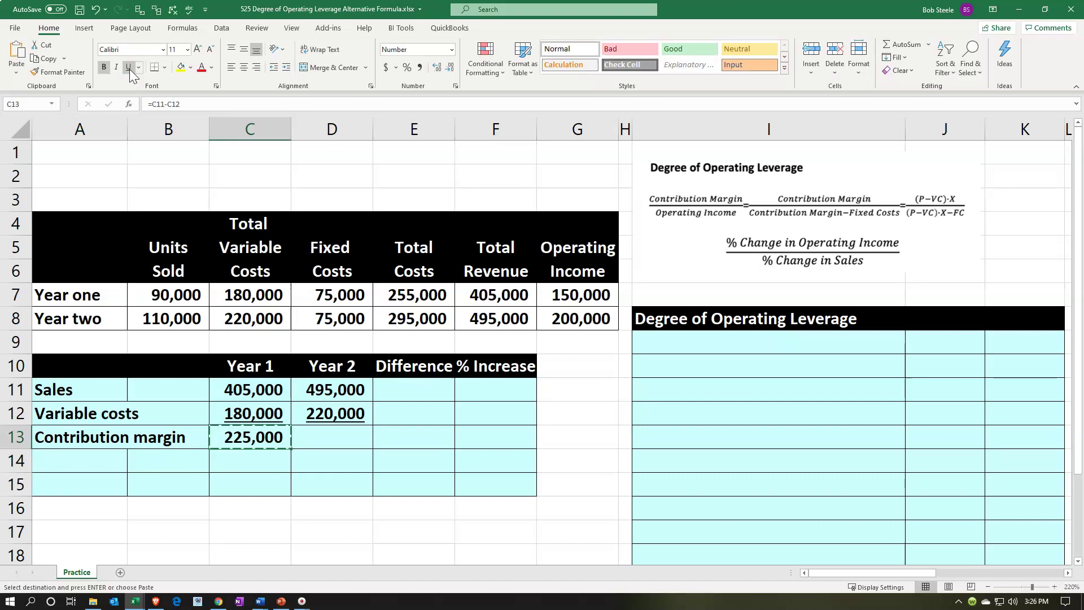
key(Right)
key(ctrl+v)
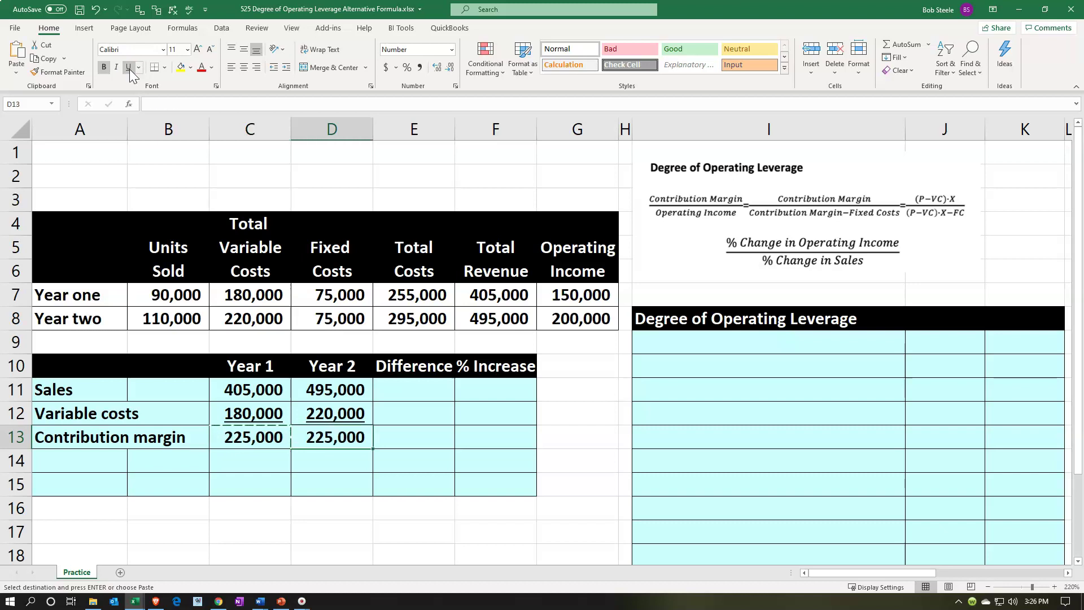
double_click(360, 443)
key(Return)
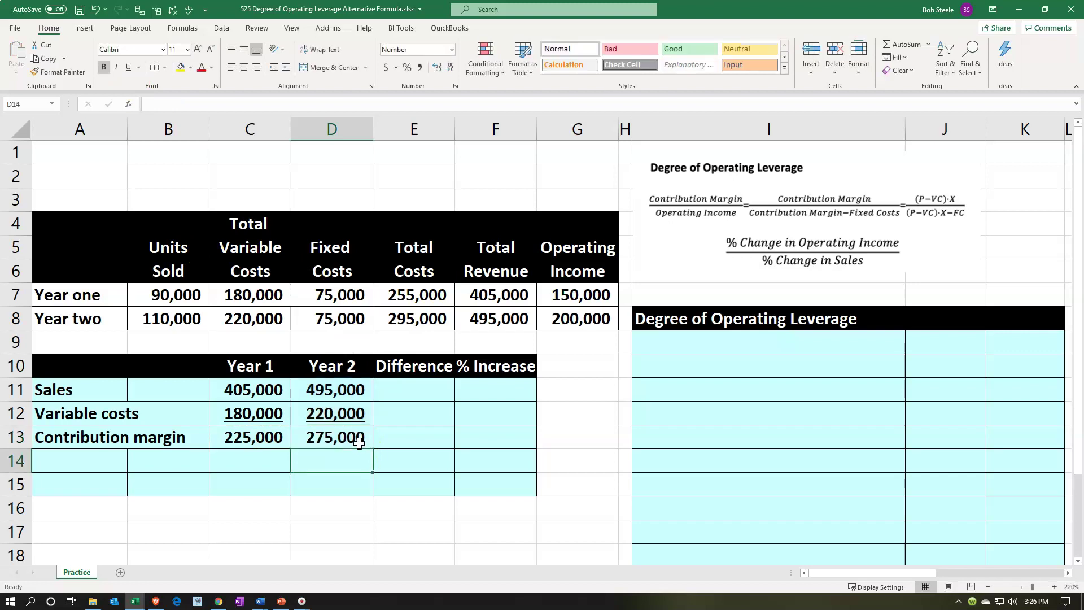
Label the row below Contribution margin "Fixed cost" in A14.
key(Left)
key(Left)
key(Left)
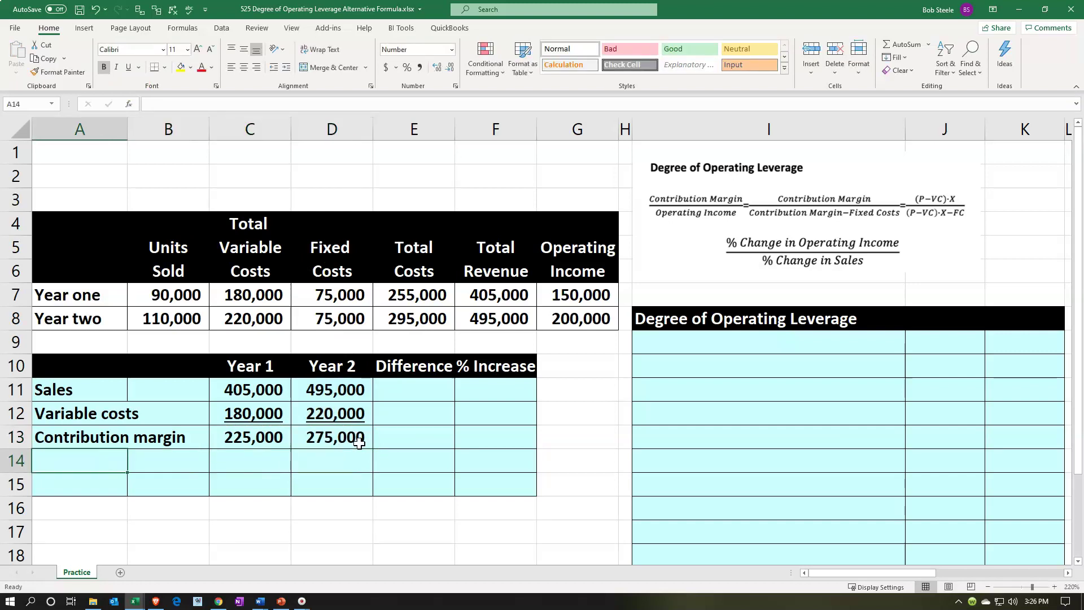
text(Fixed cost)
key(Right)
key(Right)
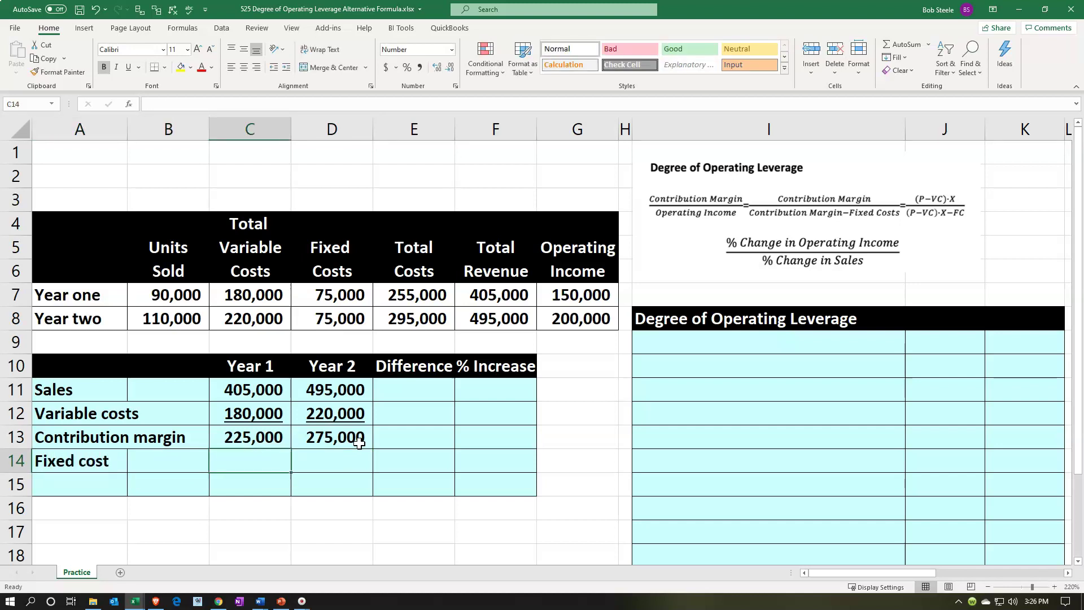
Link the Year 1 fixed cost cell C14 to the year one fixed costs in D7.
text(=)
key(Up)
key(Up)
key(Up)
key(Up)
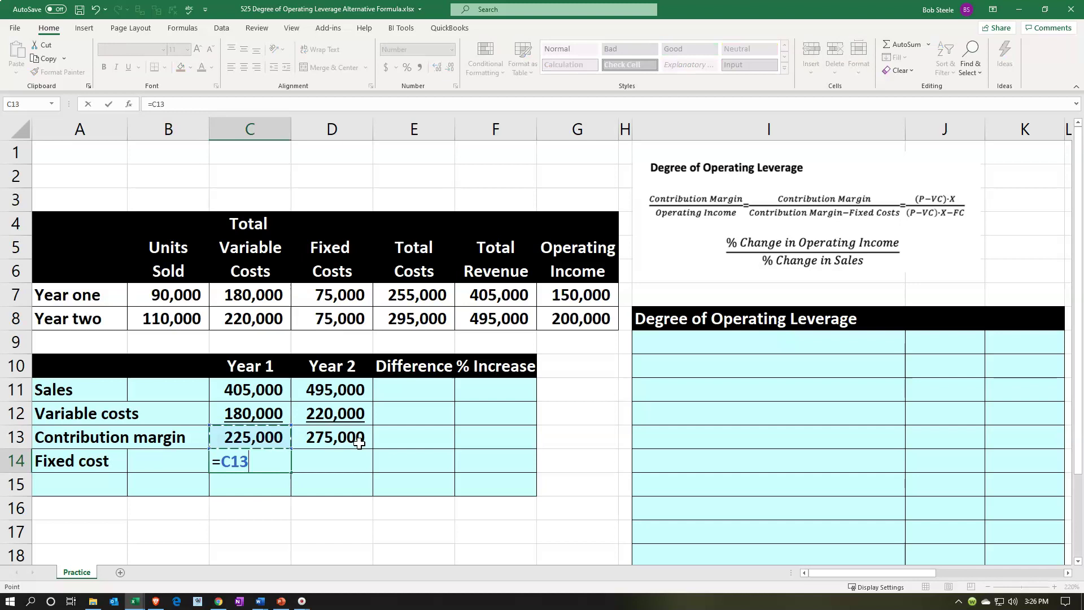
key(Up)
key(Up)
key(Up)
key(Right)
key(Tab)
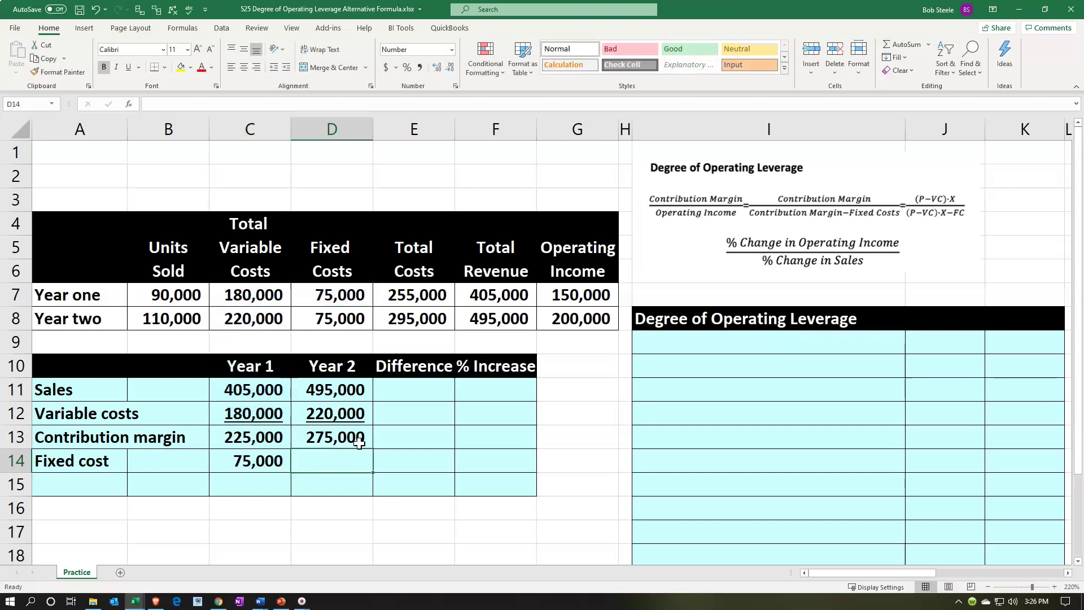
Link the Year 2 fixed cost cell D14 to the year two fixed costs in D8.
text(=)
key(Up)
key(Up)
key(Up)
key(Up)
key(Up)
key(Up)
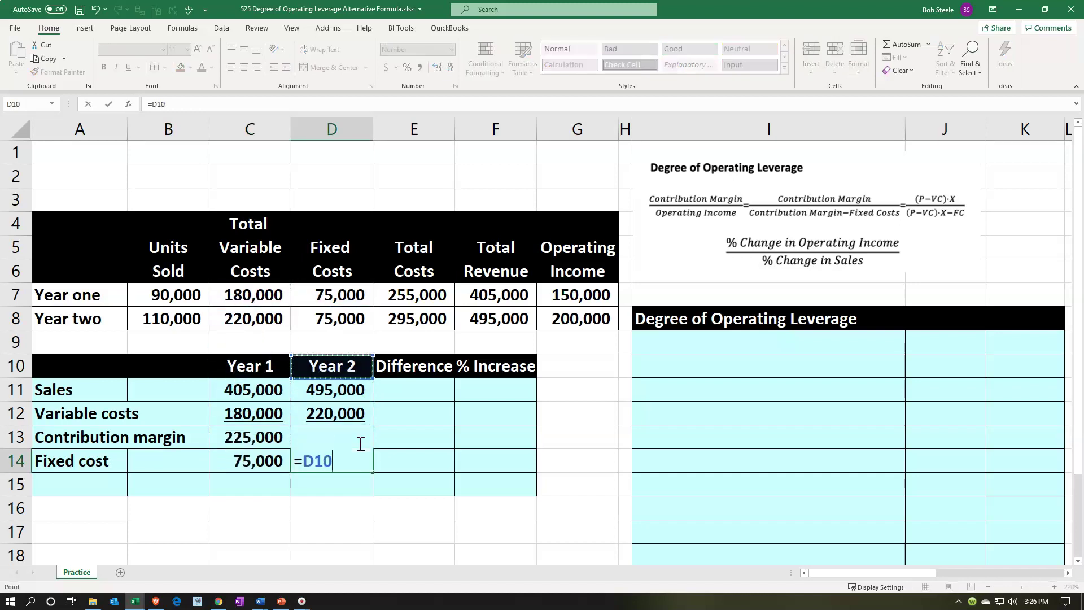
key(Return)
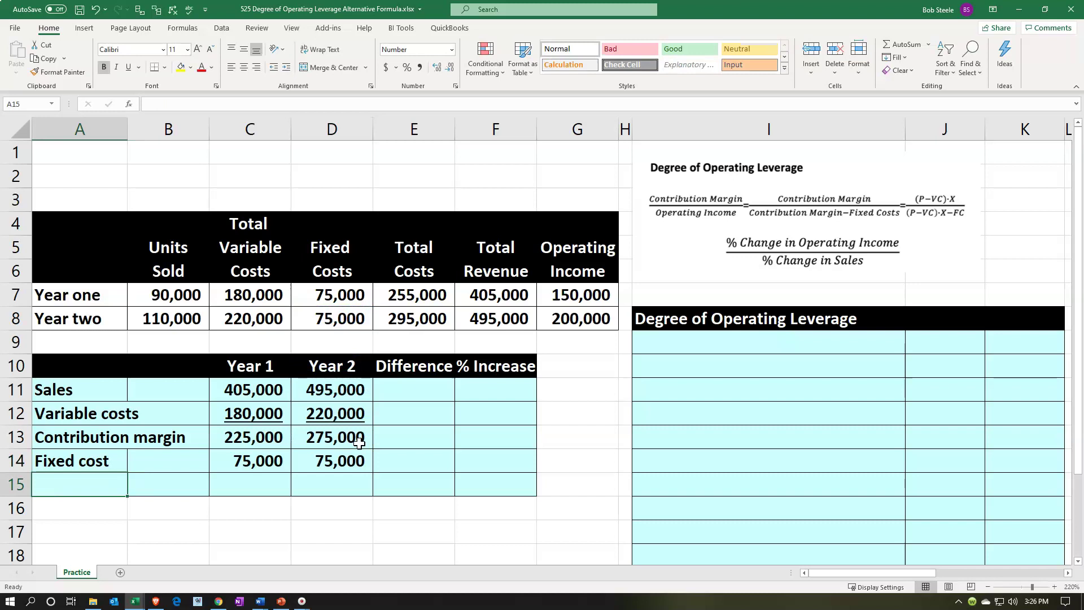
Label the last row of the comparison table "Operating income" in A15.
text(Operat)
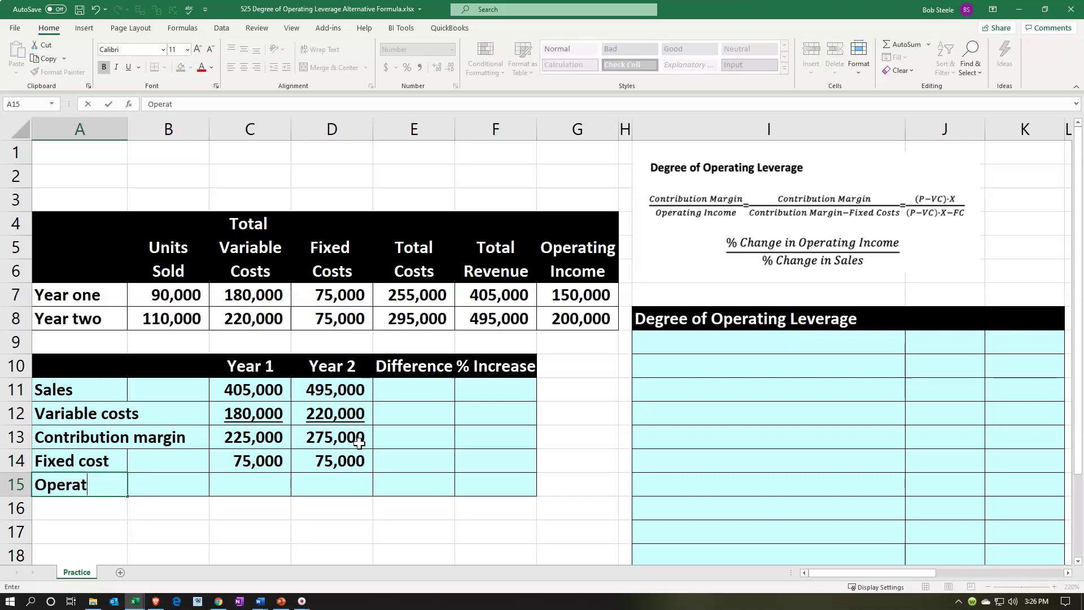
text(ing income)
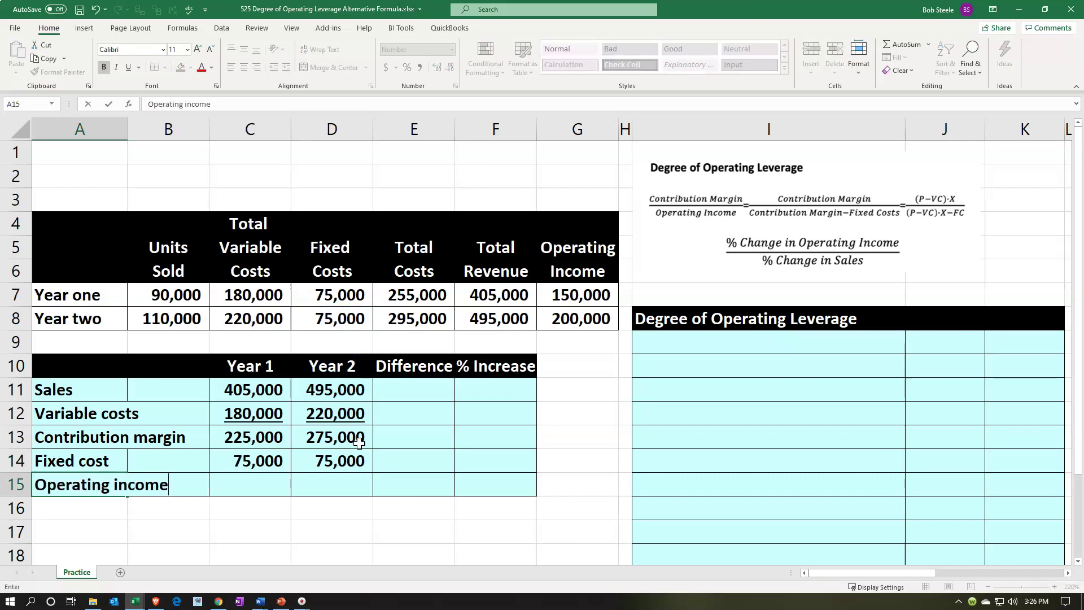
key(Tab)
key(Tab)
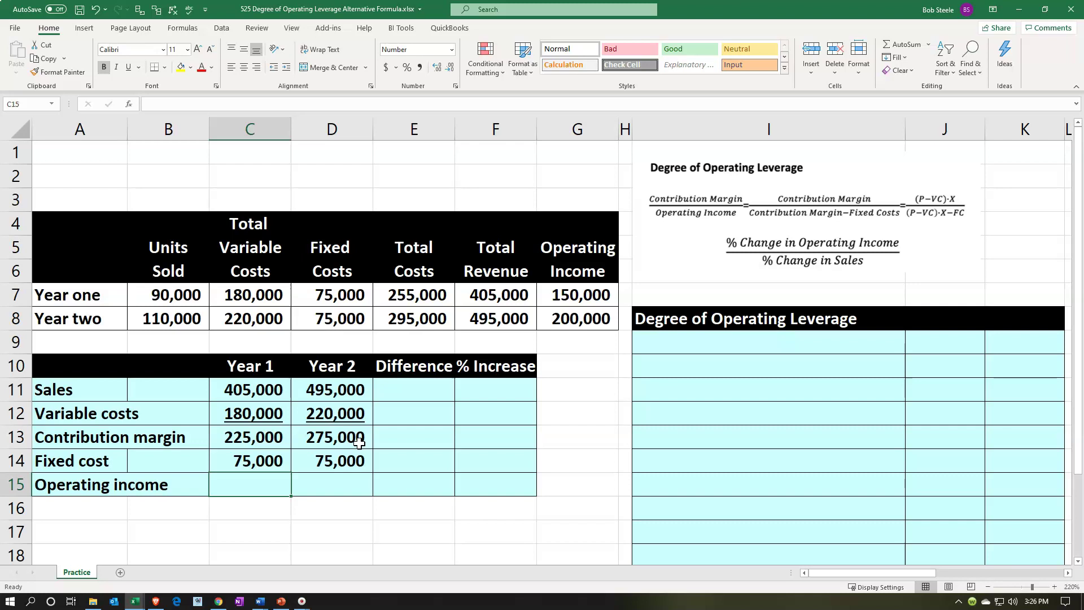
Calculate the Year 1 operating income in C15 as contribution margin minus fixed cost with =C13-C14.
text(=)
key(Up)
key(Up)
text(-)
key(Up)
key(Return)
Copy the operating income formula from C15 to the Year 2 cell D15.
key(Right)
key(Right)
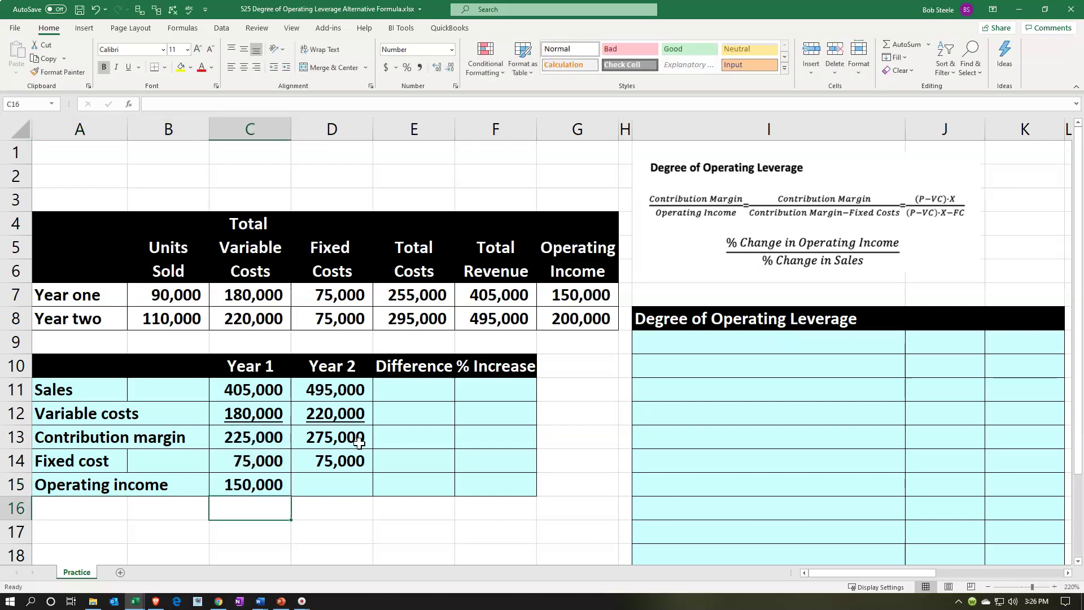
key(Up)
key(ctrl+c)
key(Right)
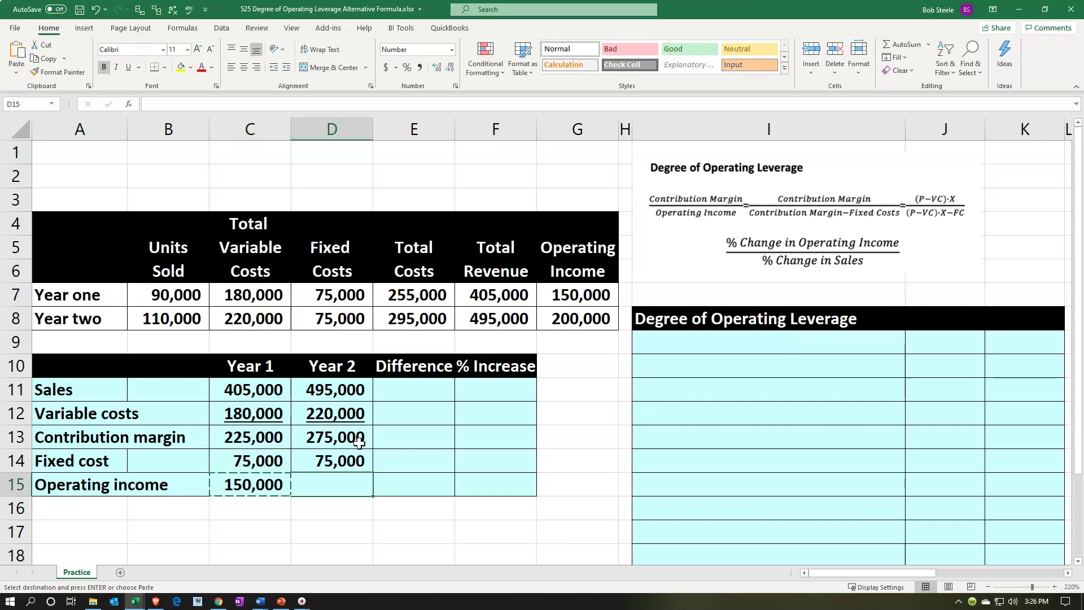
key(ctrl+v)
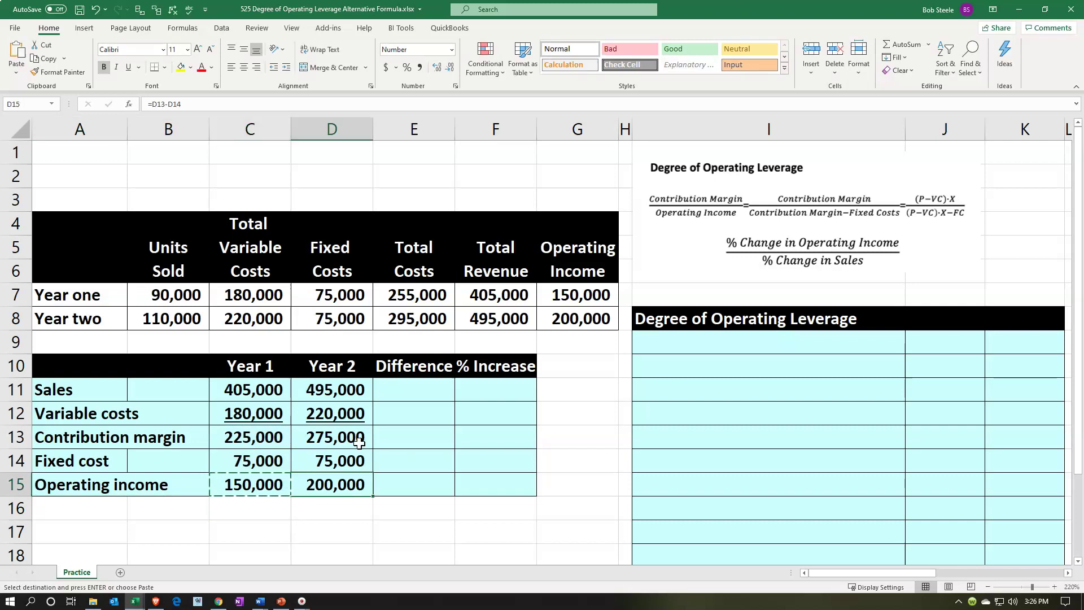
Underline the Year 1 and Year 2 fixed cost amounts in C14:D14.
double_click(333, 487)
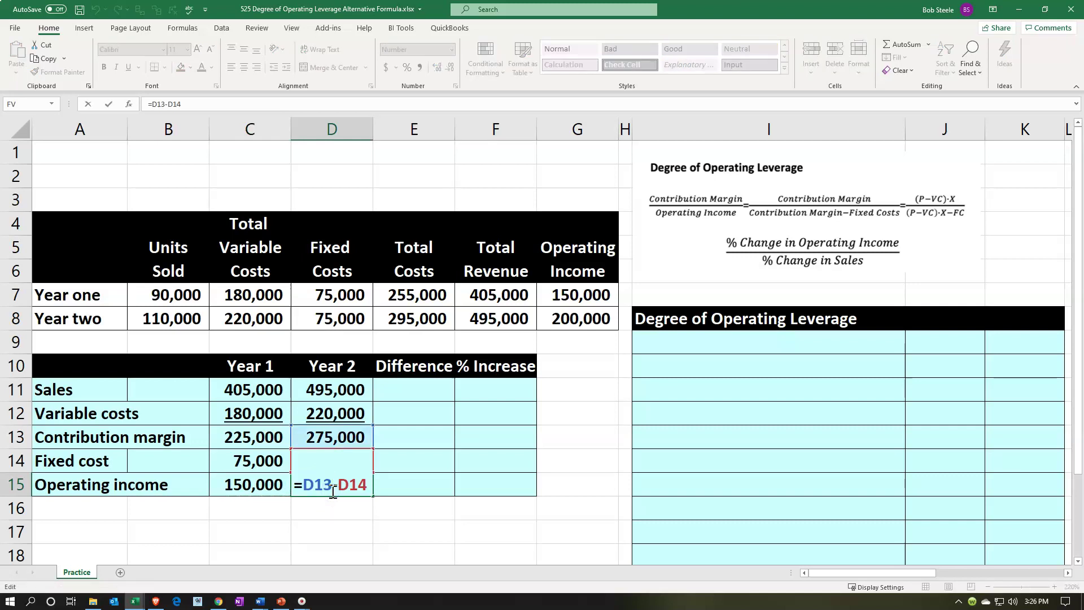
key(Return)
drag(268, 460, 318, 463)
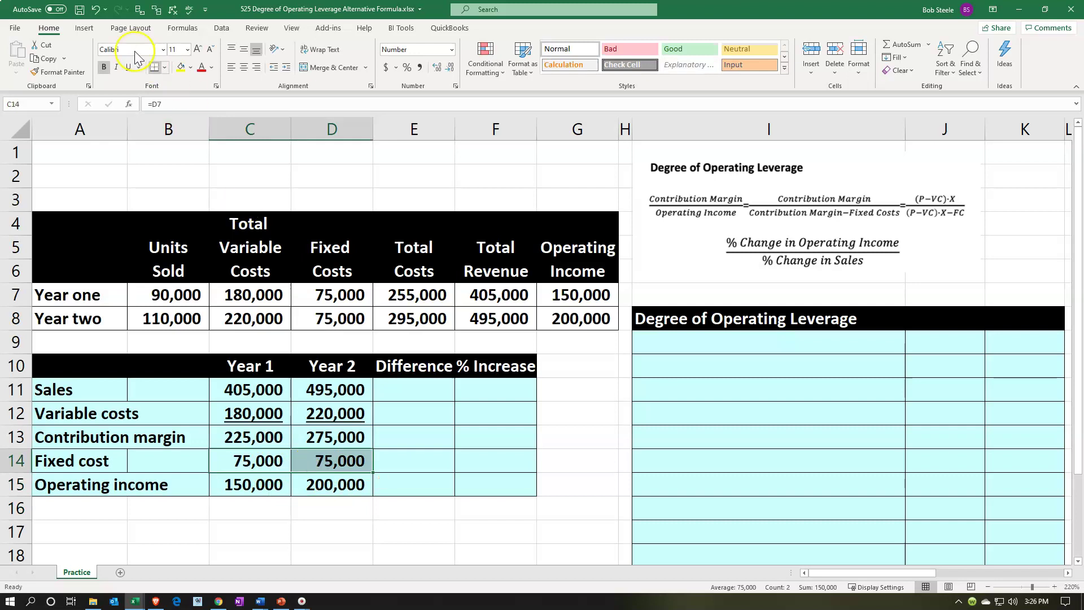
click(130, 68)
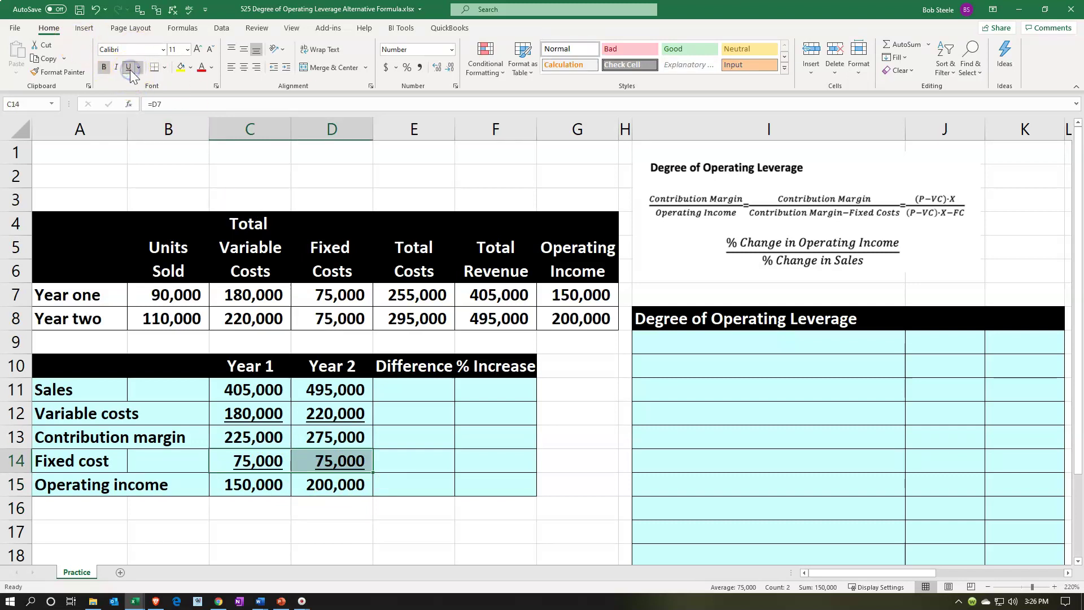
Calculate the sales difference in E11 as Year 2 minus Year 1 with =D11-C11 and fill it down to E15.
click(398, 397)
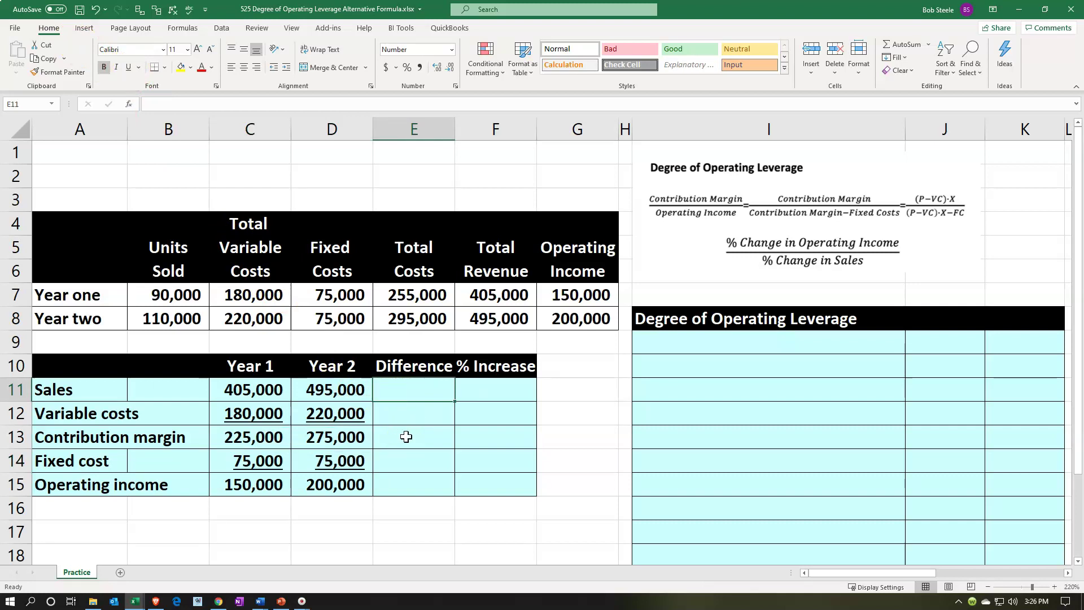
text(=)
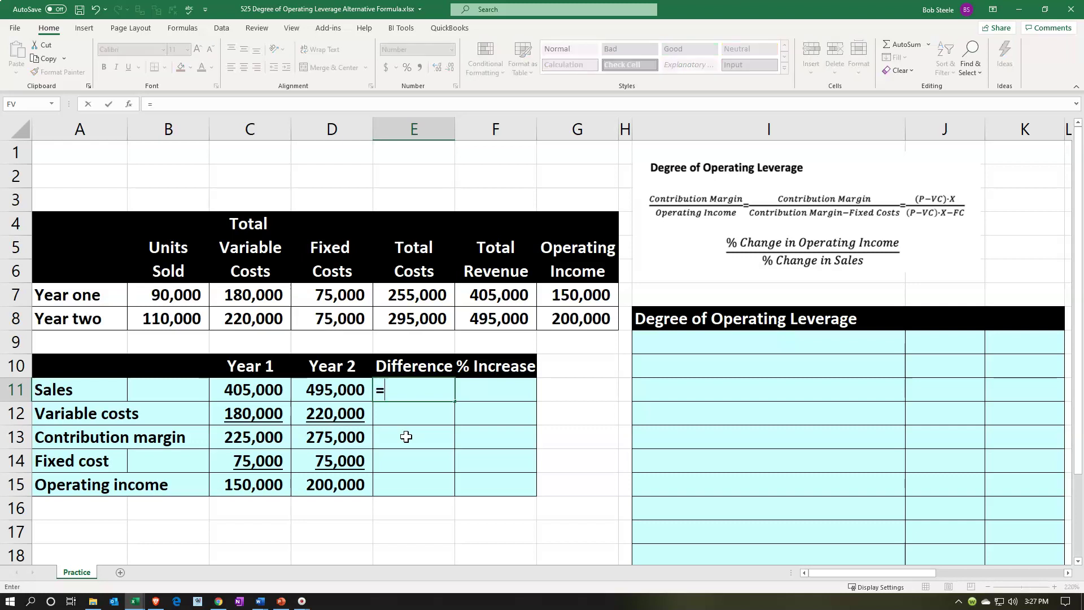
key(Left)
text(-)
key(Left)
key(Left)
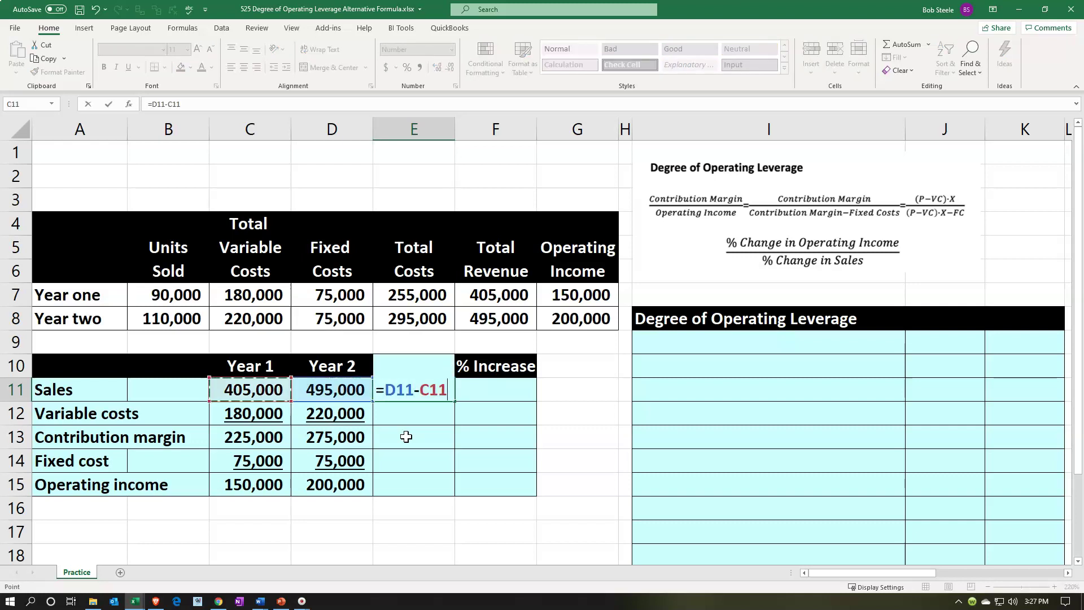
key(Return)
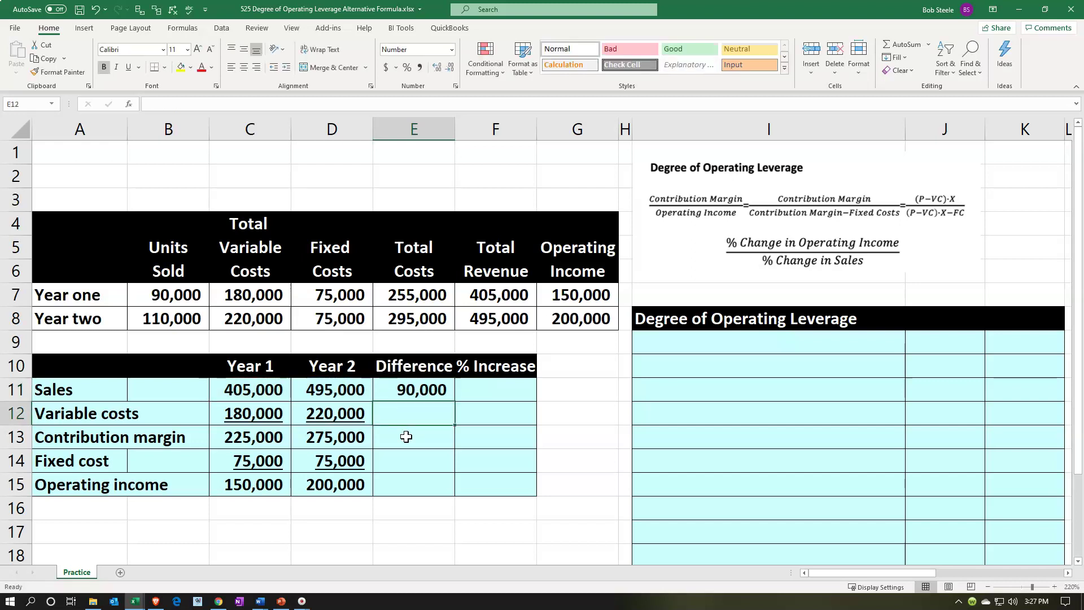
key(Up)
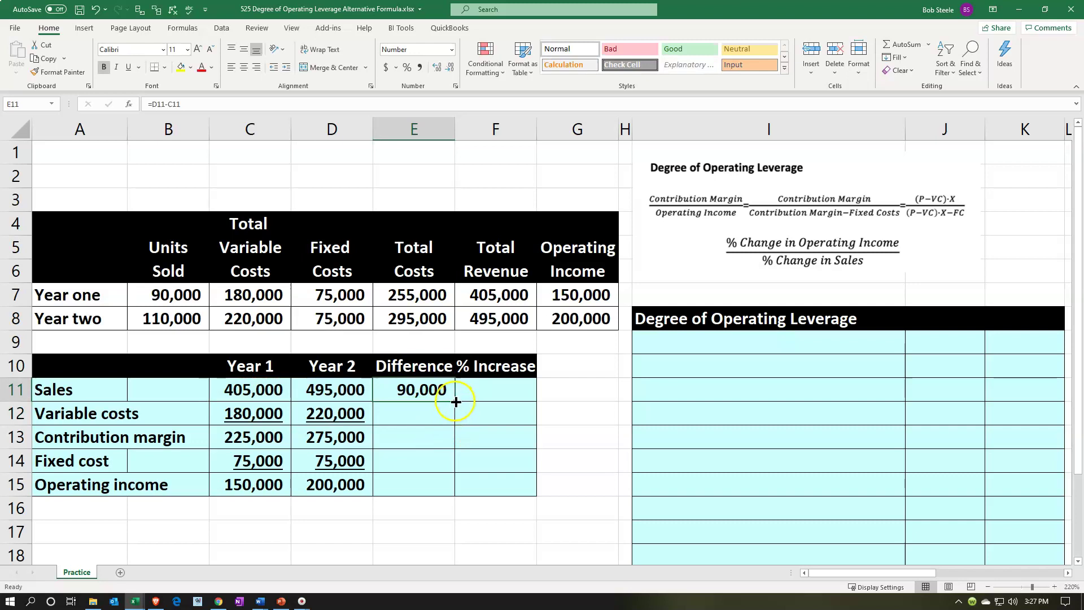
drag(455, 401, 439, 493)
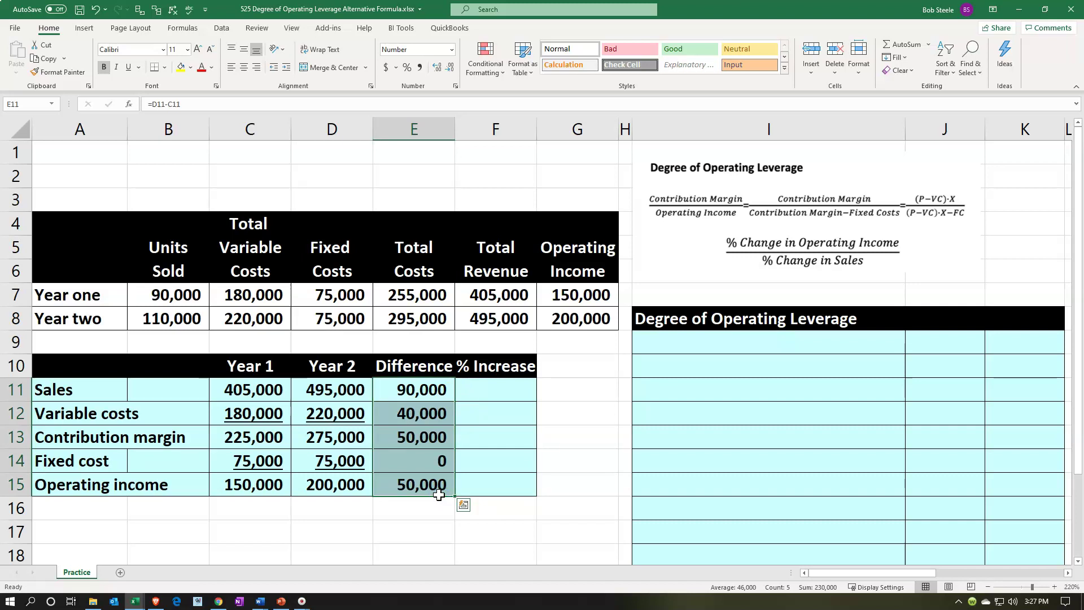
Calculate the sales percentage increase in F11 by dividing the difference by Year 1 sales with =E11/C11.
click(496, 395)
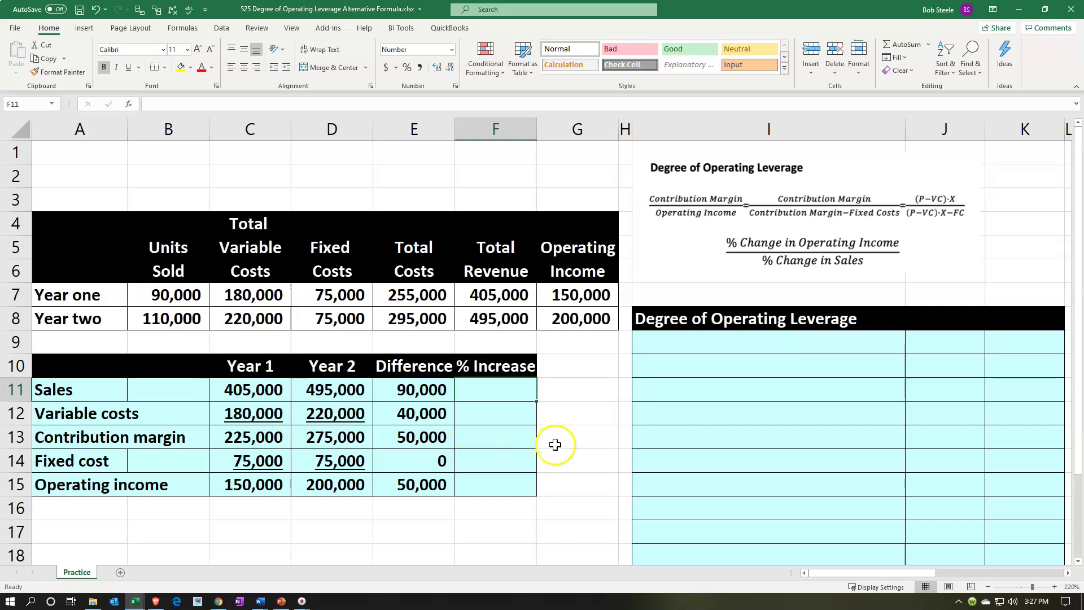
text(=)
key(Left)
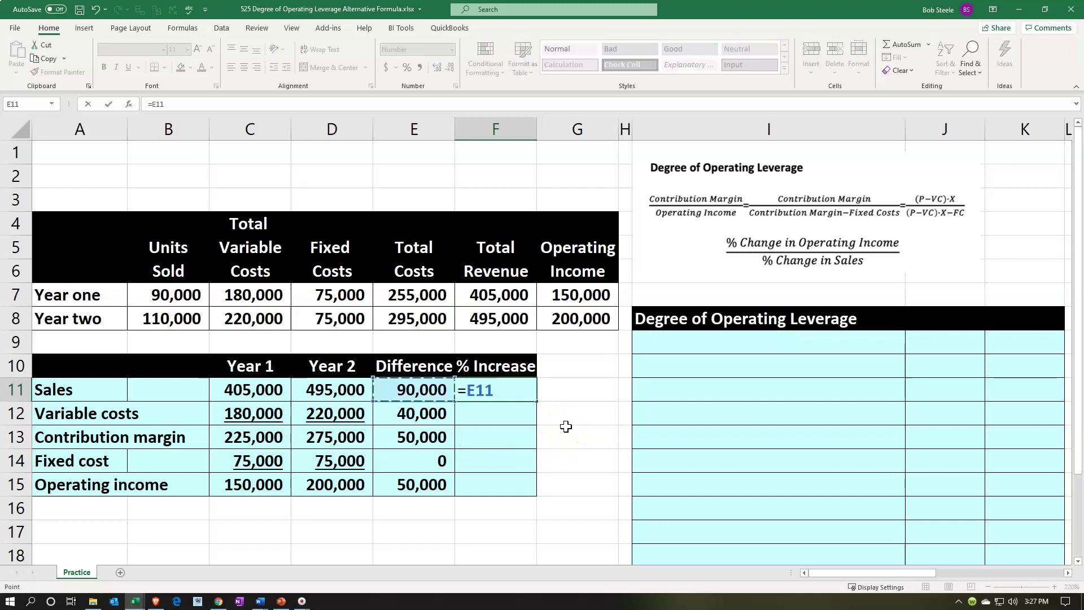
text(/)
key(Left)
key(Left)
key(Left)
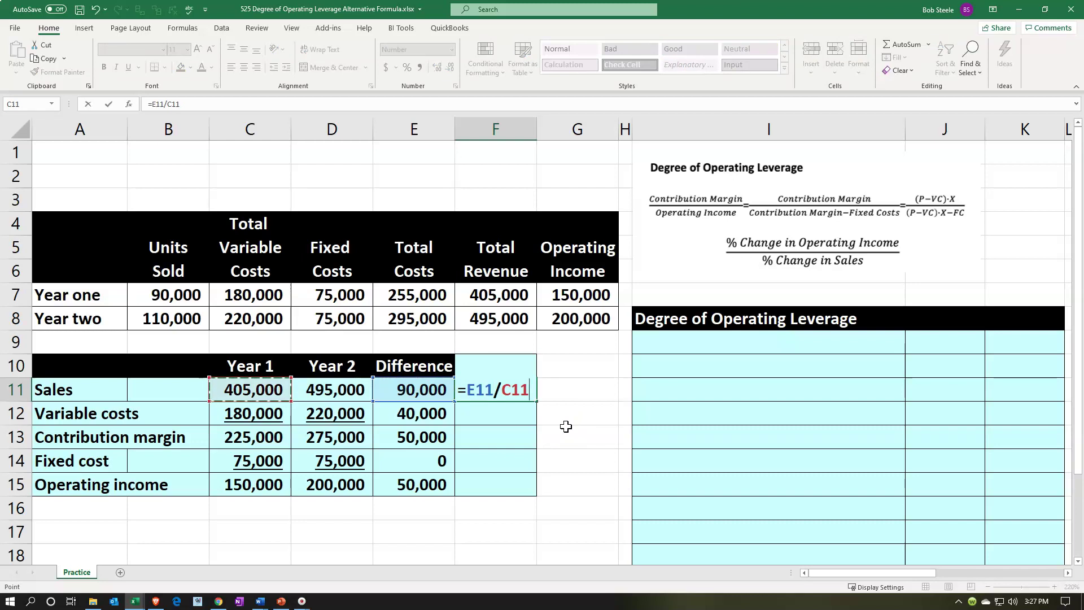
key(Return)
Format F11 as a percentage with two decimal places and fill its formula down to F15.
click(494, 389)
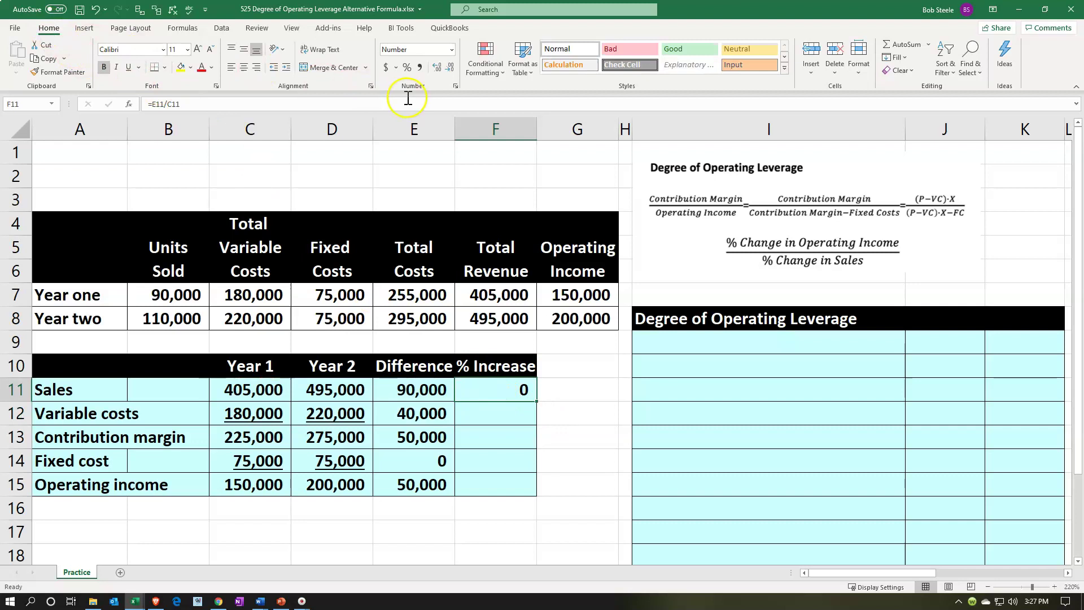
click(404, 67)
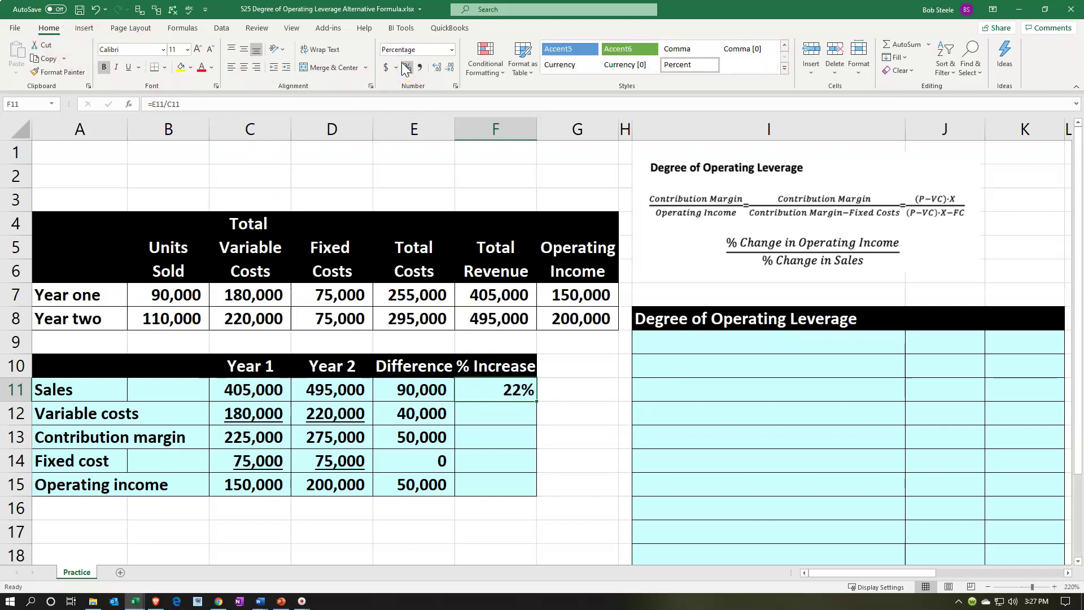
click(437, 67)
click(437, 68)
drag(536, 399, 527, 490)
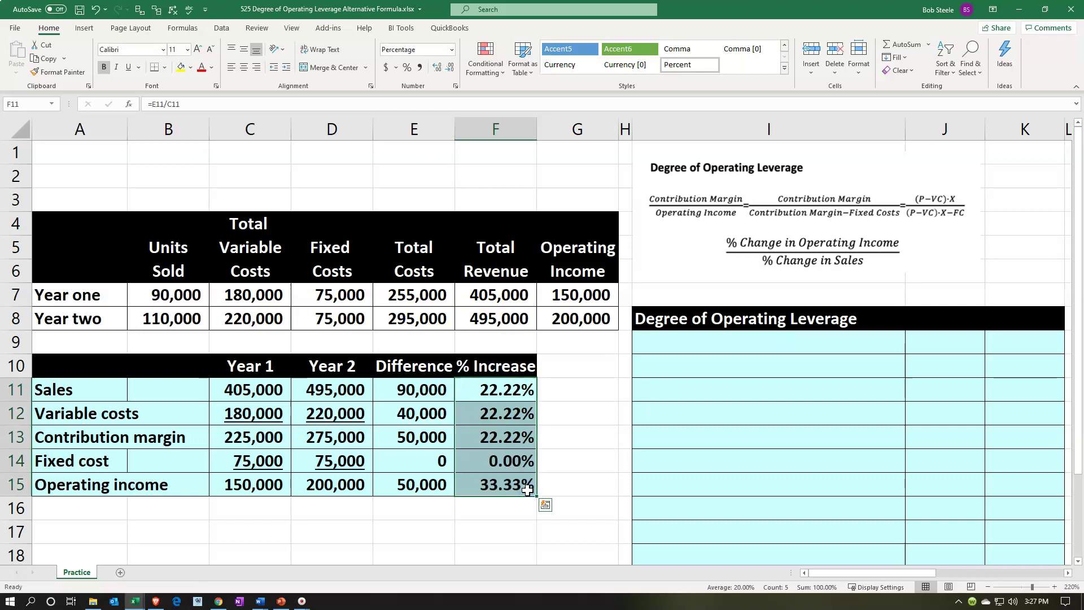
Underline the variable cost difference in E12 and the fixed cost difference in E14.
click(427, 416)
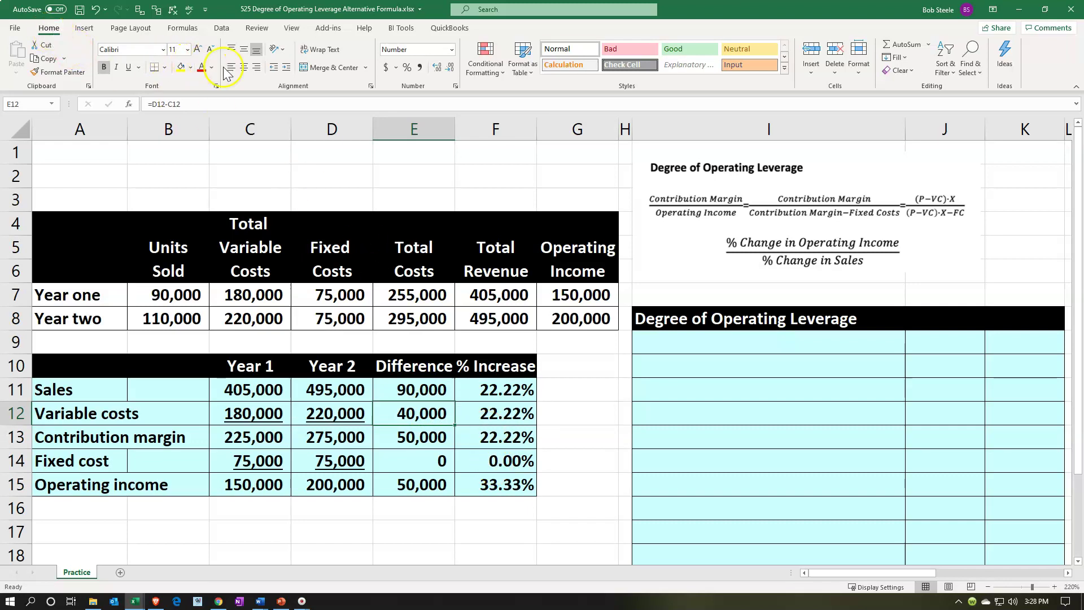
click(129, 67)
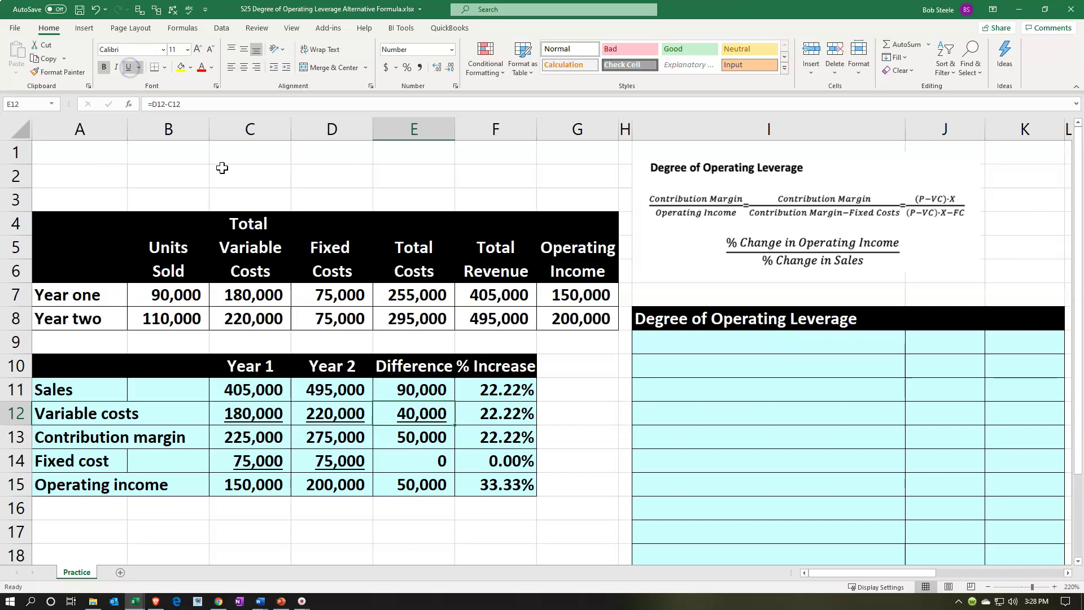
click(427, 465)
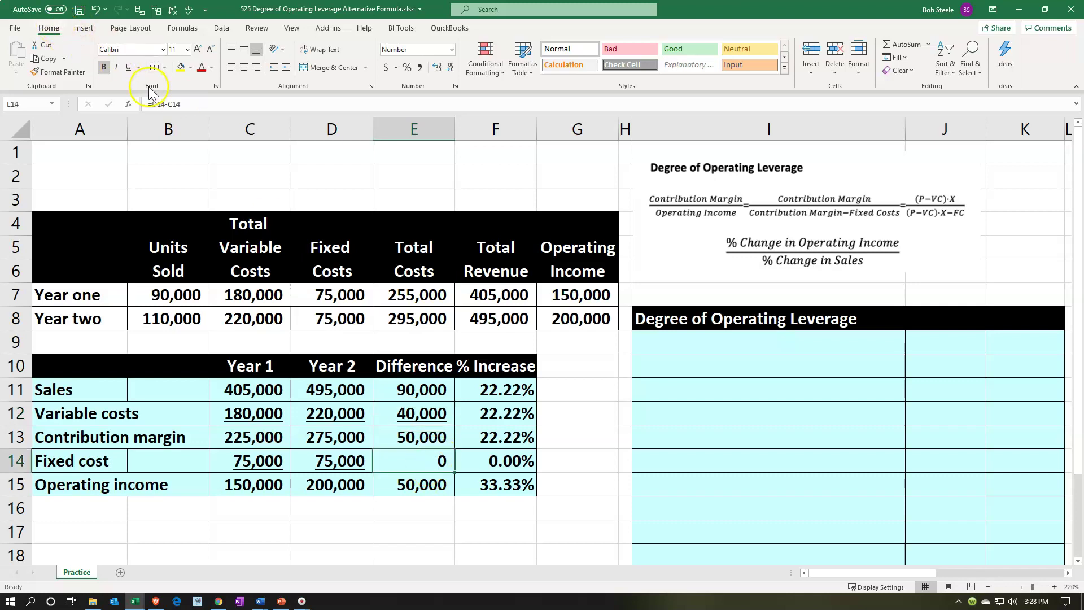
click(128, 67)
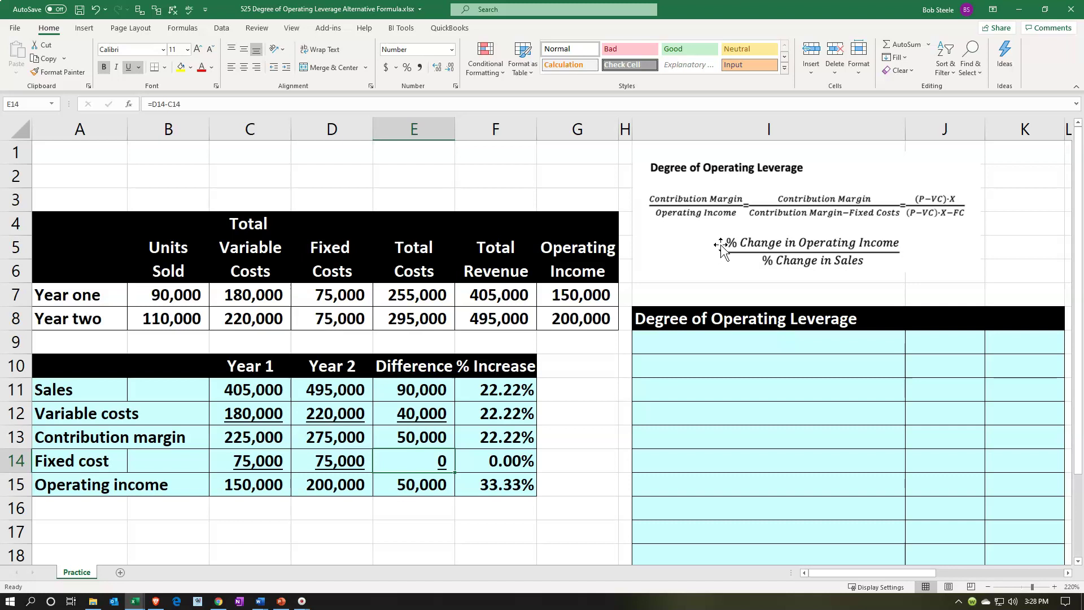
Enter the heading "% change in operating income:" in I9 of the Degree of Operating Leverage table.
click(816, 358)
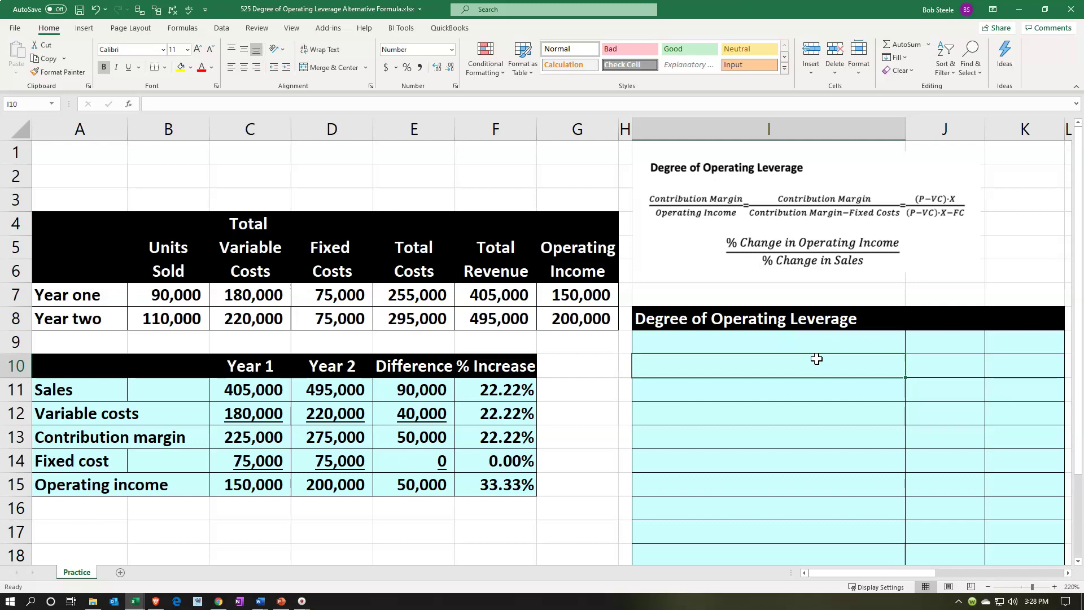
key(Right)
key(Right)
key(Down)
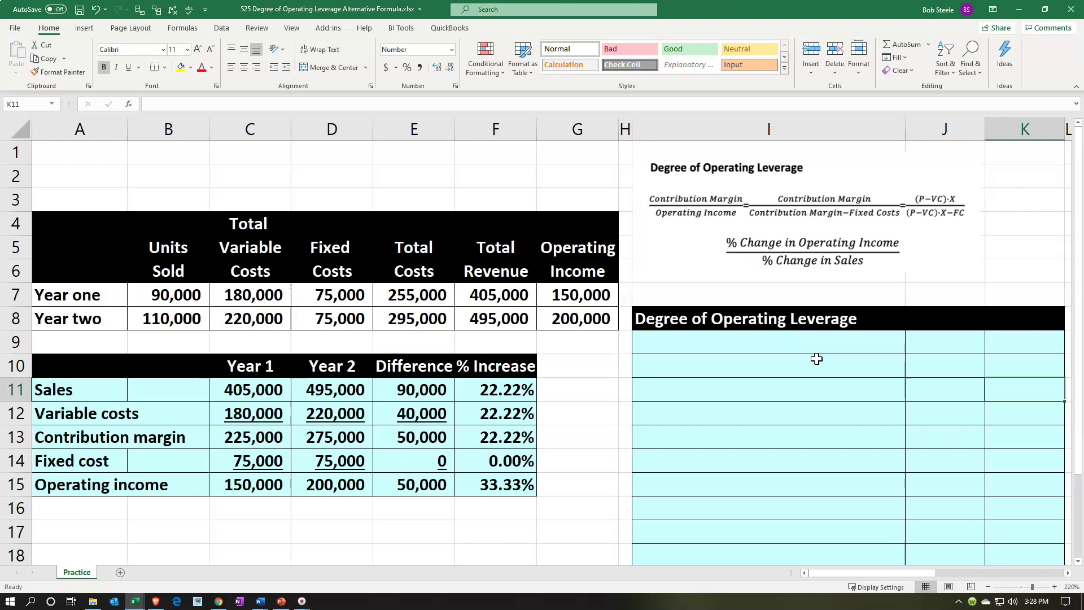
key(Left)
key(Left)
key(Up)
key(Up)
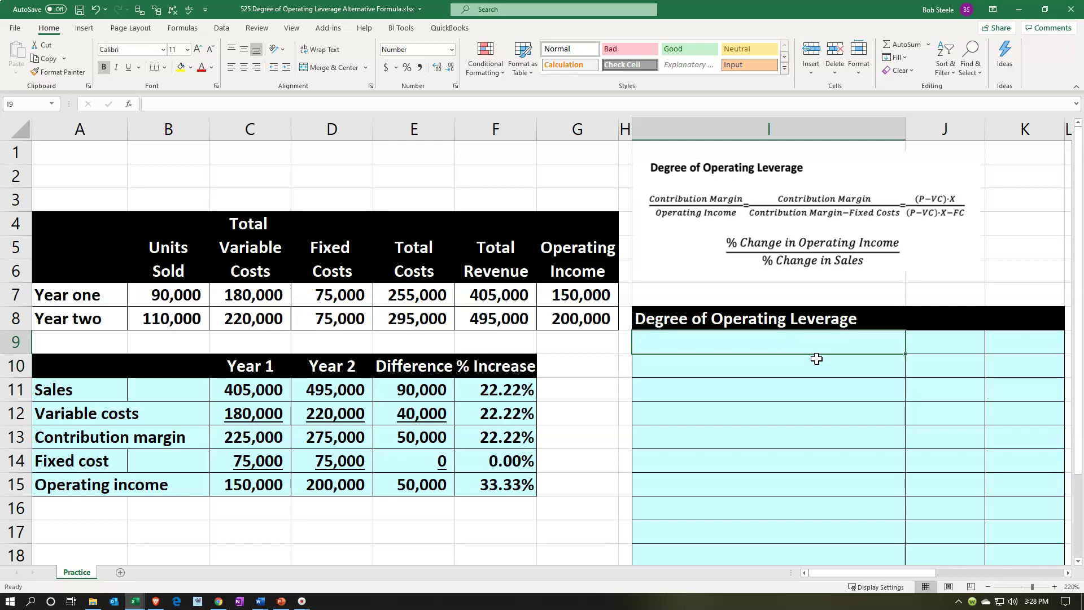
text(% change in operating income)
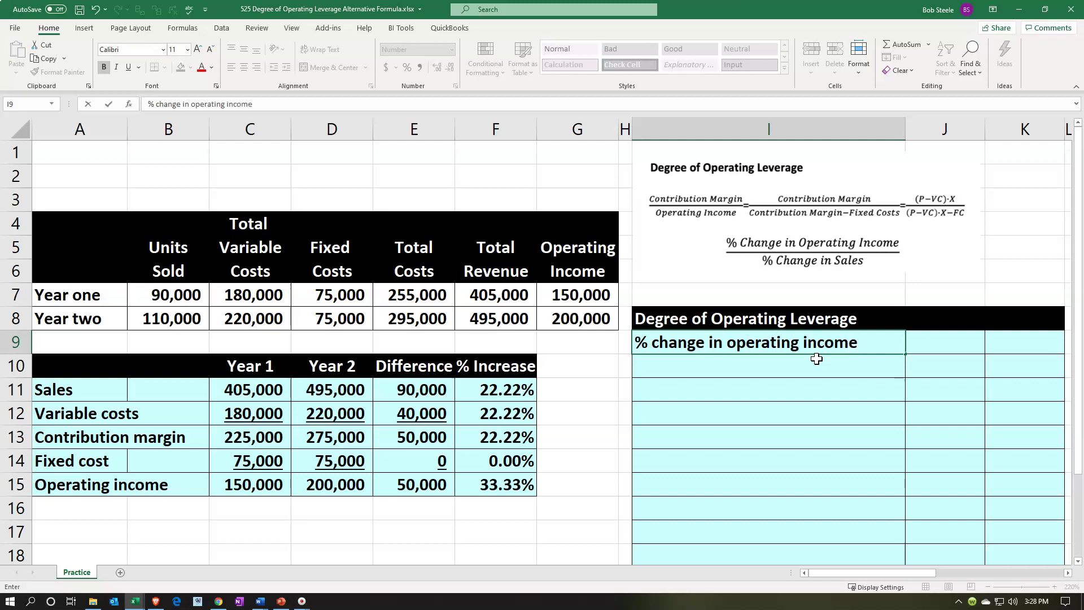
text(:)
key(Return)
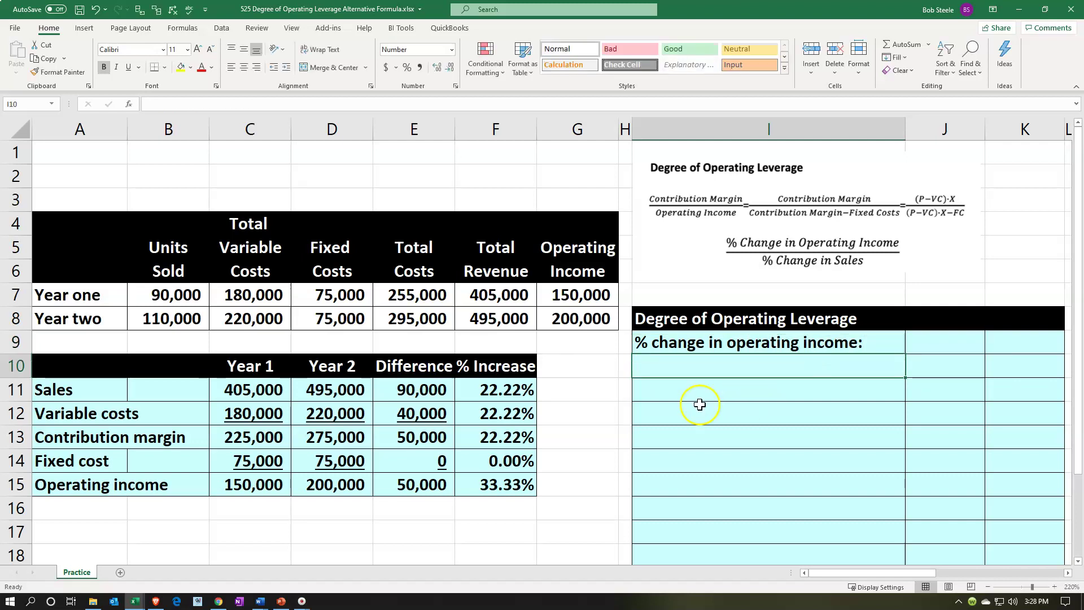
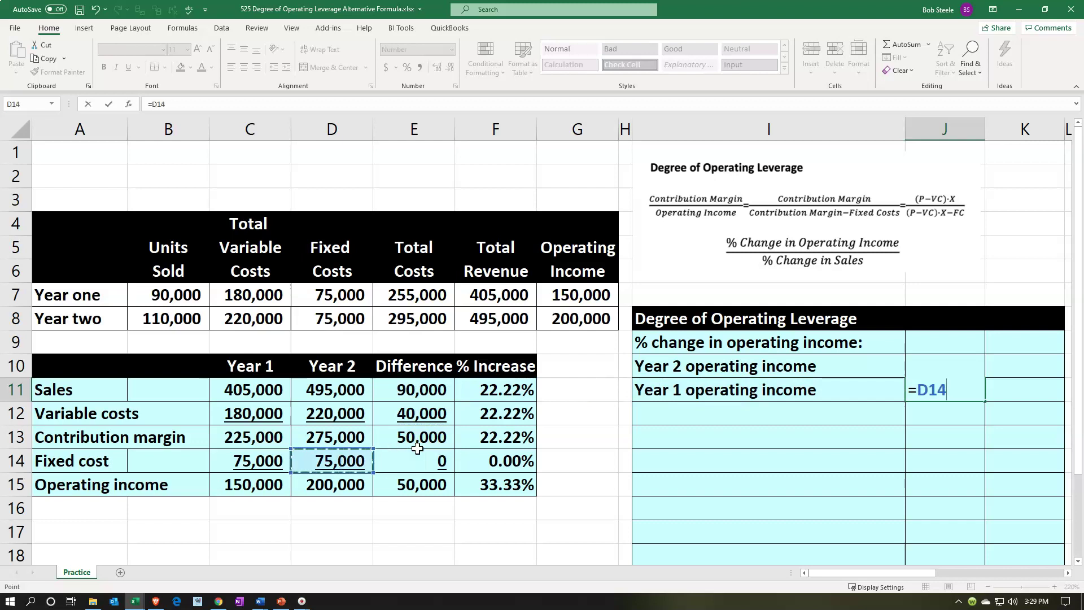
Complete the J11 link to Year 1 operating income in C15 and label I12 "Change in opearting income".
key(Return)
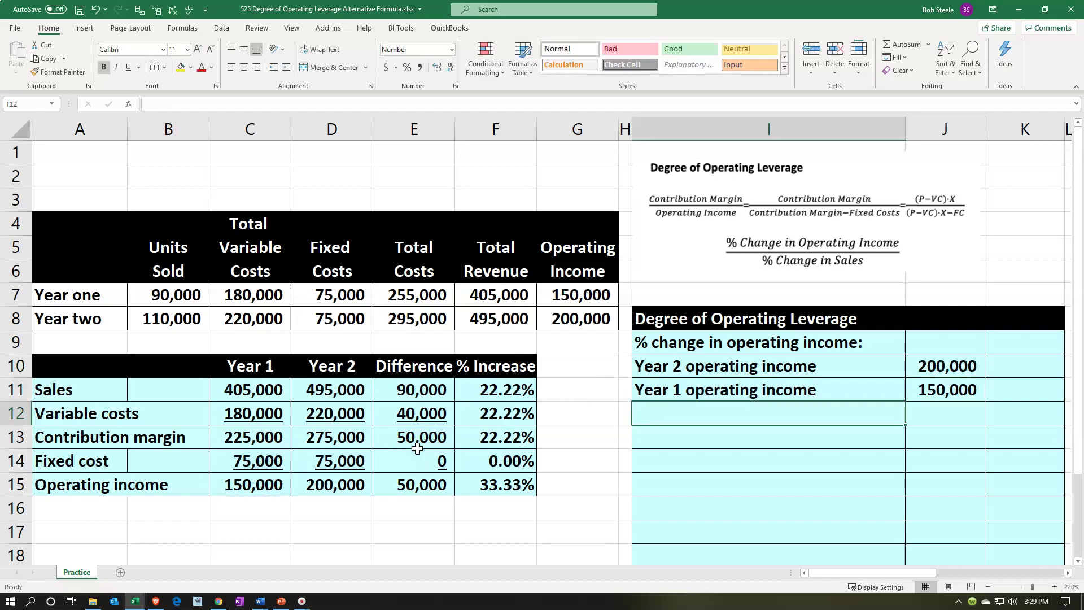
text(Chan)
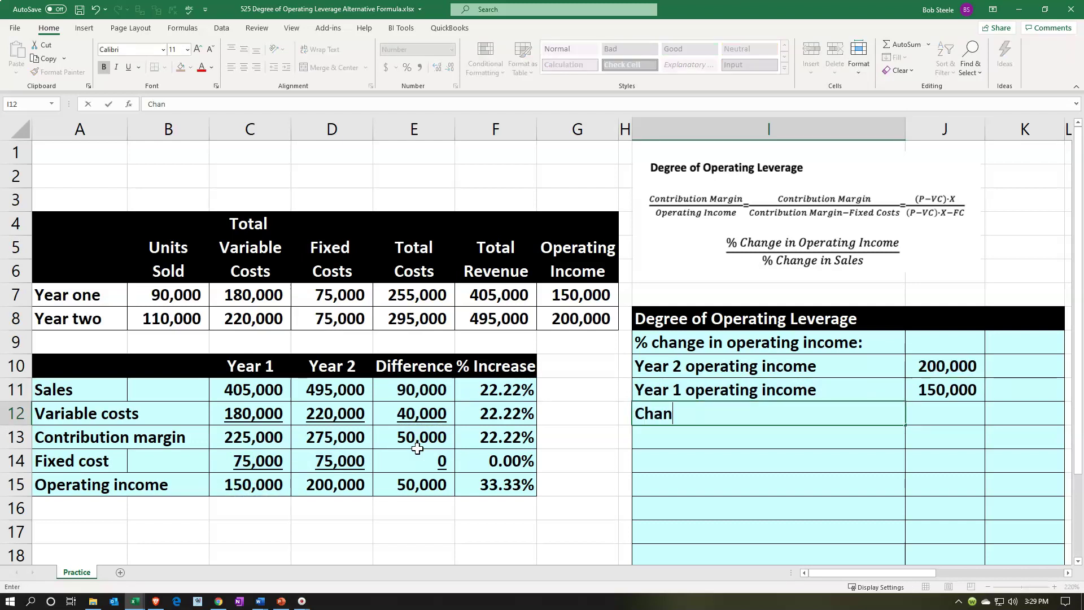
text(ge in opearting income)
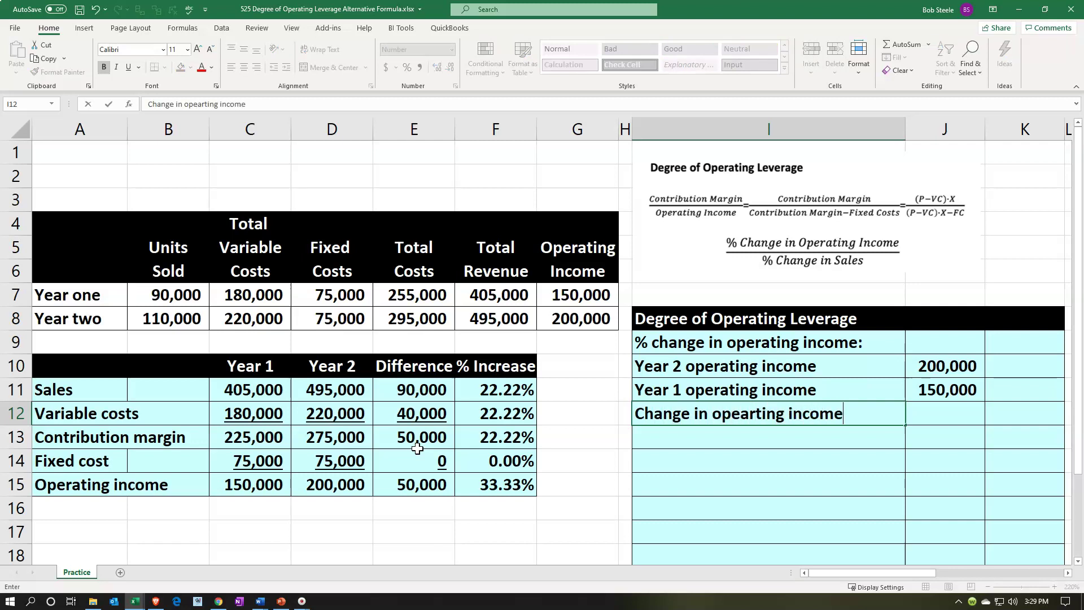
key(Tab)
Calculate the change in operating income in J12 as Year 2 minus Year 1 with =J10-J11.
text(=)
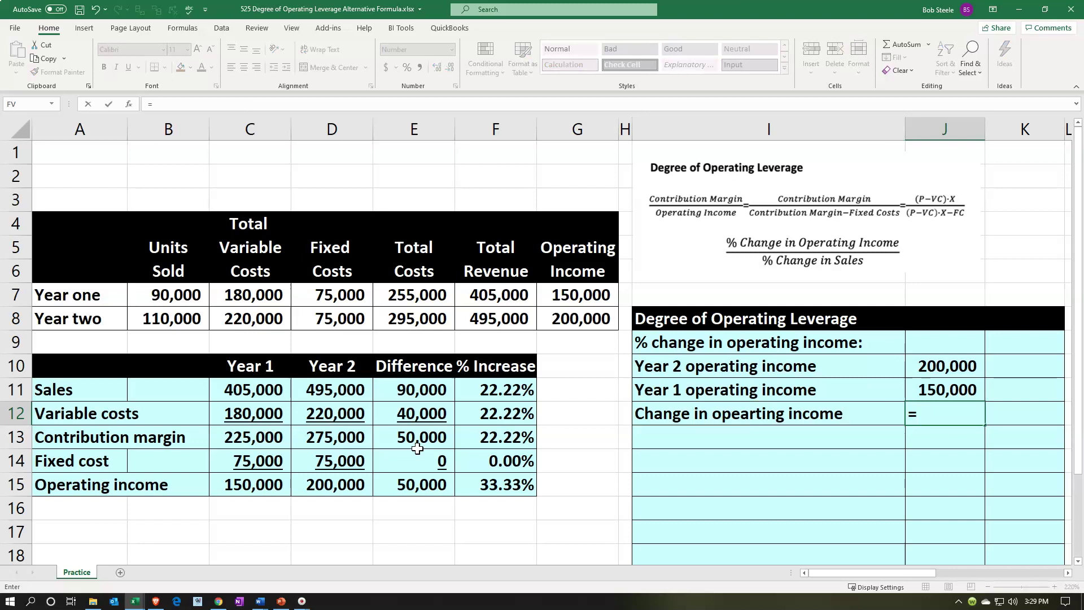
key(Up)
key(Up)
text(-)
key(Up)
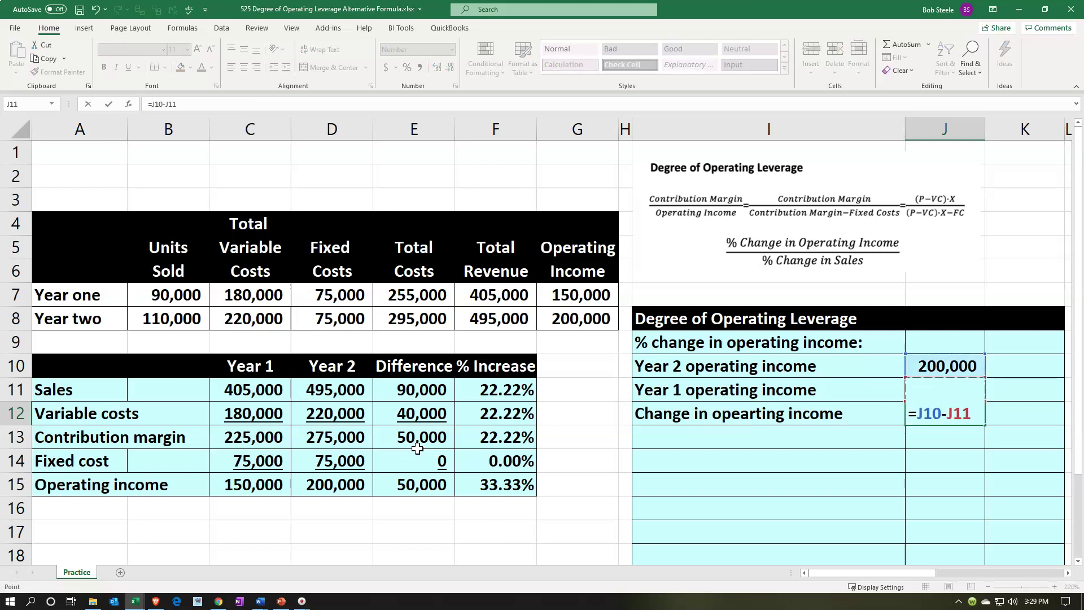
key(Return)
Underline the Year 1 operating income amount in J11.
key(Up)
key(Up)
key(Right)
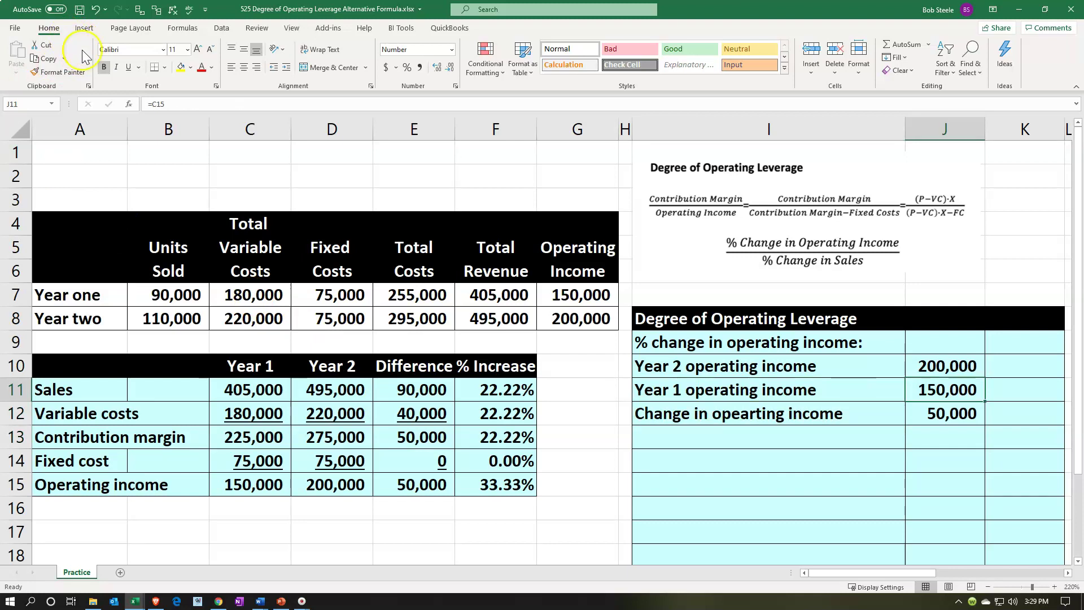
click(128, 68)
Link the label cell I13 to the Year 1 operating income label with =I11.
click(751, 435)
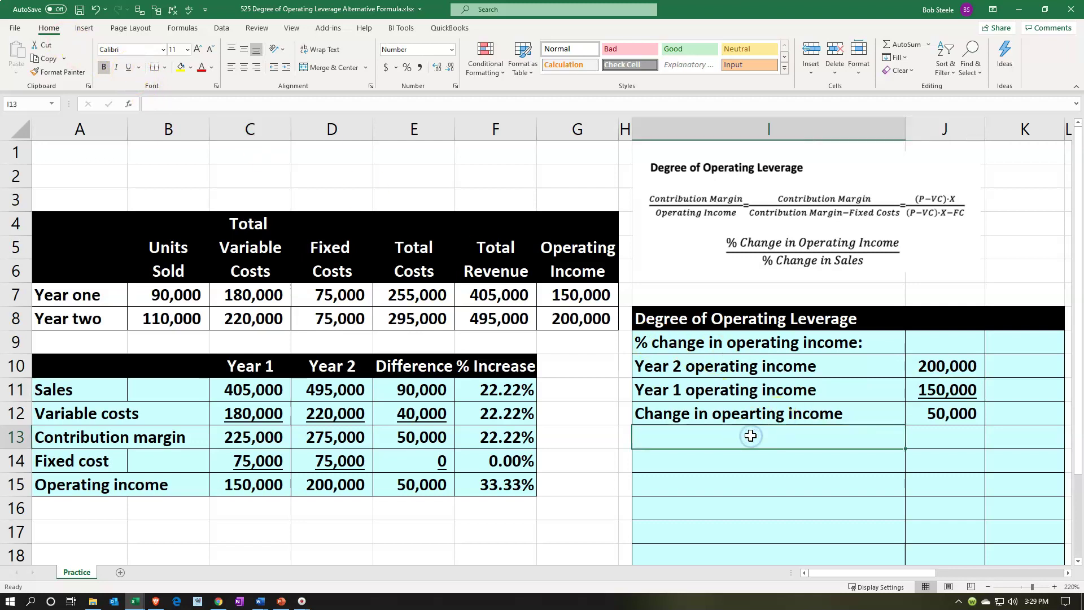
text(=)
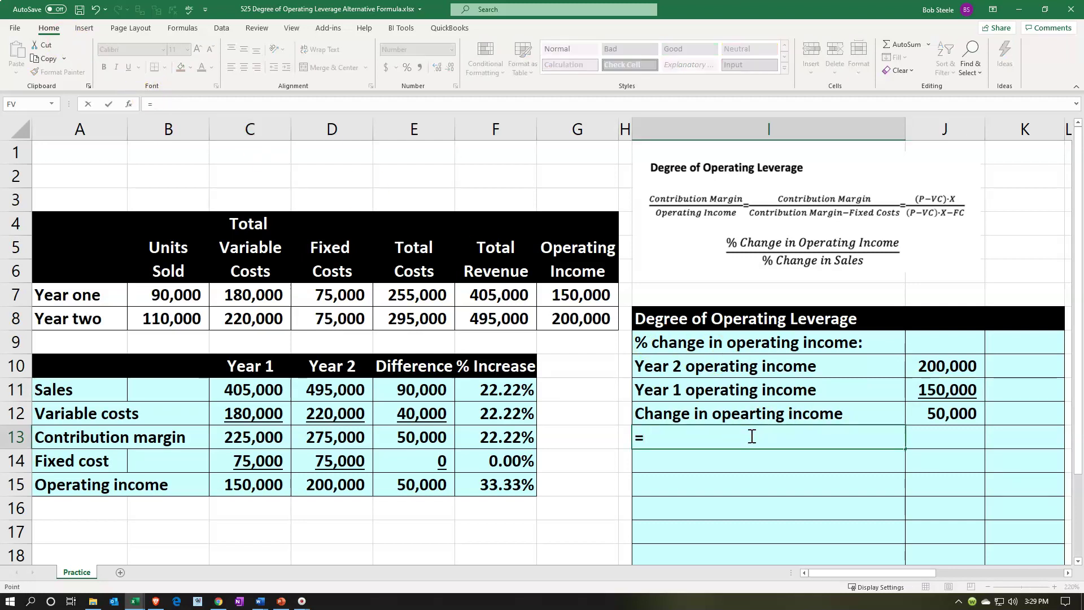
key(Up)
key(Up)
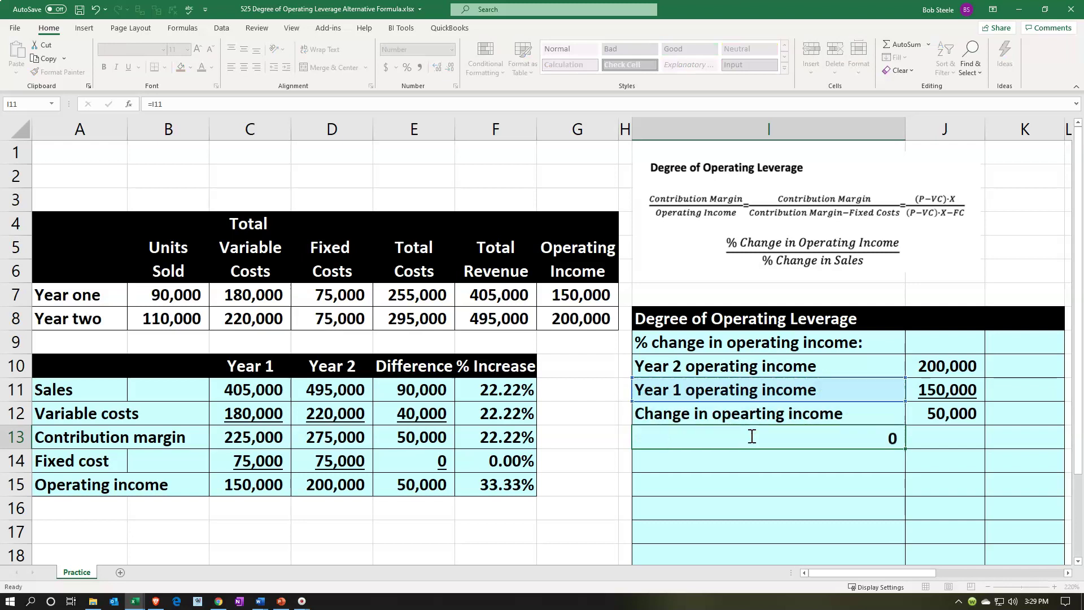
Link J13 to the Year 1 operating income amount with =J11.
click(915, 438)
text(=)
key(Up)
key(Up)
key(ctrl+Return)
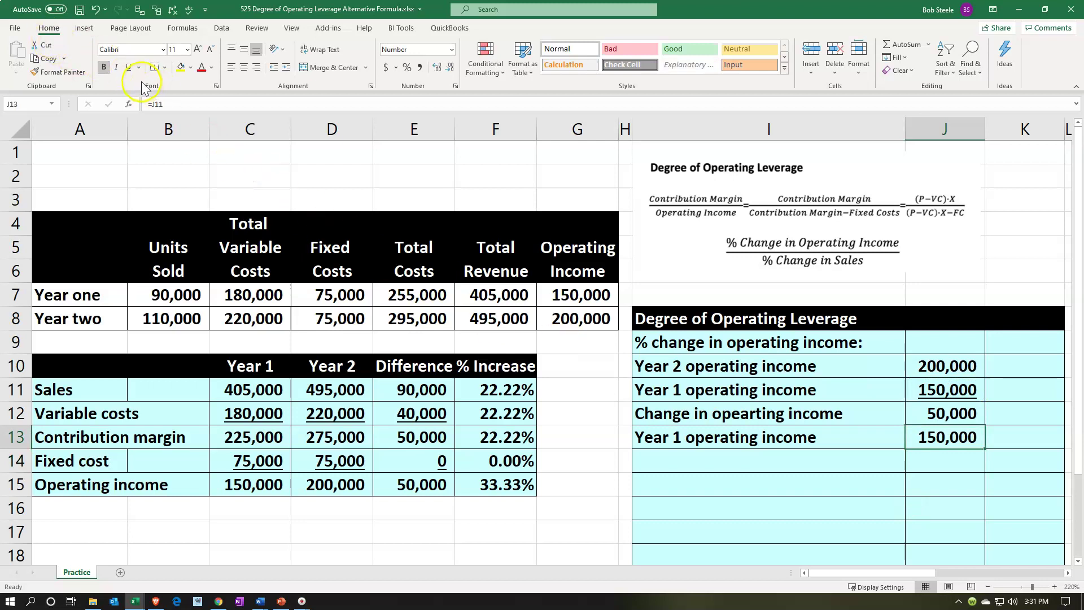
Underline the Year 1 operating income amount in J13 and enter the label "% change in operating income" in I14.
drag(926, 449, 713, 465)
click(713, 465)
text(% )
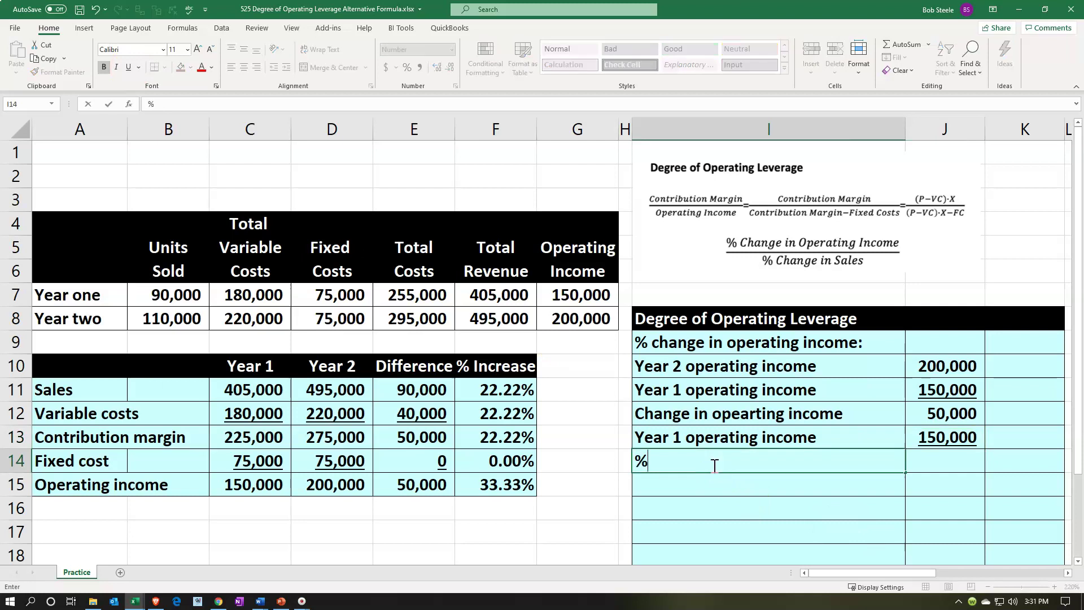
text(chna)
key(BackSpace)
key(BackSpace)
text(ange in operating income:)
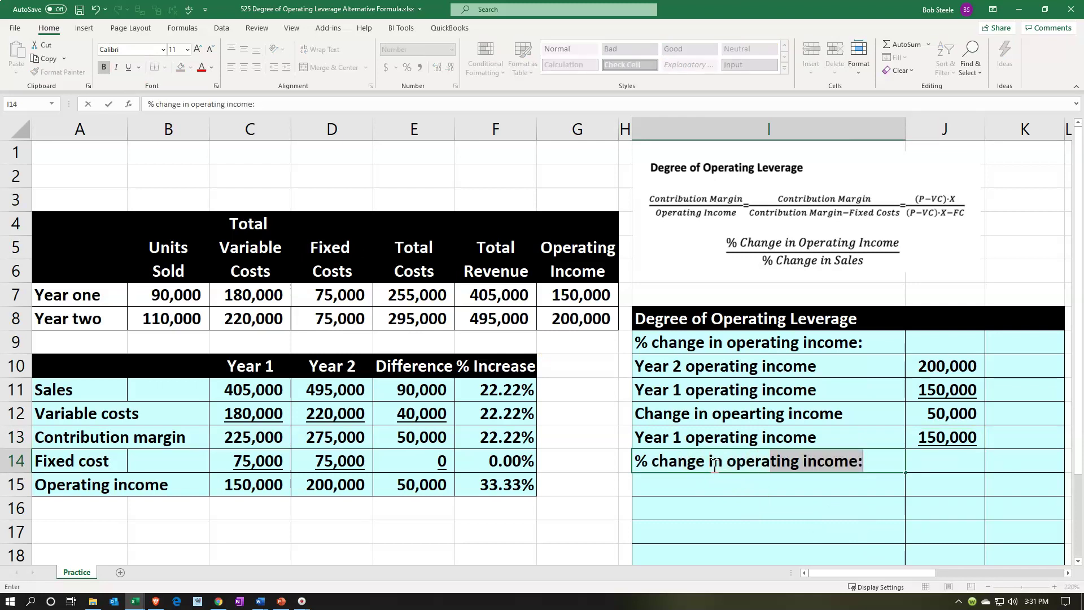
click(886, 460)
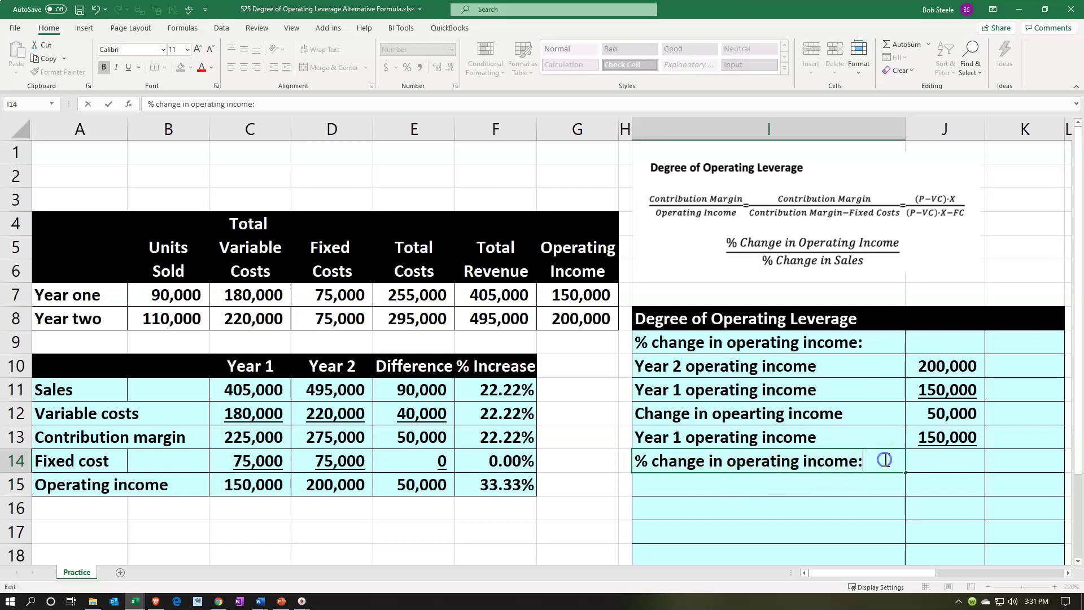
key(Return)
Calculate the percentage change in operating income in K14 with =J12/J13.
key(Right)
key(Right)
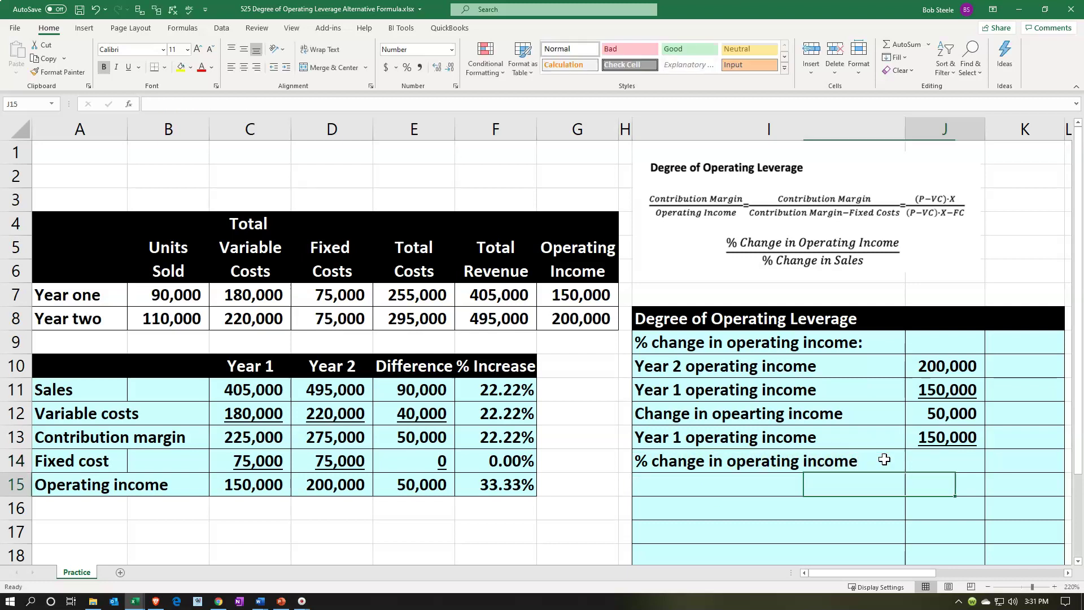
key(Up)
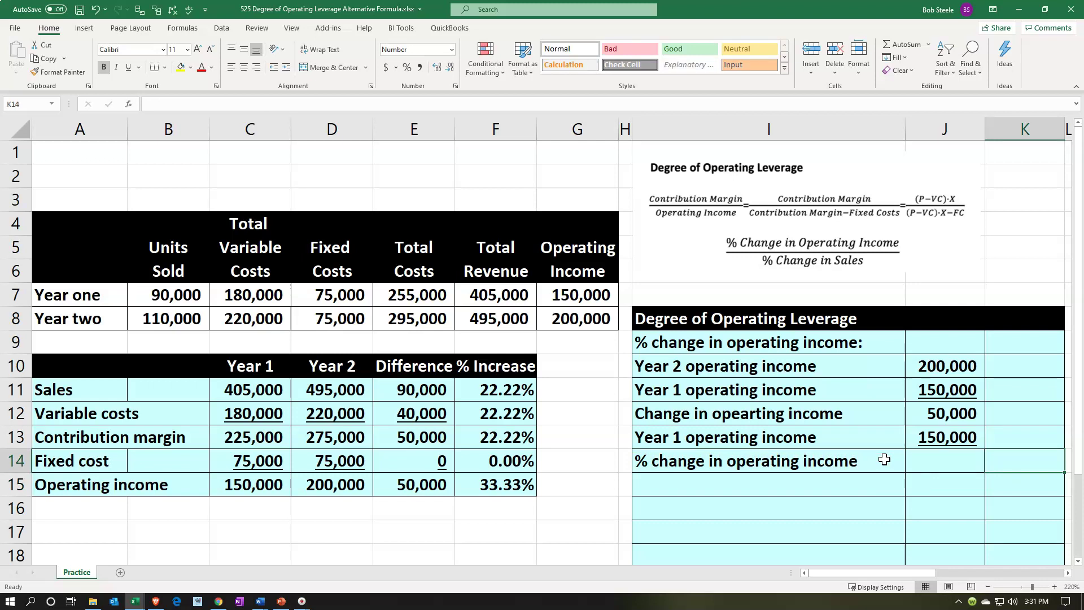
text(=)
key(Left)
key(Up)
key(Up)
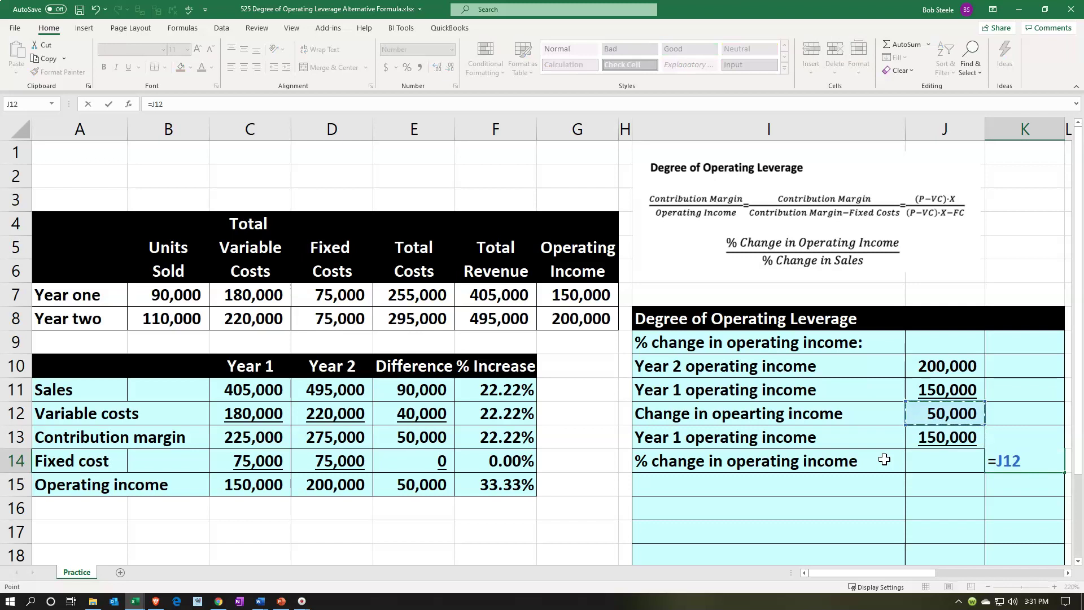
text(/)
key(Left)
key(Up)
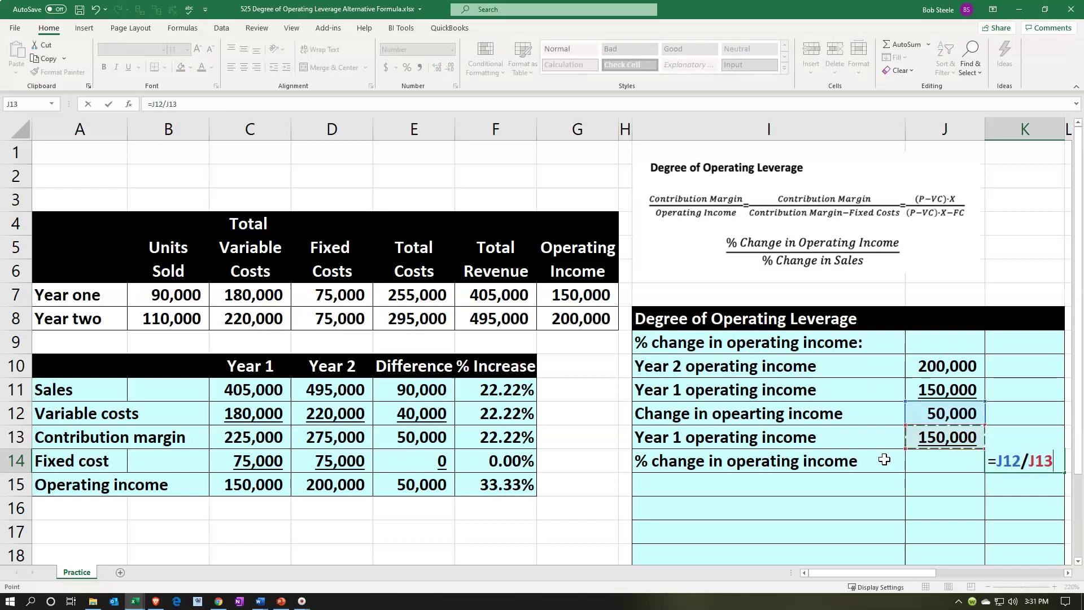
key(ctrl+Return)
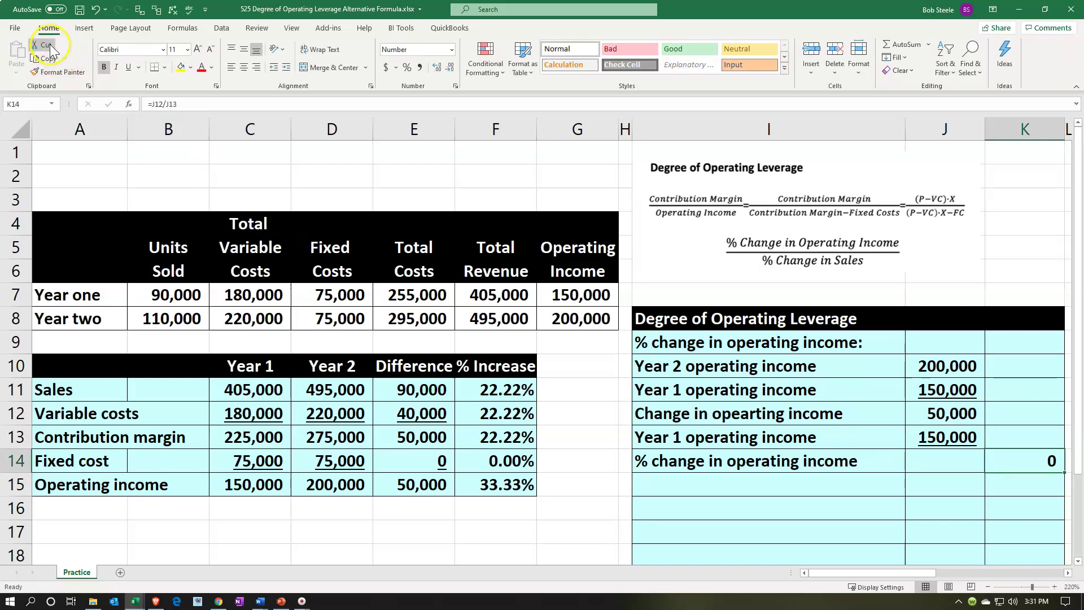
Format K14 as a percentage with two decimal places.
click(408, 67)
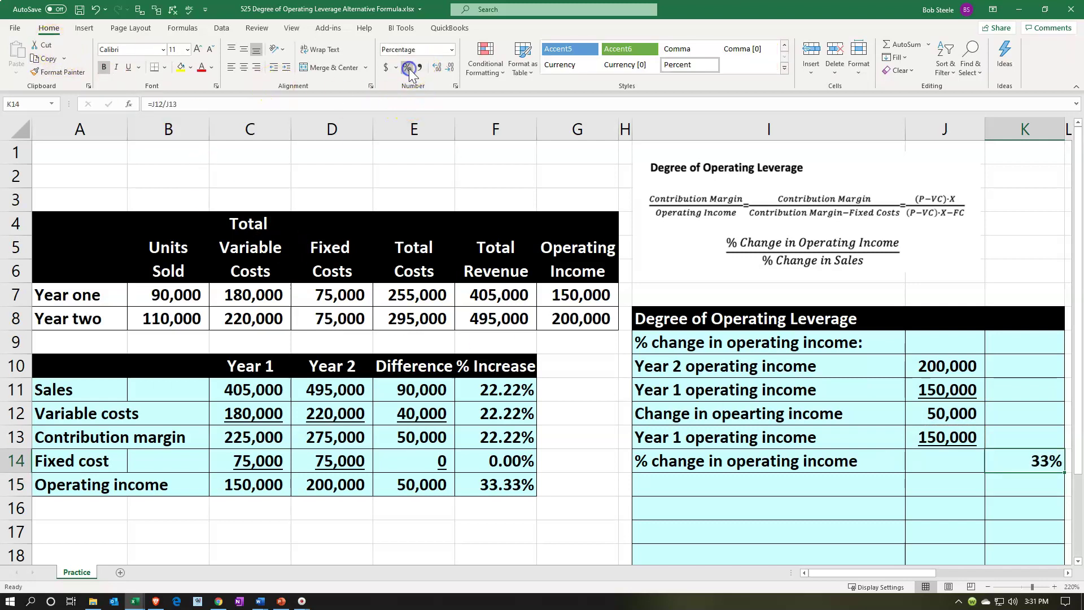
click(432, 68)
click(433, 68)
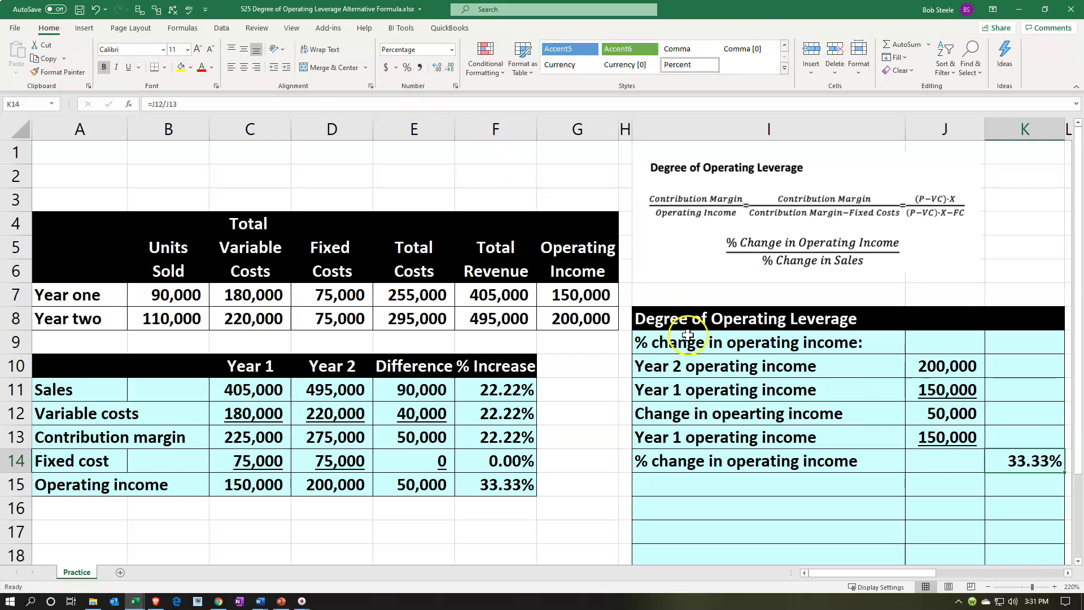
Indent the labels in I10:I14 one level, and indent the % change in operating income label in I14 one level further.
drag(715, 366, 717, 463)
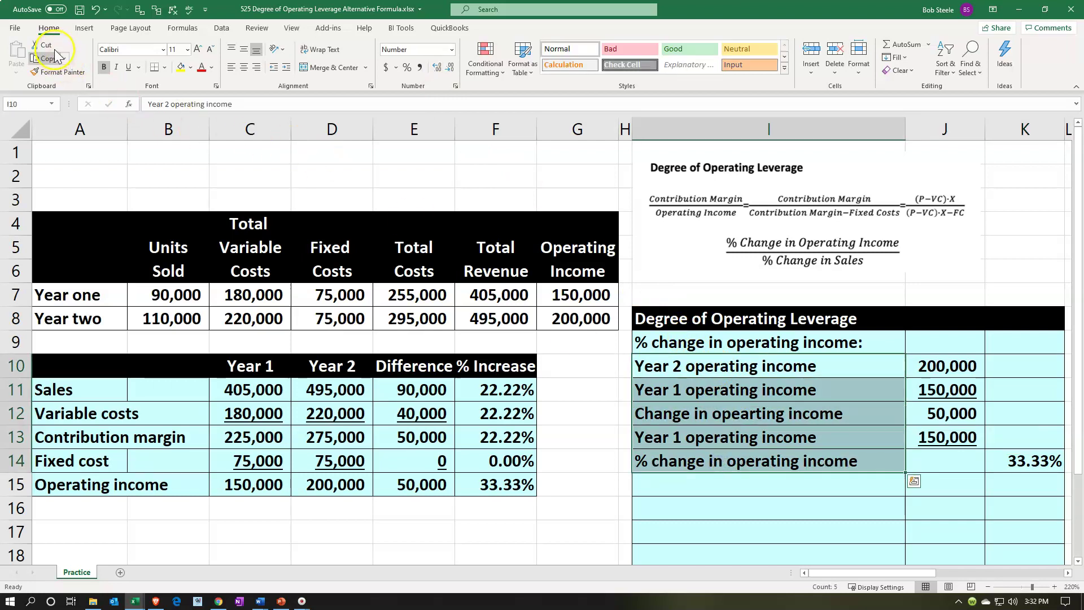
click(286, 68)
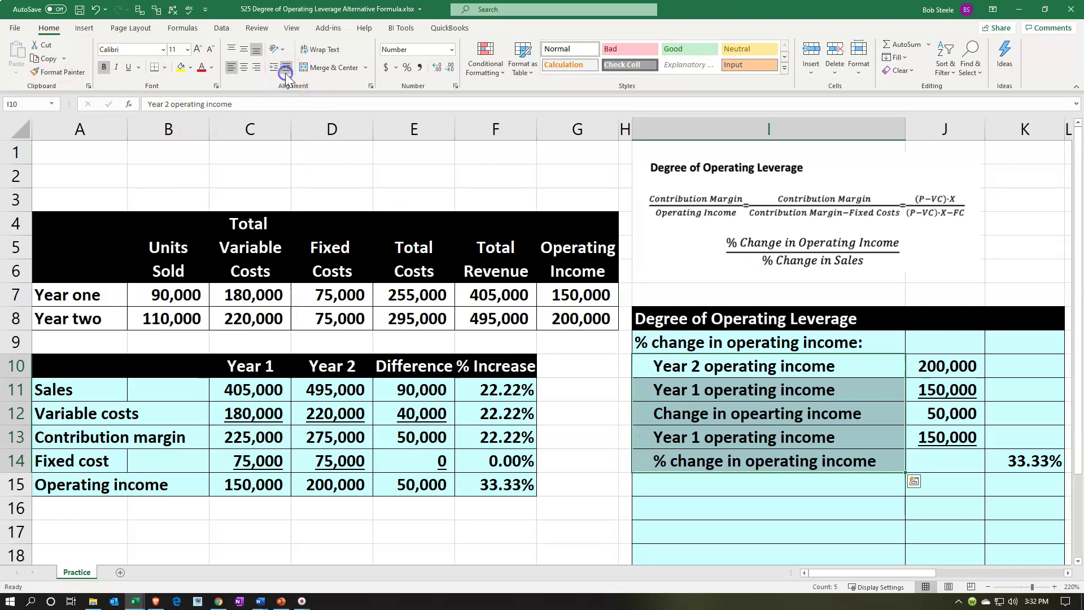
click(700, 455)
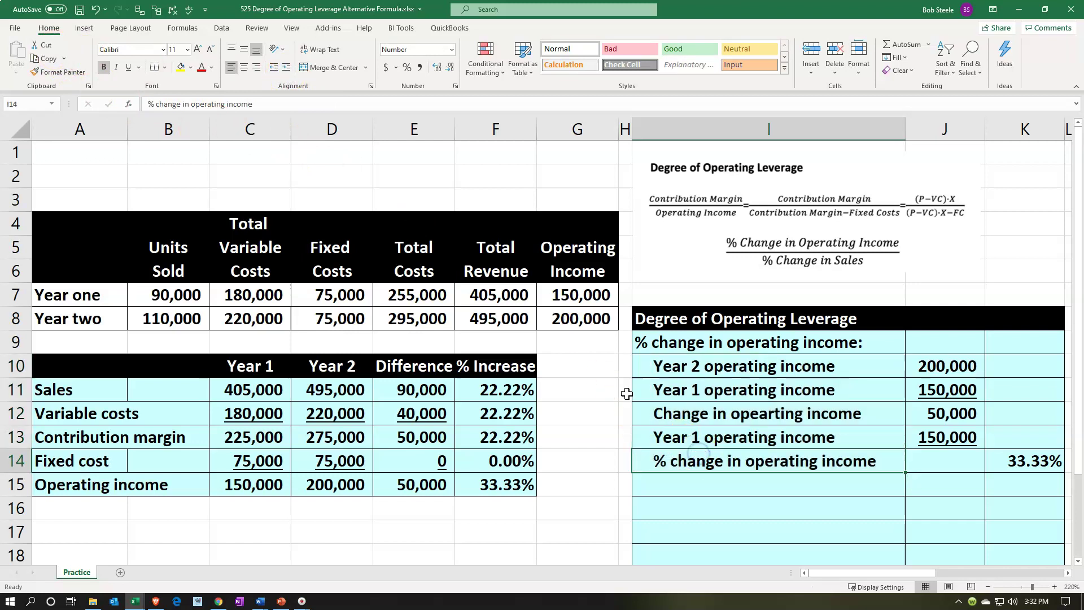
click(288, 70)
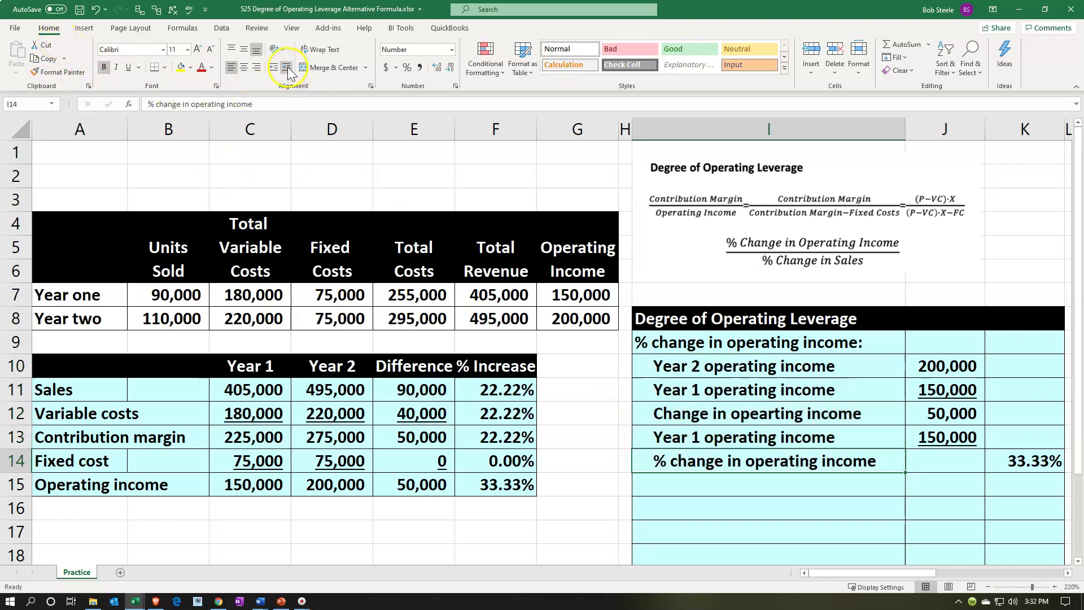
click(288, 70)
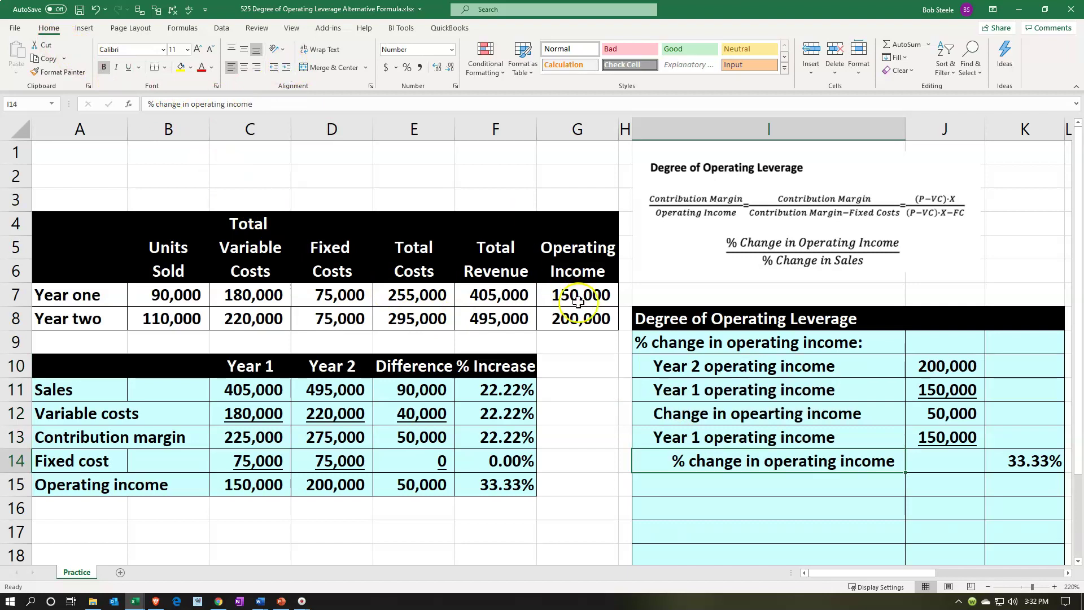
Compare the operating income % increase in F15 with K14 and review the formulas behind the calculation from J10 to K14.
click(532, 484)
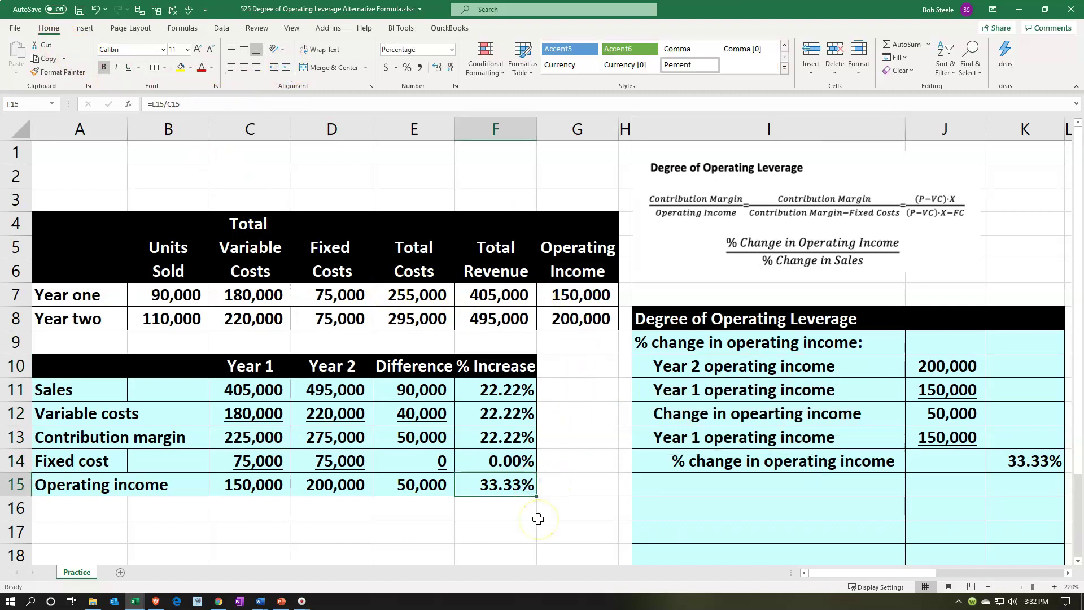
click(993, 460)
click(944, 366)
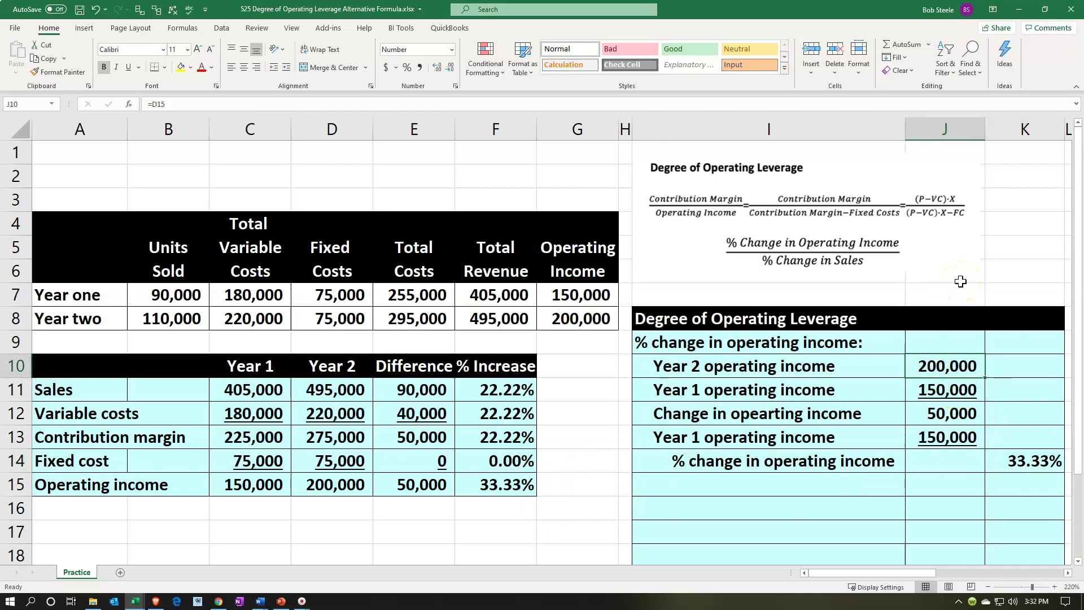
key(Down)
key(Down)
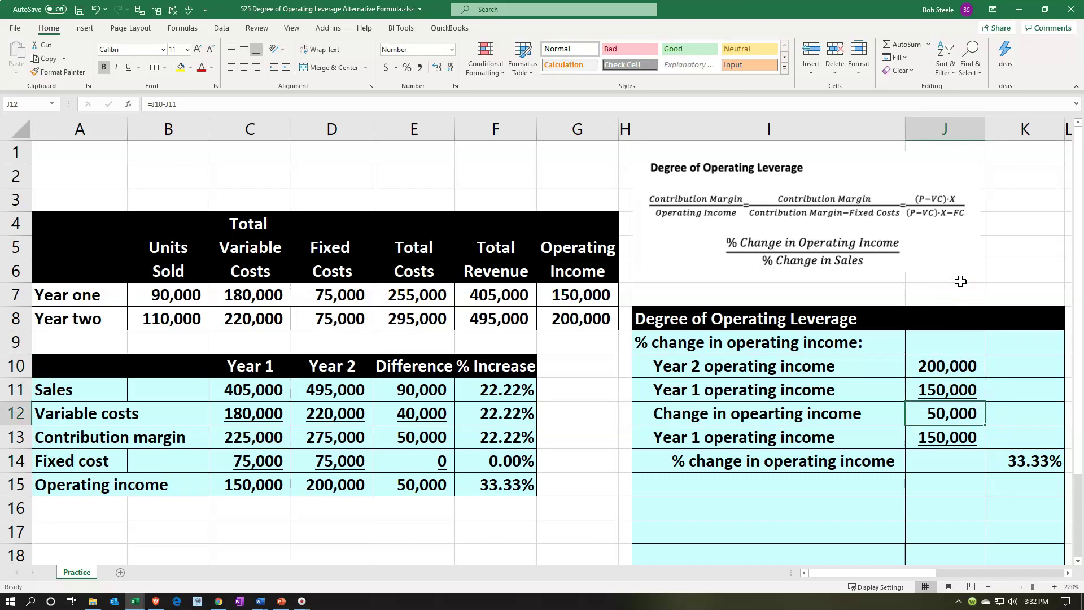
key(Down)
key(Down)
key(Right)
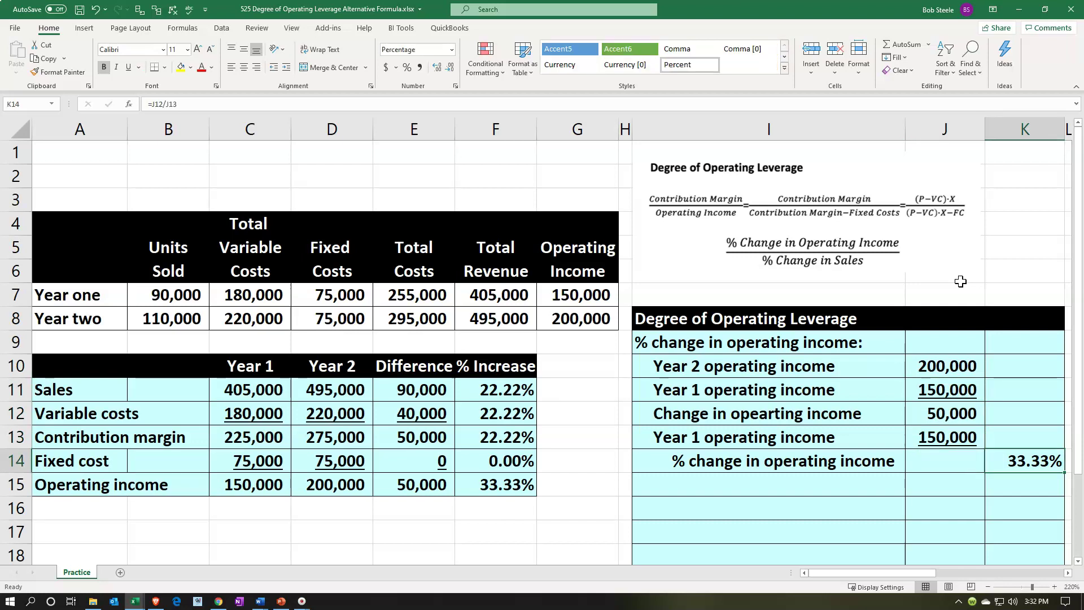
Enter the section heading "% change in sales:" in I15.
key(Down)
key(Left)
key(Left)
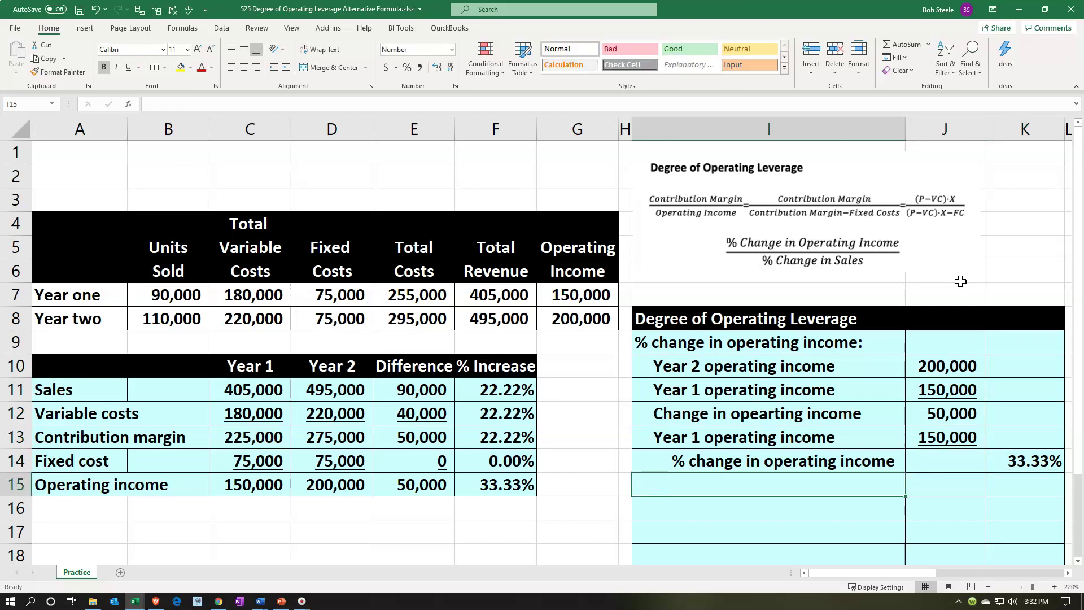
text(%)
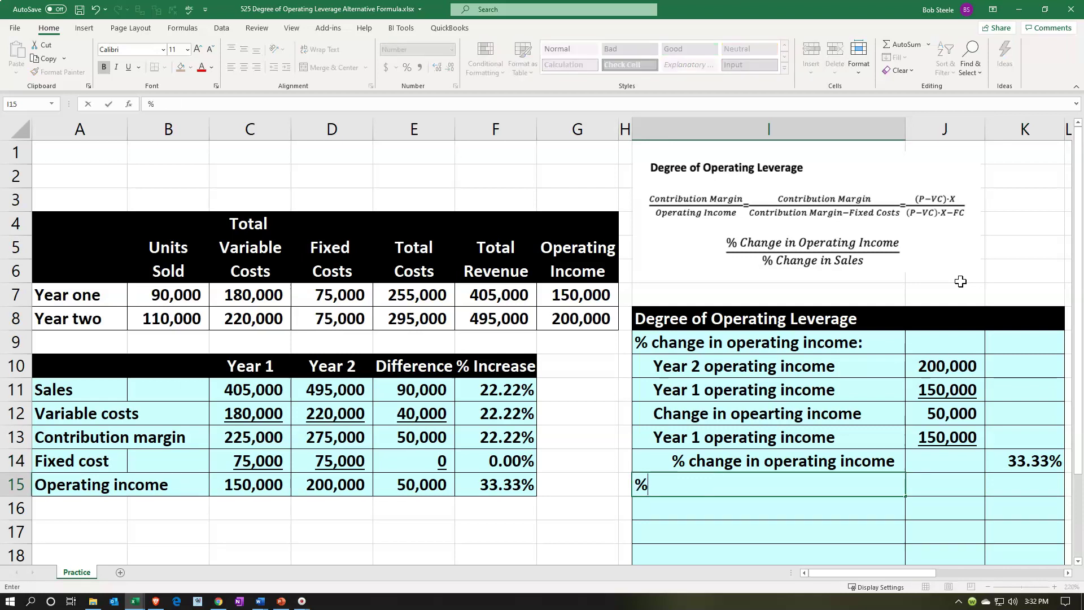
text( change in sales:)
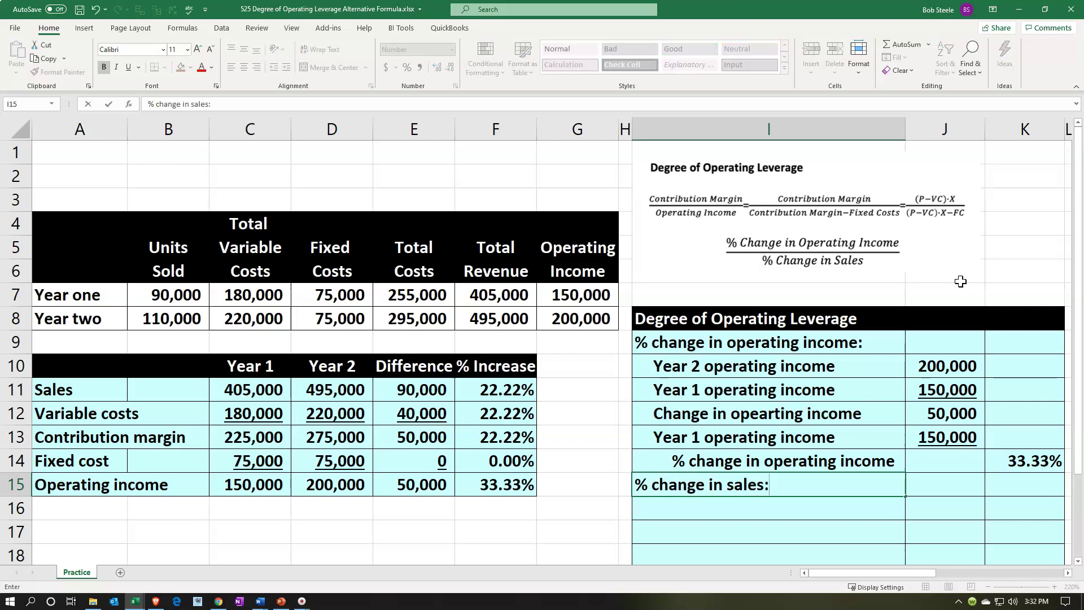
key(Return)
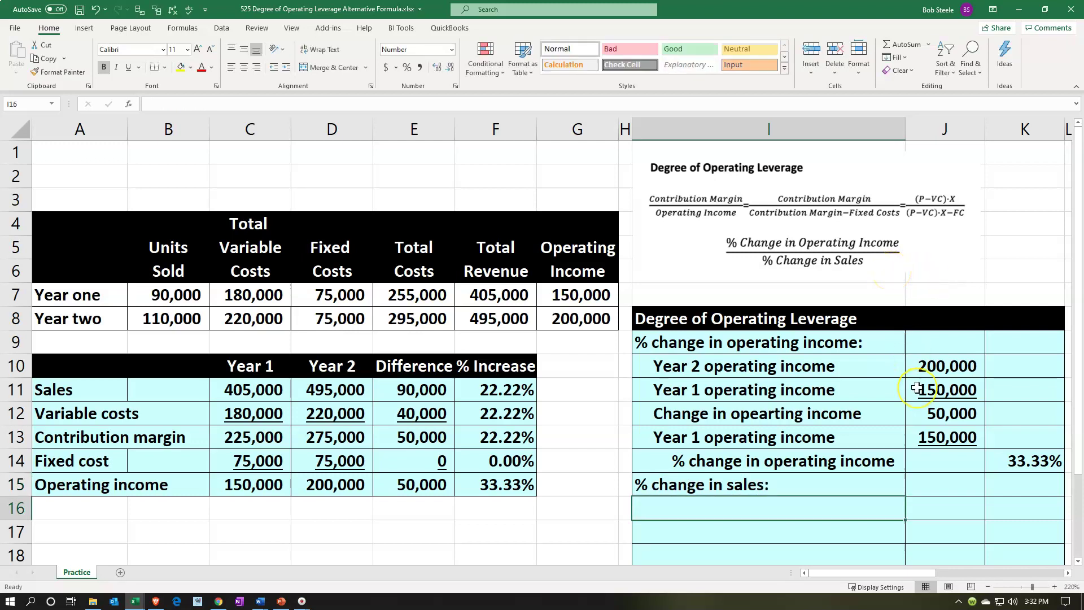
Enter the label "Year 2 sales" in I16.
text(Year 2 revenu)
key(BackSpace)
key(BackSpace)
key(BackSpace)
key(BackSpace)
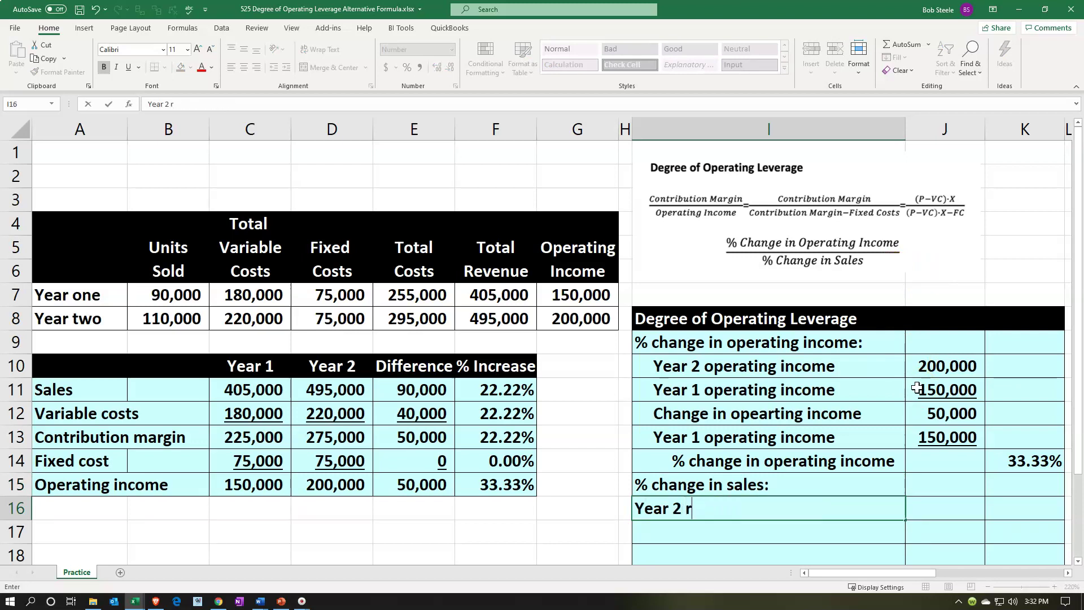
text(sales)
key(Tab)
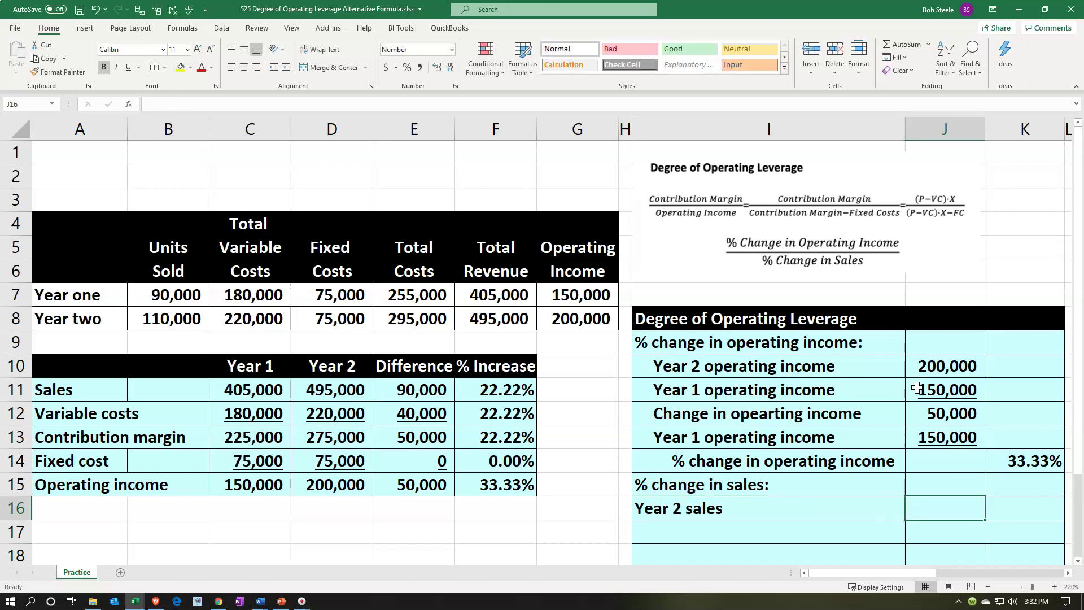
Link J16 to the Year 2 sales amount in the income statement with =D11.
text(=)
key(Left)
key(Left)
key(Left)
key(Left)
key(Left)
key(Up)
key(Up)
key(Up)
key(Up)
key(Up)
key(Left)
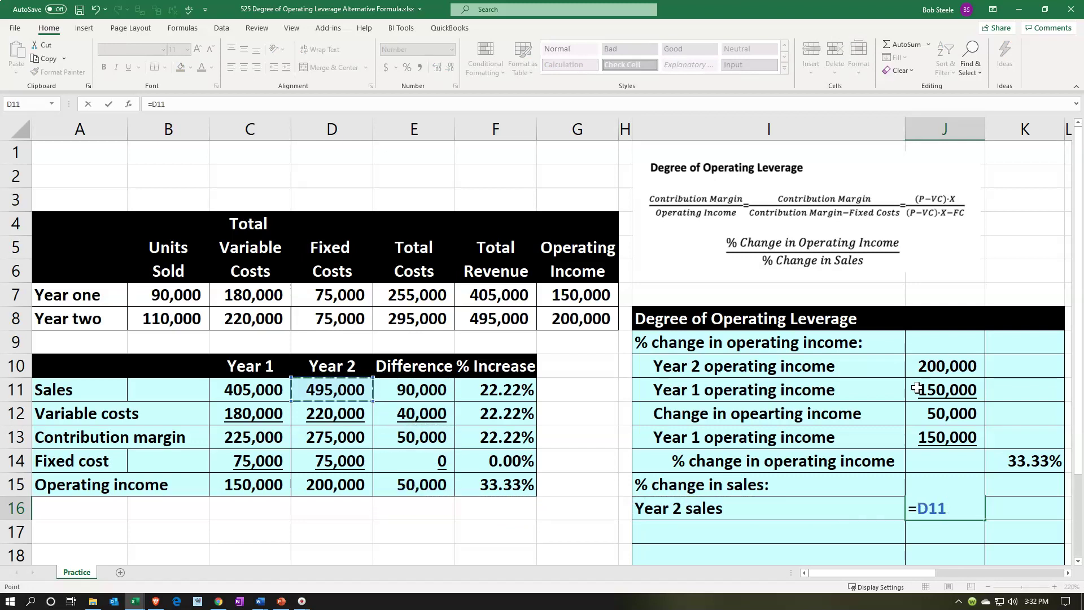
key(Return)
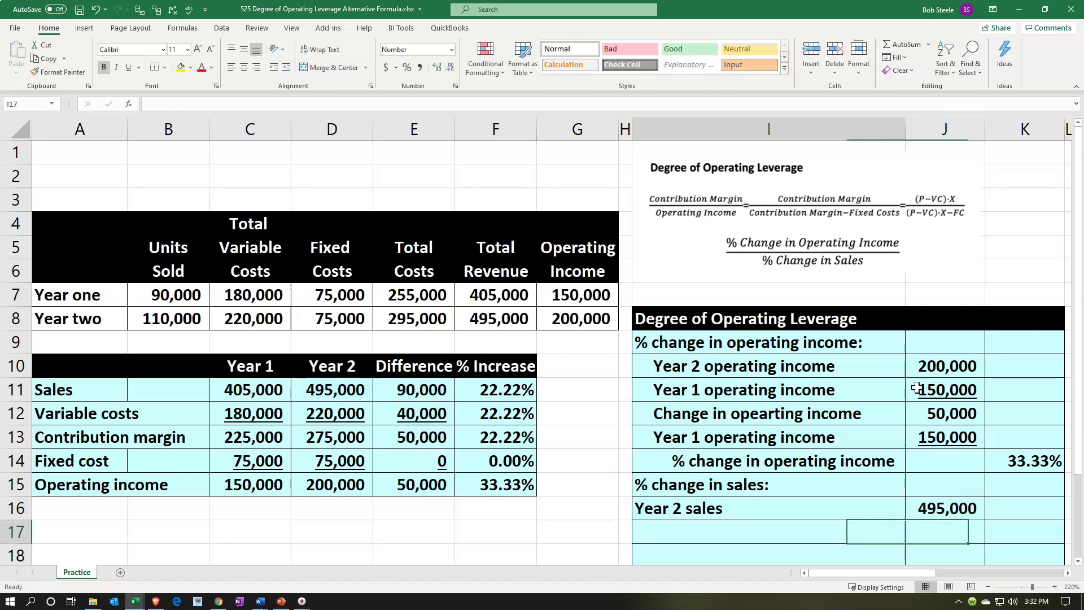
Enter the label "Year 1 sales" in I17.
text(Year )
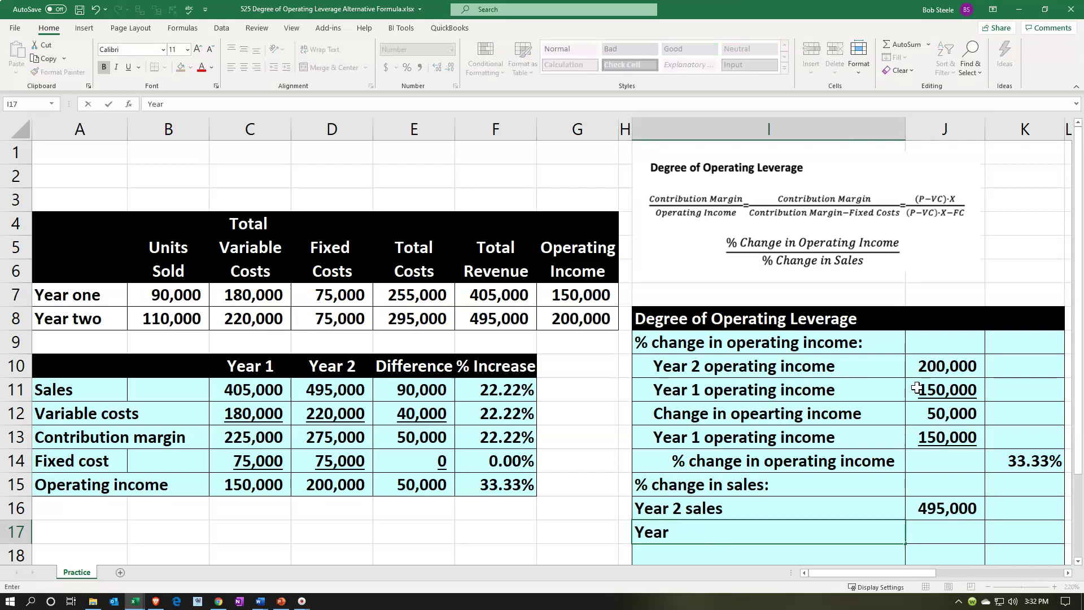
text(1 sale)
key(Tab)
Link J17 to the Year 1 sales amount in the income statement with =C11.
text(=)
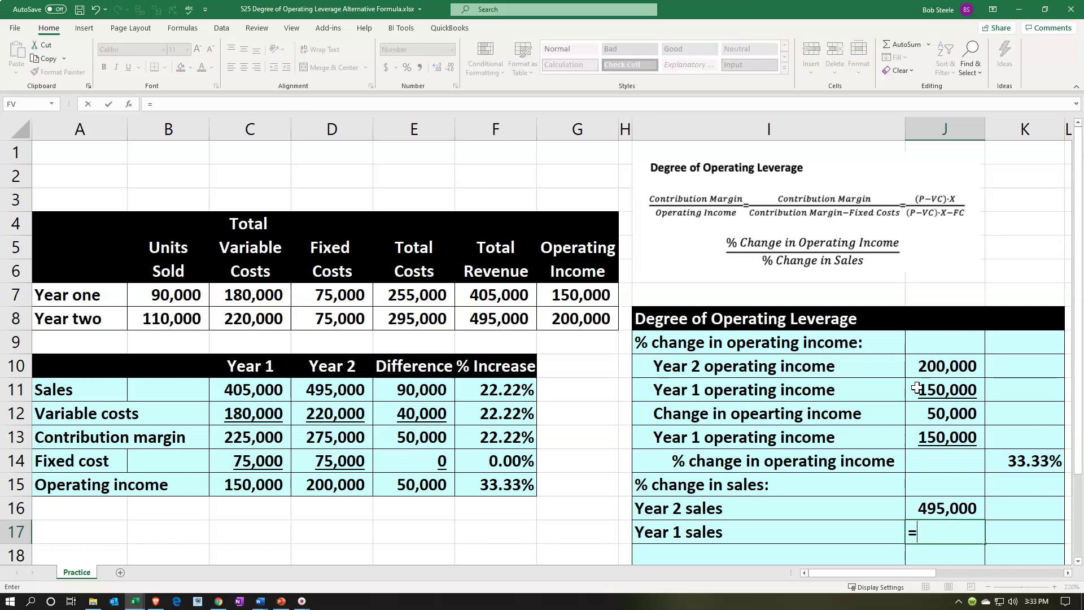
key(Left)
key(Left)
key(Left)
key(Left)
key(Left)
key(Left)
key(Up)
key(Up)
key(Up)
key(Up)
key(Up)
key(Left)
key(Up)
key(Return)
Enter the label "Change in sales" in I18.
scroll(917, 388, down, 1)
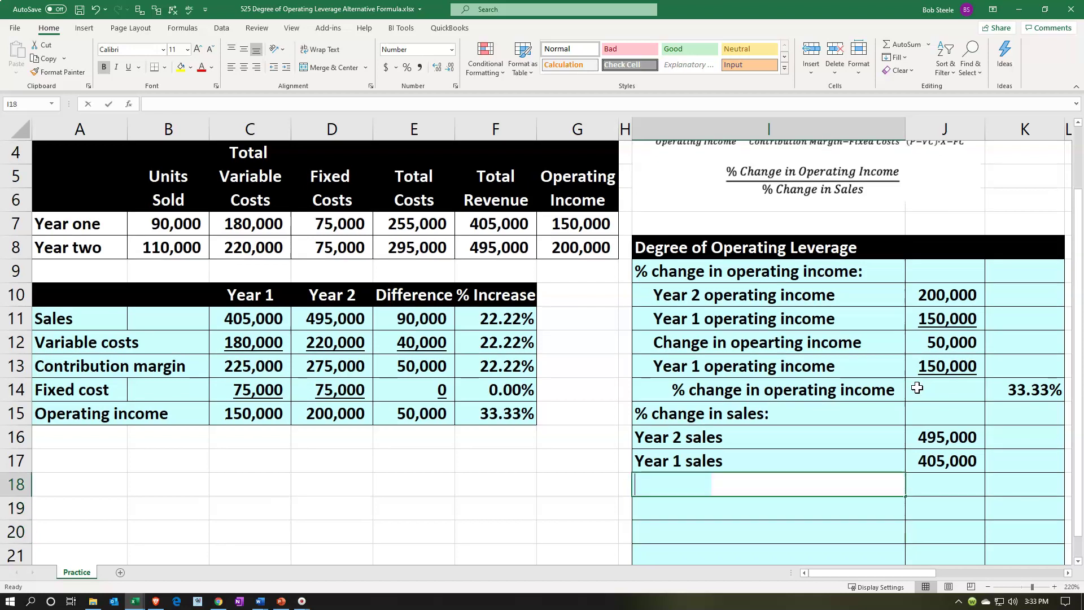
text(Cha ng)
key(BackSpace)
key(BackSpace)
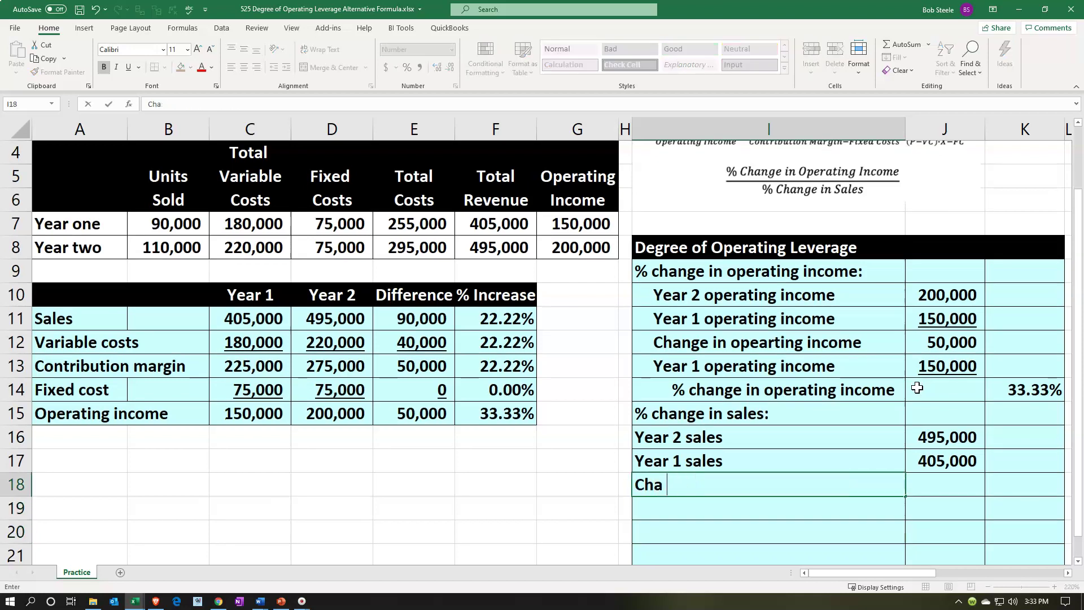
text(nge in sales)
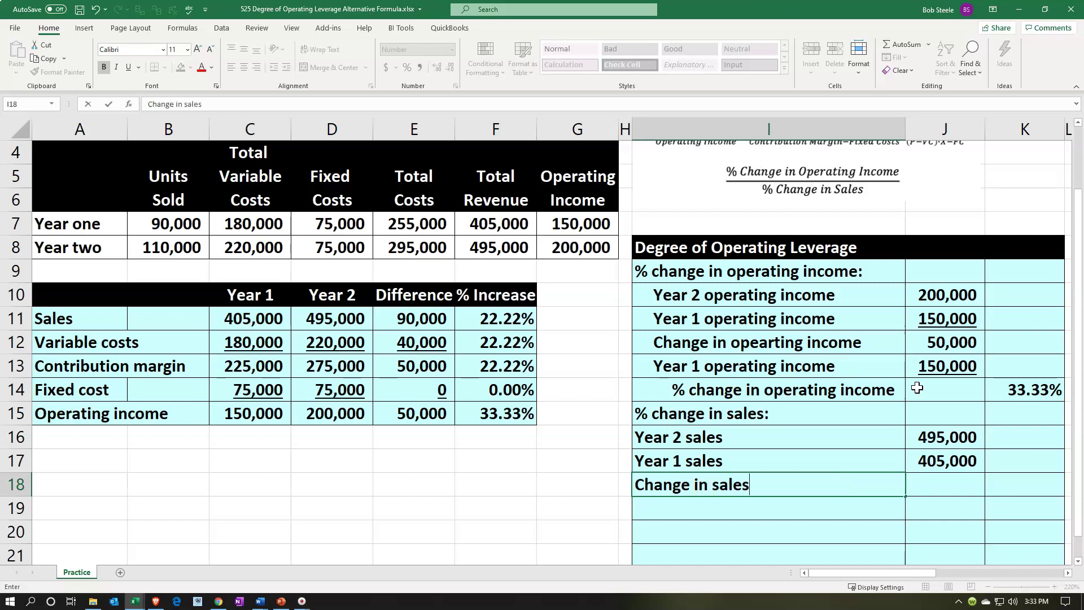
key(Tab)
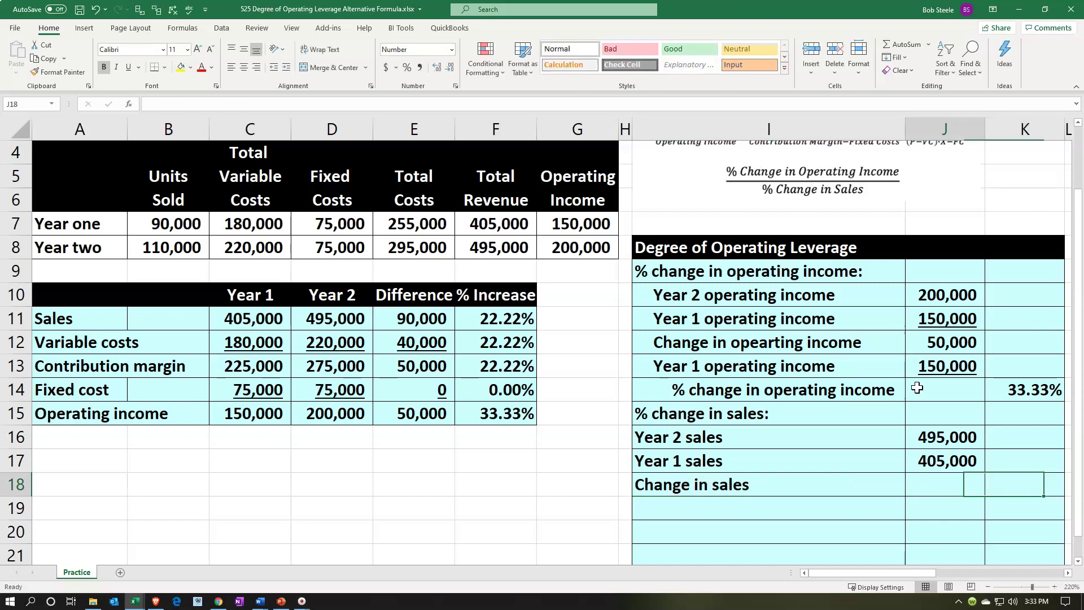
Calculate the change in sales in J18 as Year 2 minus Year 1 with =J16-J17.
text(=)
key(Up)
key(Up)
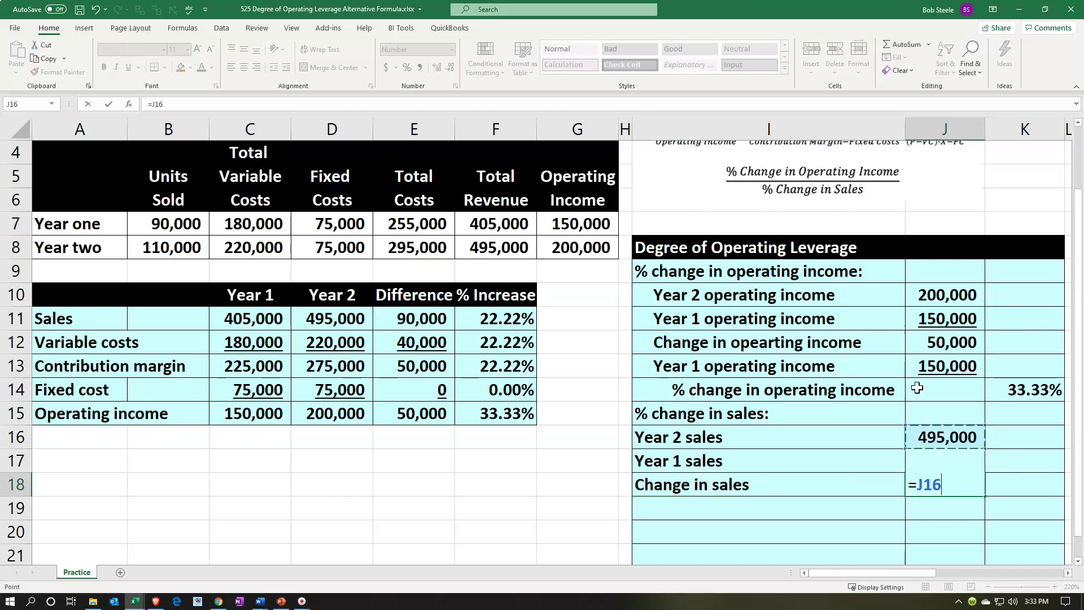
text(-)
key(Up)
key(Return)
key(Up)
key(Up)
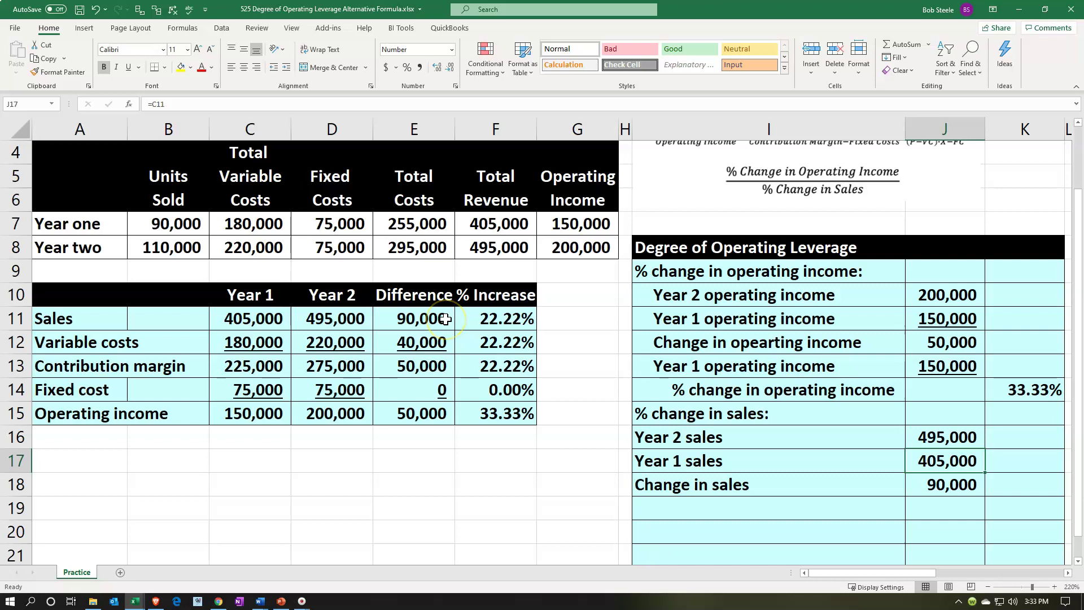
Underline the Year 1 sales amount in J17 and repeat its label in I19 with =I17.
click(128, 67)
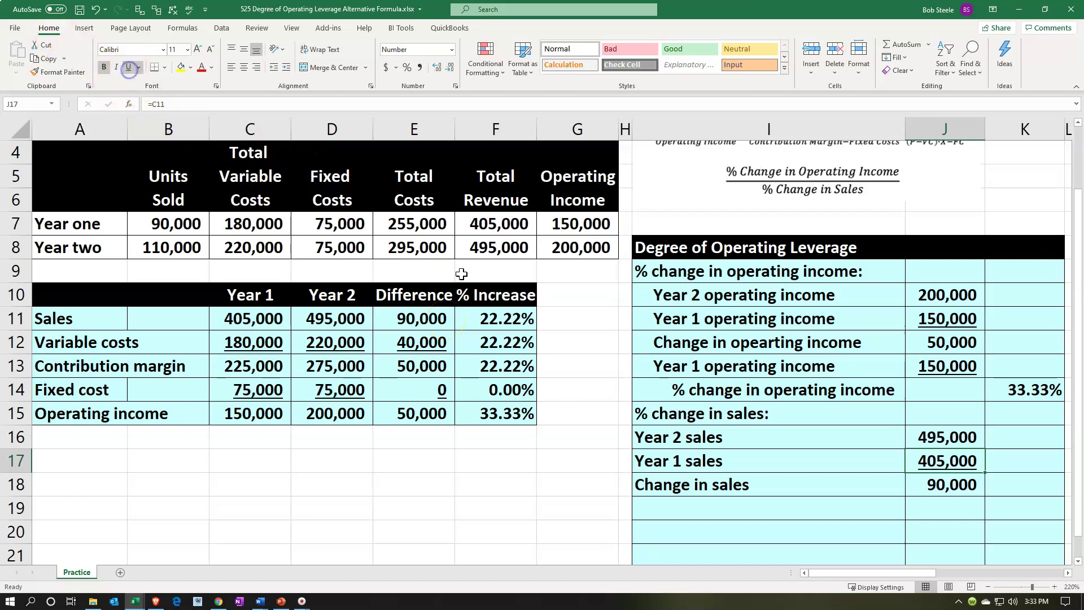
click(714, 502)
text(=)
key(Up)
key(Up)
key(Tab)
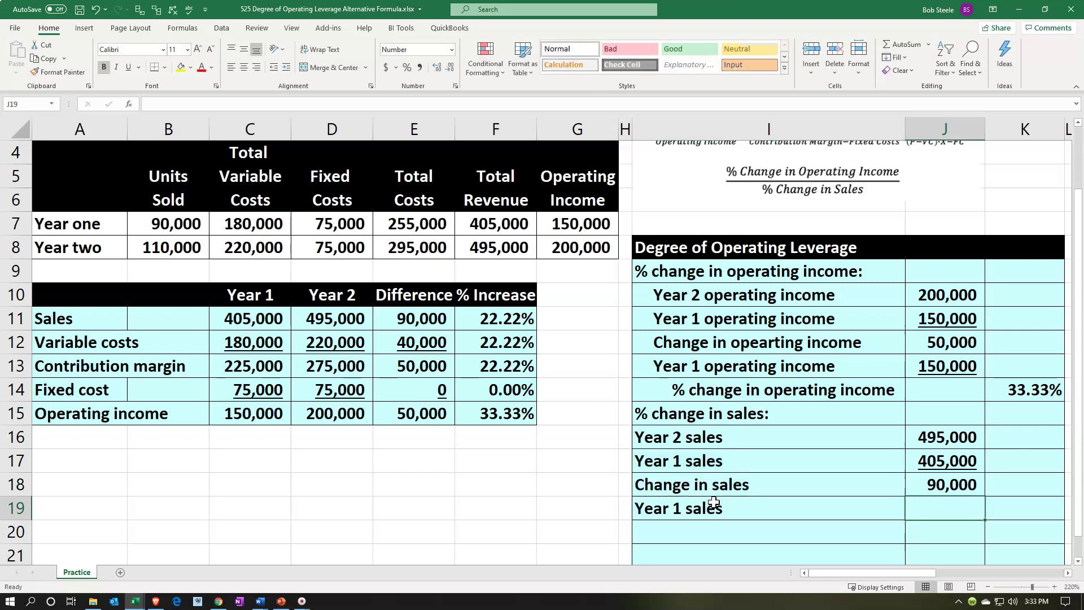
Link J19 to the Year 1 sales amount with =J17 and underline it.
text(=)
key(Up)
key(Up)
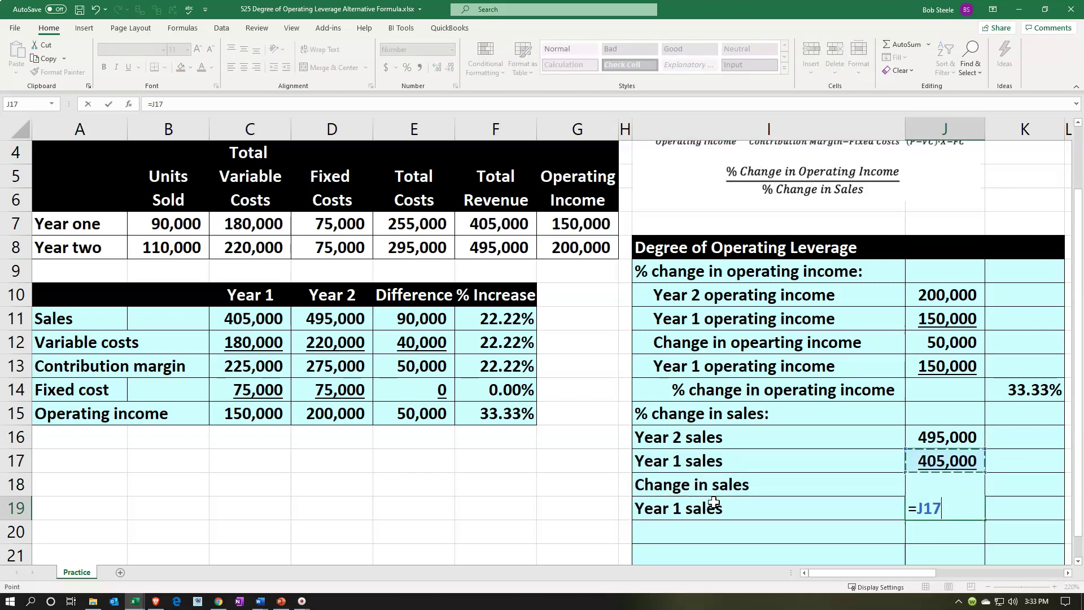
key(ctrl+Return)
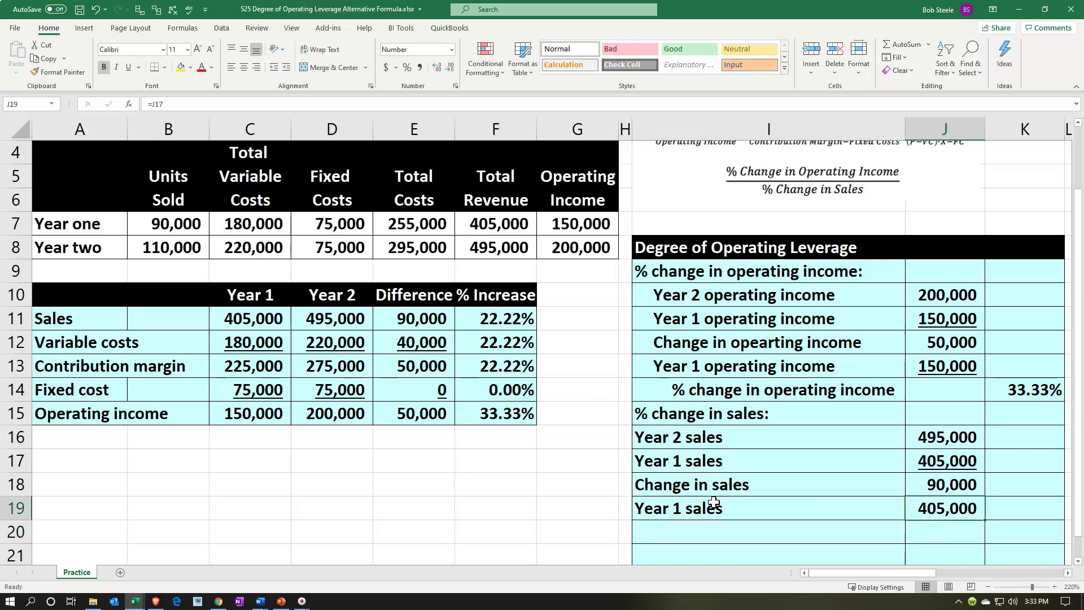
click(129, 68)
Enter the label "% change in sales" in I20.
key(Return)
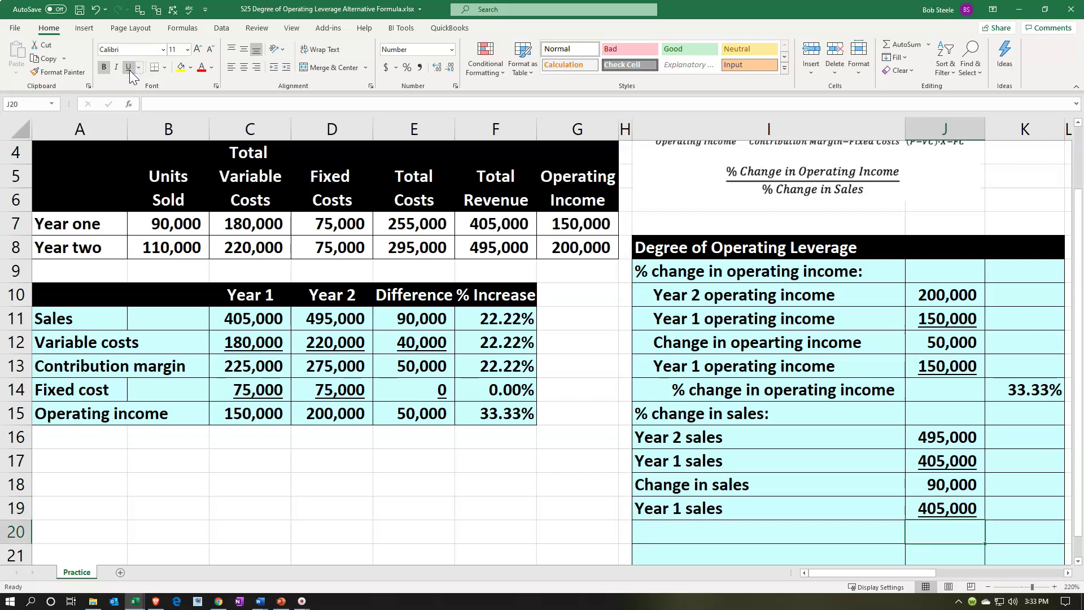
key(Left)
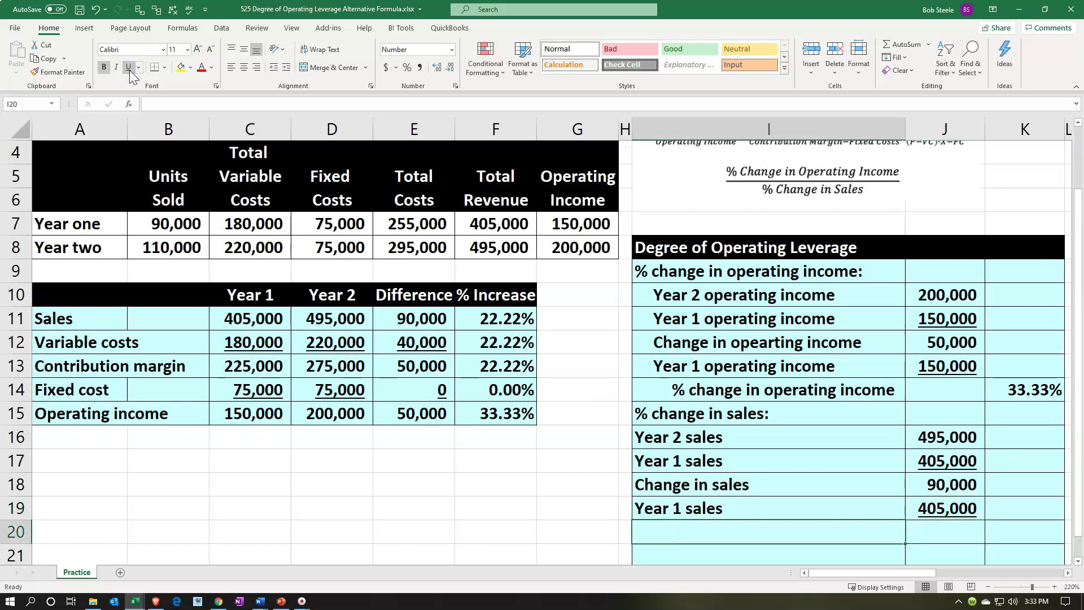
text(% )
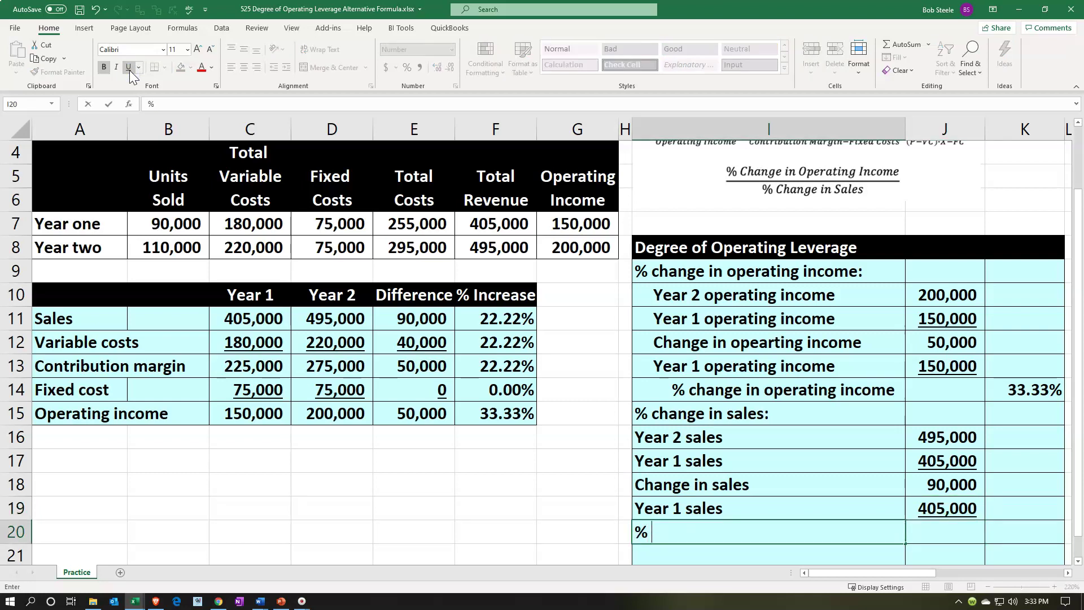
text(change in sales)
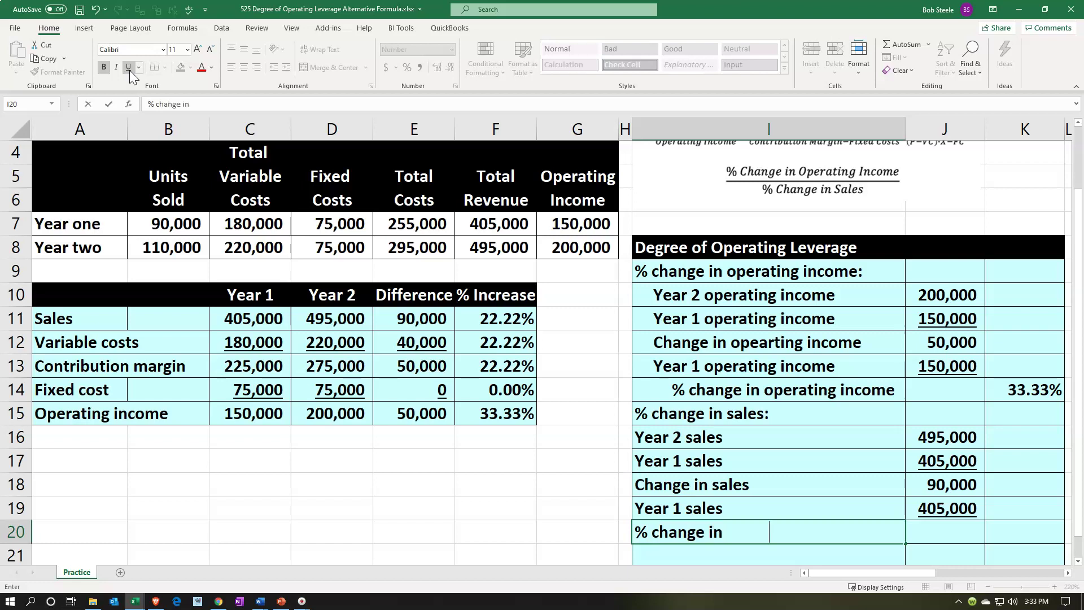
key(Delete)
Calculate the percentage change in sales in K20 by dividing the change by Year 1 sales with =J18/J19.
key(Right)
key(Right)
text(=)
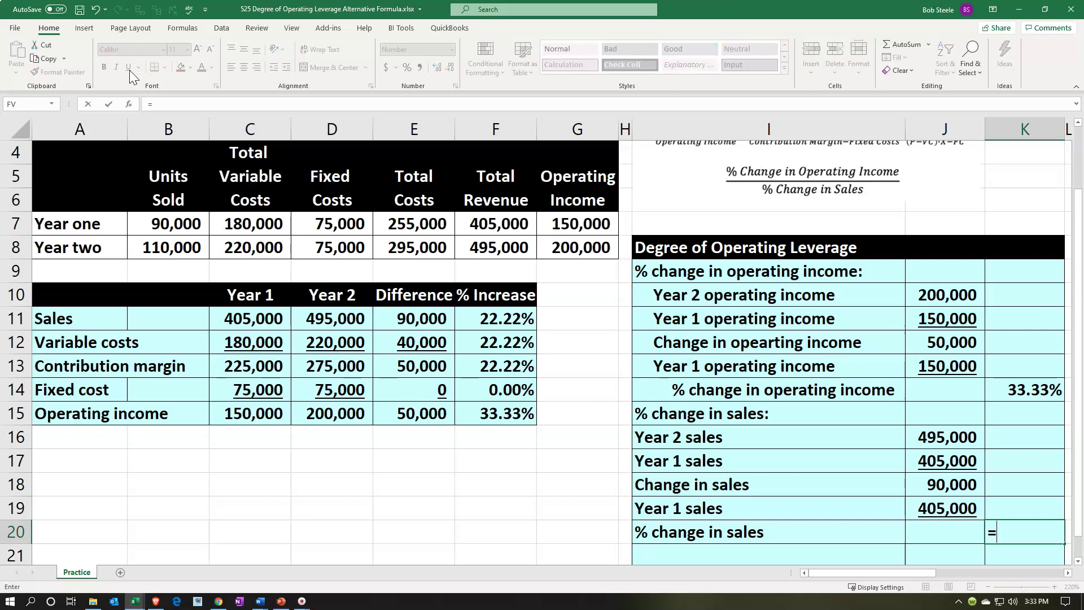
key(Left)
key(Up)
key(Up)
text(/)
key(Left)
key(Up)
key(Return)
Format the % change in sales in K20 as a percentage with two decimal places and underline it.
key(Up)
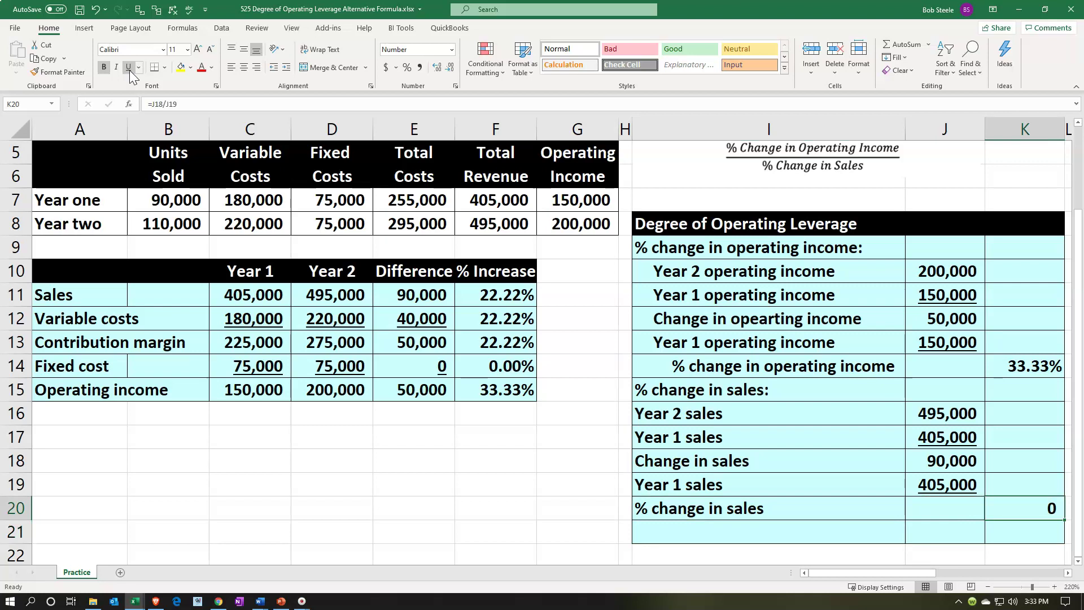
click(411, 70)
click(438, 68)
click(439, 68)
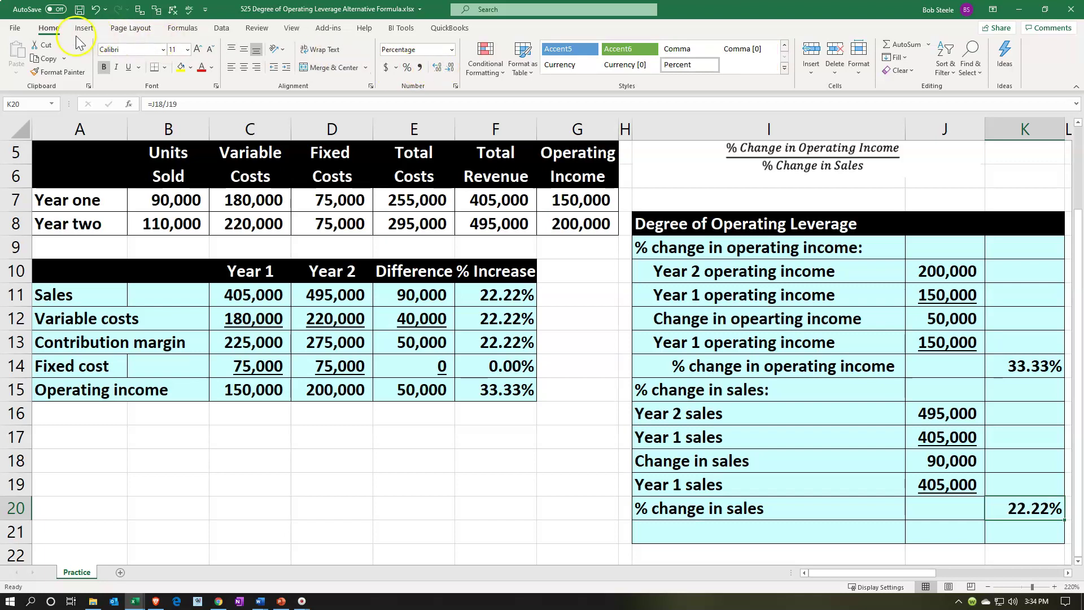
click(128, 70)
Enter the label "Degree of operating leverage" in I21.
click(684, 522)
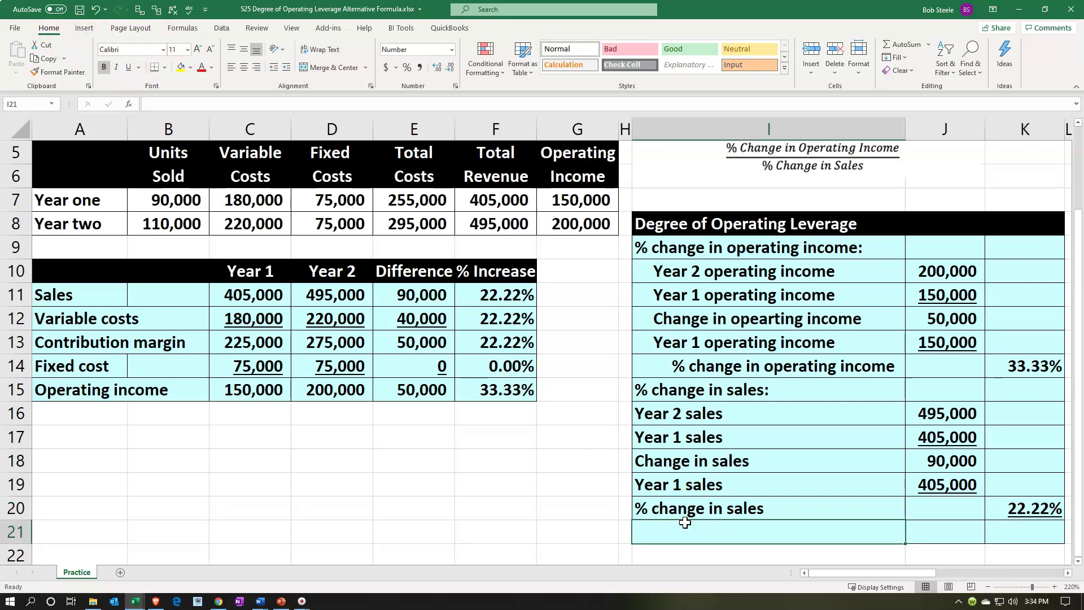
text(Degree of )
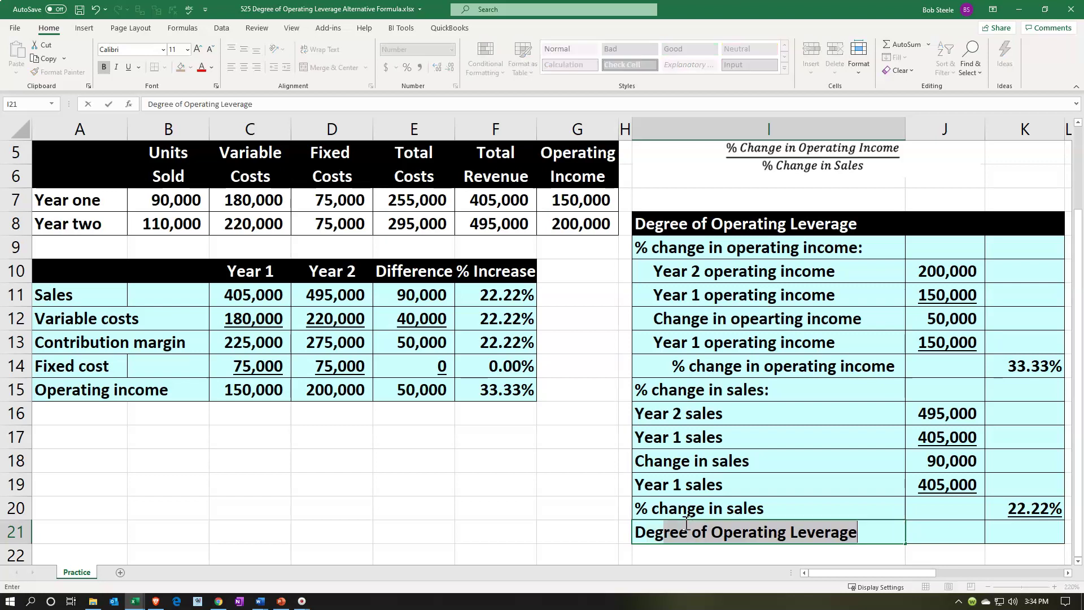
text(operating leverage)
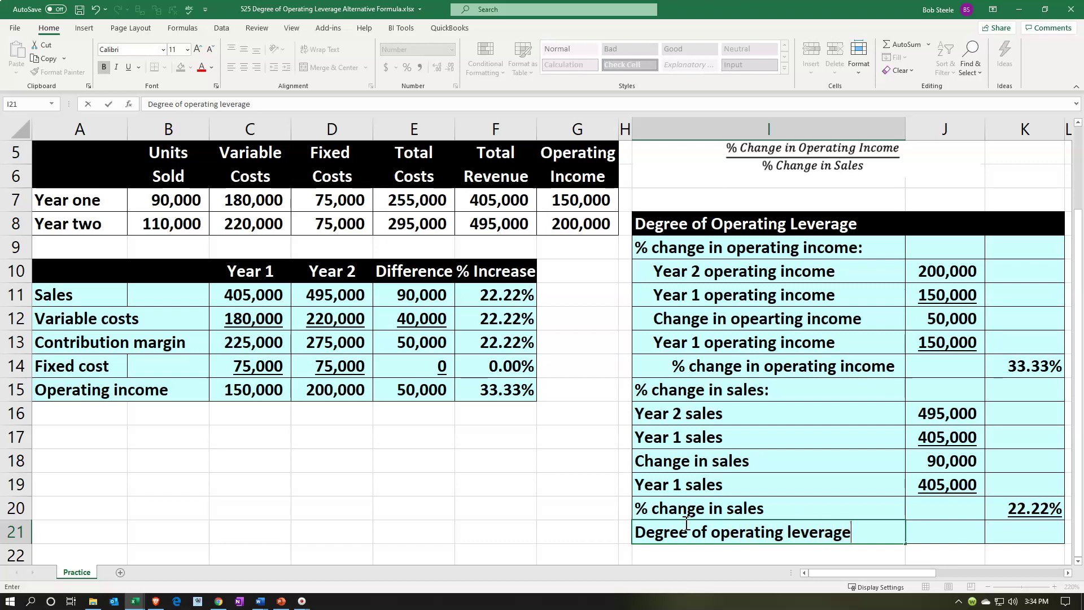
Calculate the degree of operating leverage in K21 as % change in operating income over % change in sales with =K14/K20.
key(Tab)
key(Tab)
text(=)
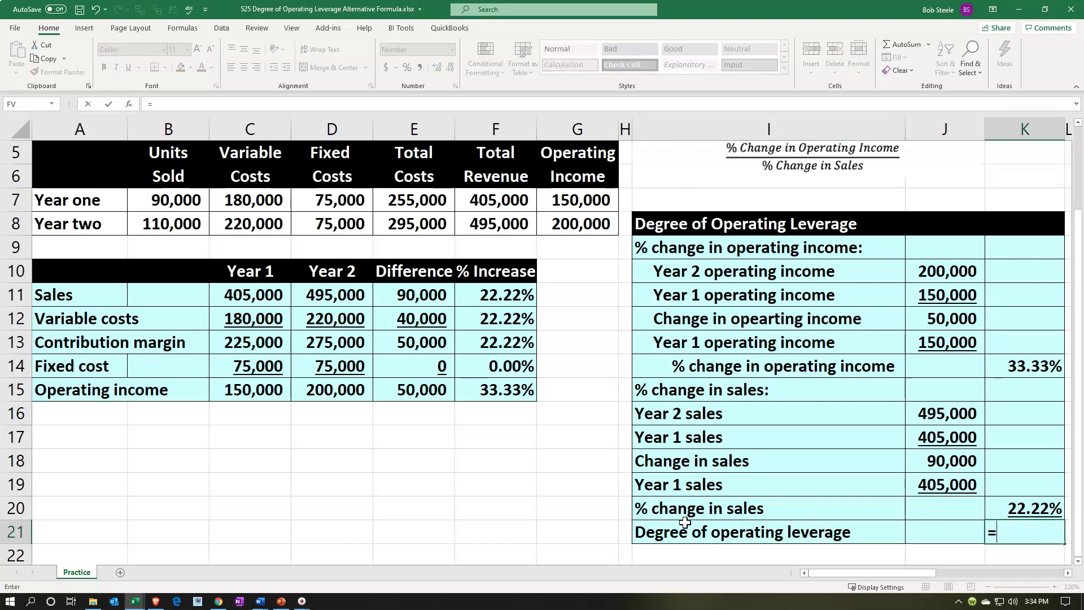
key(Up)
key(Up)
key(Up)
key(Up)
key(Up)
key(Up)
key(Up)
text(/)
key(Up)
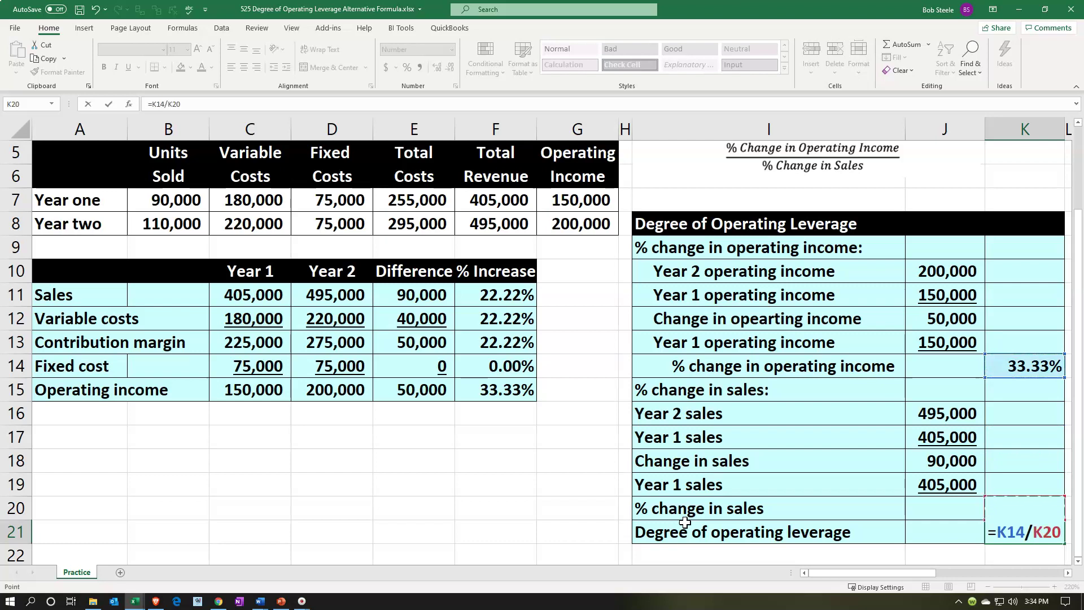
key(Return)
Format the degree of operating leverage in K21 to show two decimal places.
click(685, 519)
key(Right)
key(Right)
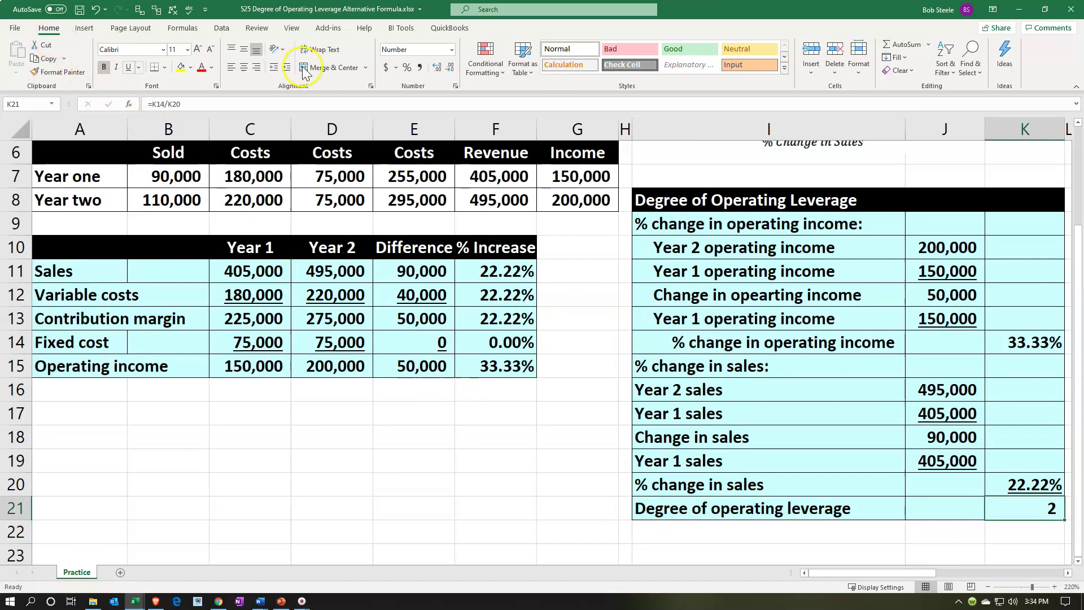
click(439, 68)
click(439, 68)
click(439, 69)
click(442, 73)
click(448, 68)
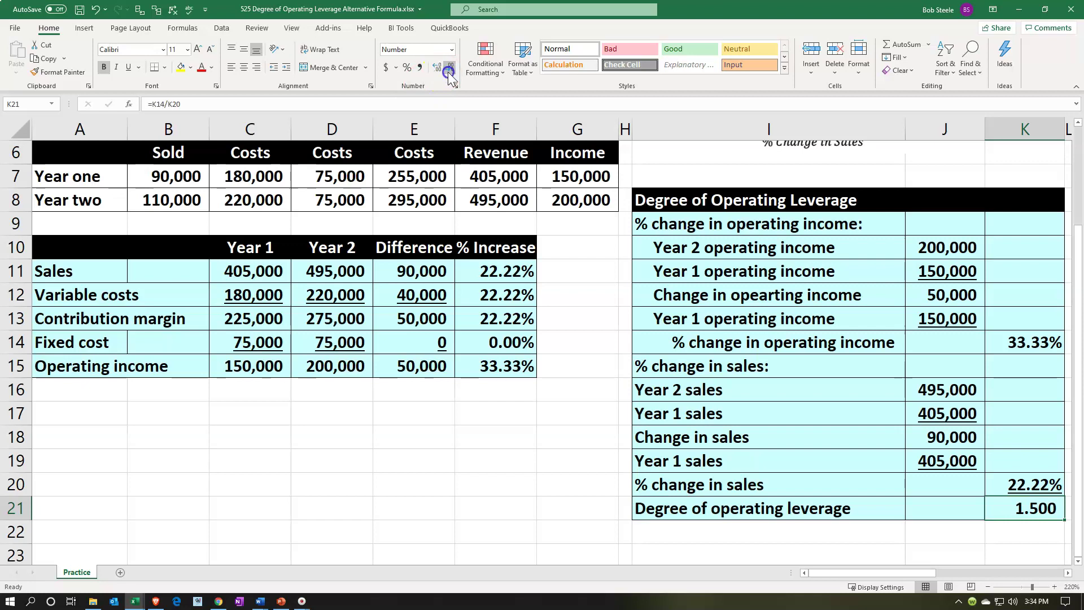
click(449, 70)
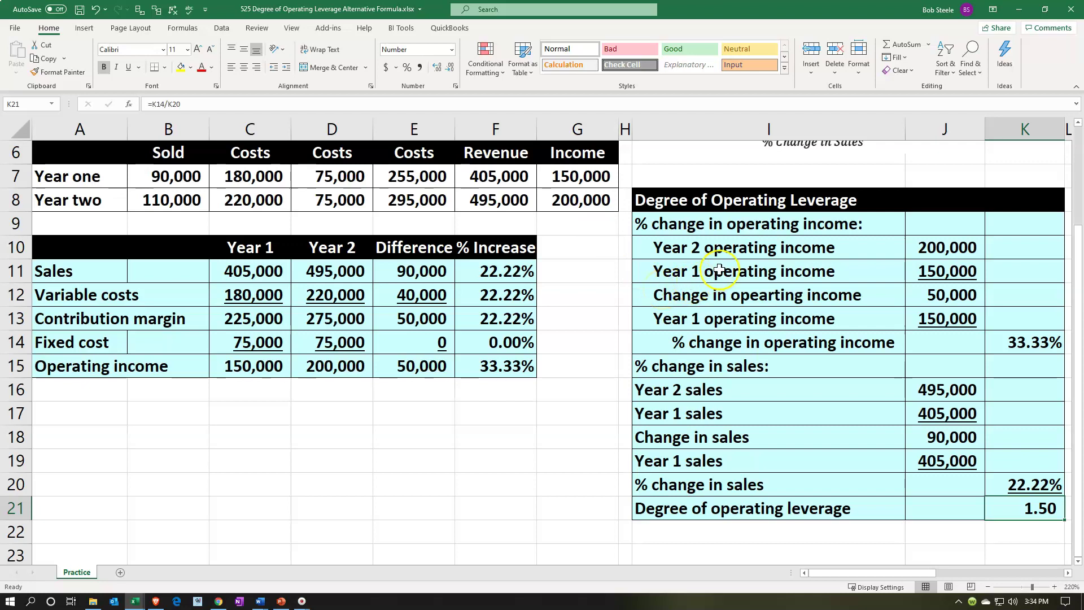
Indent the sales labels in I16:I20 one level and the "% change in sales" label in I20 one further level.
click(721, 340)
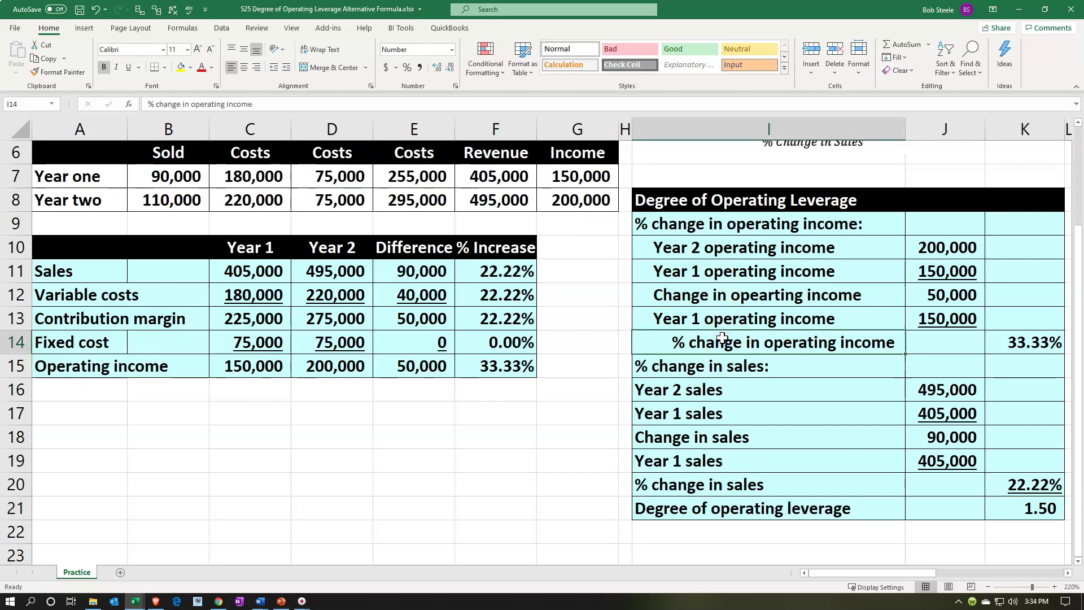
scroll(722, 338, up, 1)
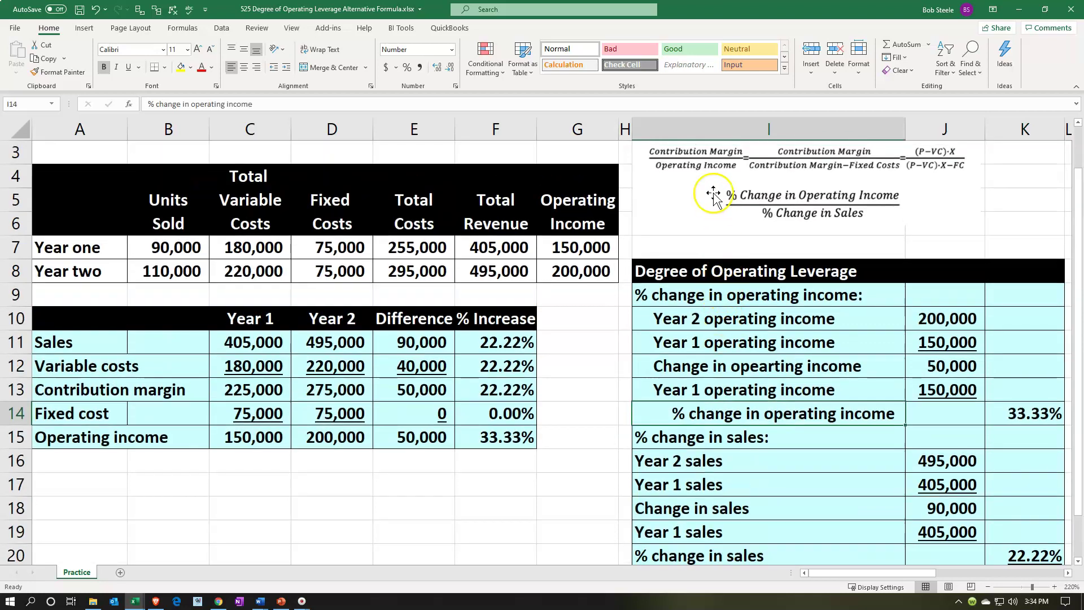
scroll(716, 226, down, 1)
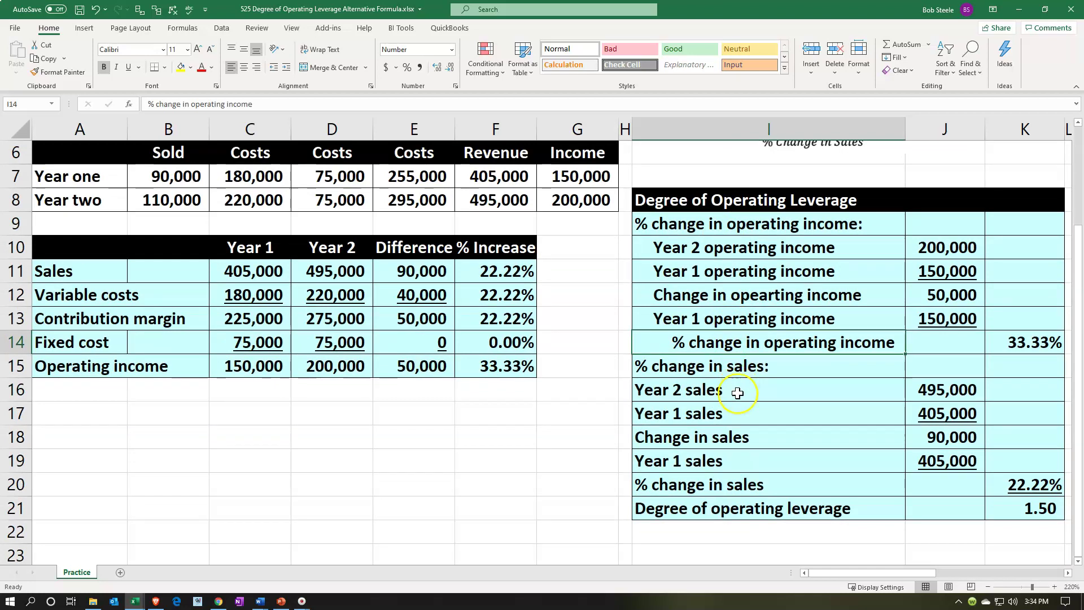
drag(737, 393, 754, 484)
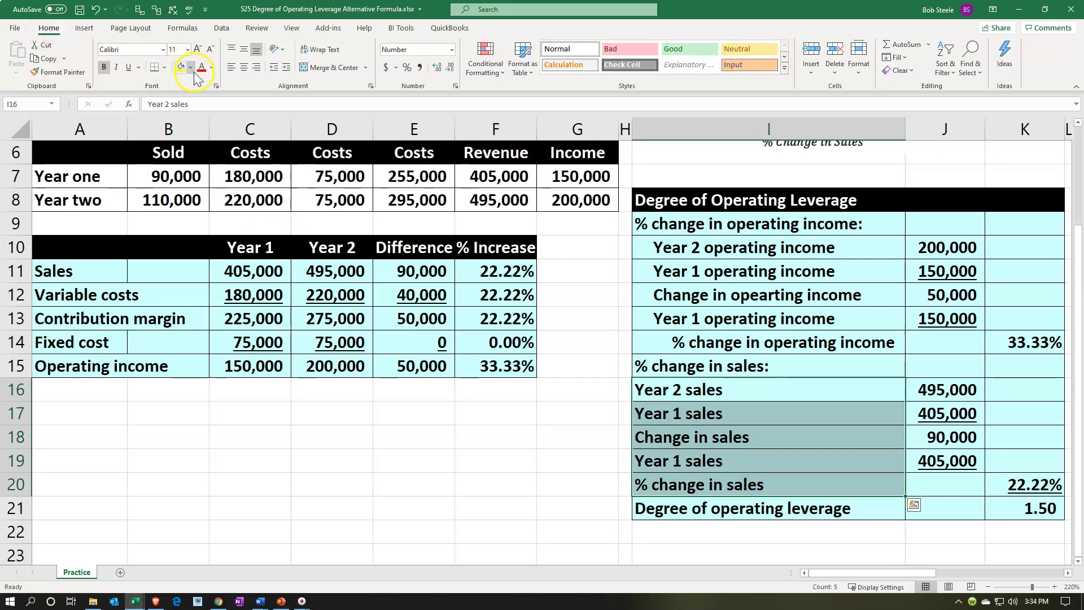
click(286, 67)
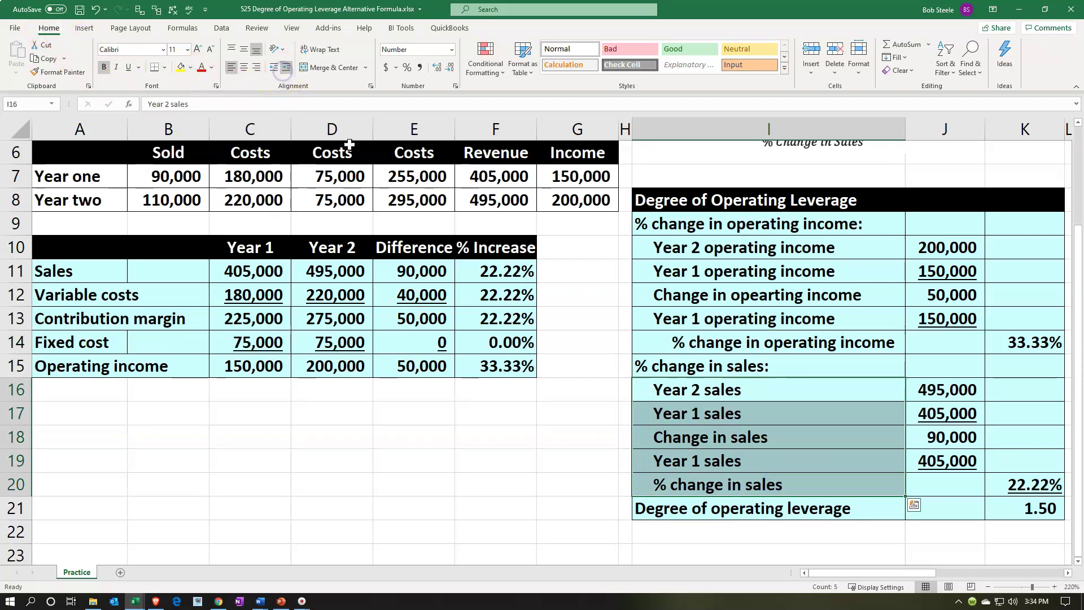
click(696, 480)
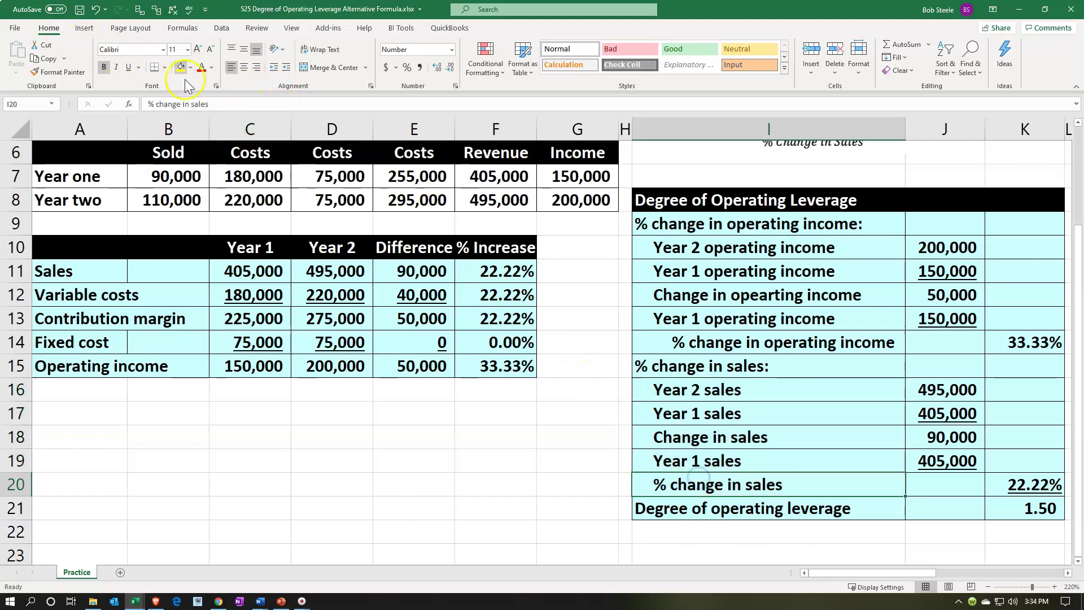
click(286, 67)
Examine the completed Degree of Operating Leverage table, including the formulas in J10, K14 and K20, alongside the blank table in column M.
click(715, 281)
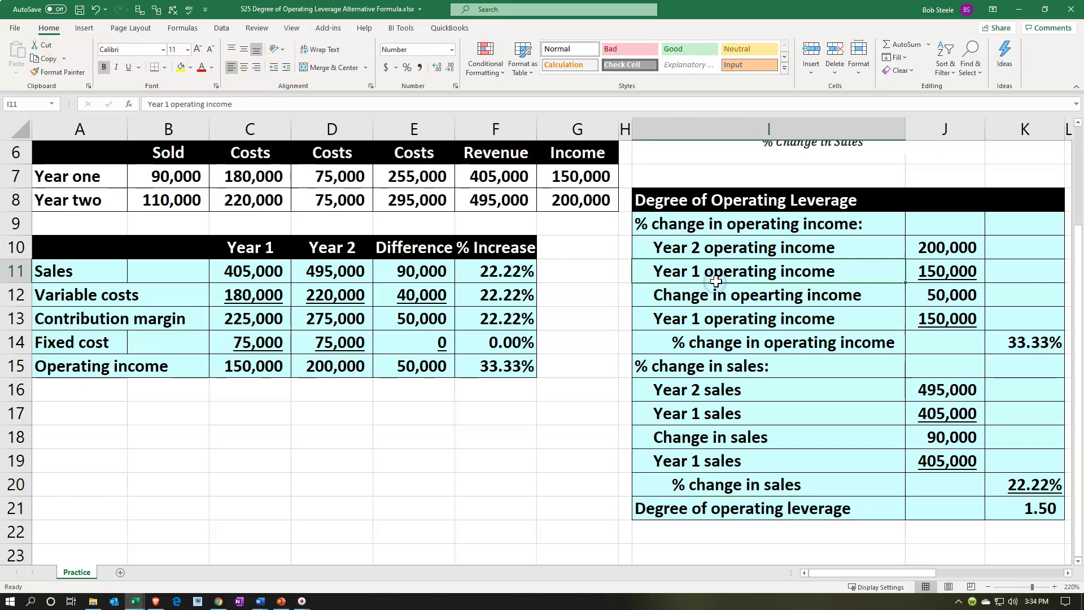
key(Right)
key(Right)
key(Right)
key(Right)
key(Right)
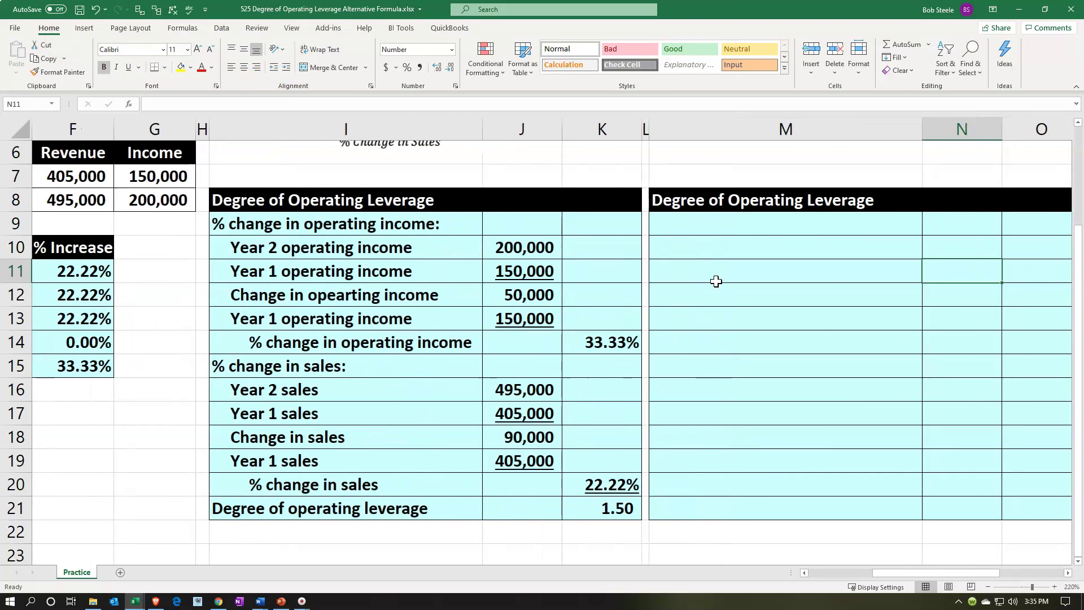
click(308, 403)
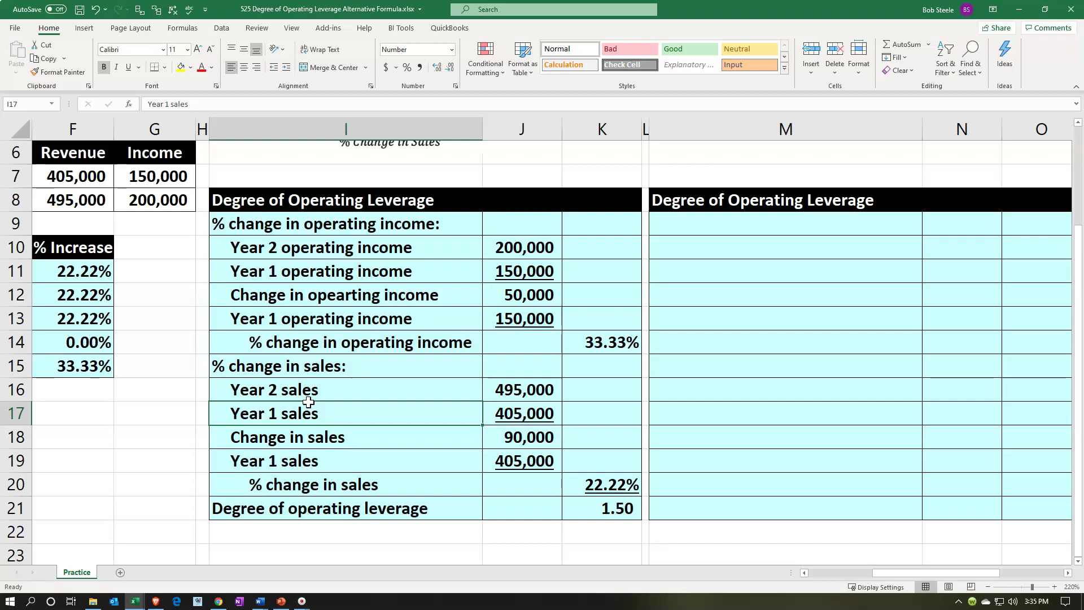
click(583, 487)
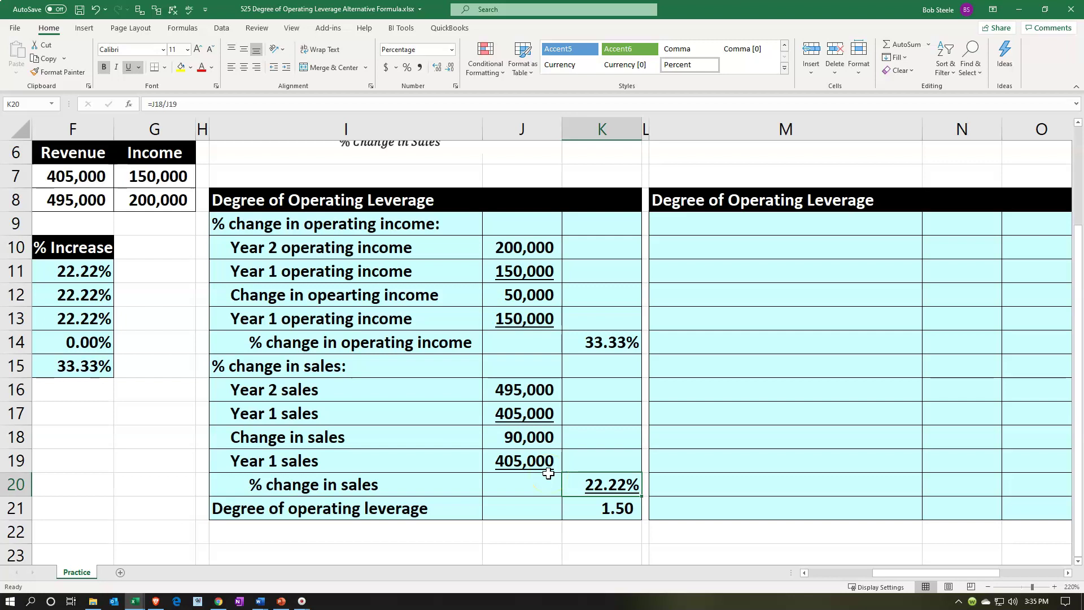
drag(418, 393, 503, 462)
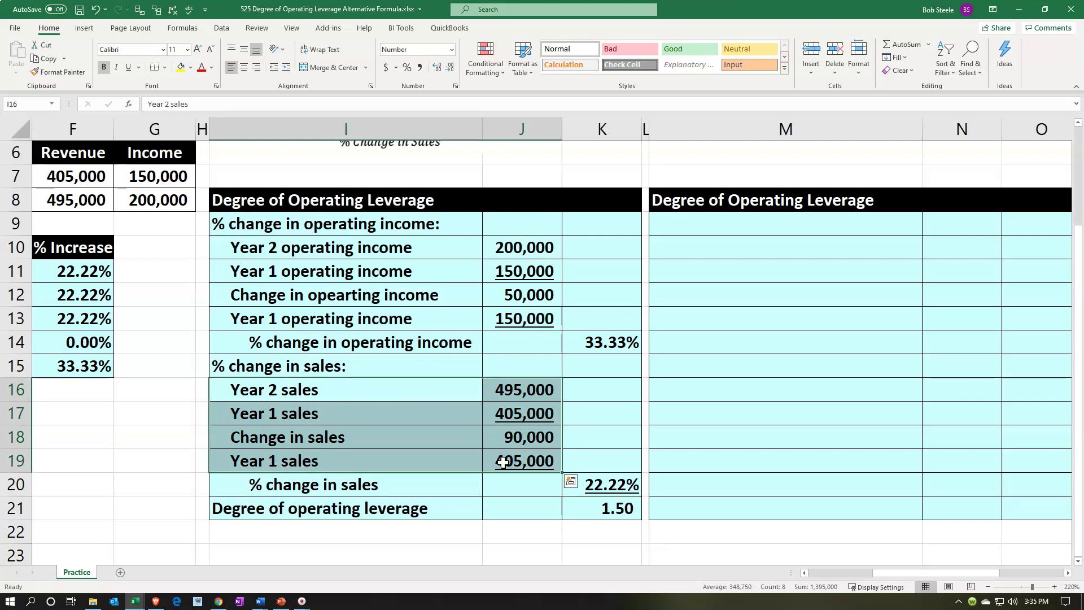
double_click(519, 248)
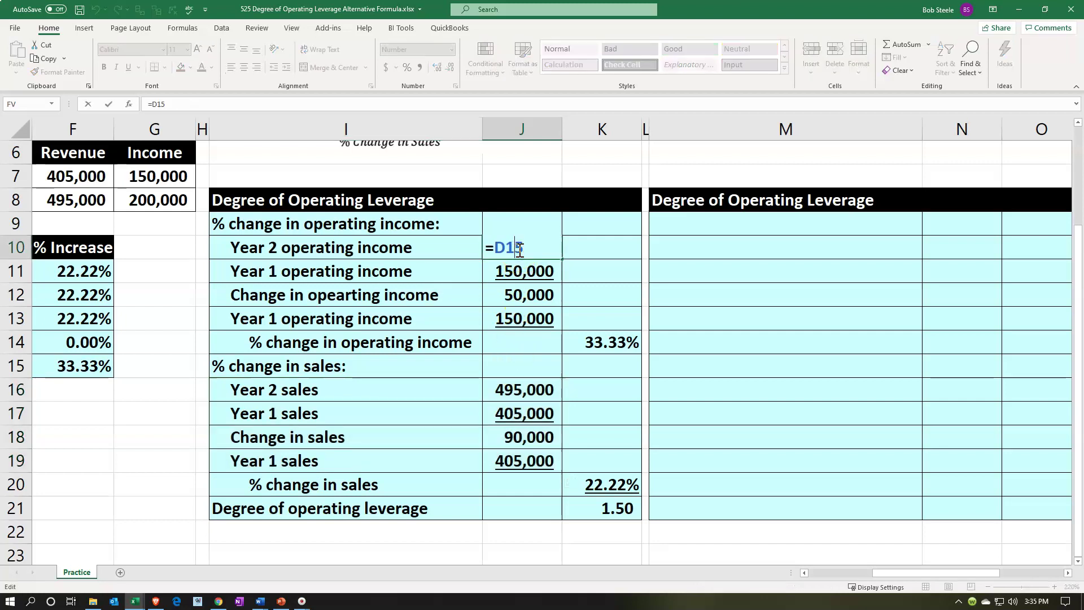
key(Return)
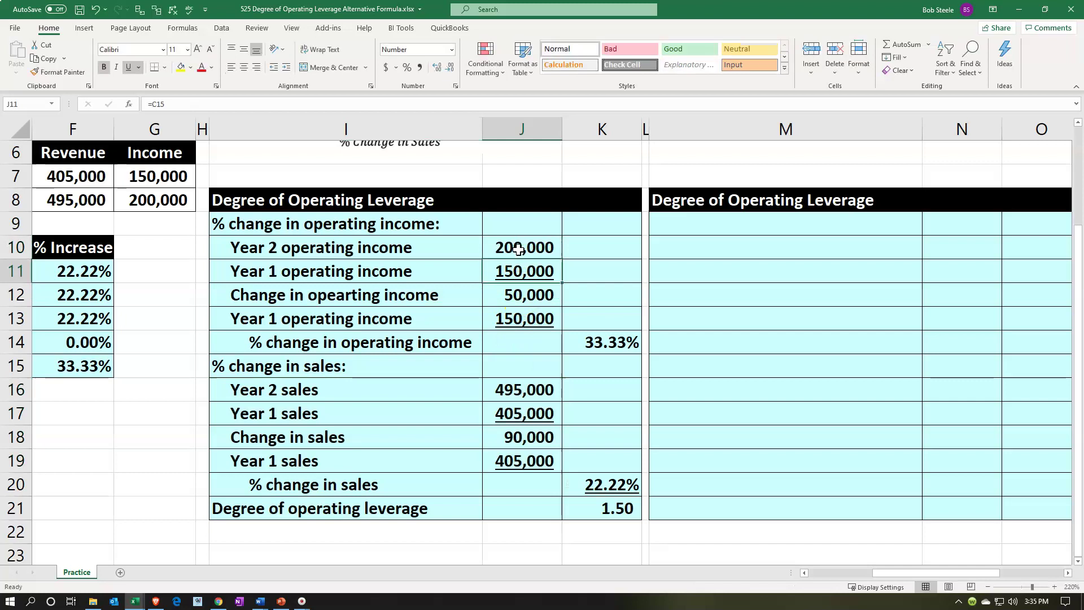
double_click(591, 341)
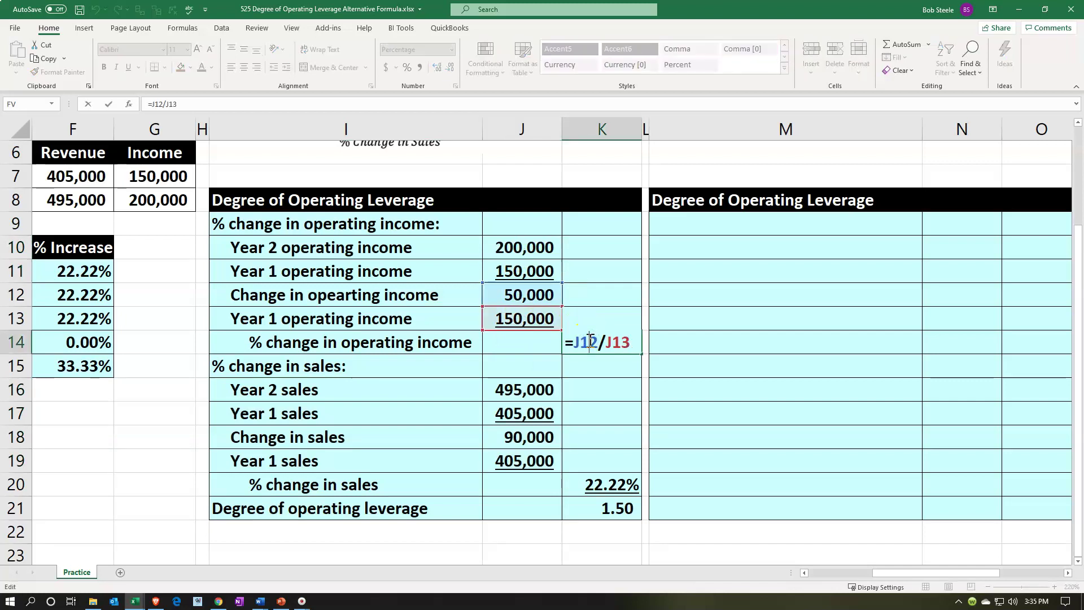
key(Return)
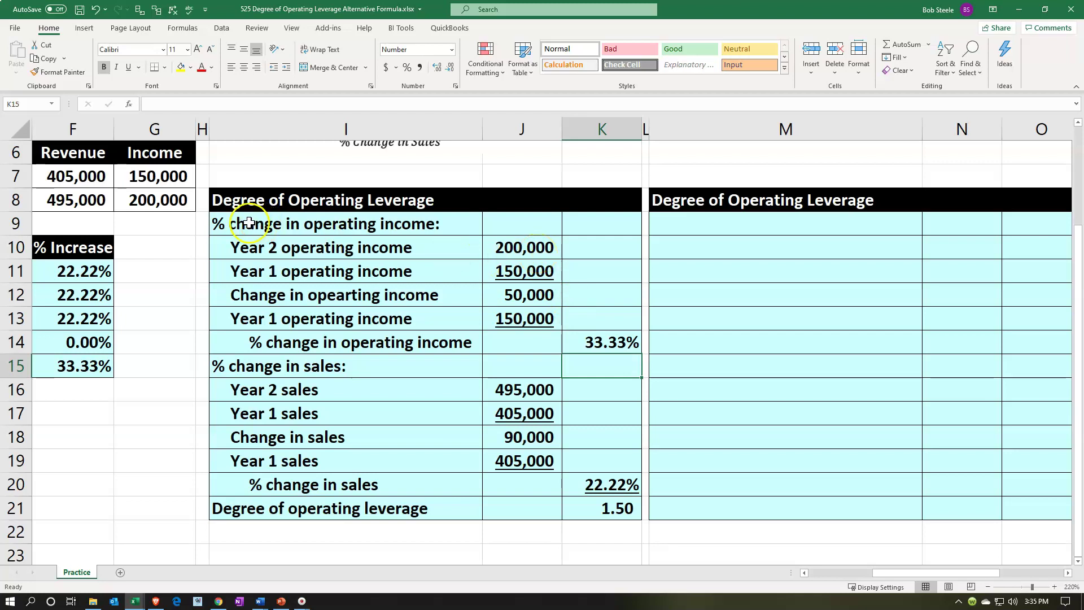
Make the Year 2 and Year 1 operating income references absolute, with =$D$15 in J10 and =$C$15 in J11.
click(528, 246)
text(=D15)
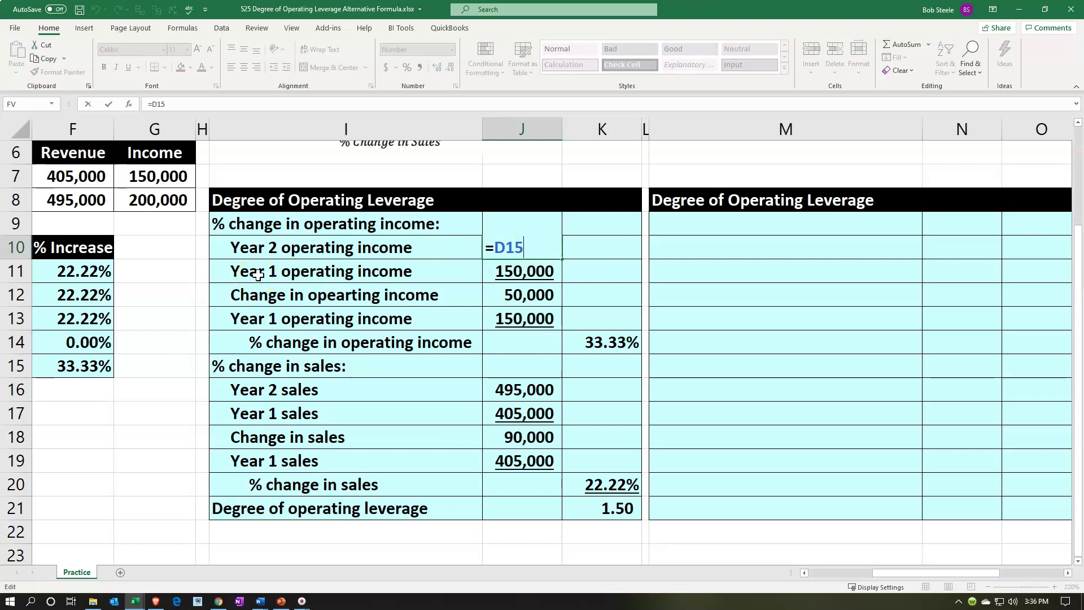
key(F4)
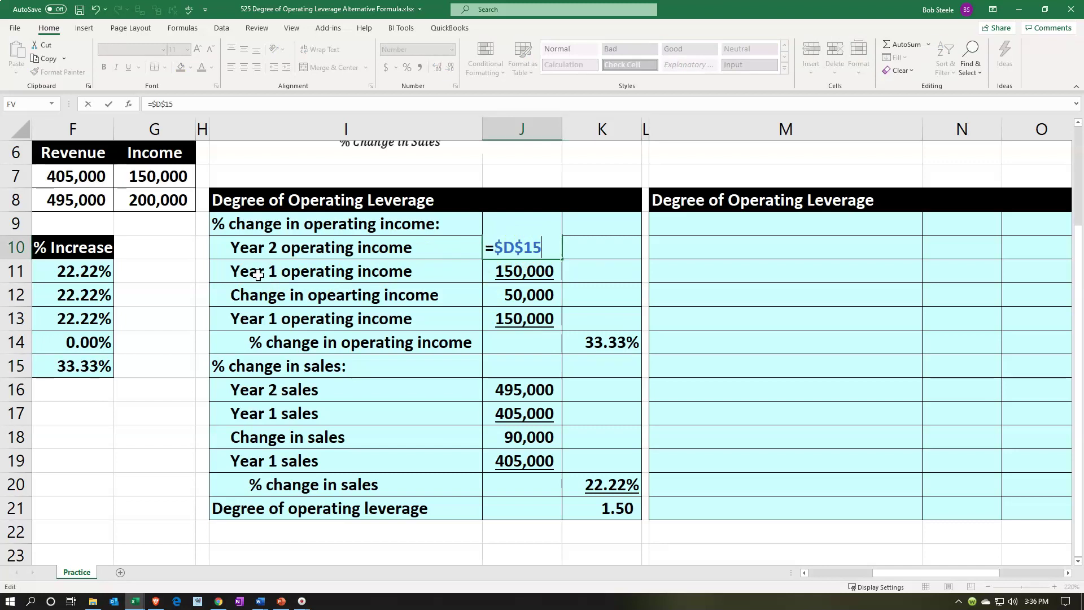
key(Return)
double_click(515, 265)
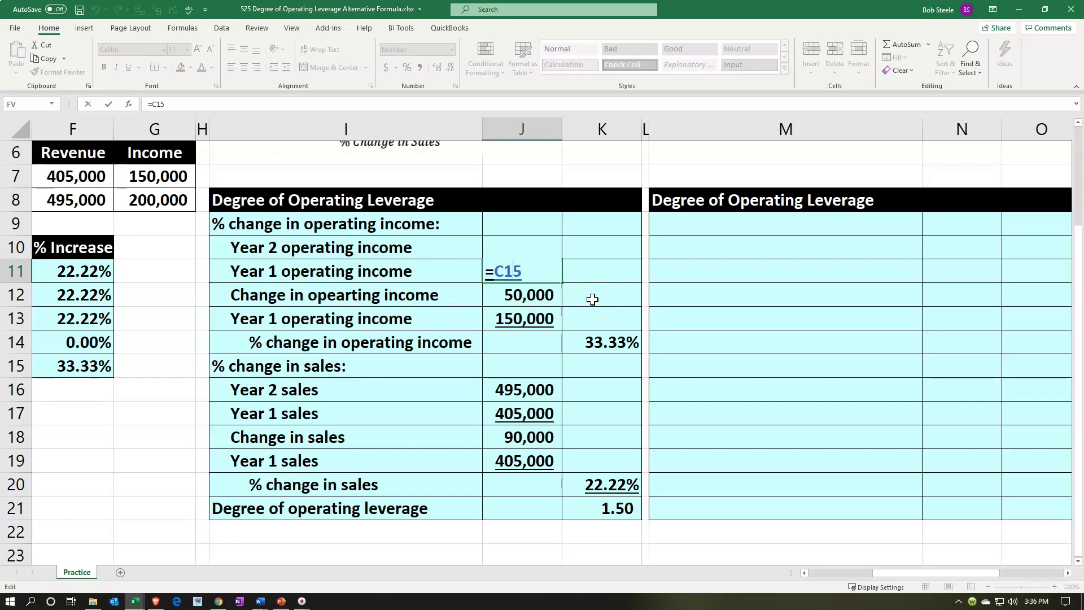
key(F4)
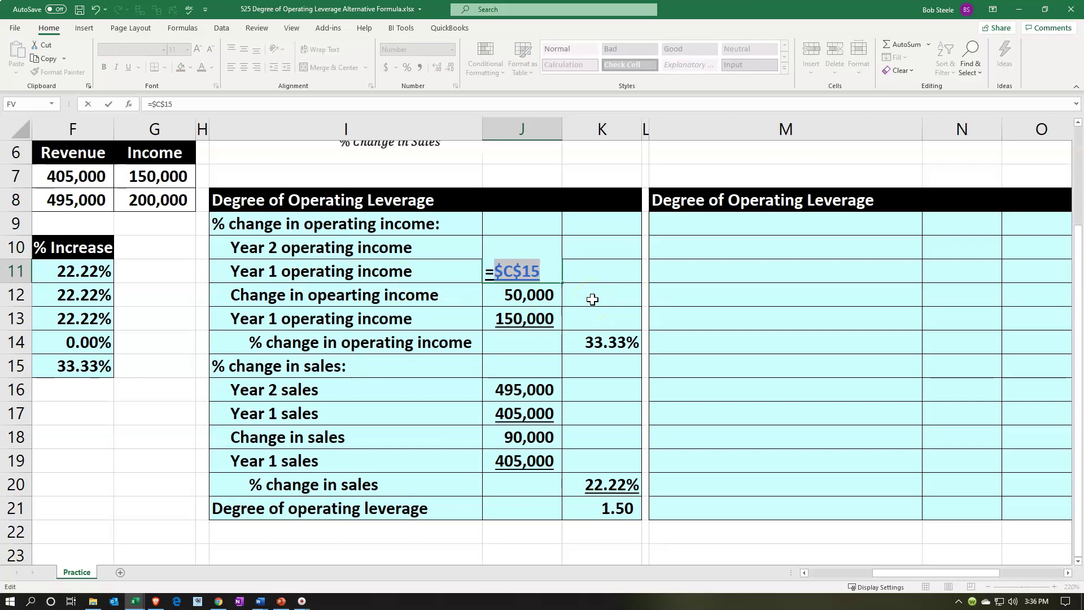
key(Return)
Make the repeated Year 1 operating income reference in J13 absolute as =$J$11, checking the formulas in J12 and K14.
double_click(540, 305)
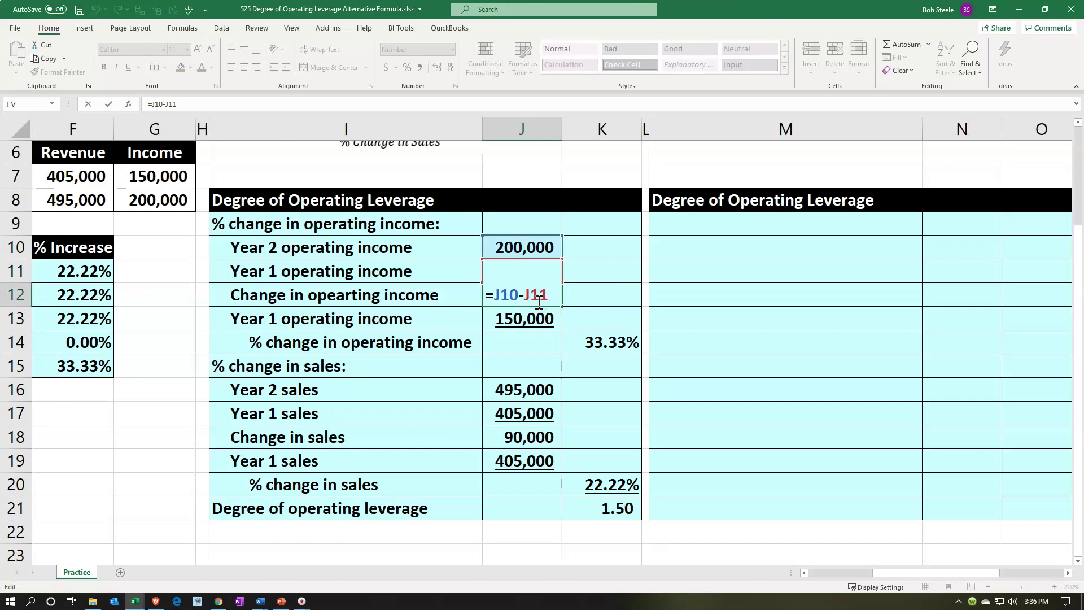
key(Return)
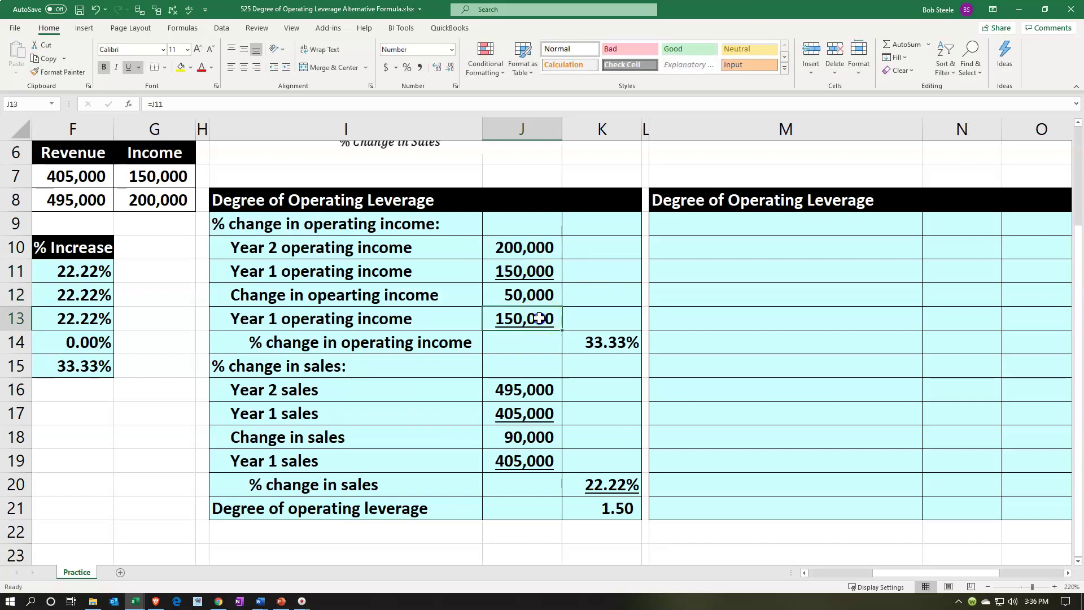
double_click(540, 319)
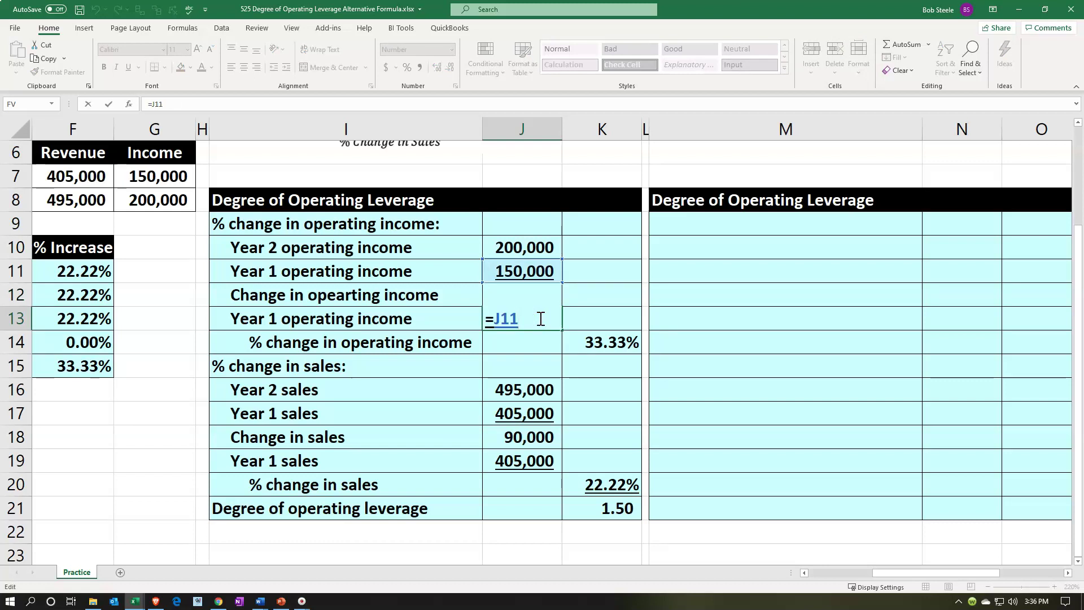
key(F4)
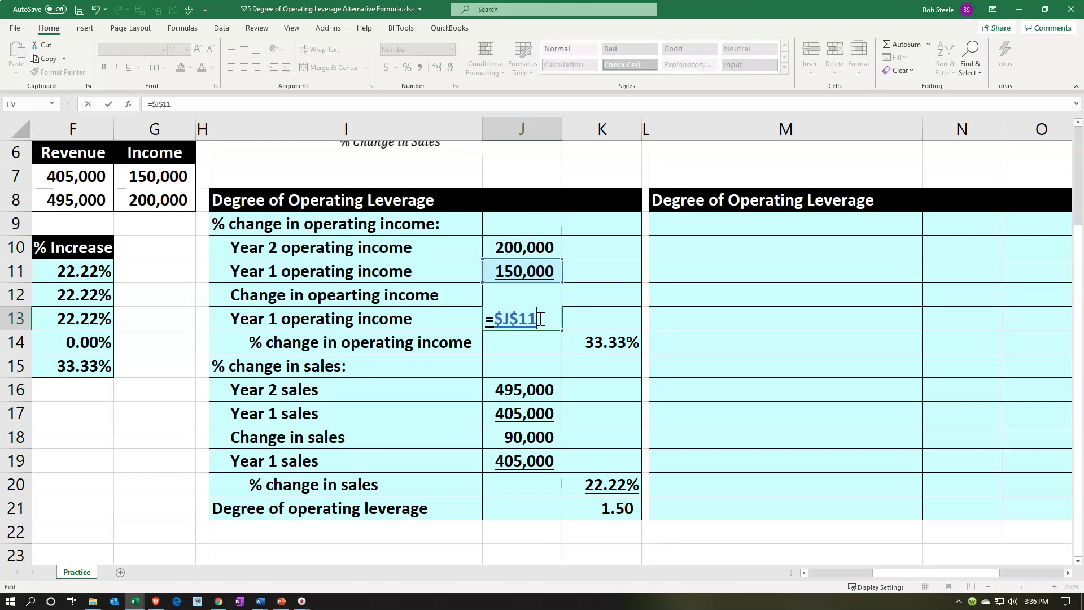
key(Return)
double_click(614, 342)
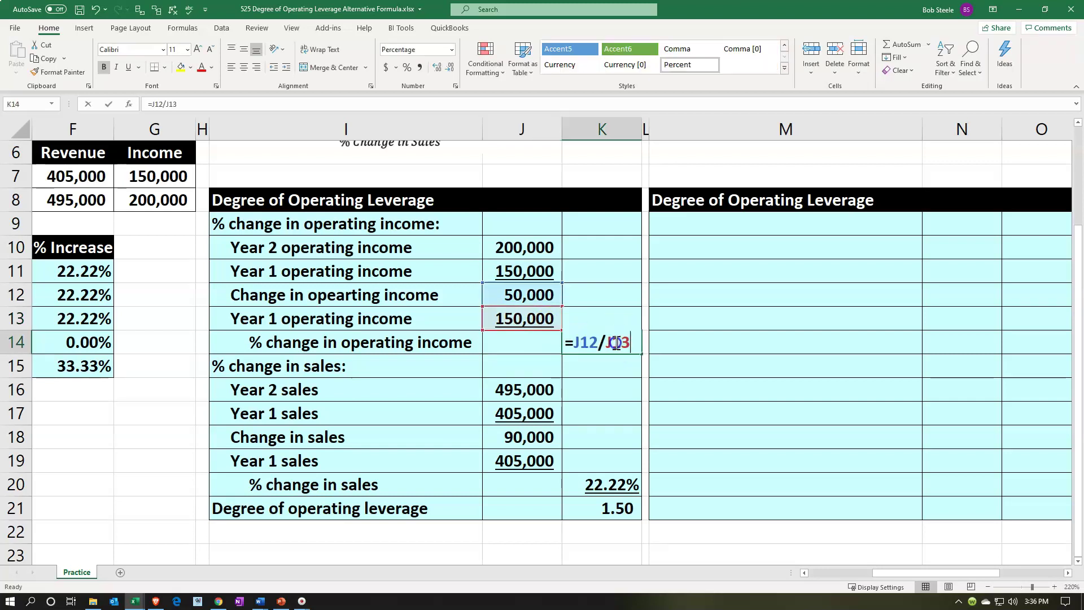
key(Return)
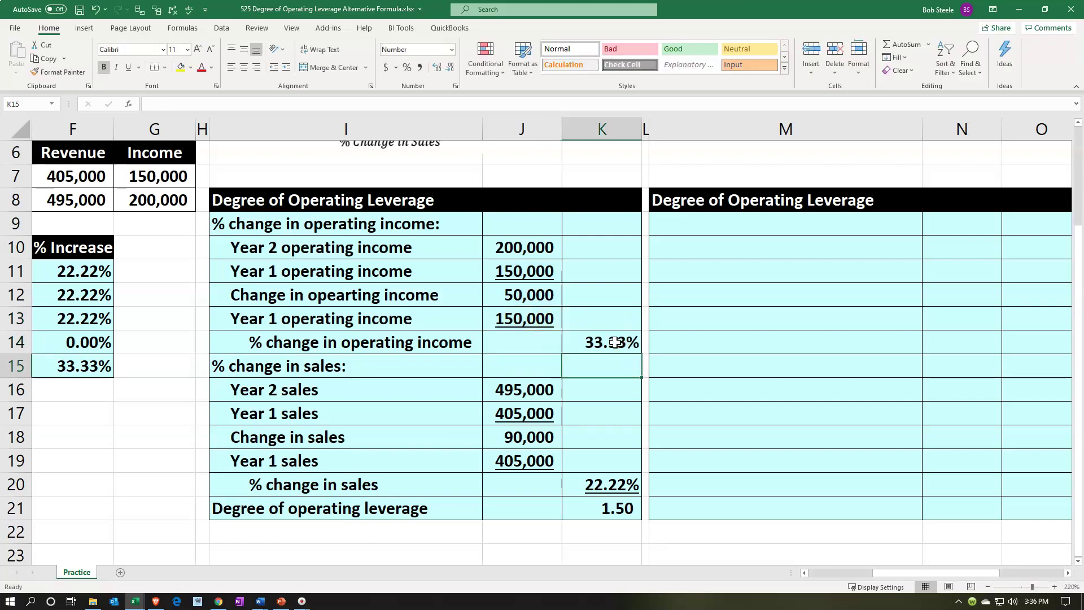
Make the Year 2 and Year 1 sales references absolute, with =$D$11 in J16 and =$C$11 in J17.
double_click(533, 390)
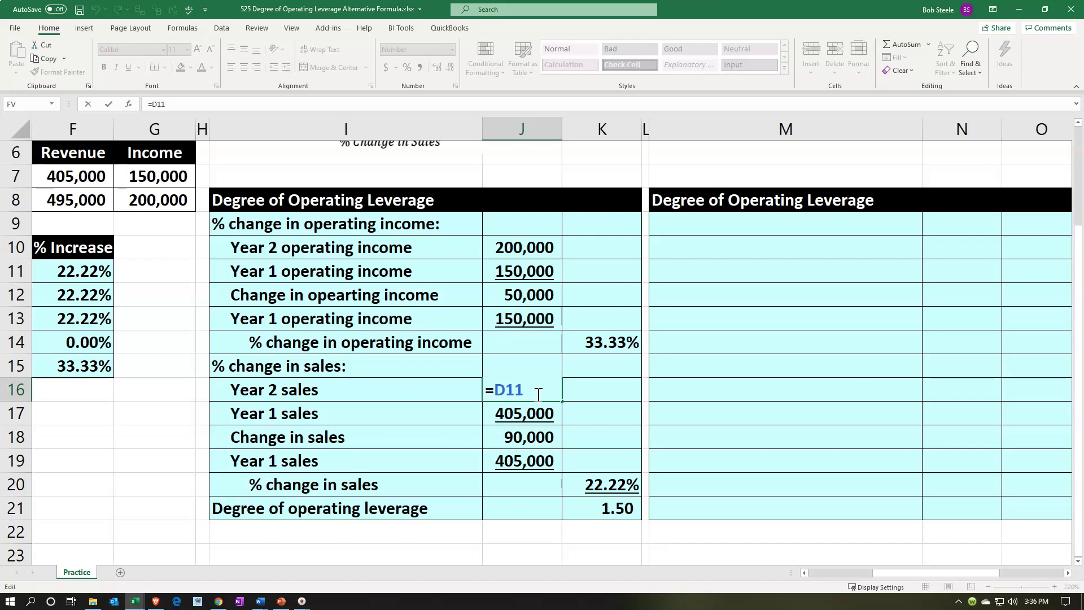
key(F4)
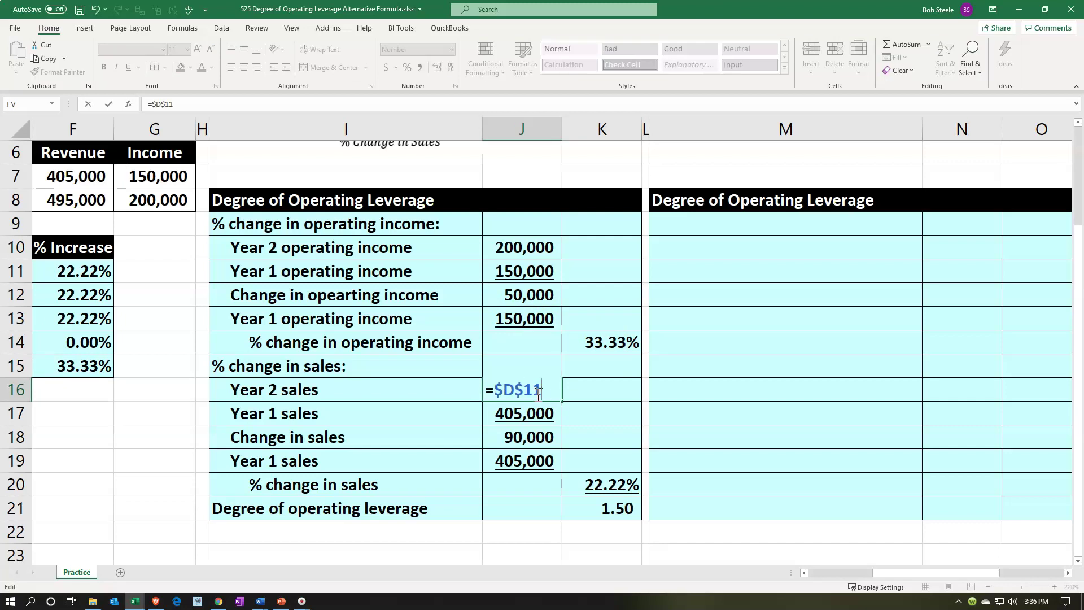
key(Return)
double_click(532, 413)
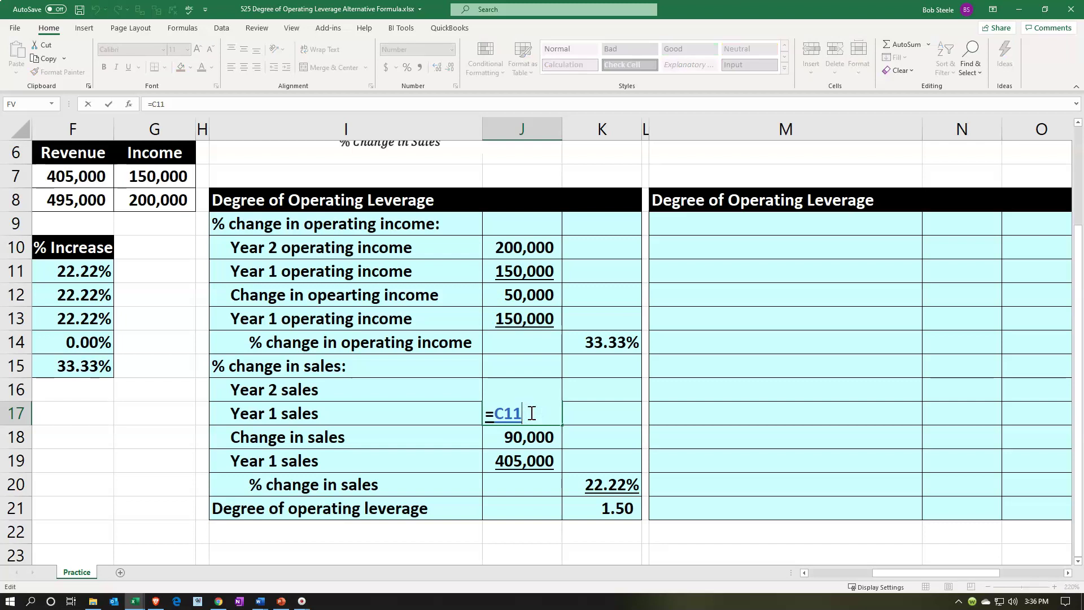
key(F4)
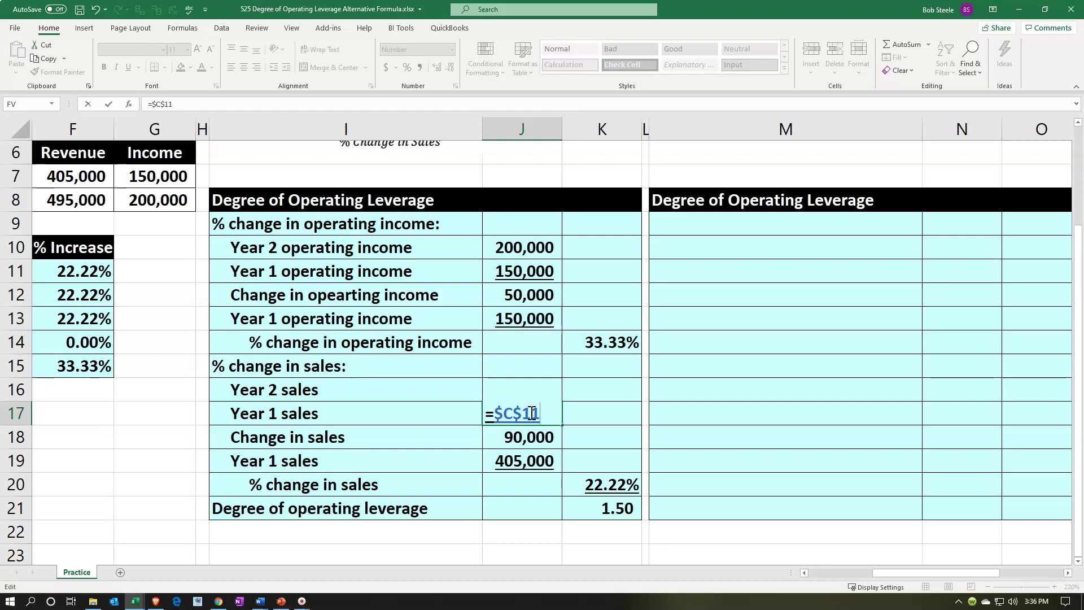
key(Return)
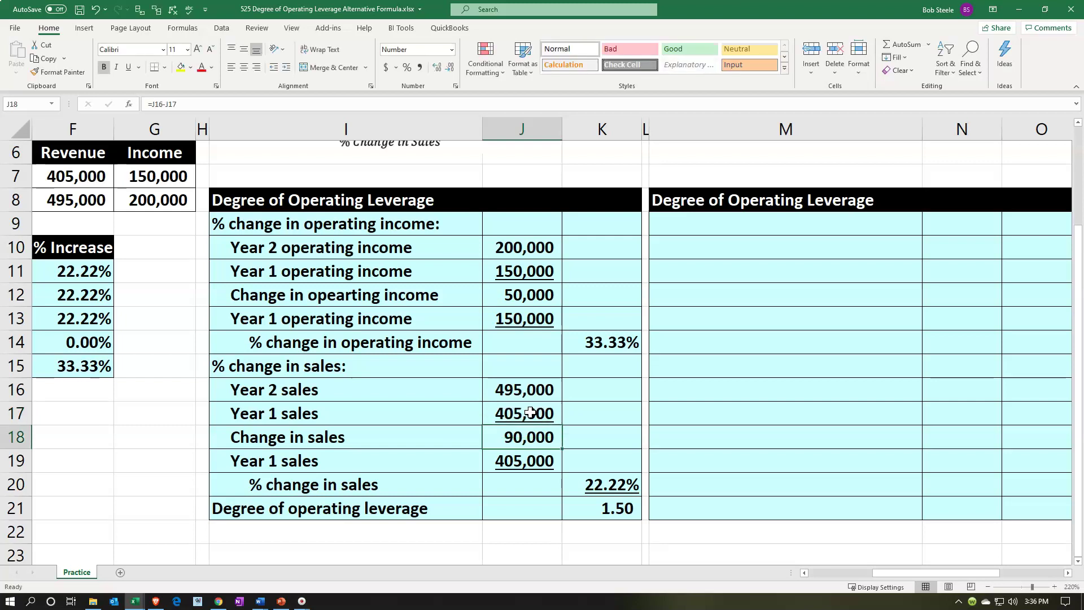
Review the formulas in J18, J19, K20 and K21 and the label in I21 without changing them.
double_click(511, 436)
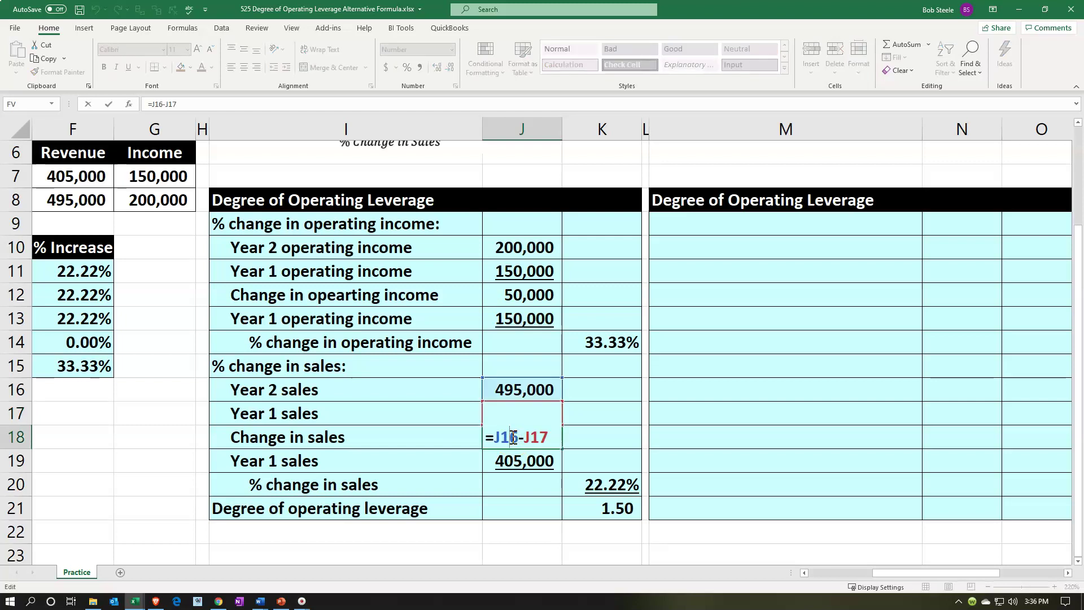
key(Escape)
double_click(518, 461)
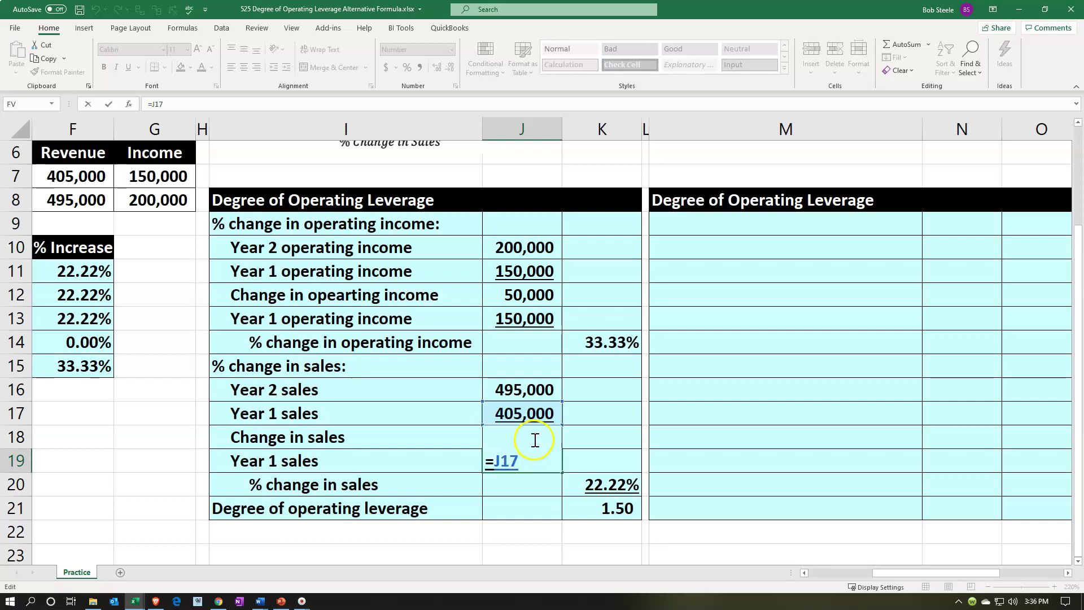
key(Escape)
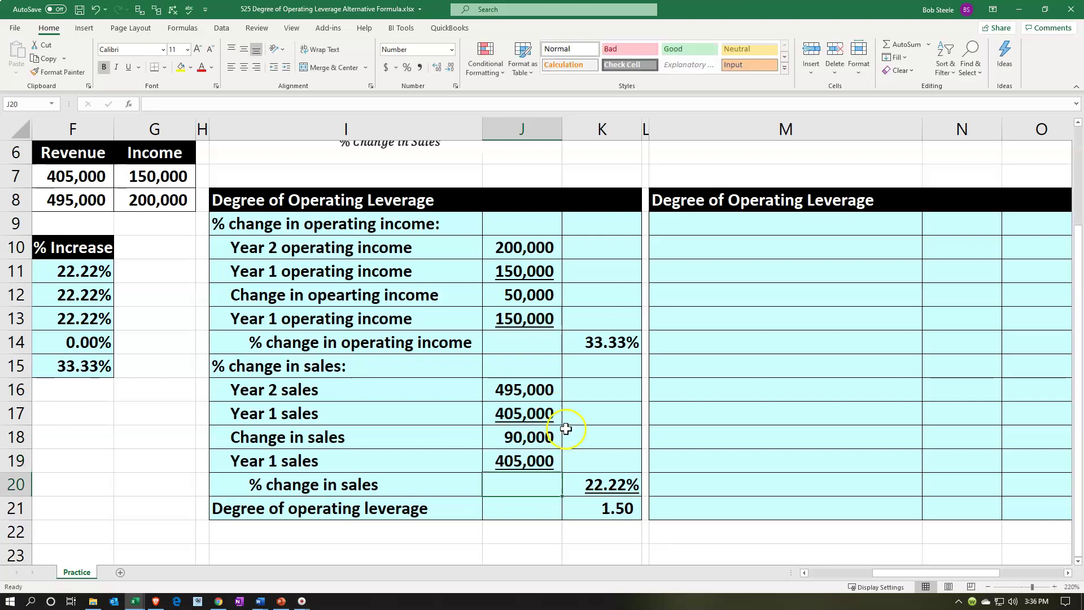
double_click(600, 484)
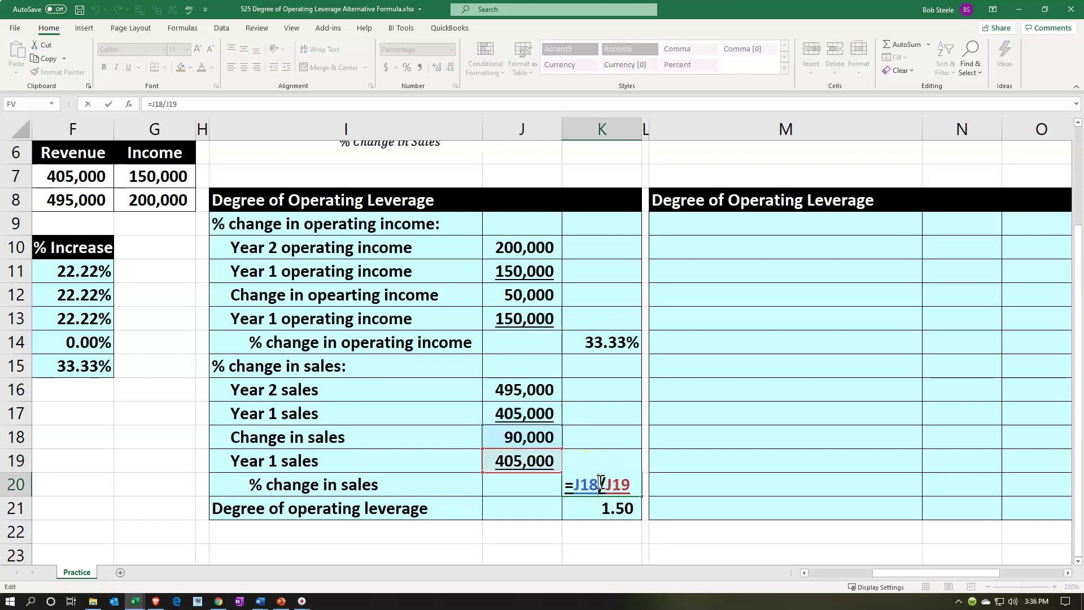
key(Escape)
double_click(600, 507)
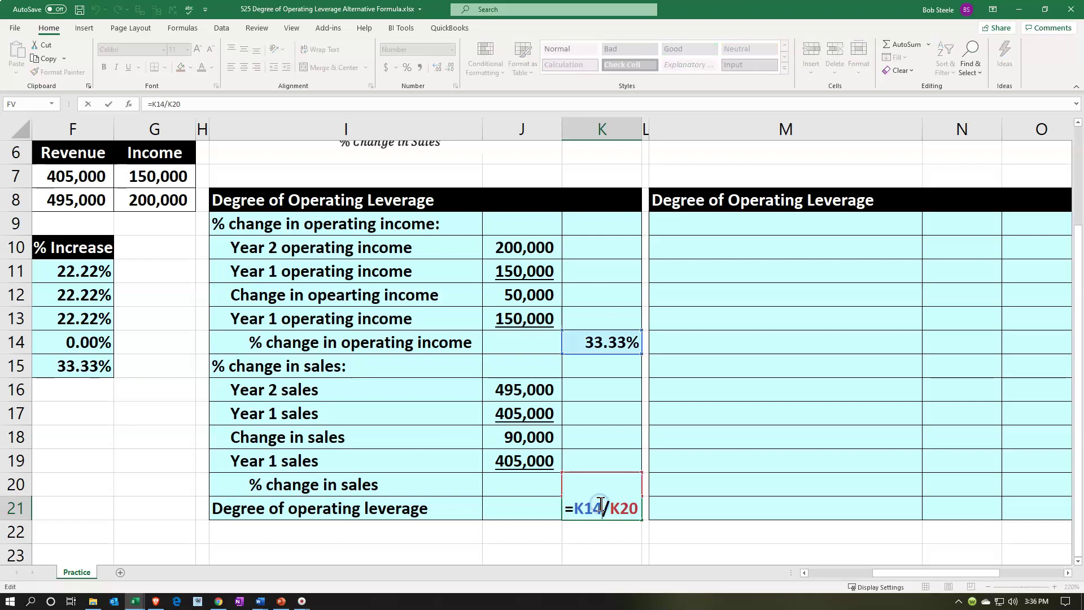
key(Return)
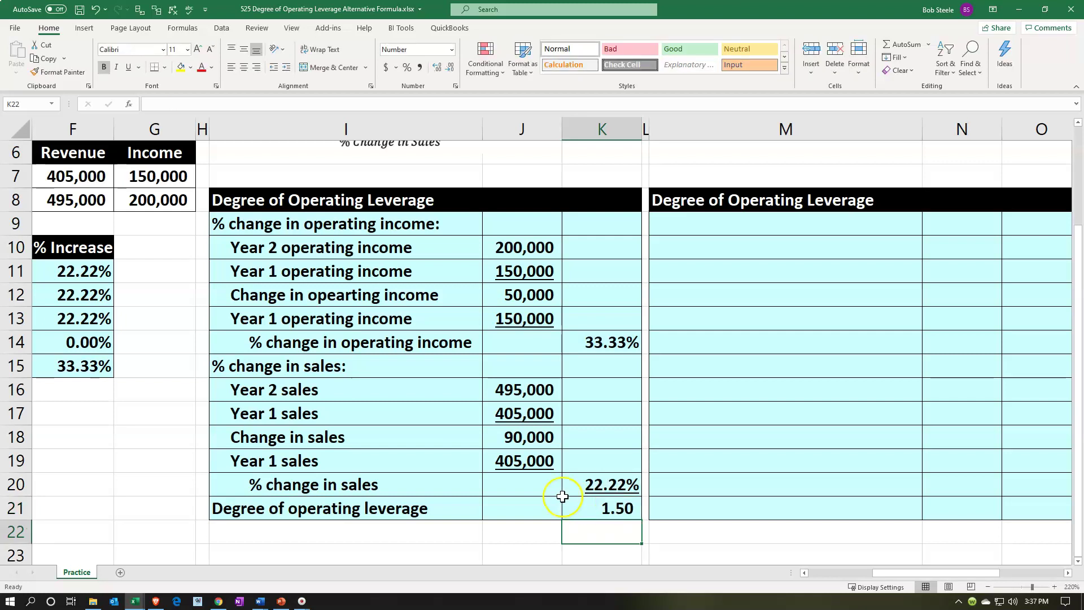
double_click(415, 511)
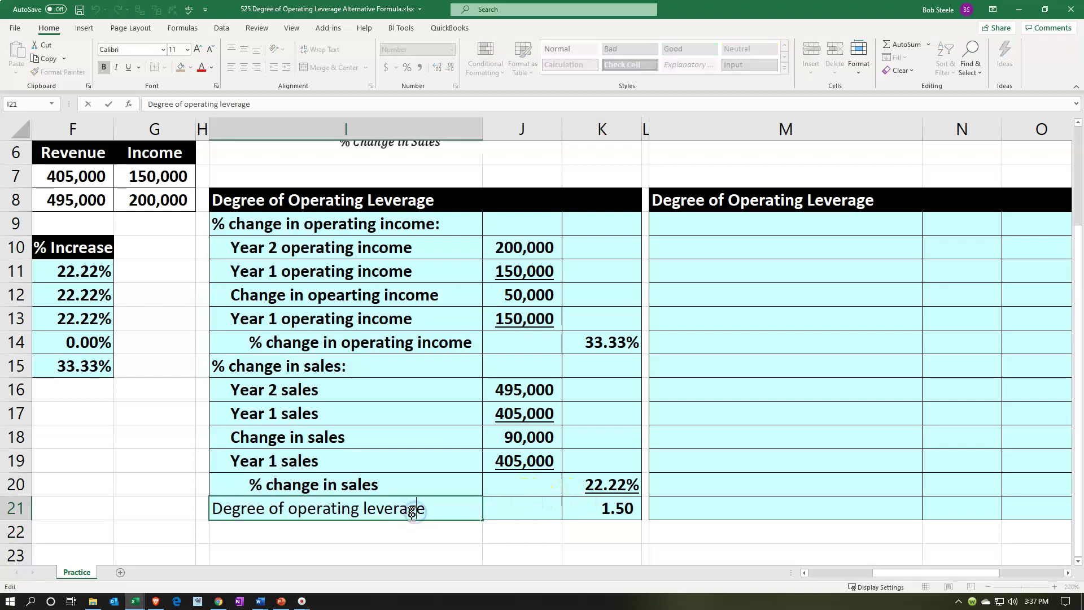
key(Return)
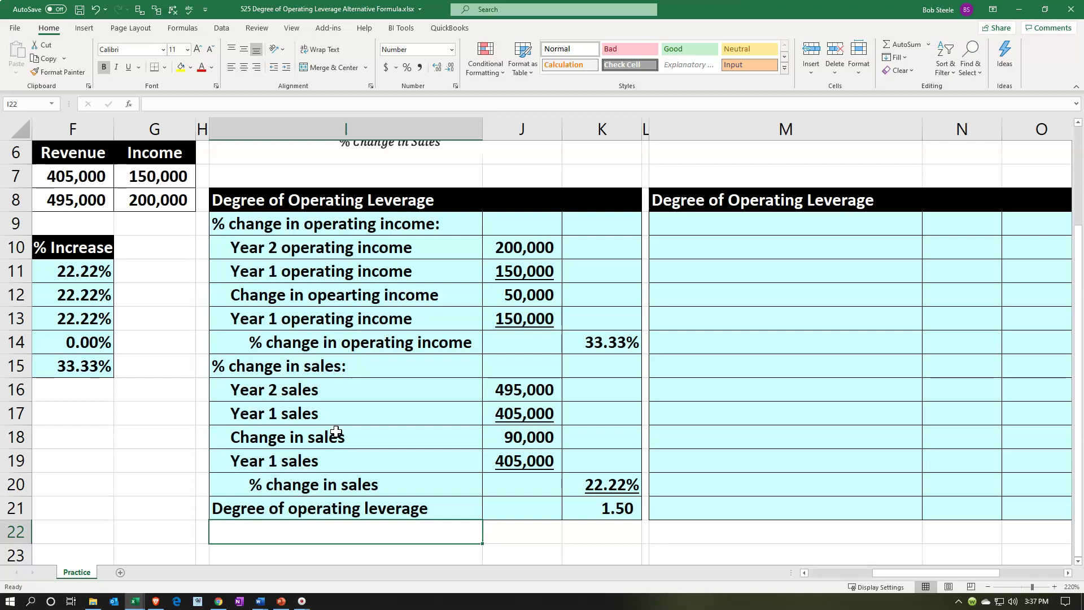
Link M9 in the second Degree of Operating Leverage table to the "% change in operating income:" label in I9.
click(695, 224)
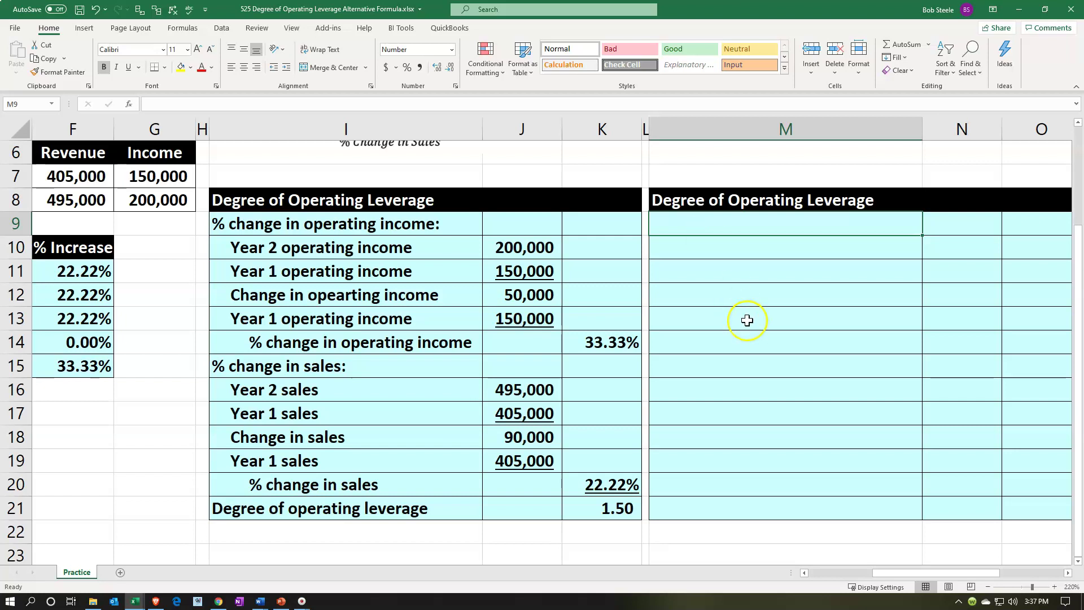
text(=)
key(Left)
key(Left)
key(Left)
key(Left)
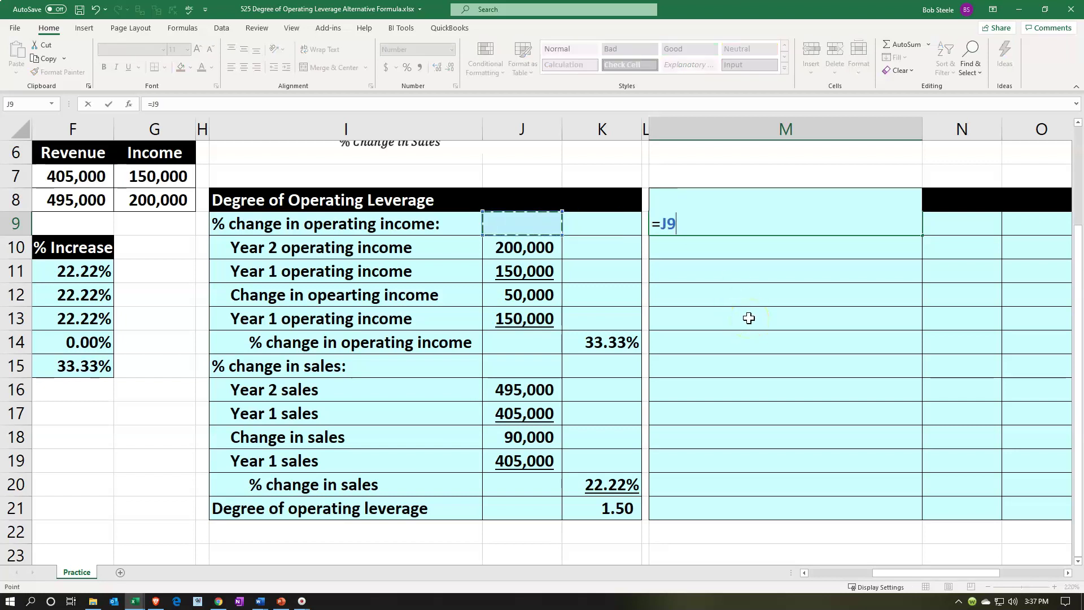
key(Return)
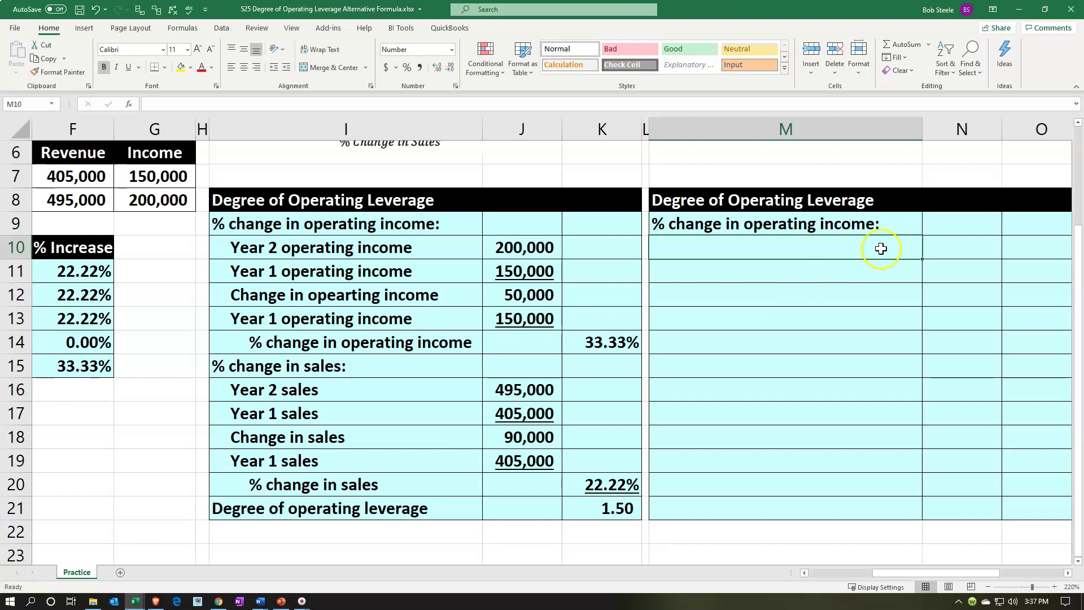
Fill the label link in M9 down through M21 and copy the calculations in J9:K21 into N9:O21.
click(894, 228)
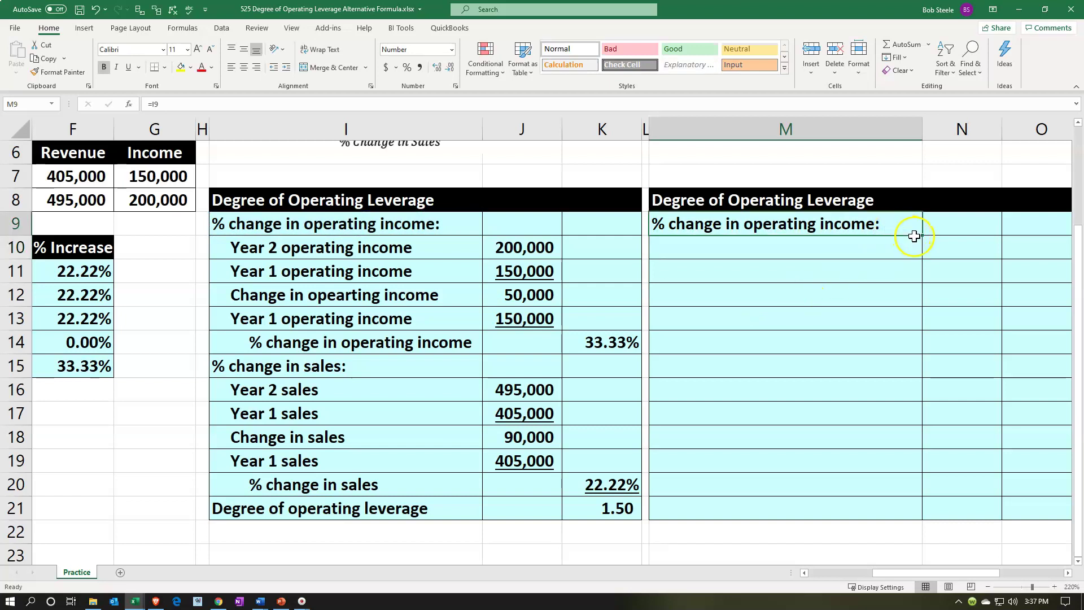
drag(923, 236, 903, 511)
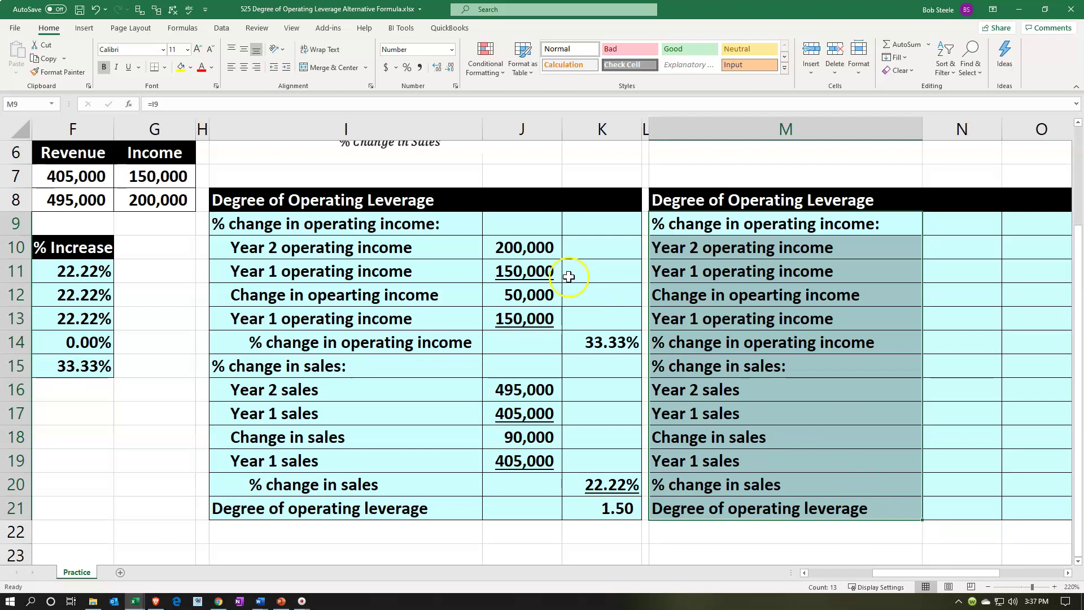
click(522, 228)
drag(522, 228, 607, 501)
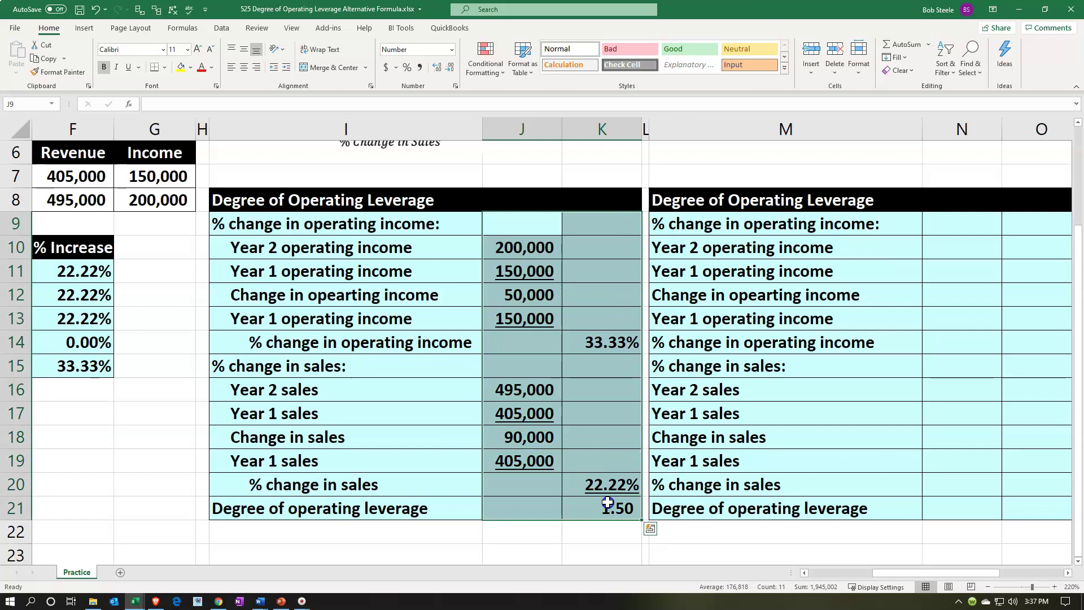
right_click(591, 276)
click(603, 298)
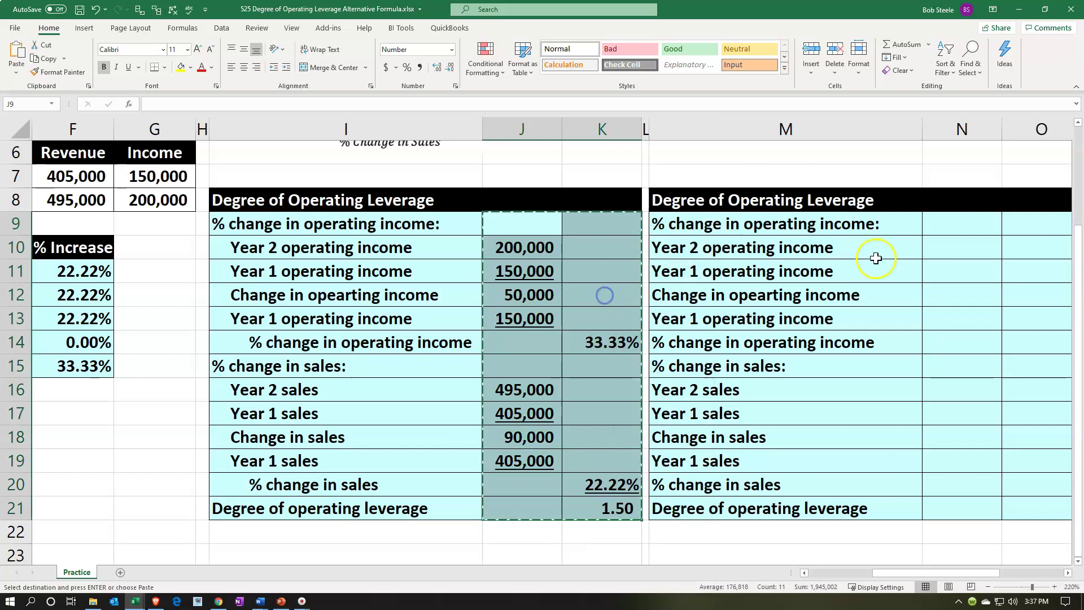
click(955, 216)
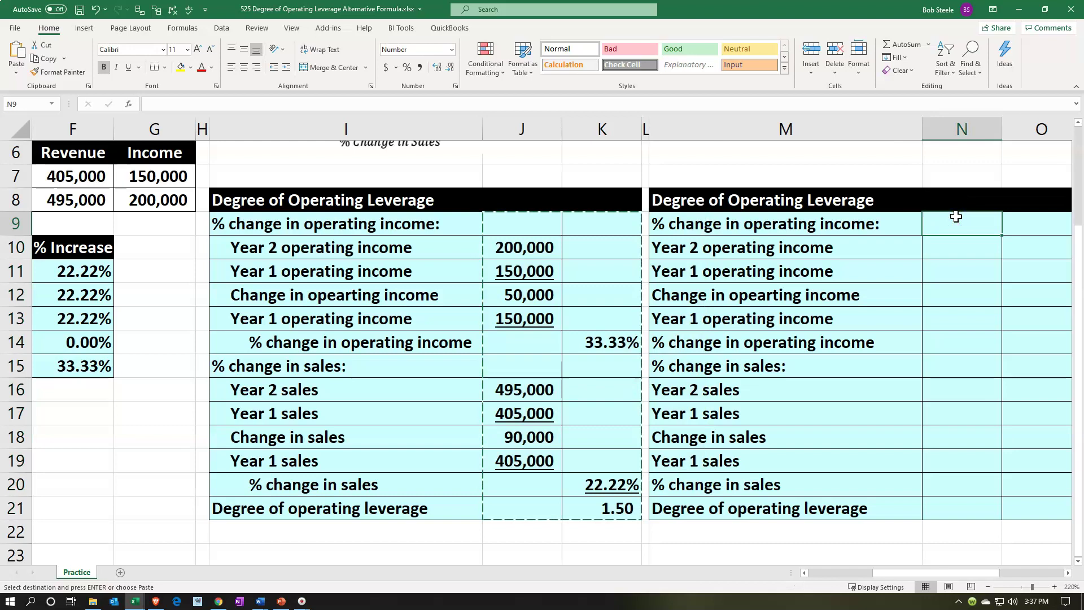
right_click(956, 217)
click(985, 275)
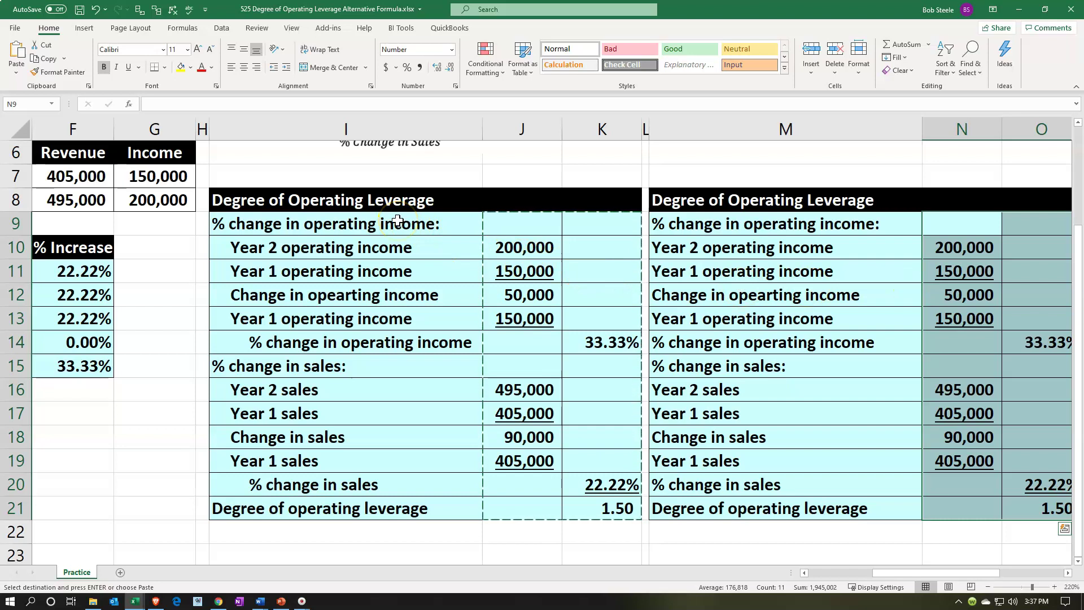
Copy the formatting of the labels in I9:I21 onto the linked labels in M9:M21 with Format Painter.
drag(397, 220, 424, 508)
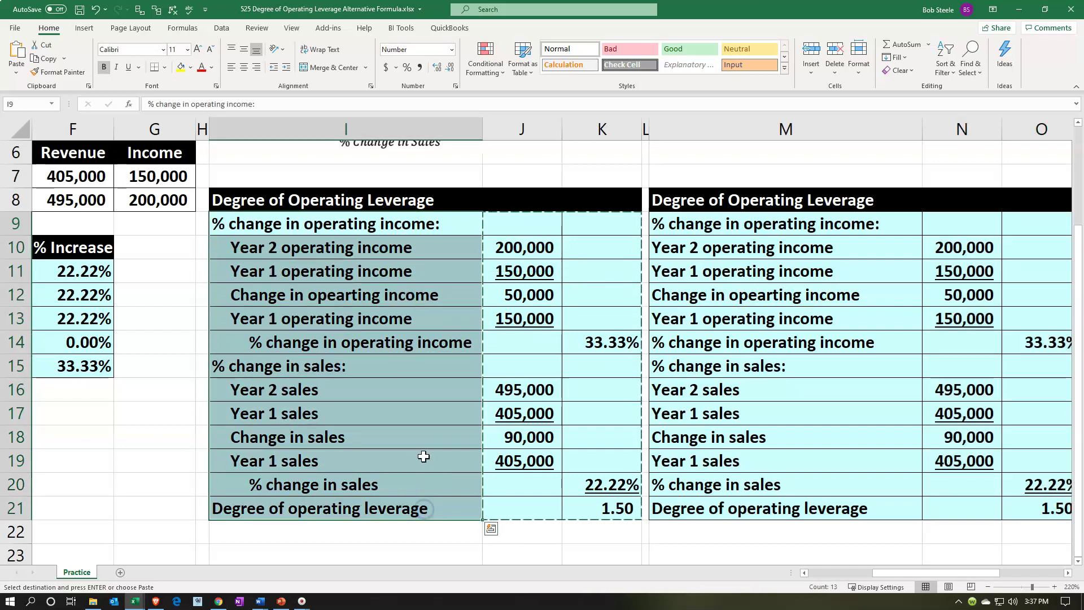
click(56, 75)
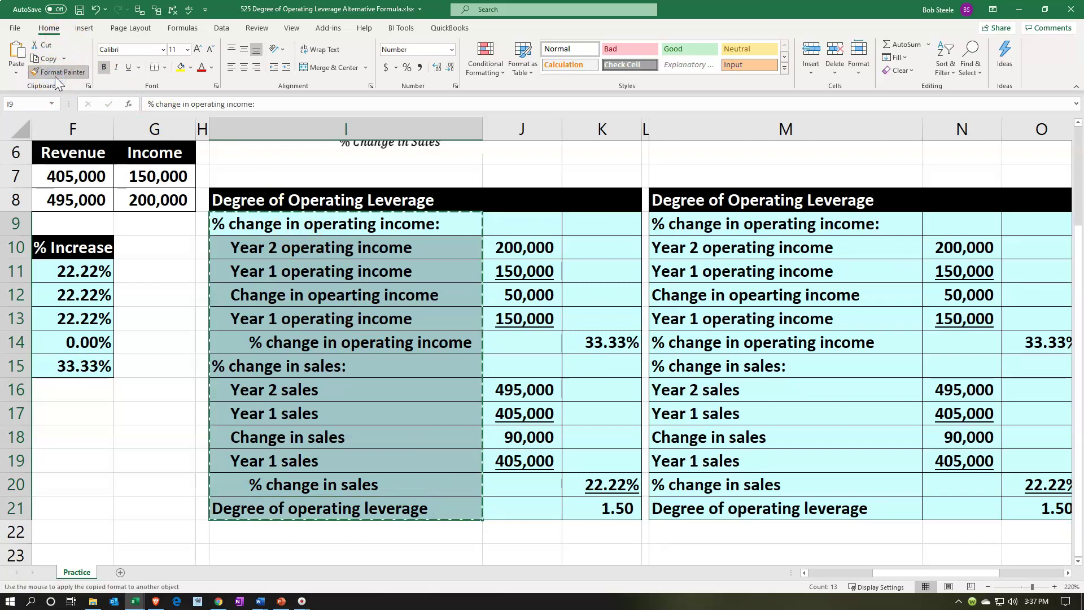
click(703, 227)
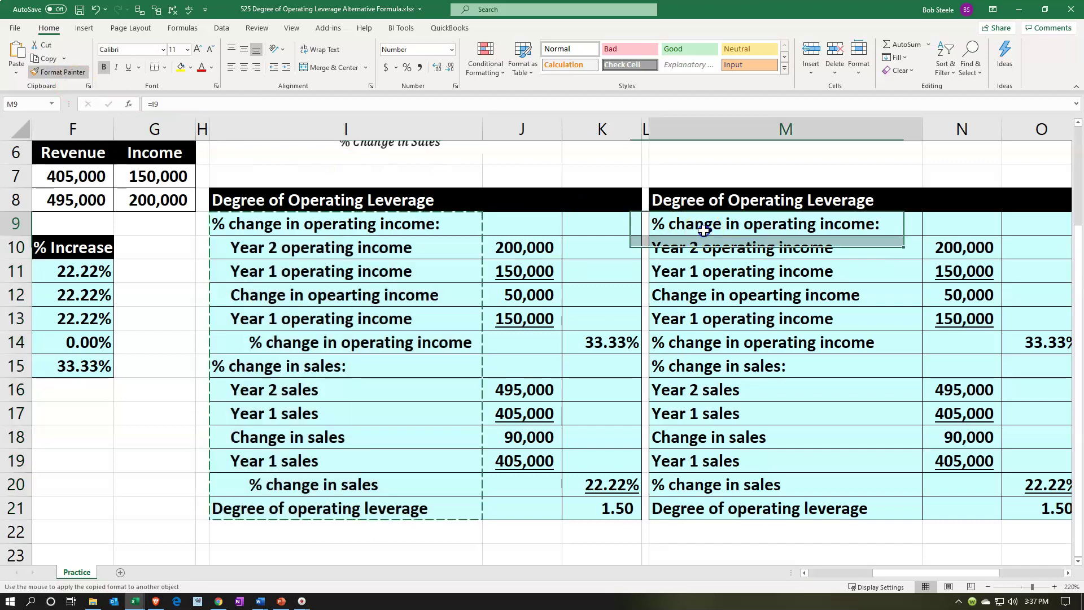
click(715, 289)
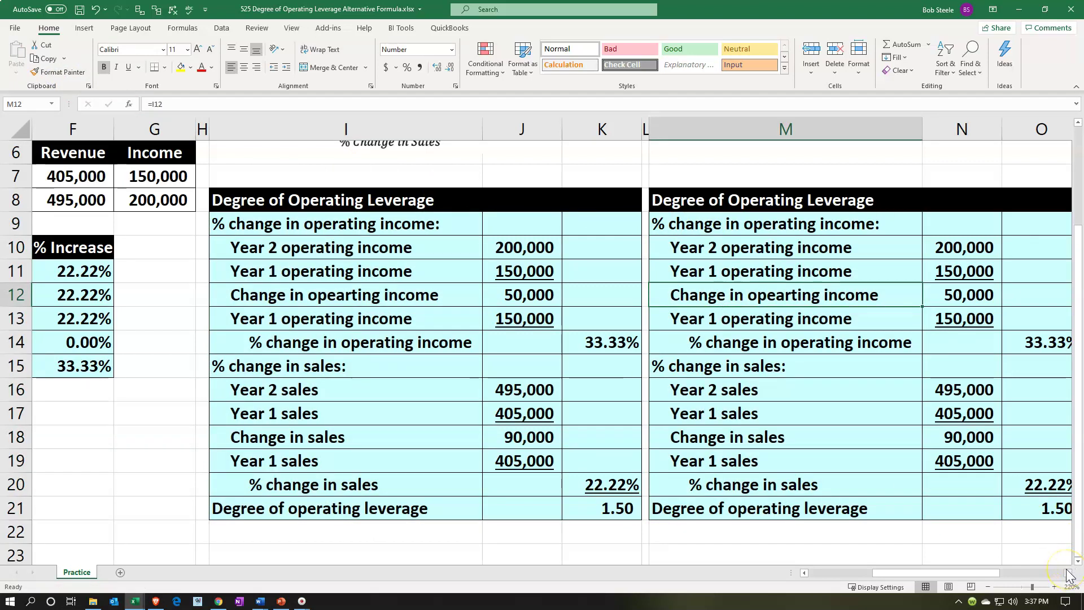
Clear the sales labels and amounts in M16:N19 of the second Degree of Operating Leverage table.
click(896, 395)
drag(896, 395, 950, 469)
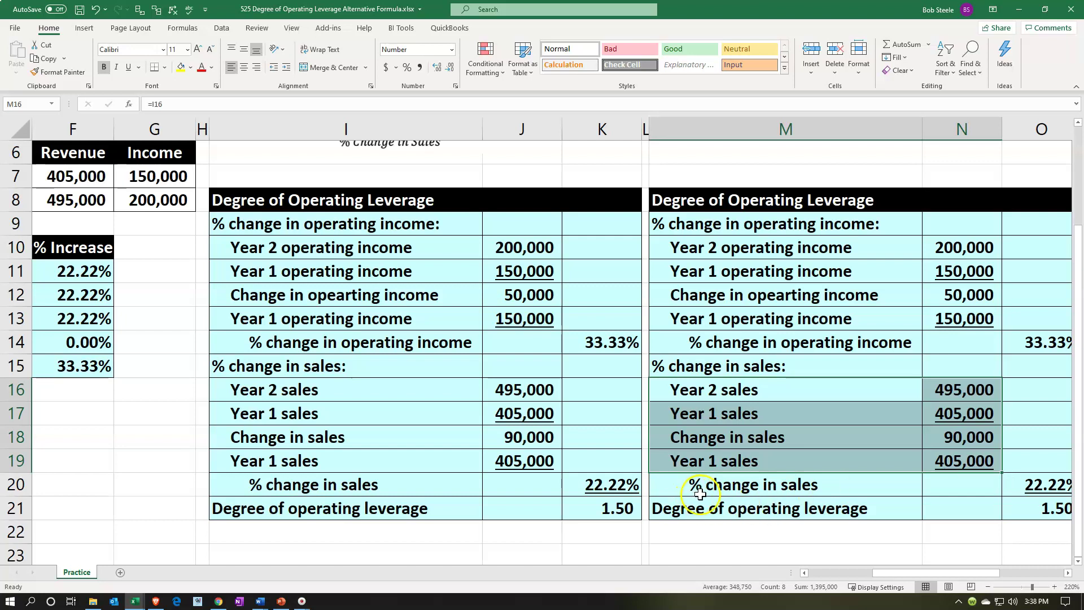
key(Delete)
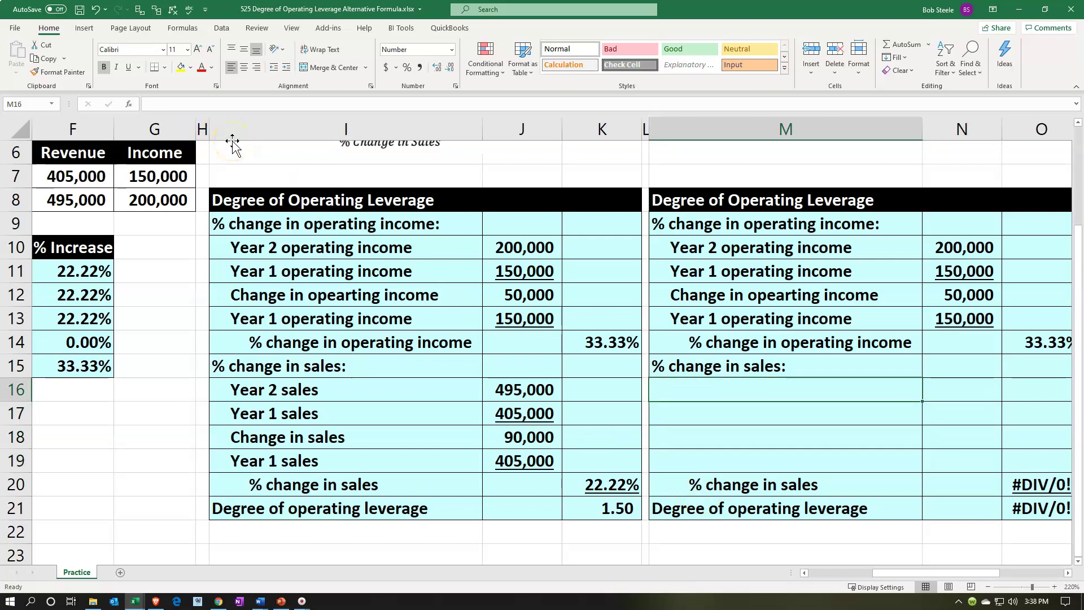
Hide columns I through L, which hold the first Degree of Operating Leverage table.
click(228, 128)
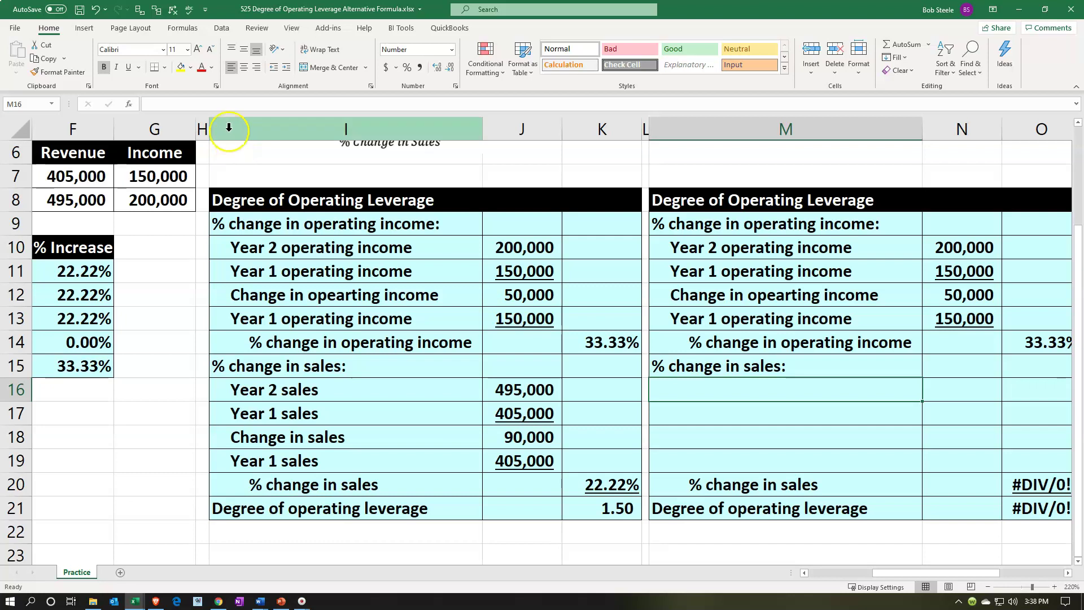
drag(228, 128, 644, 121)
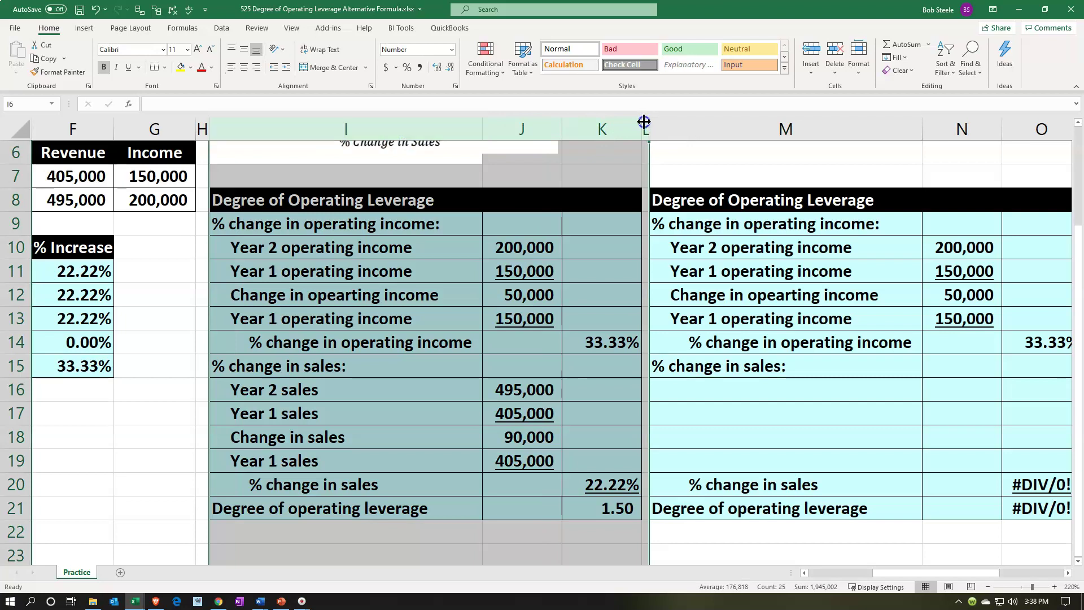
right_click(349, 267)
click(408, 440)
click(389, 423)
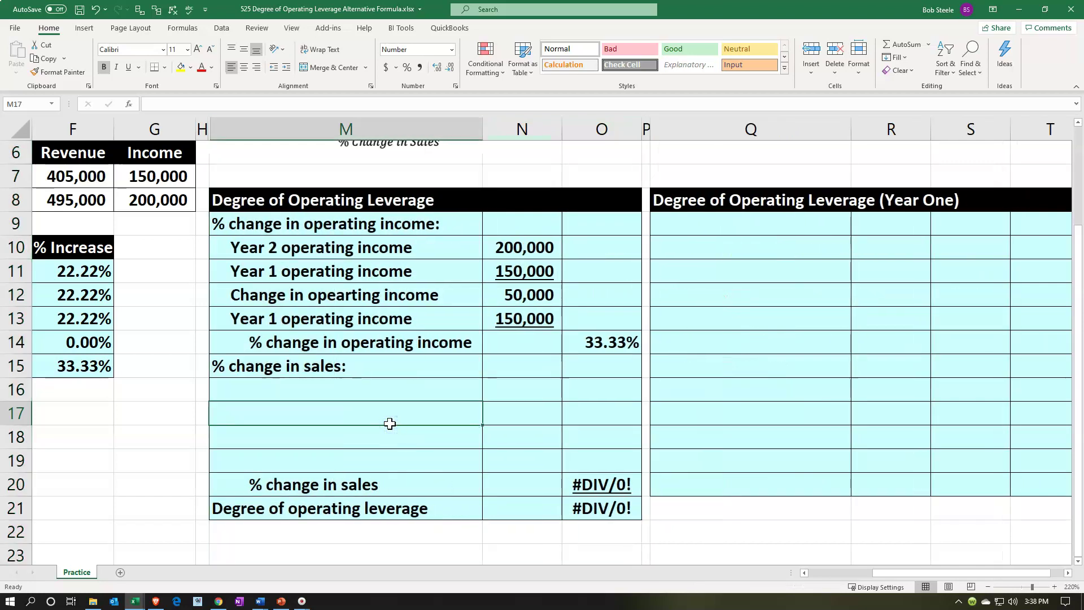
Enter the label "Year 2 units sold" in M16 under "% change in sales:".
key(Left)
key(Left)
key(Left)
key(Left)
key(Left)
key(Left)
key(Left)
key(Left)
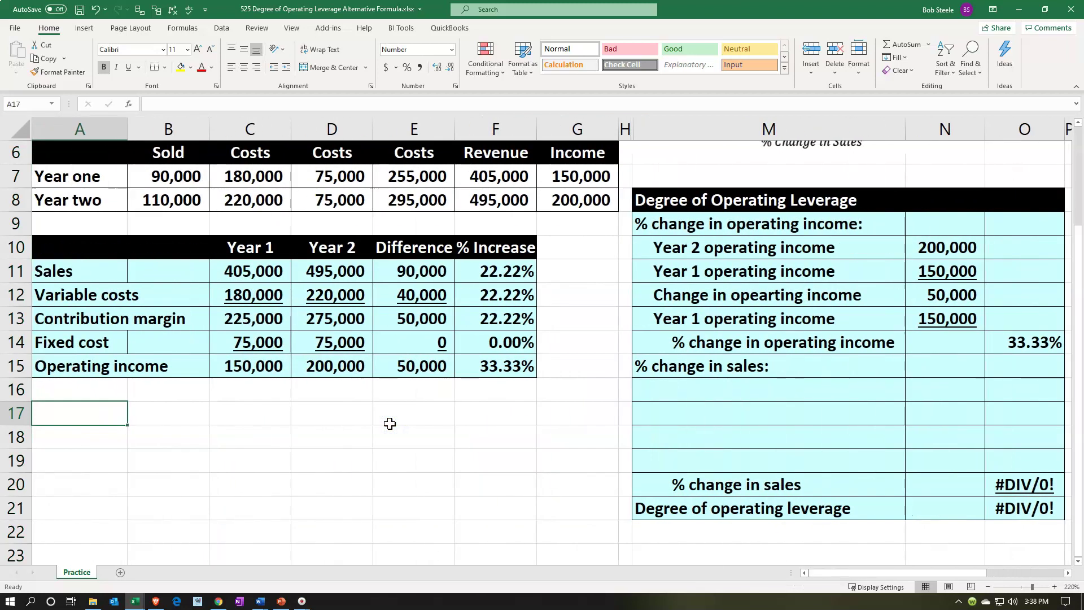
key(Right)
key(Right)
key(Right)
key(Right)
key(Right)
key(Right)
key(Right)
key(Right)
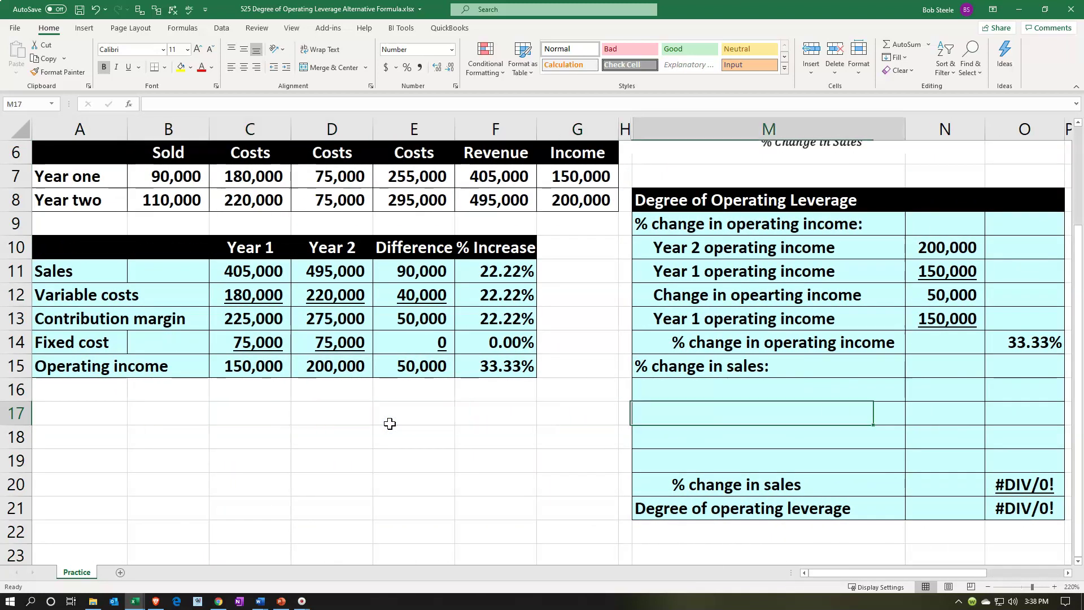
key(Up)
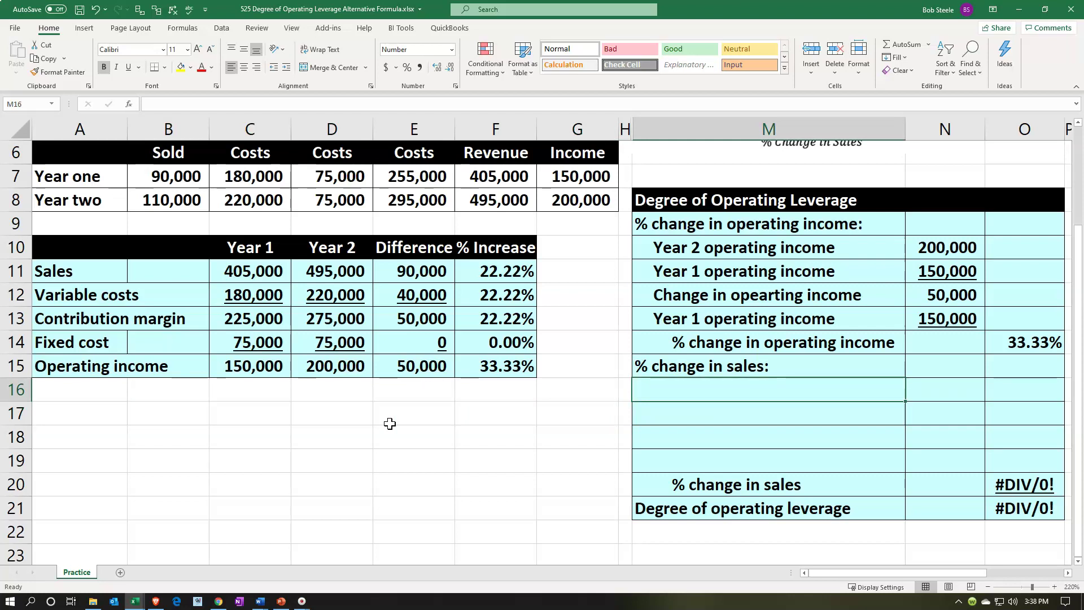
text(Year )
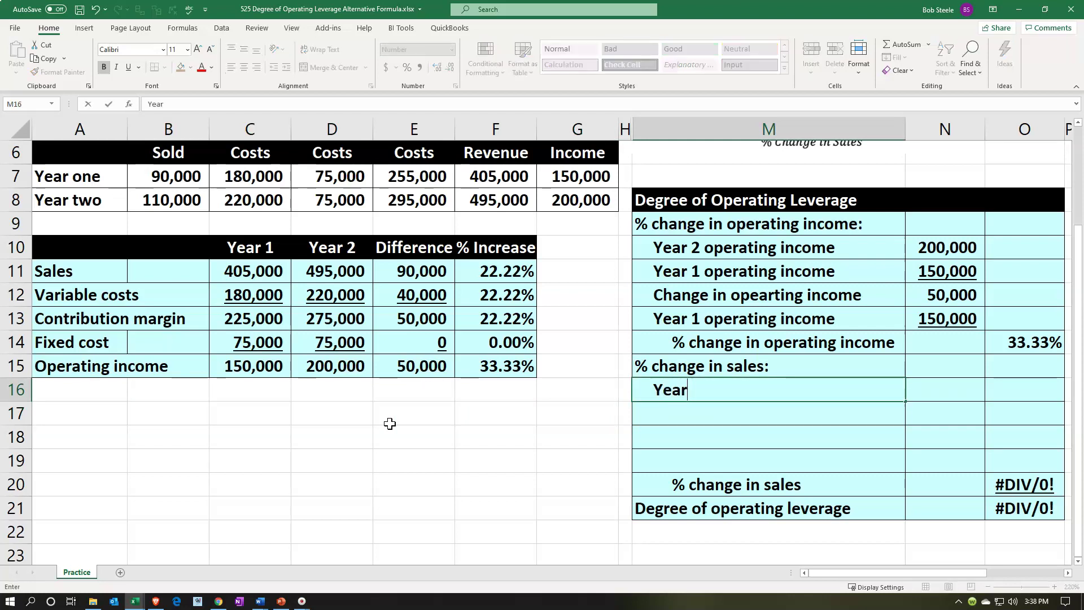
text(2)
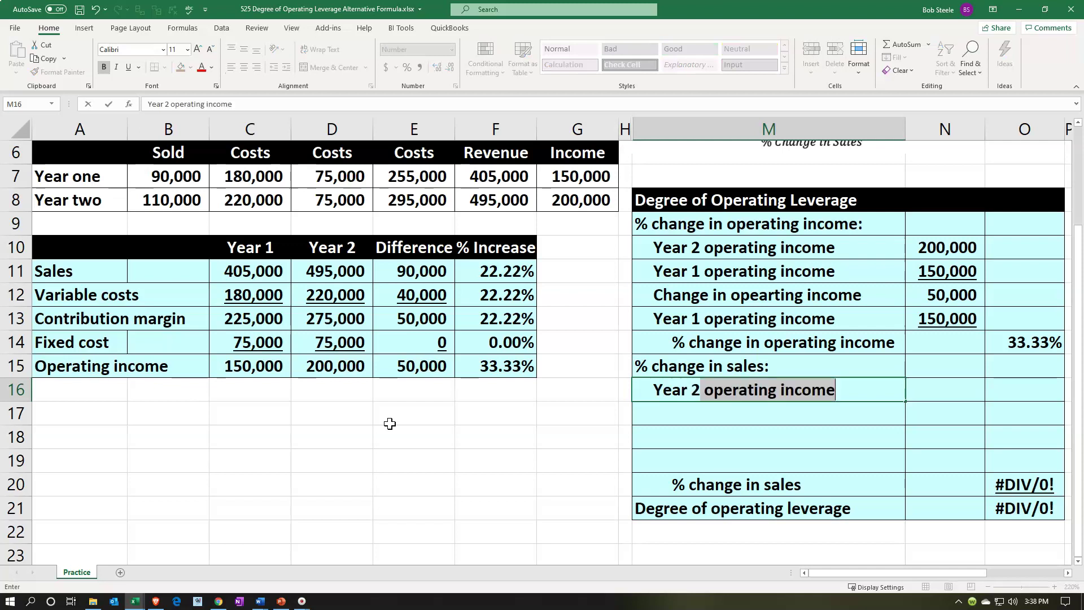
text( uni sa)
key(BackSpace)
key(BackSpace)
key(BackSpace)
key(BackSpace)
text(its sold)
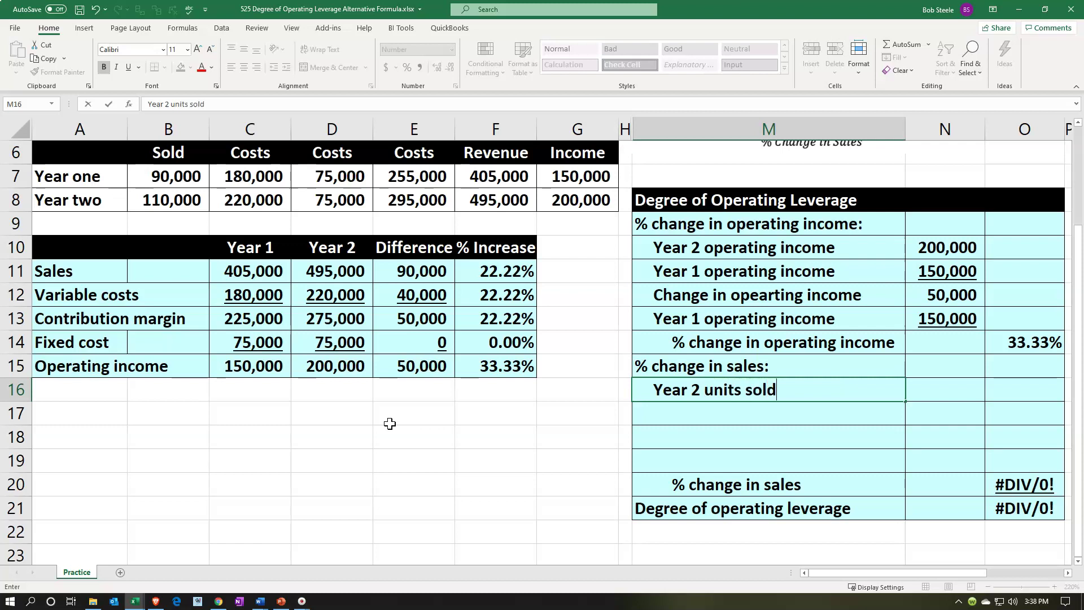
key(Tab)
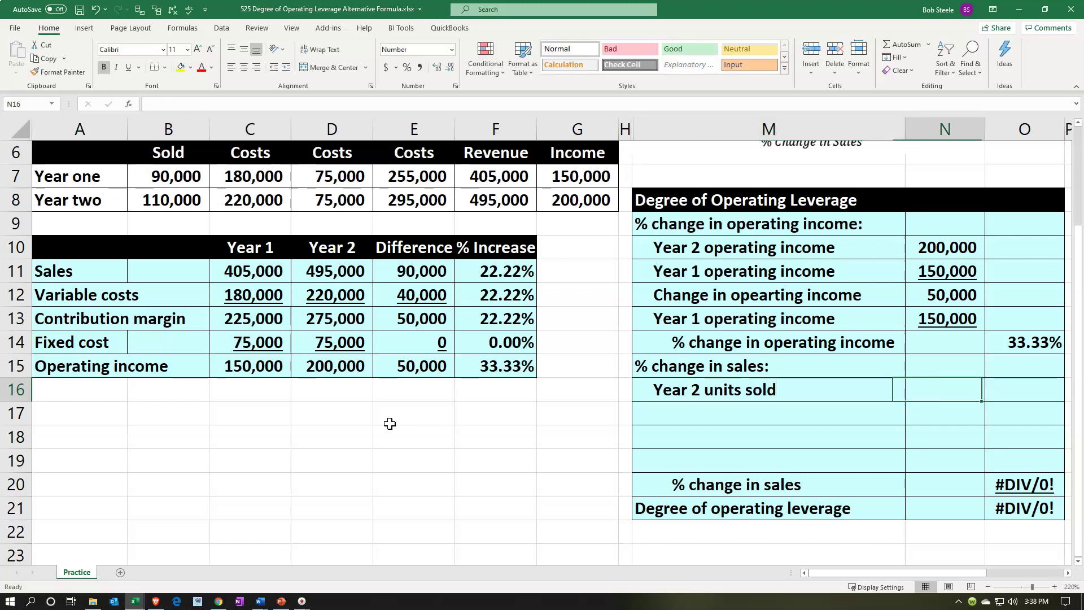
Link N16 to the year two units sold in B8.
text(=)
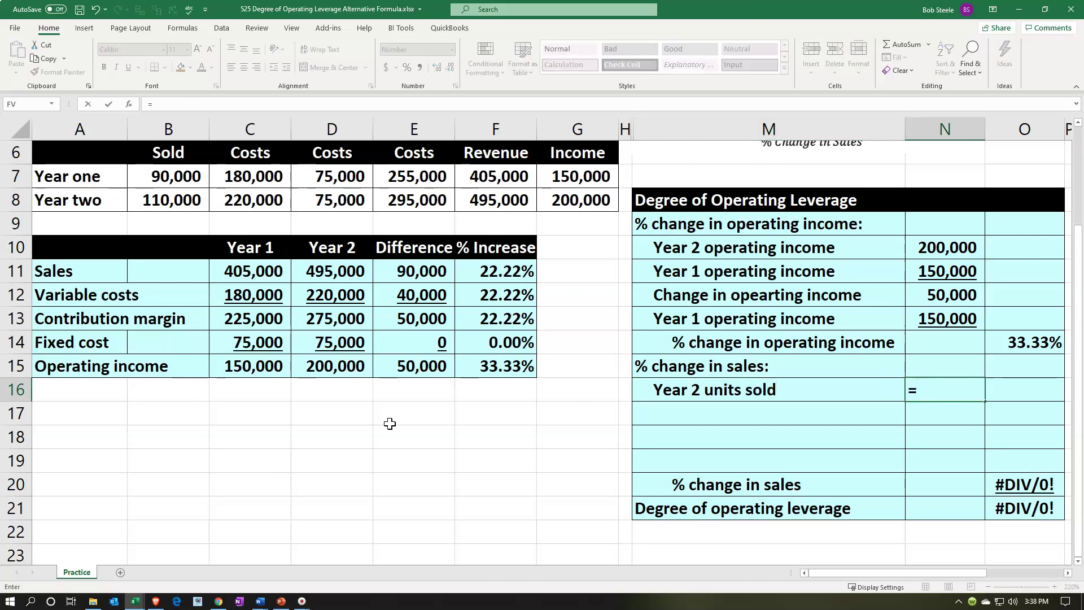
key(Left)
key(Left)
key(Left)
key(Left)
key(Left)
key(Left)
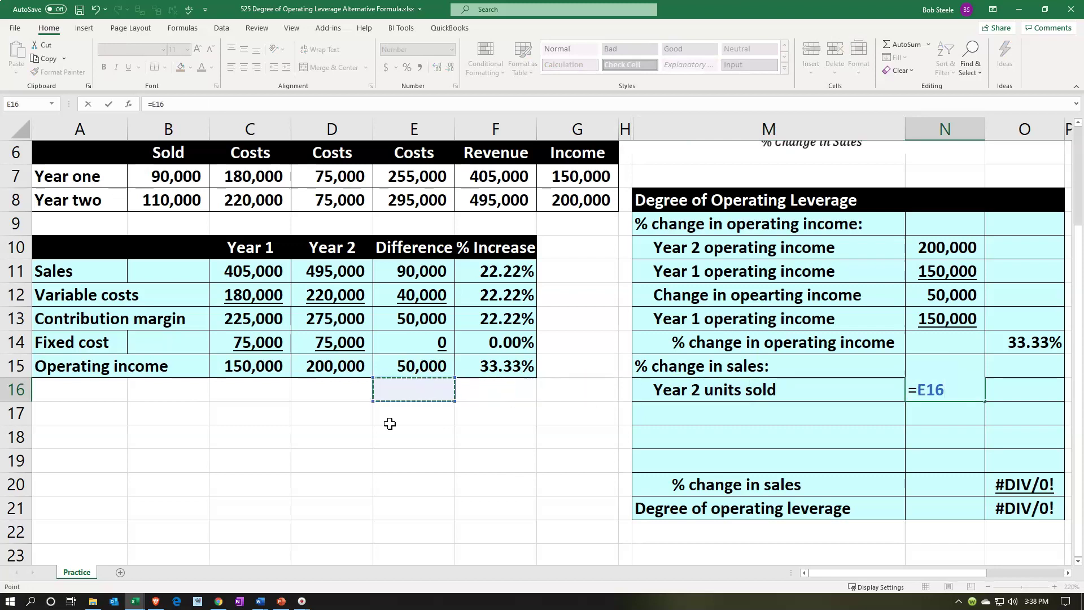
key(Left)
key(Left)
key(Up)
key(Up)
key(Up)
key(Up)
key(Up)
key(Up)
key(Up)
key(Up)
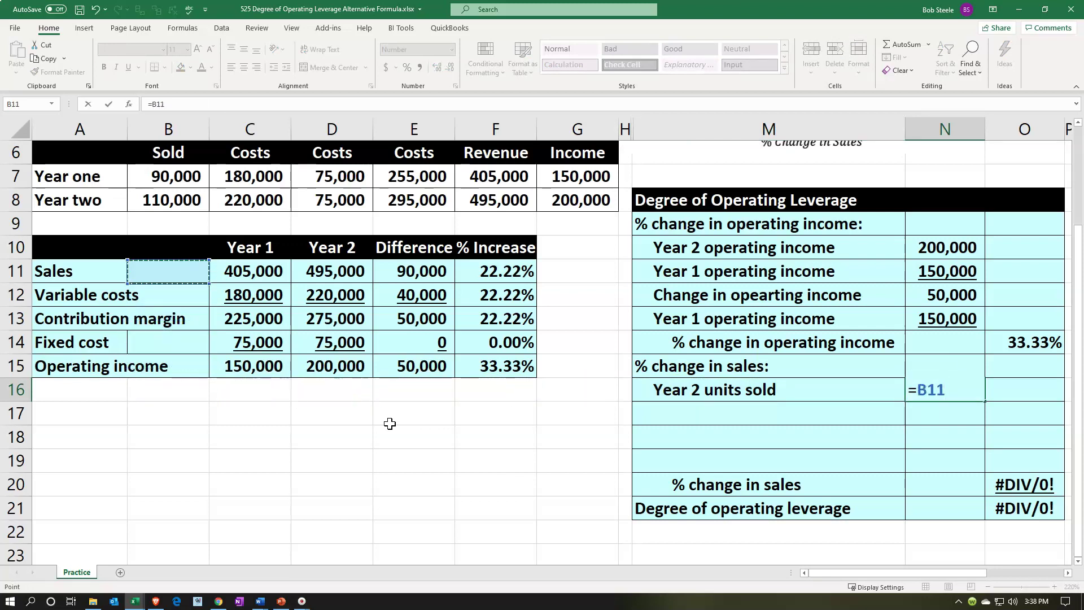
key(Return)
Enter the label "Year 1 units sold" in M17.
key(Right)
key(Left)
key(Left)
key(Left)
key(Right)
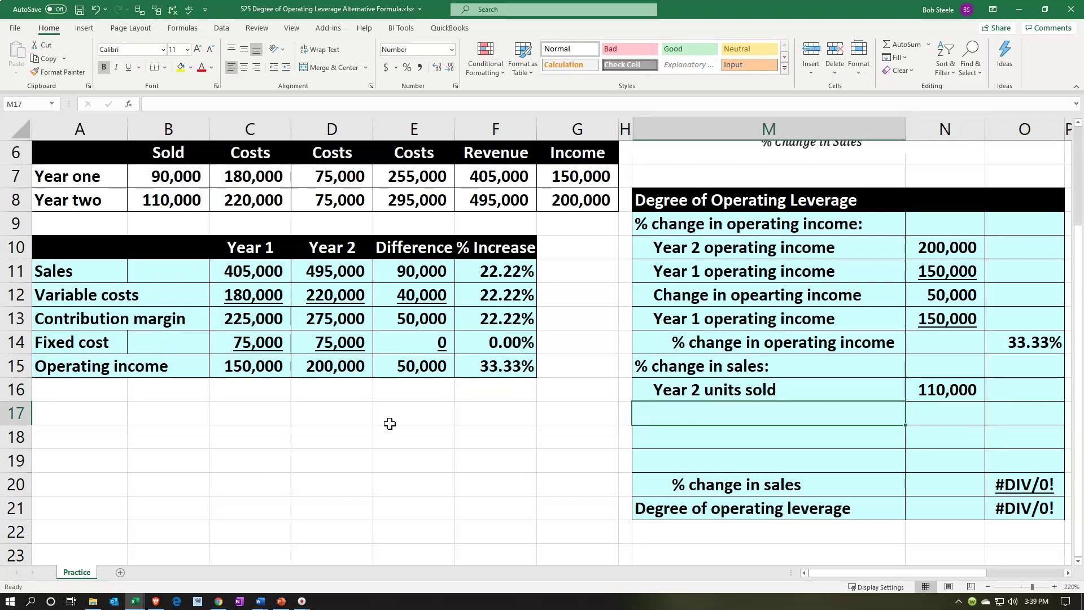
text(Year 1 )
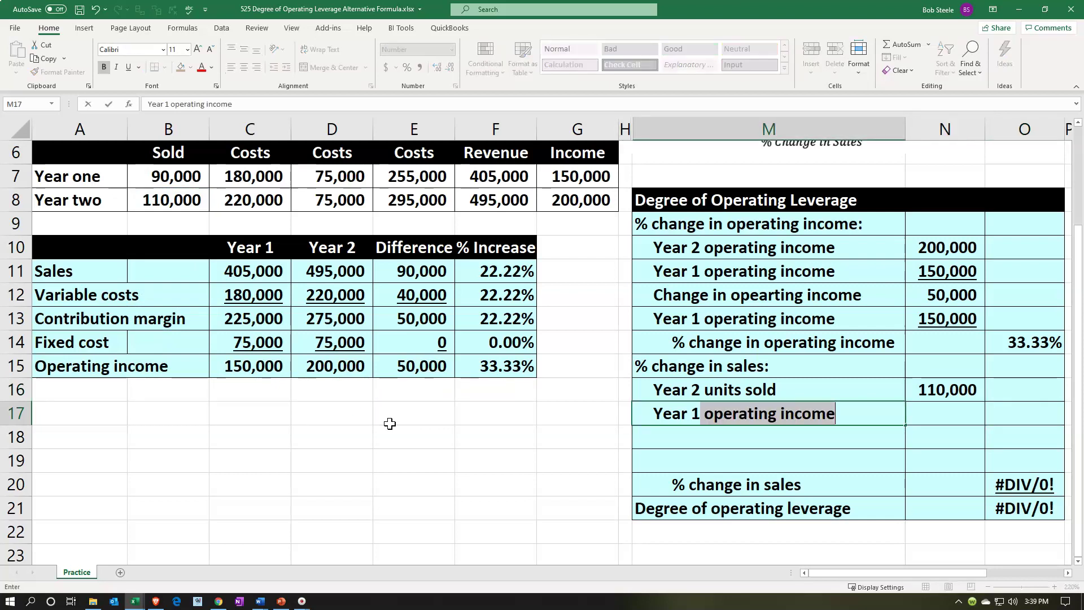
text(units sold)
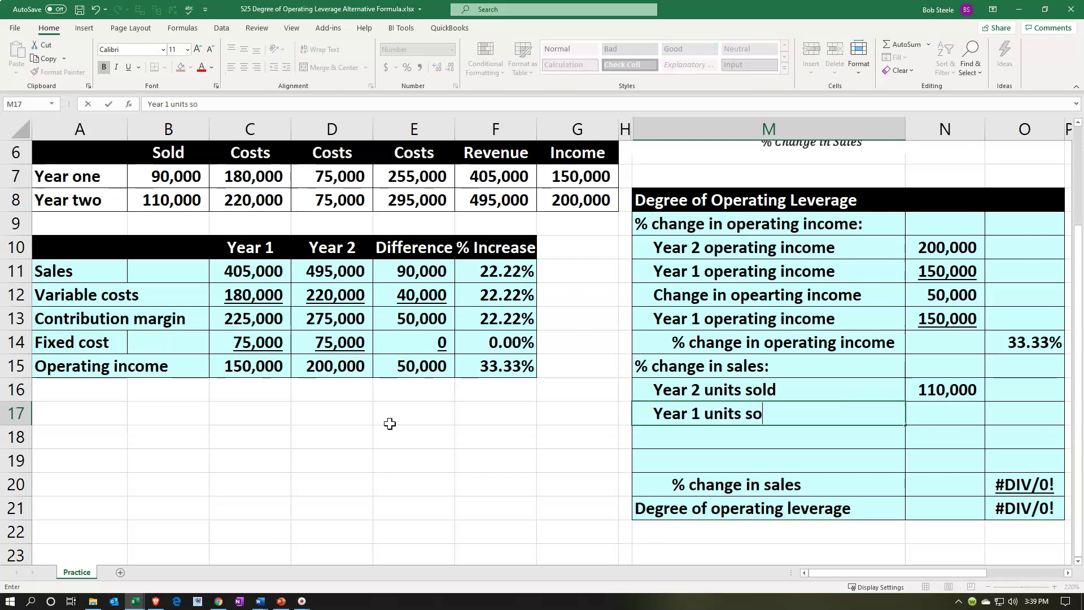
Link N17 to the year one units sold in B7.
key(Right)
text(=)
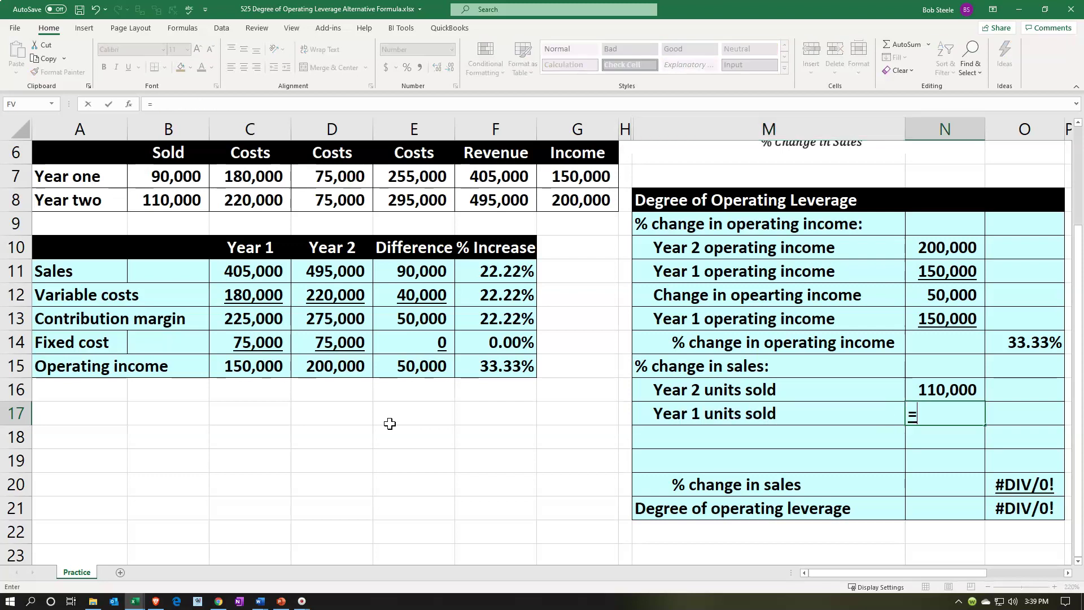
key(Left)
key(Left)
key(Left)
key(Left)
key(Left)
key(Left)
key(Left)
key(Up)
key(Up)
key(Up)
key(Up)
key(Up)
key(Up)
key(Up)
key(Up)
key(Up)
key(Up)
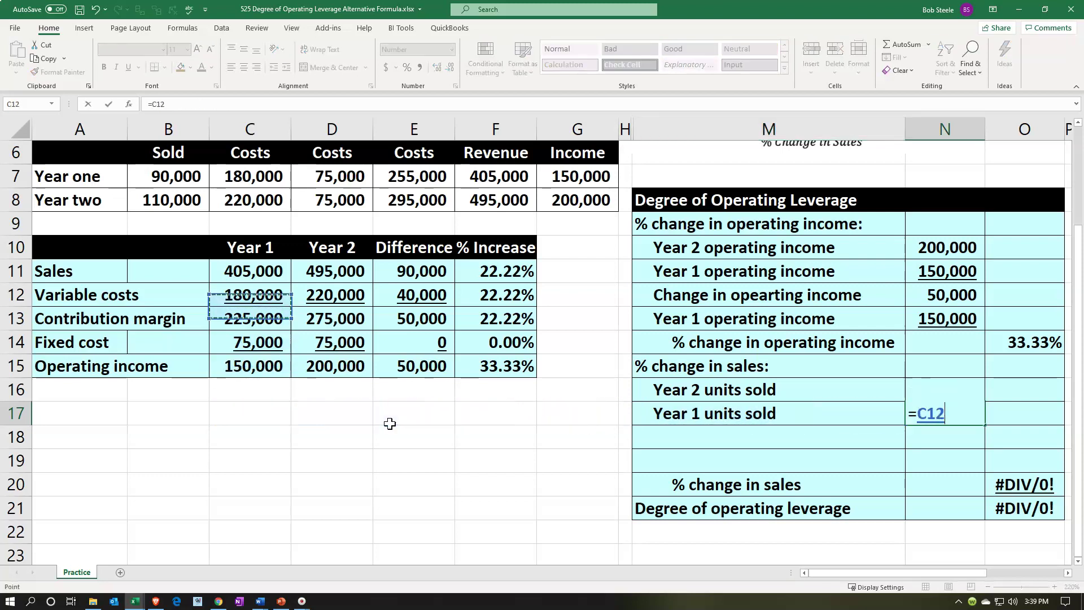
key(Left)
key(Return)
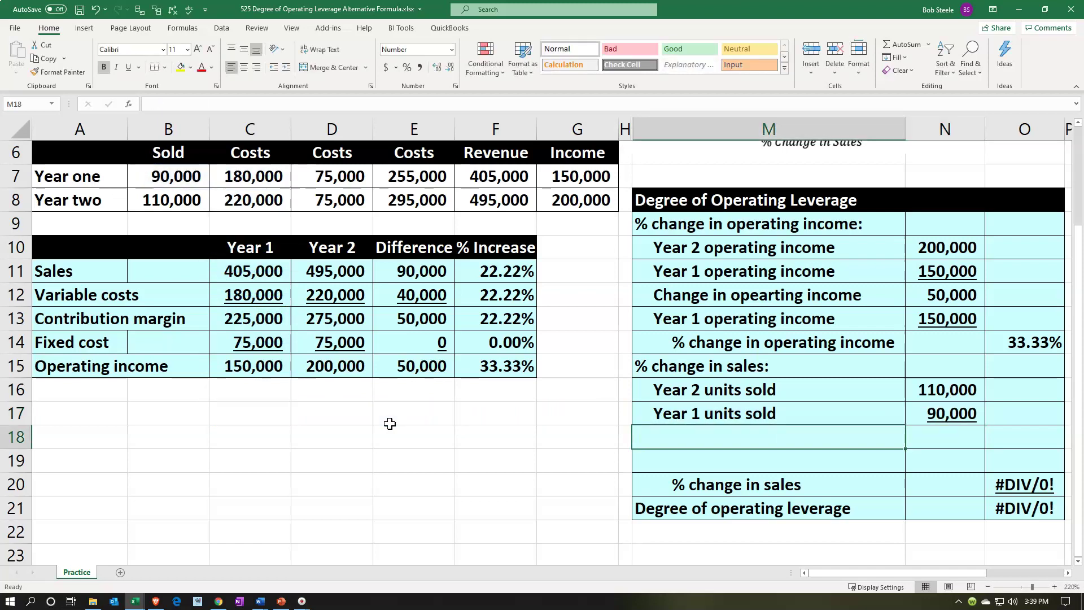
Enter the label "Change in units sold" in M18 under the Year 1 units sold row.
text(Chang e)
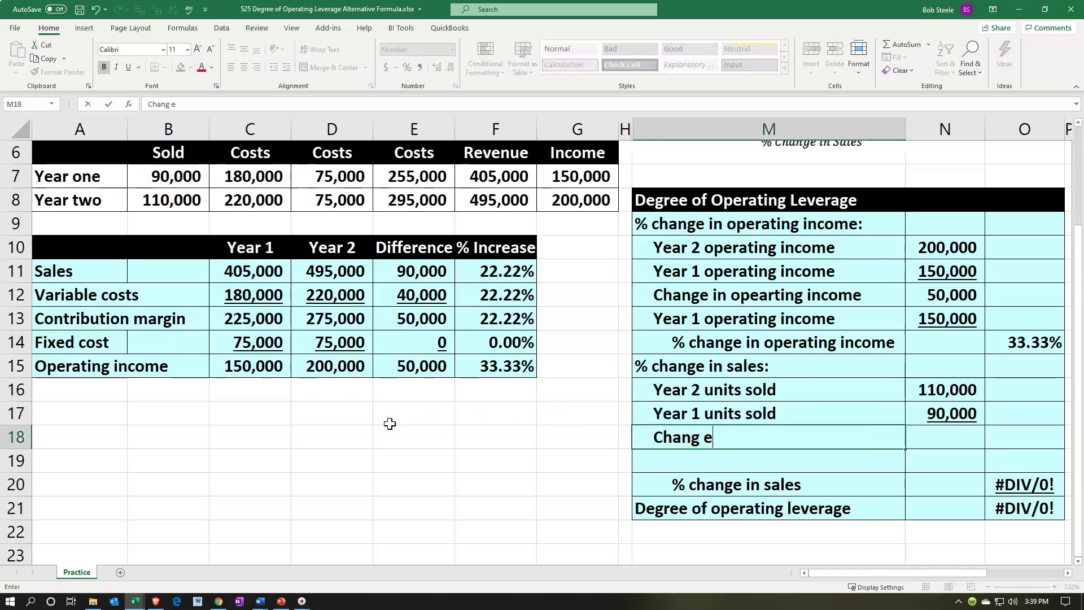
key(Left)
key(BackSpace)
key(End)
text(in units )
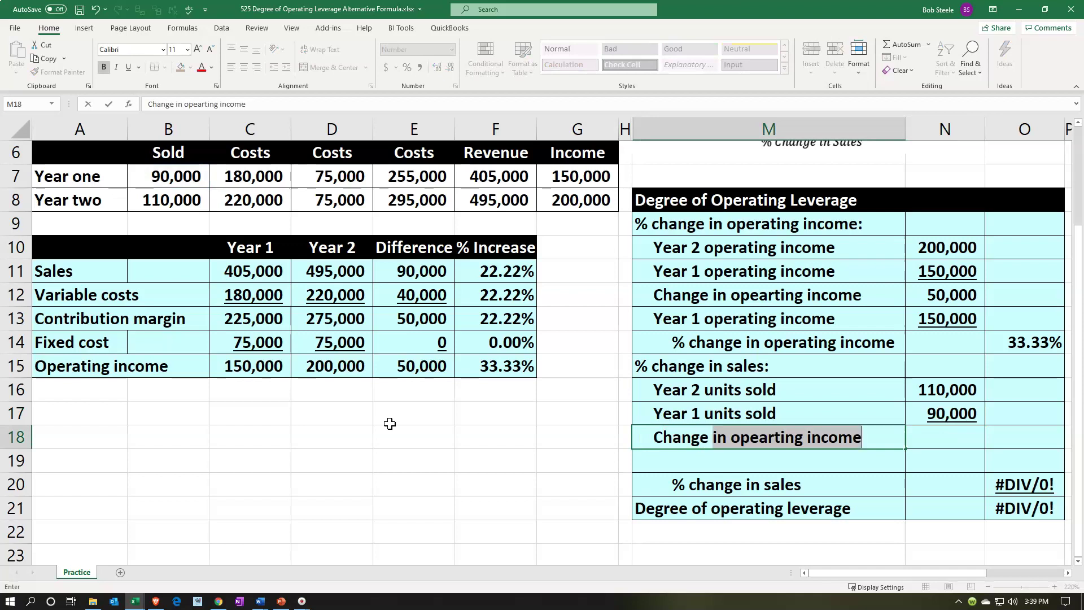
text(sold)
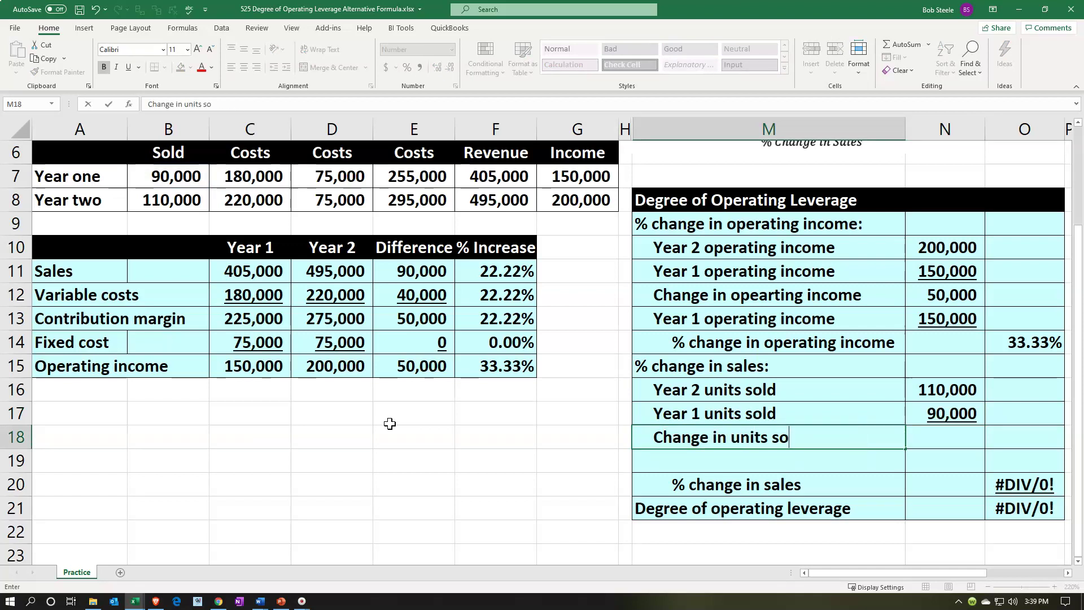
key(Tab)
Calculate the change in units sold in N18 by subtracting year 1 units in N17 from year 2 units in N16.
text(=)
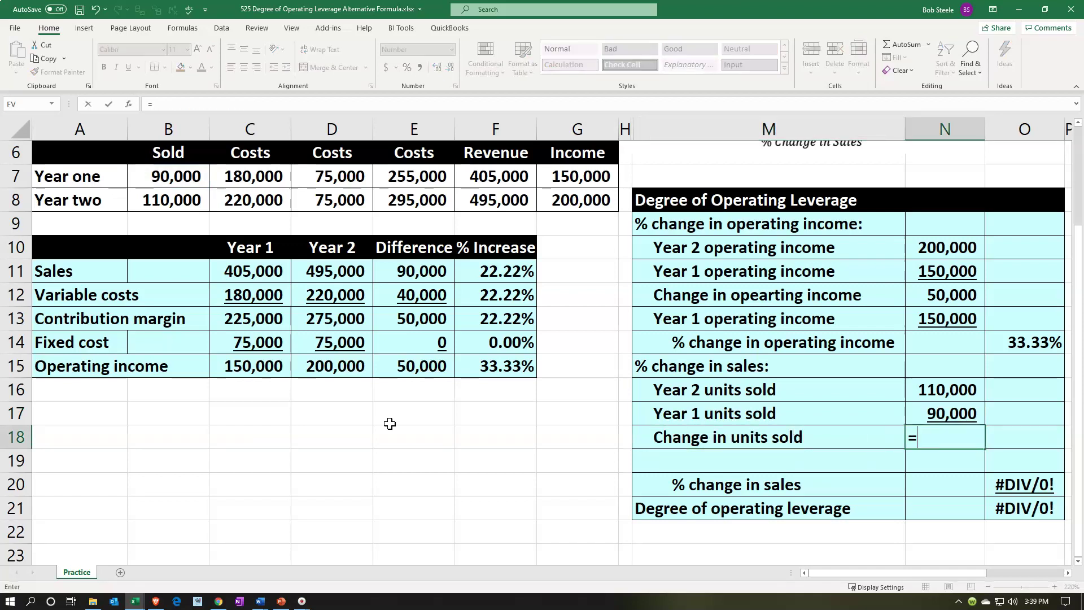
key(Up)
key(Up)
text(-)
key(Up)
key(Return)
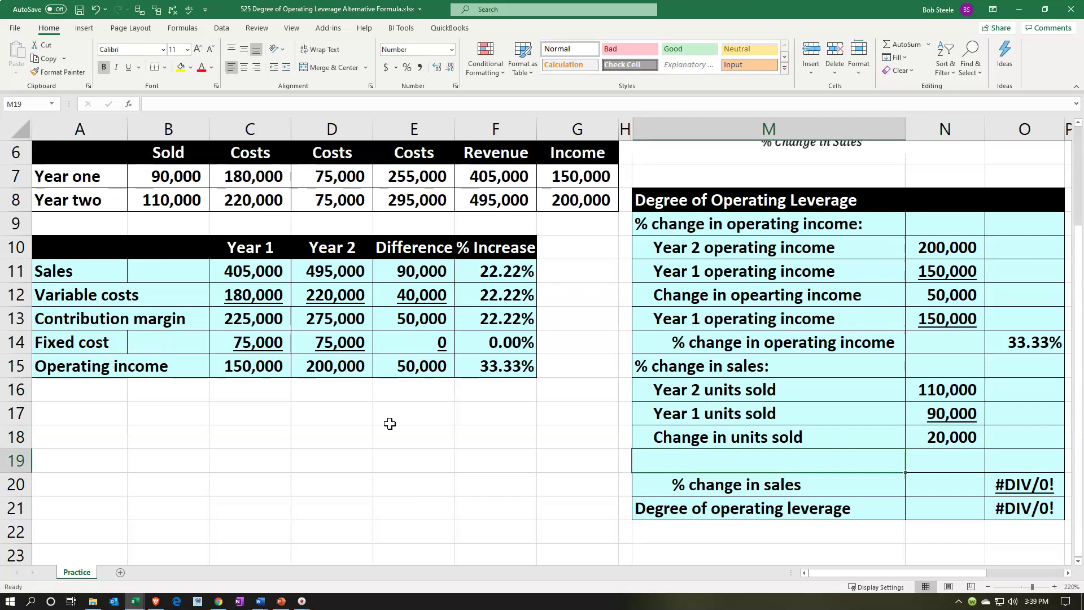
Link the row label in M19 to the "Year 1 units sold" label in M17.
text(%)
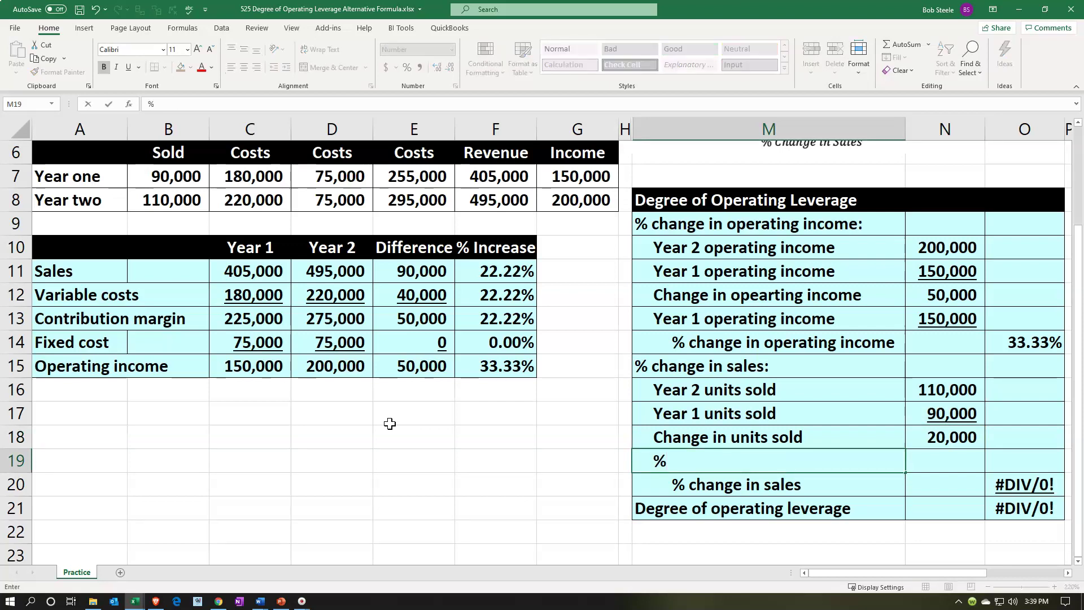
key(BackSpace)
text(=)
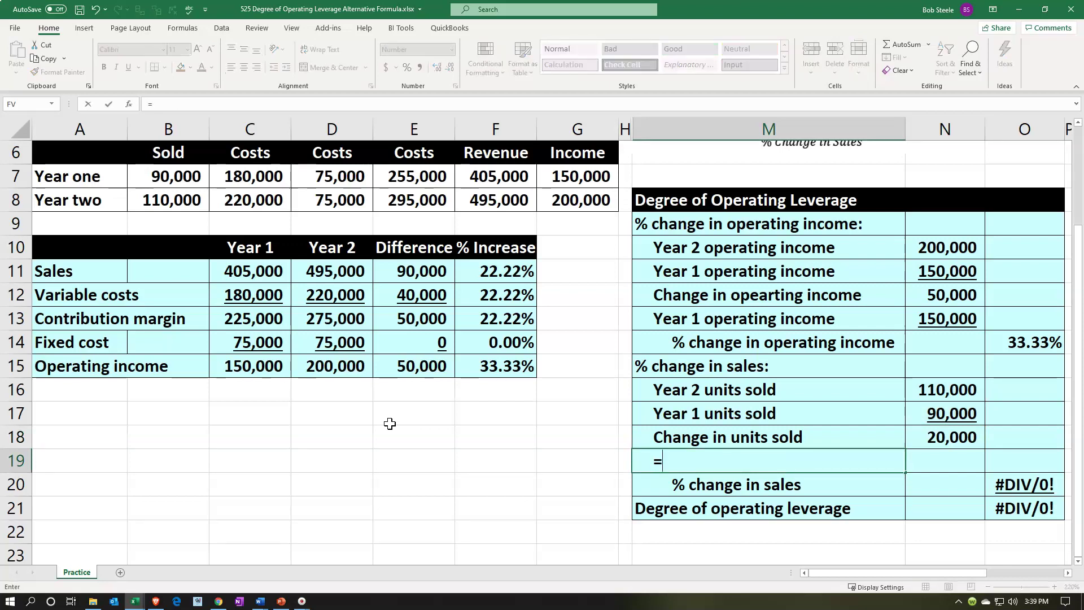
key(Up)
key(Up)
key(Return)
key(Tab)
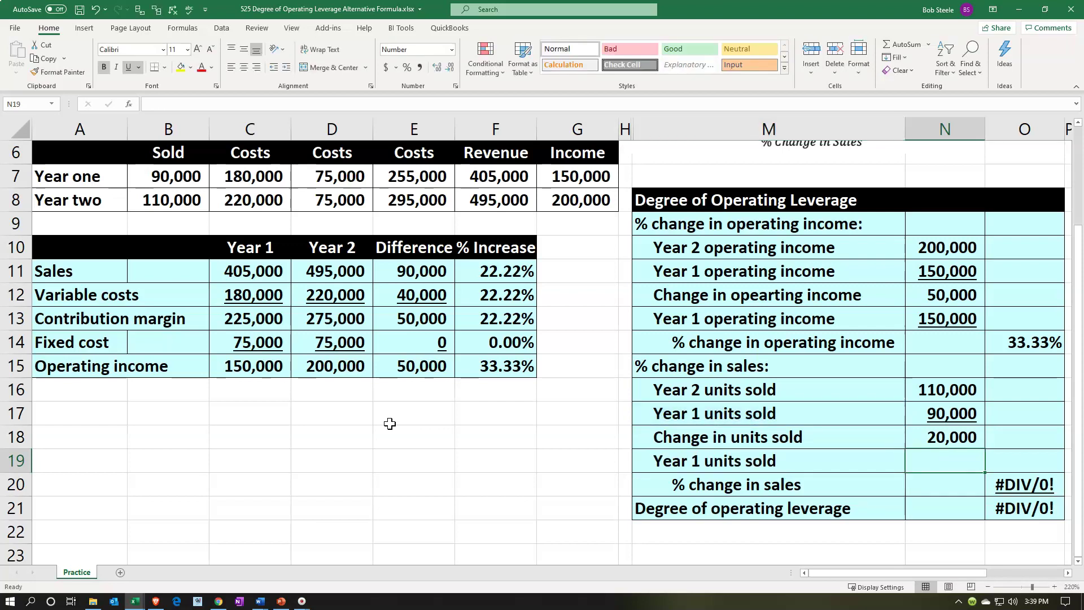
Link N19 to the year 1 units sold in N17.
text(=)
key(Up)
key(Up)
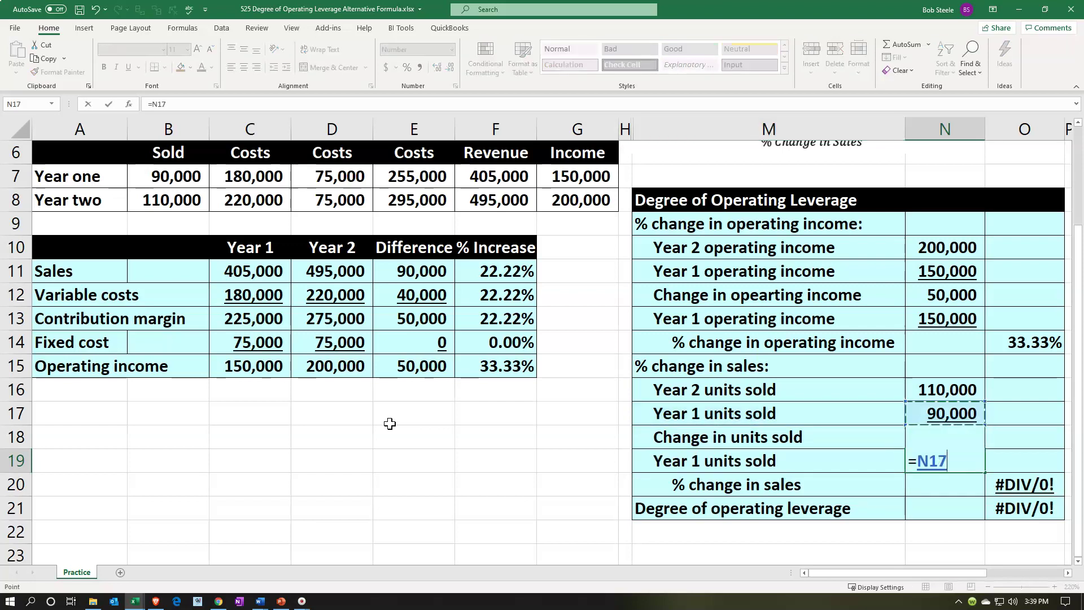
key(Tab)
key(Down)
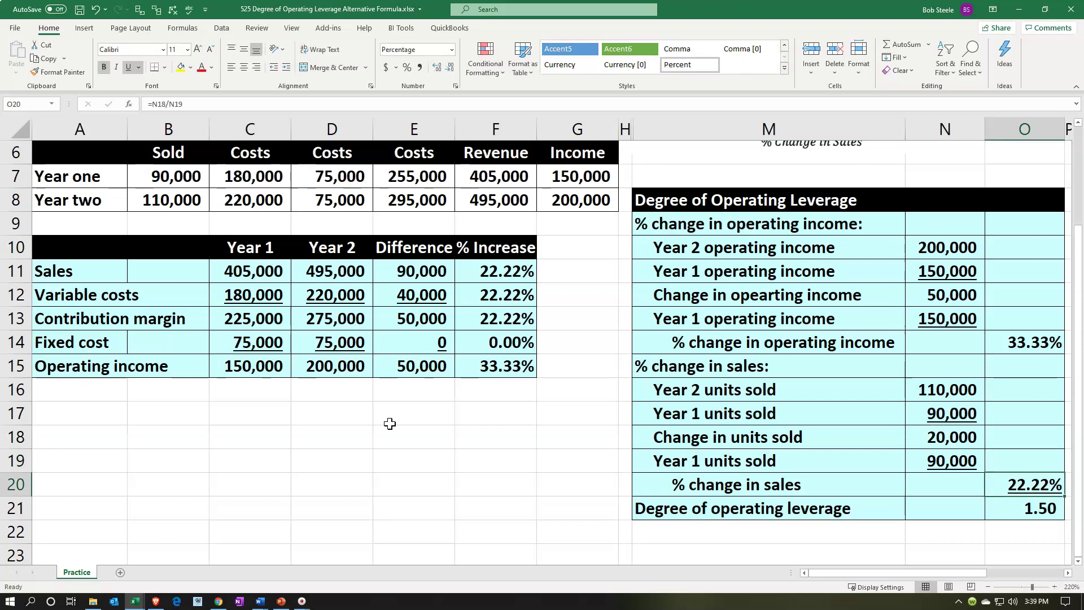
Replace the label in M20 with "% change in units sold".
click(816, 484)
text(=)
click(815, 484)
key(ctrl+Return)
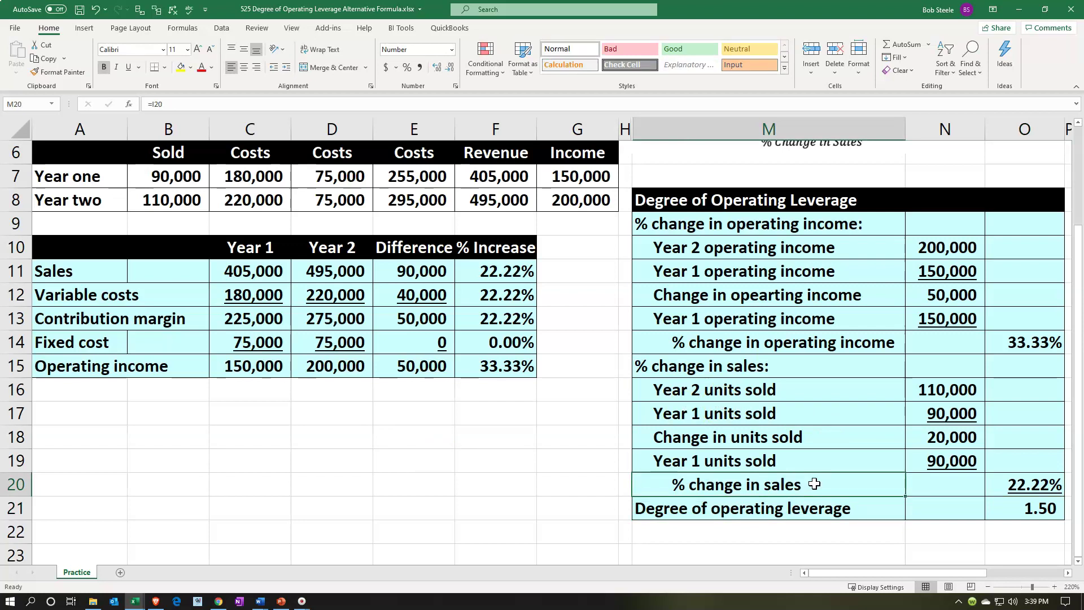
text(% )
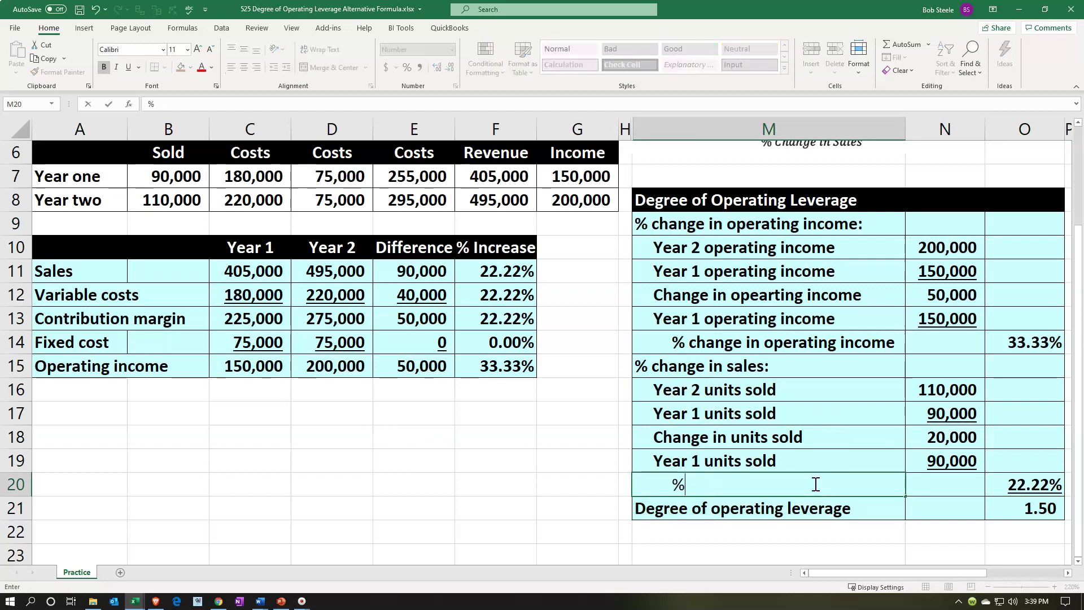
text(change in)
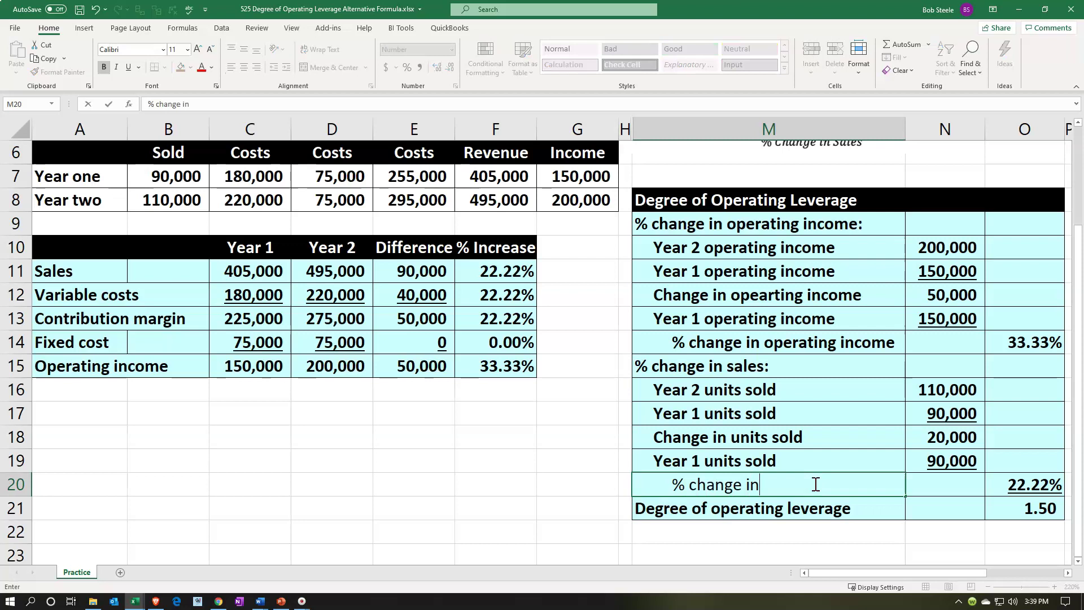
text( units sold)
key(Return)
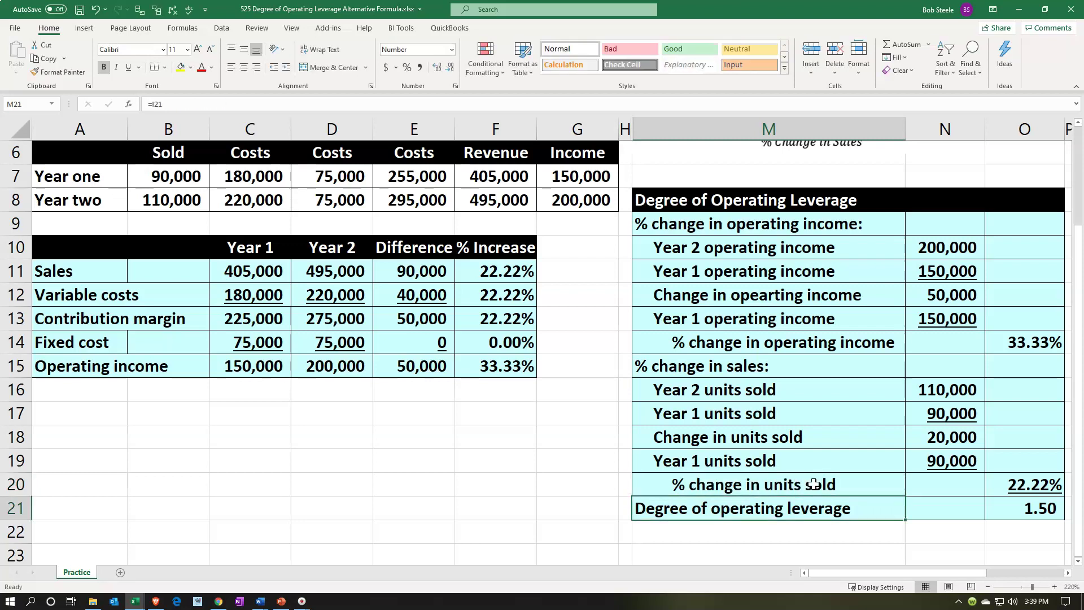
Replace the section heading in M15 with "% change in units sold:".
click(750, 365)
text(% )
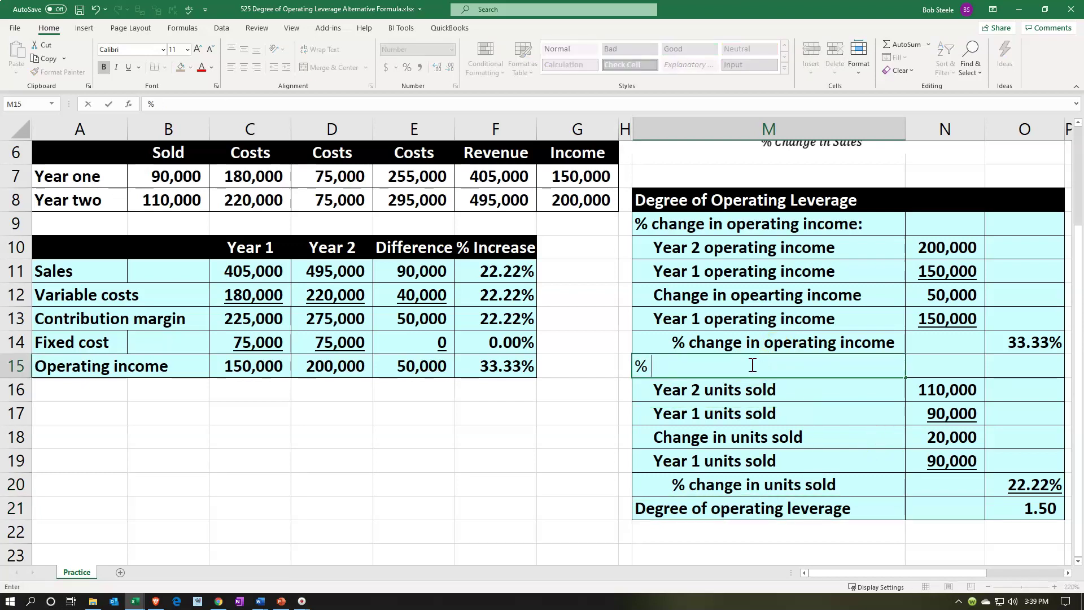
text(change in units sold)
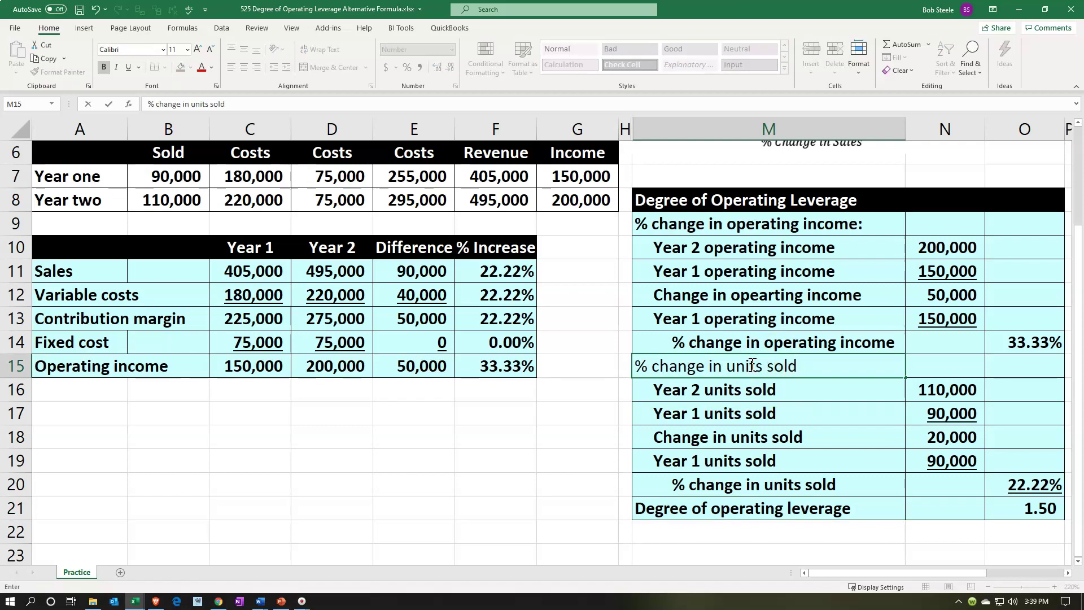
text(:)
key(Return)
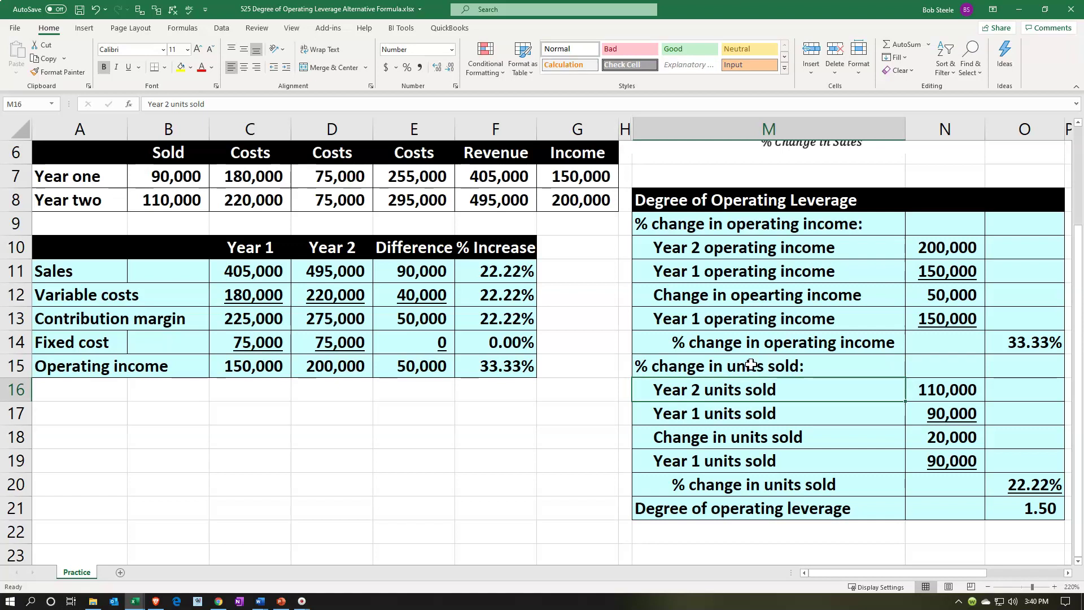
Review the % change in units sold in O20 and the degree of operating leverage in O21 against the formula picture.
click(1007, 483)
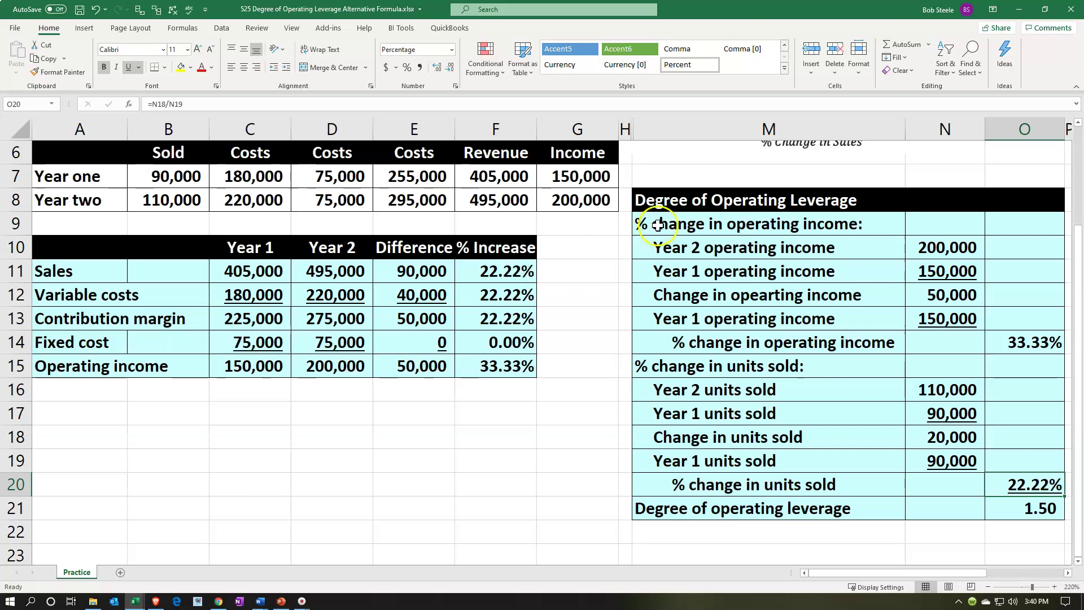
scroll(722, 302, up, 1)
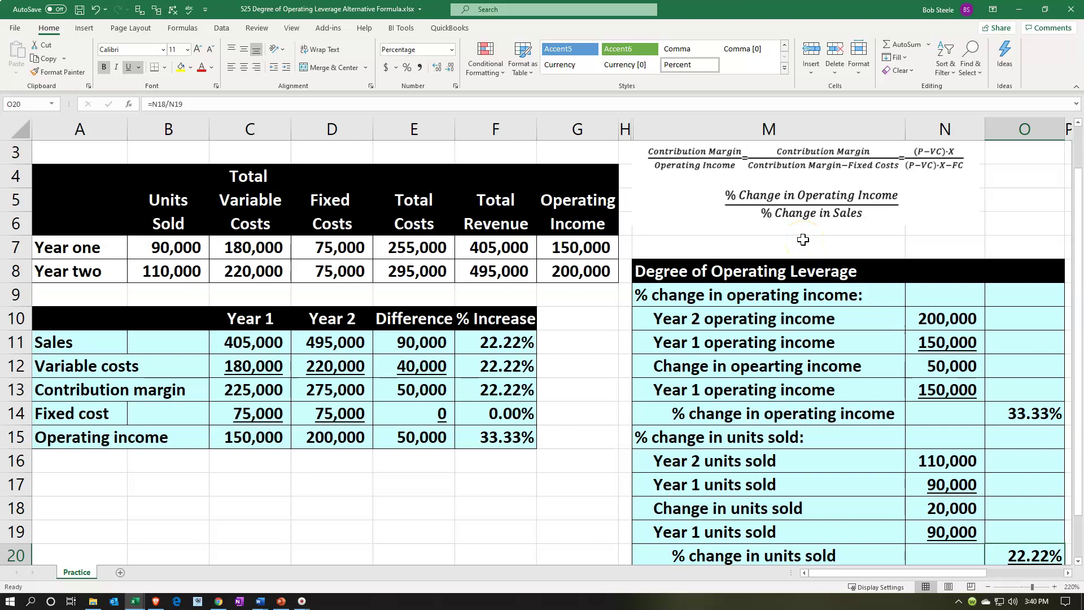
click(862, 370)
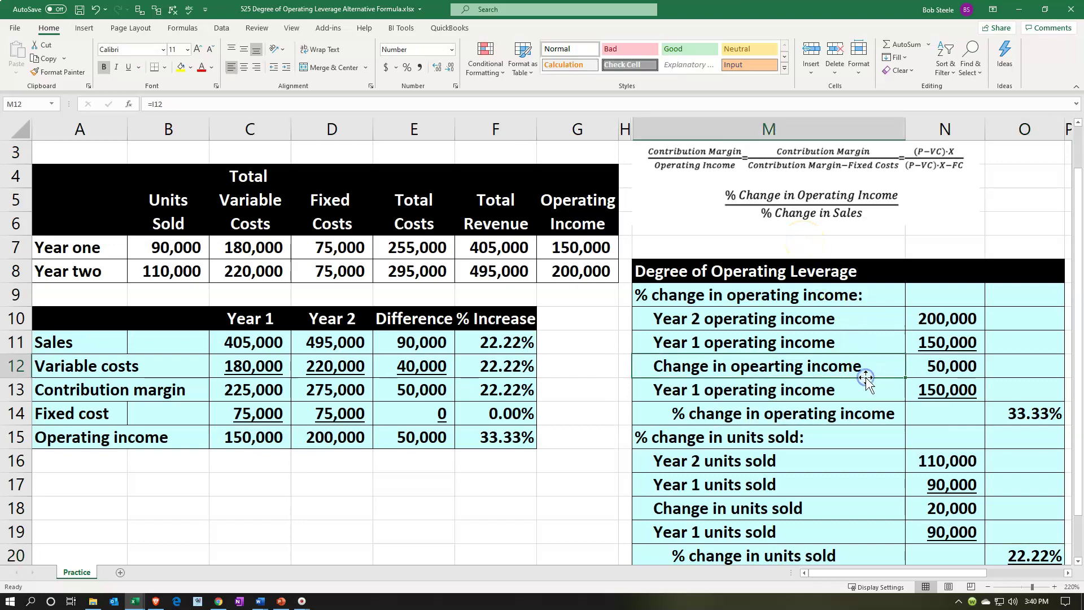
scroll(881, 395, down, 1)
click(1000, 486)
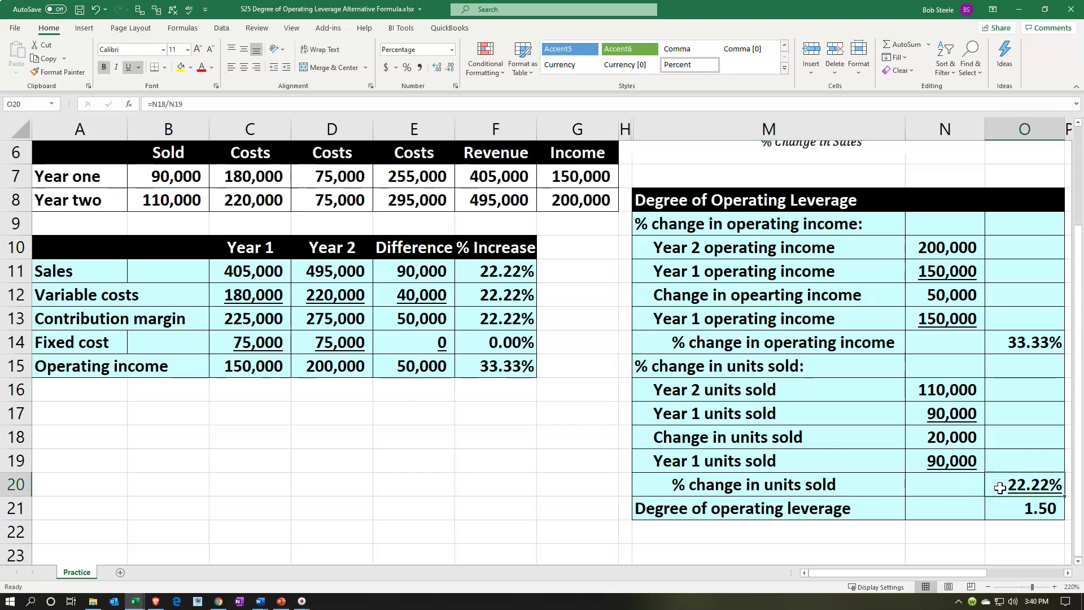
click(1004, 515)
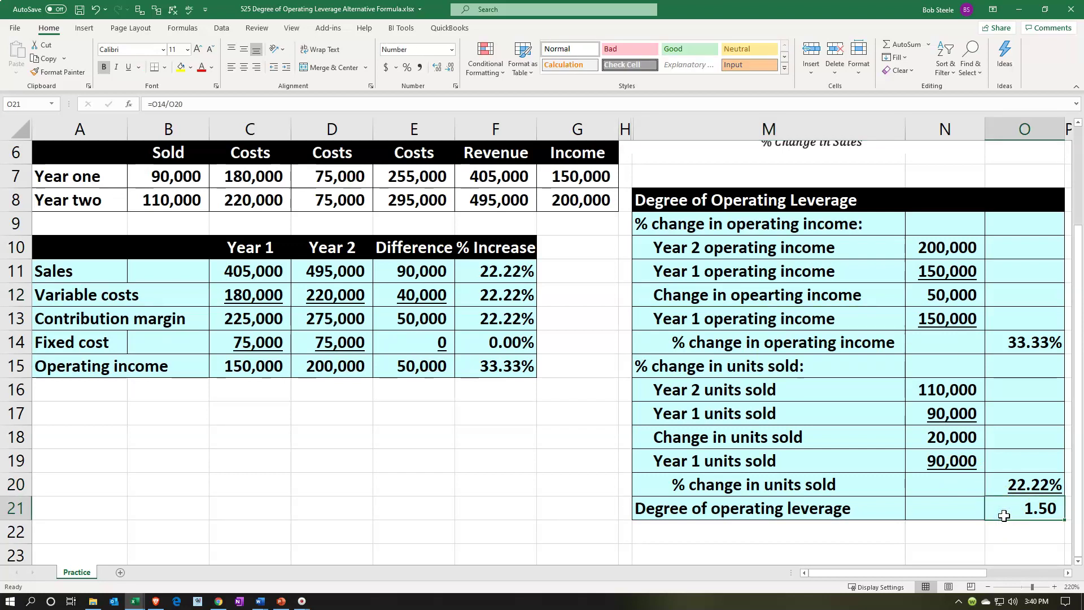
scroll(1004, 514, up, 2)
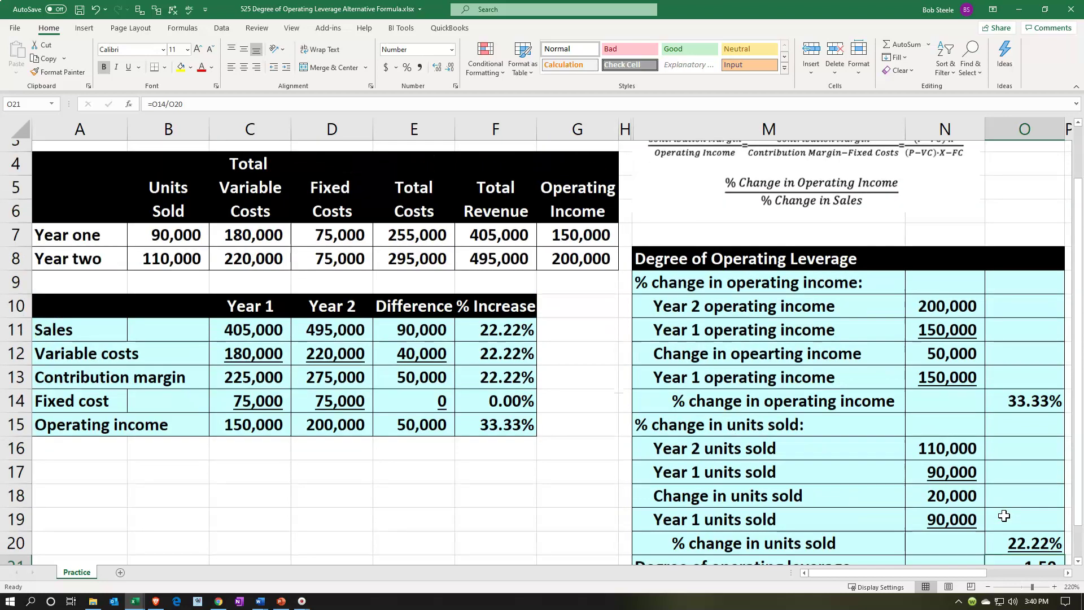
Hide columns M through P containing the units-sold version of the Degree of Operating Leverage table.
click(977, 490)
key(Right)
key(Right)
key(Right)
key(Right)
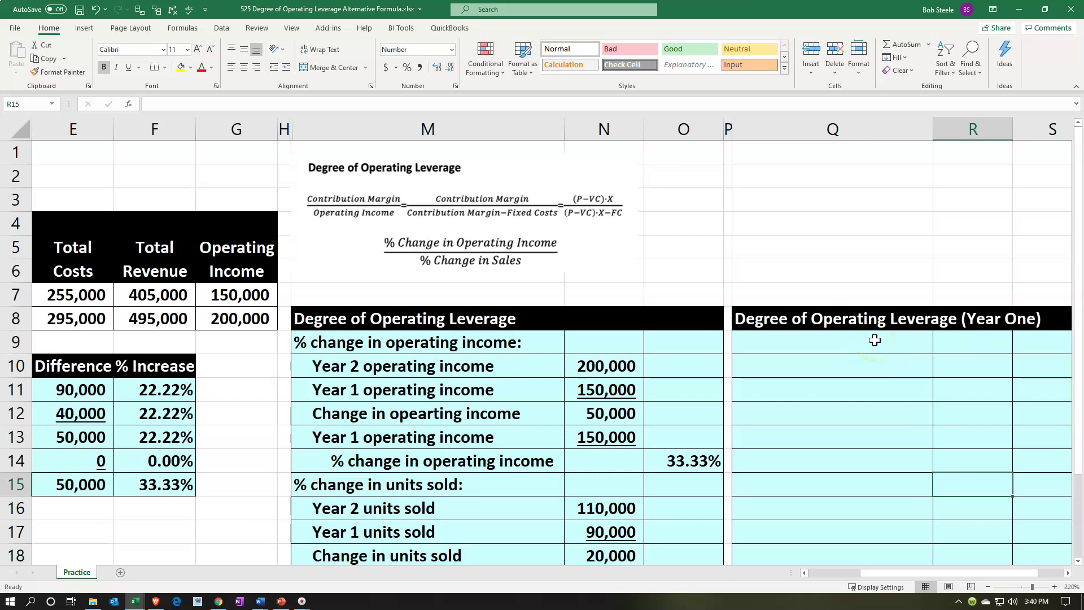
click(630, 203)
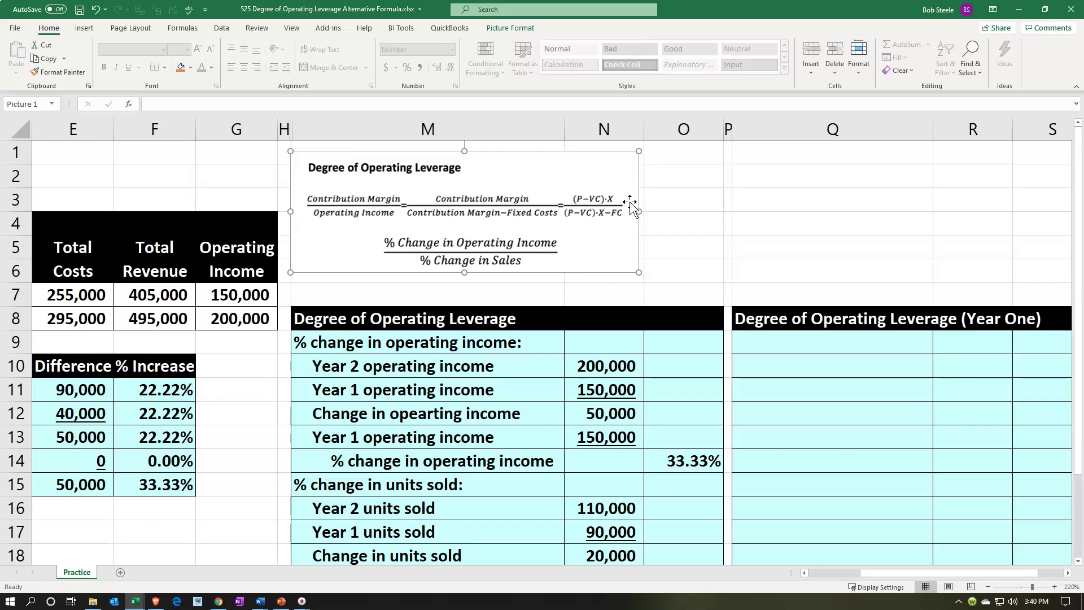
click(573, 218)
click(400, 131)
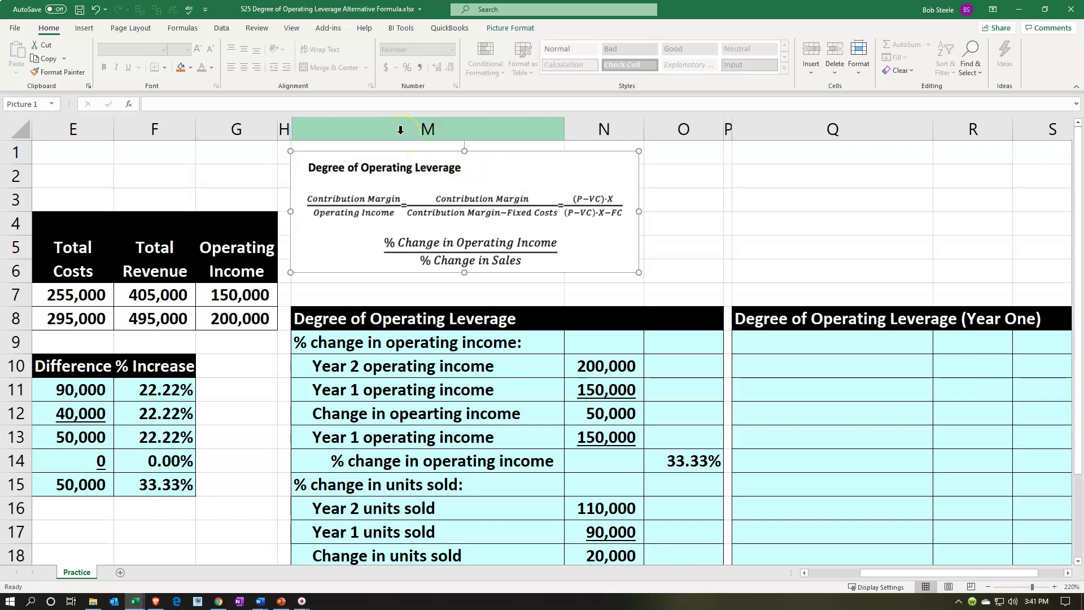
drag(400, 130, 728, 135)
right_click(695, 260)
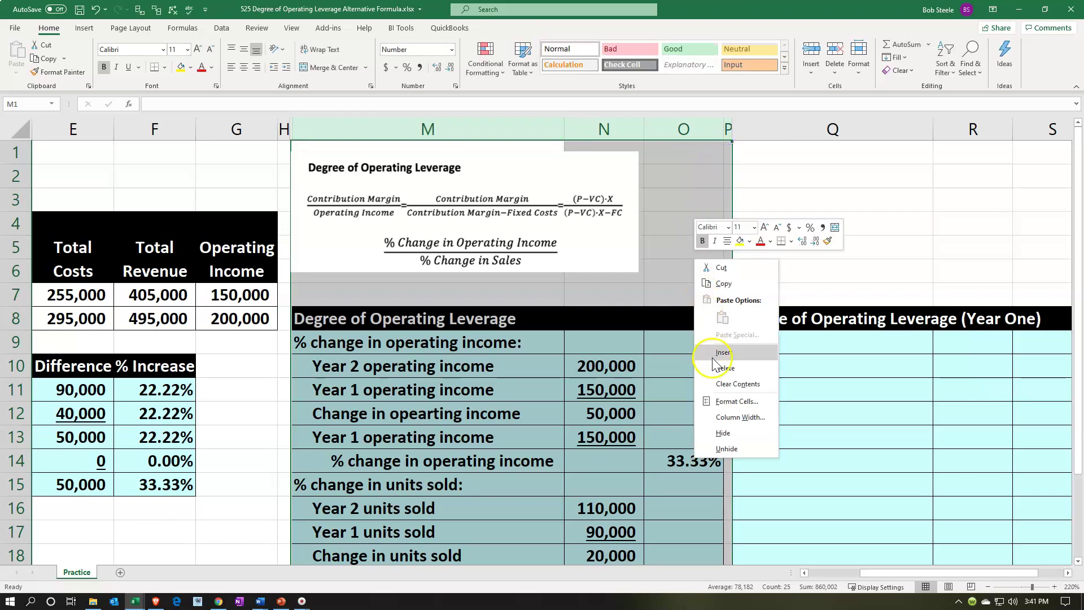
click(723, 434)
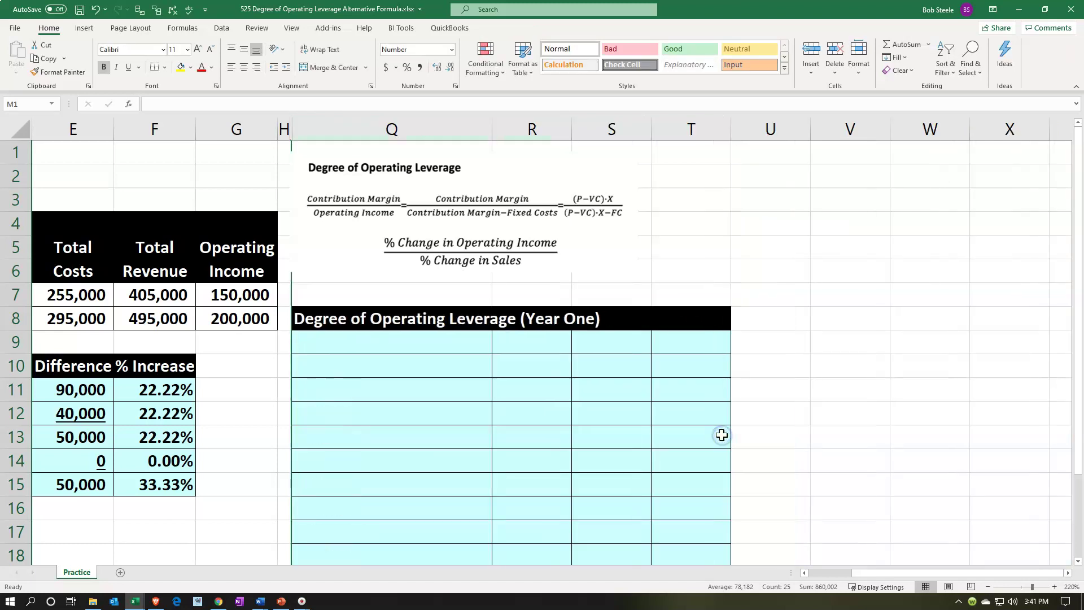
Show the year one and two data together with the Degree of Operating Leverage (Year One) table at 210% zoom.
click(451, 387)
key(Left)
key(Left)
key(Left)
key(Left)
key(Left)
key(Left)
key(Left)
key(Left)
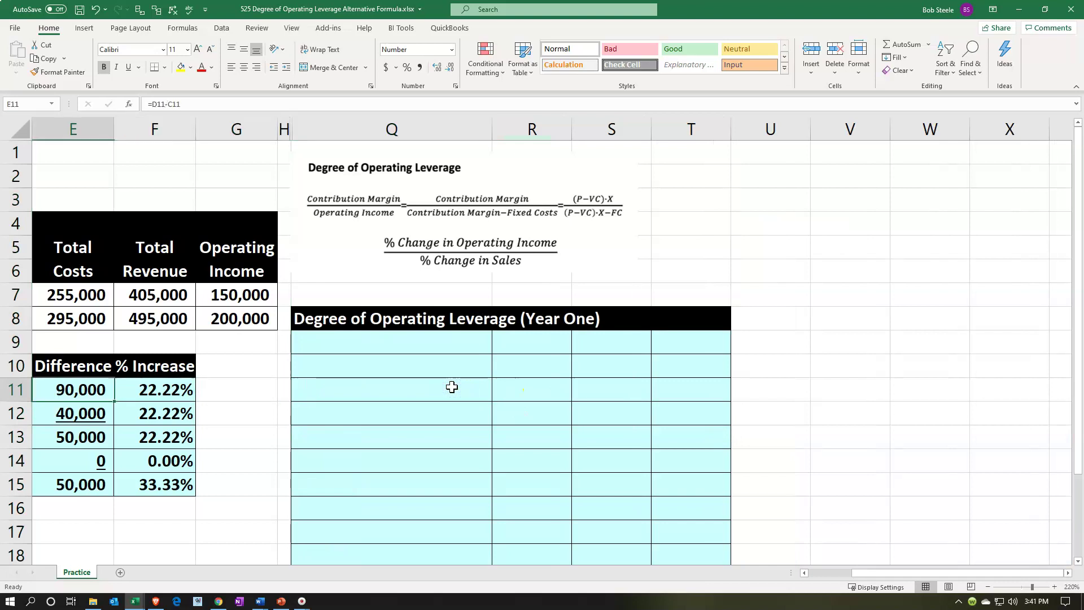
key(Right)
key(Right)
key(Right)
key(Right)
key(Right)
key(Right)
key(Right)
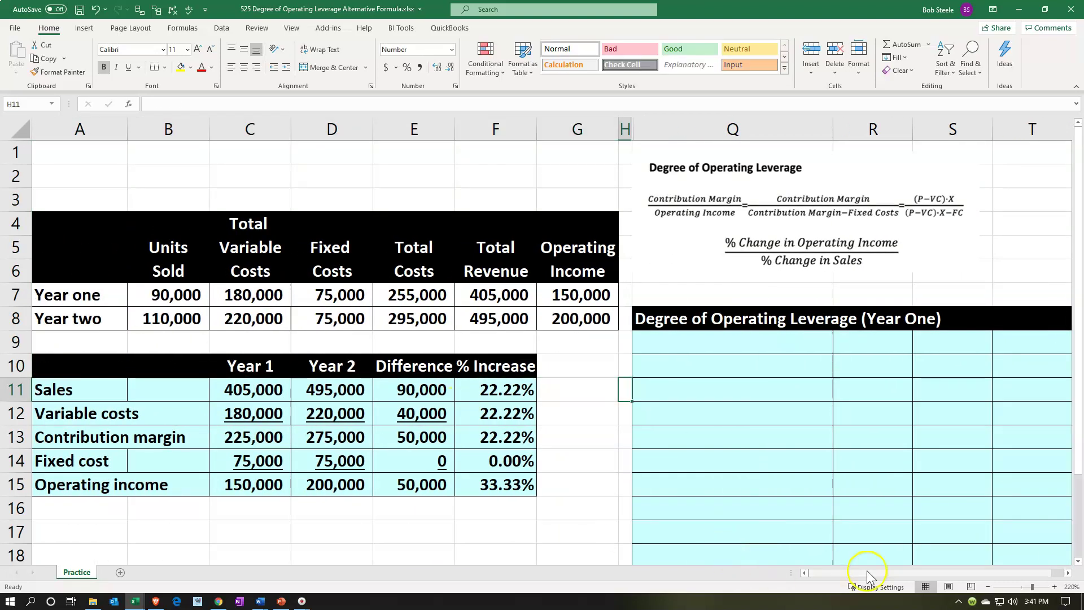
click(988, 587)
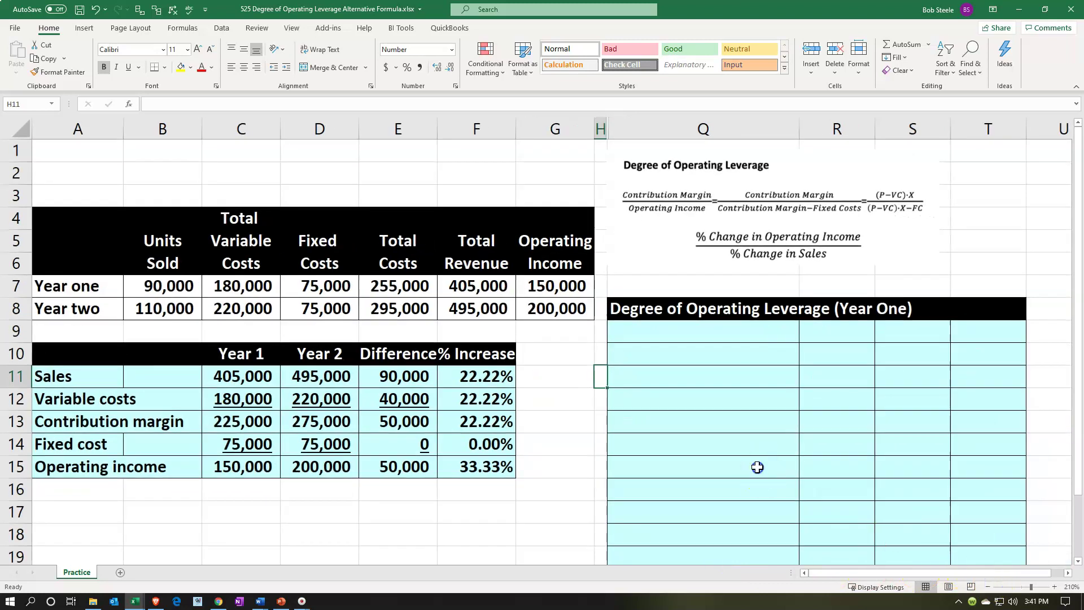
Enter the section heading "Contribution margin:" in Q9 of the Degree of Operating Leverage (Year One) table.
click(757, 466)
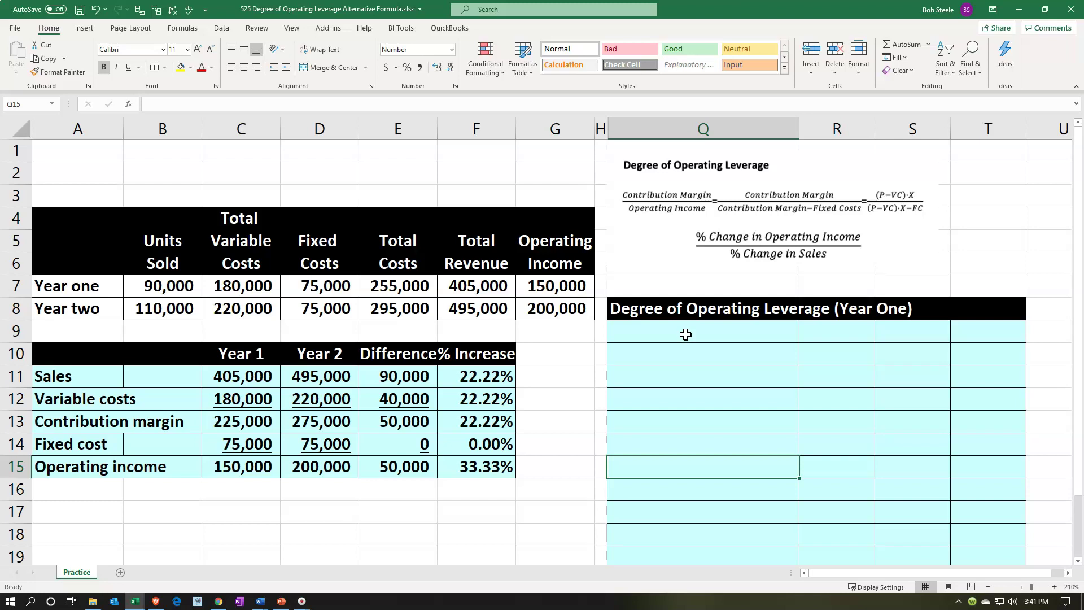
click(220, 424)
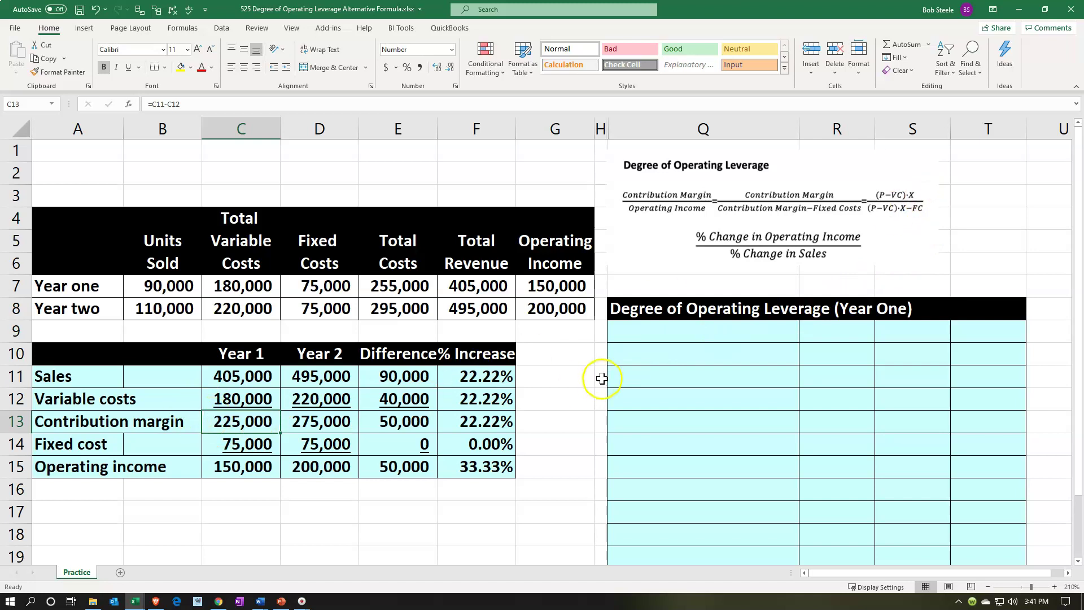
click(646, 334)
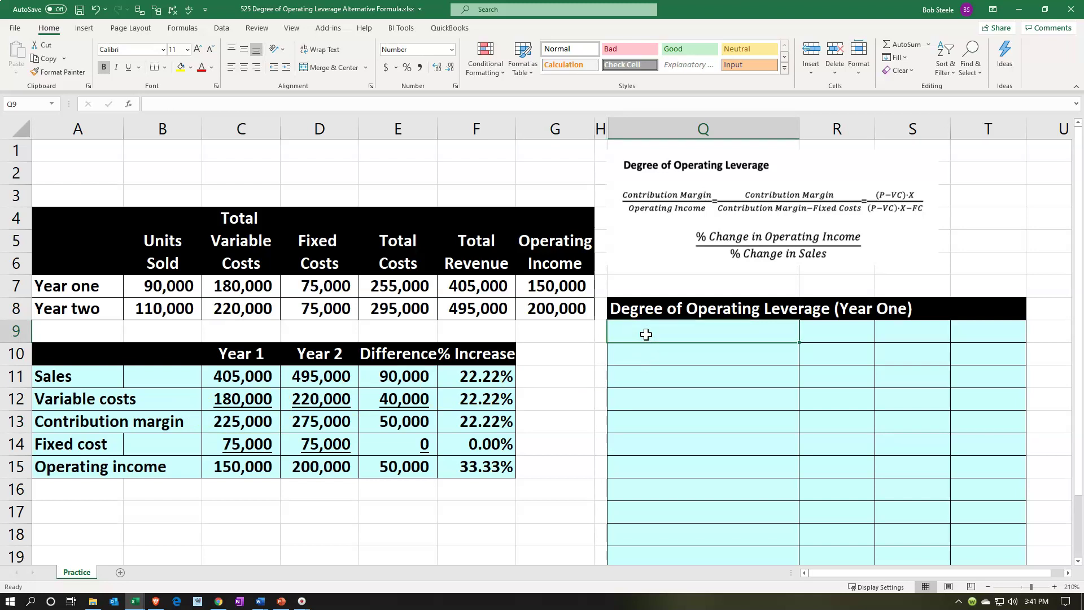
text(C)
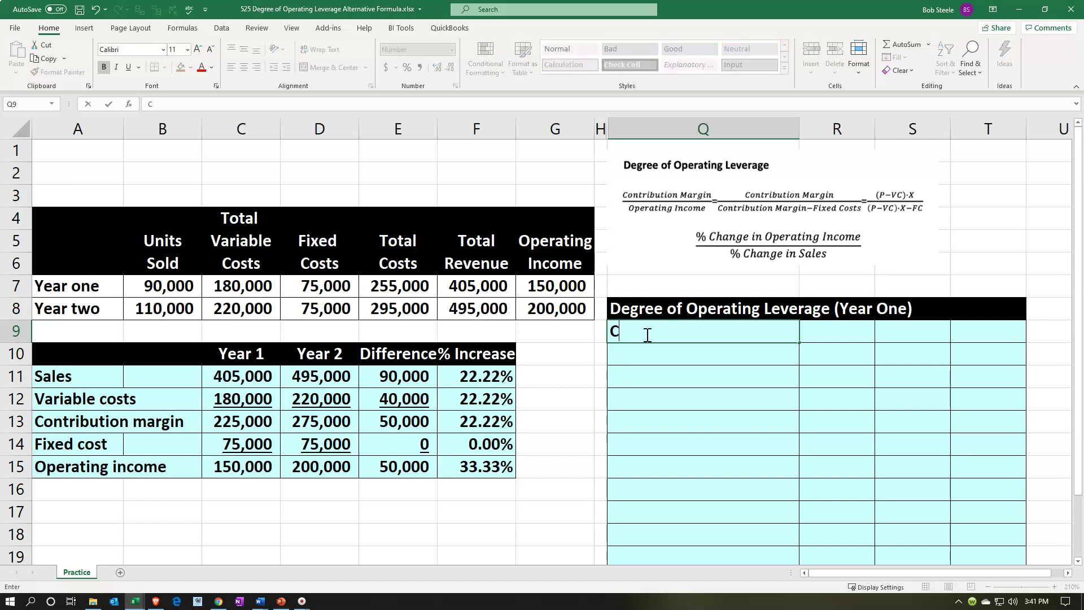
text(ontribution margin:)
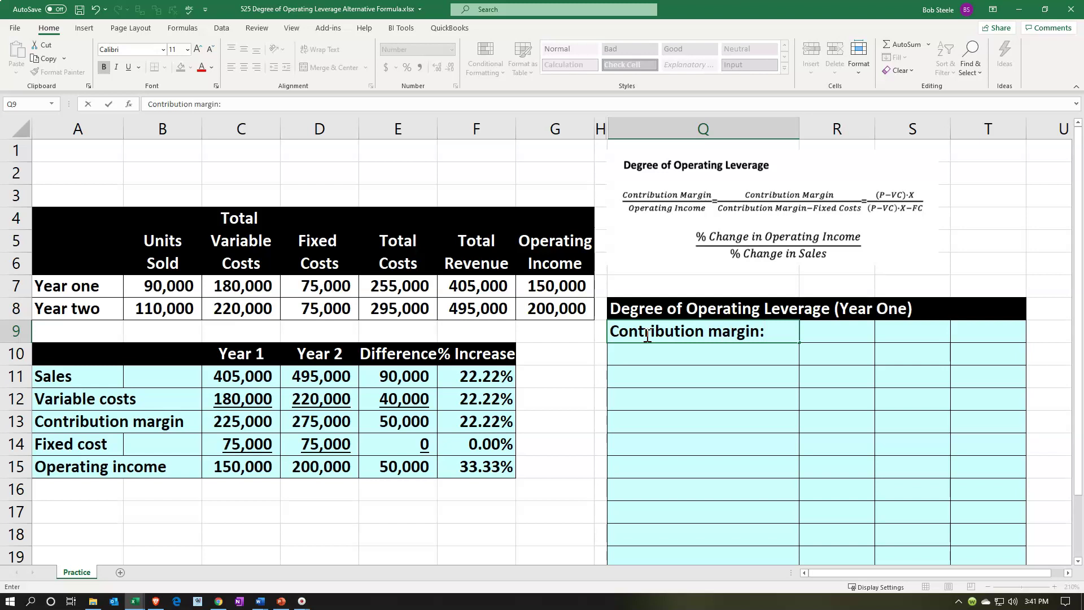
key(Return)
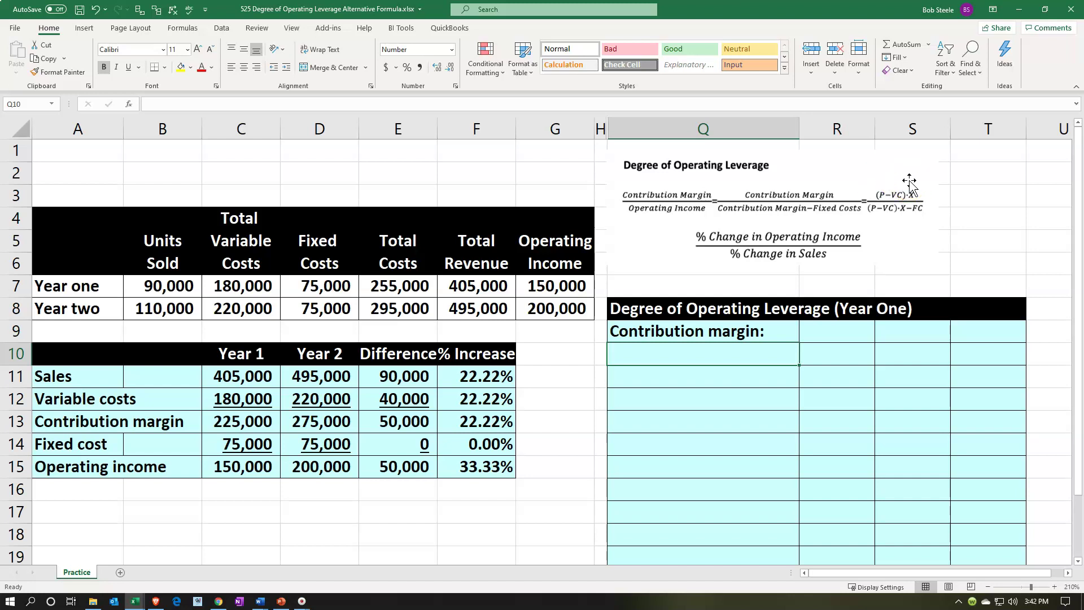
Label Q10 "Units sold" and link S10 to the year one units sold with =B7.
text(Units )
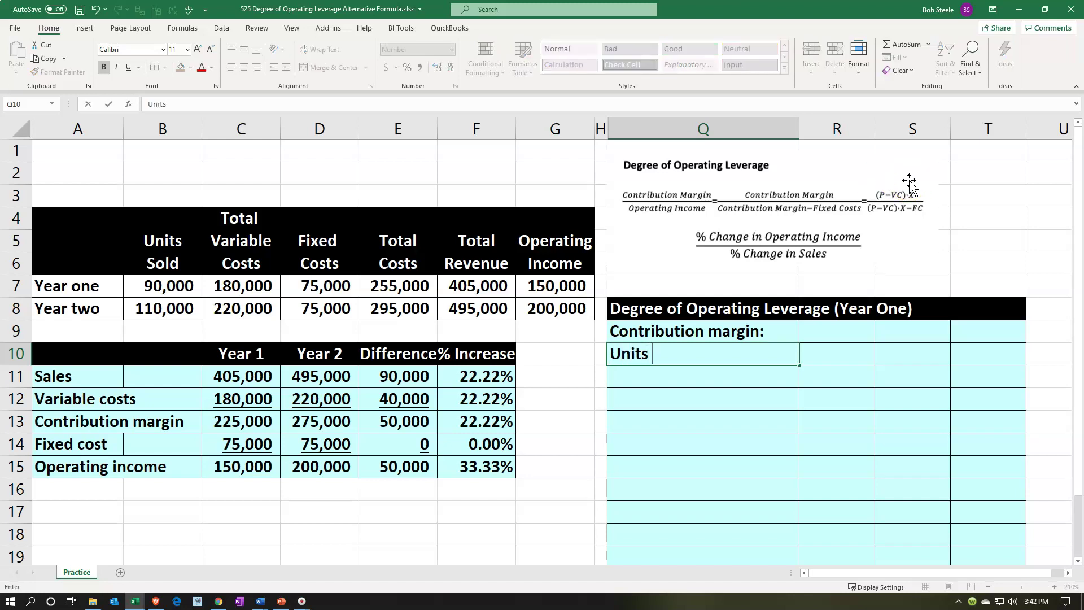
text(sold)
key(Tab)
key(Tab)
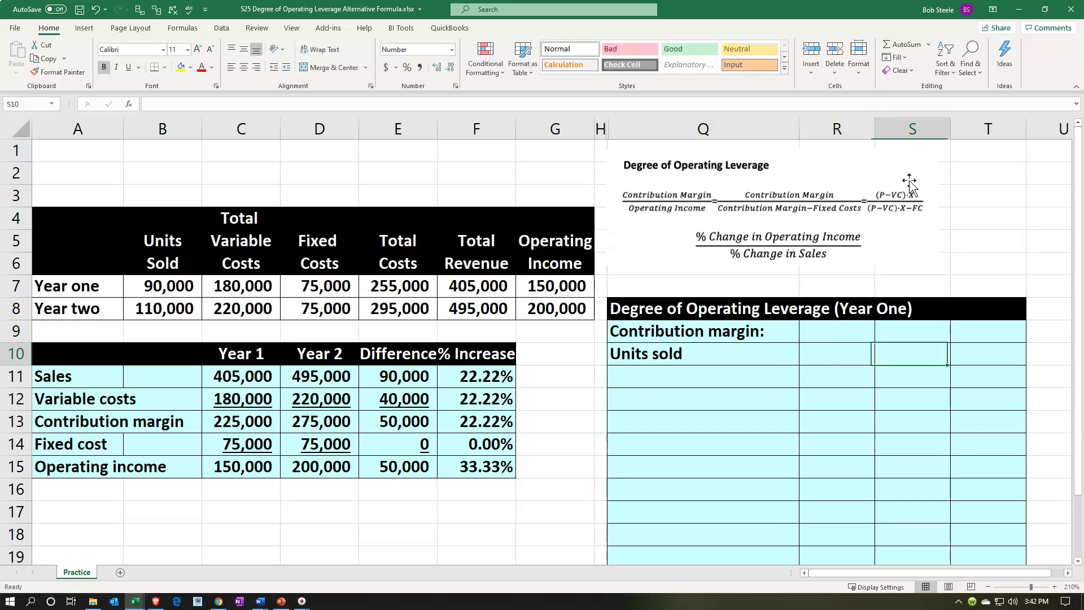
text(=)
key(Left)
key(Left)
key(Left)
key(Left)
key(Left)
key(Left)
key(Left)
key(Left)
key(Left)
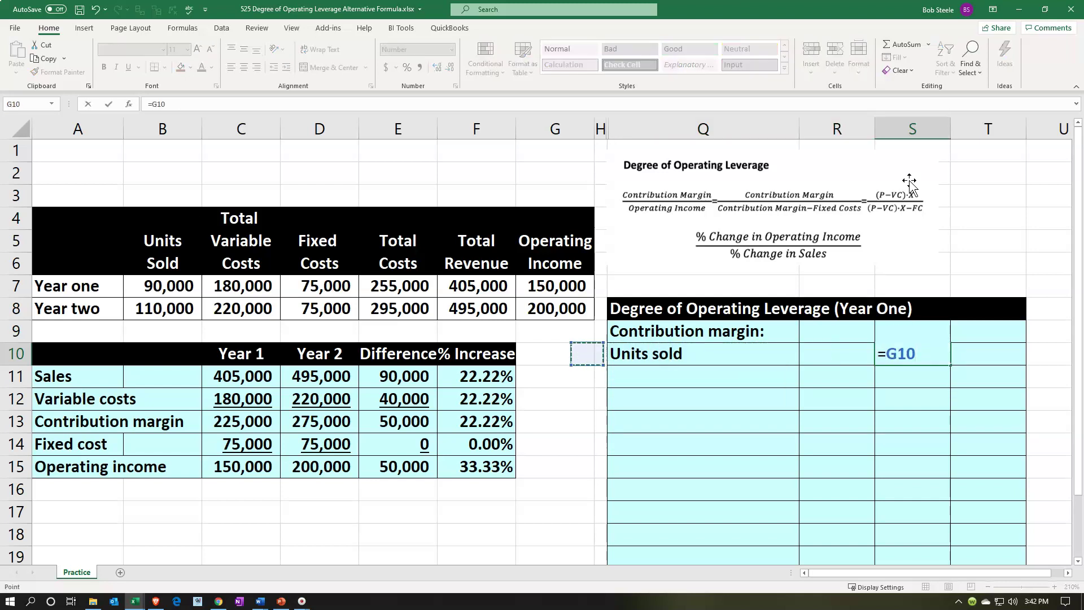
key(Up)
key(Up)
key(Up)
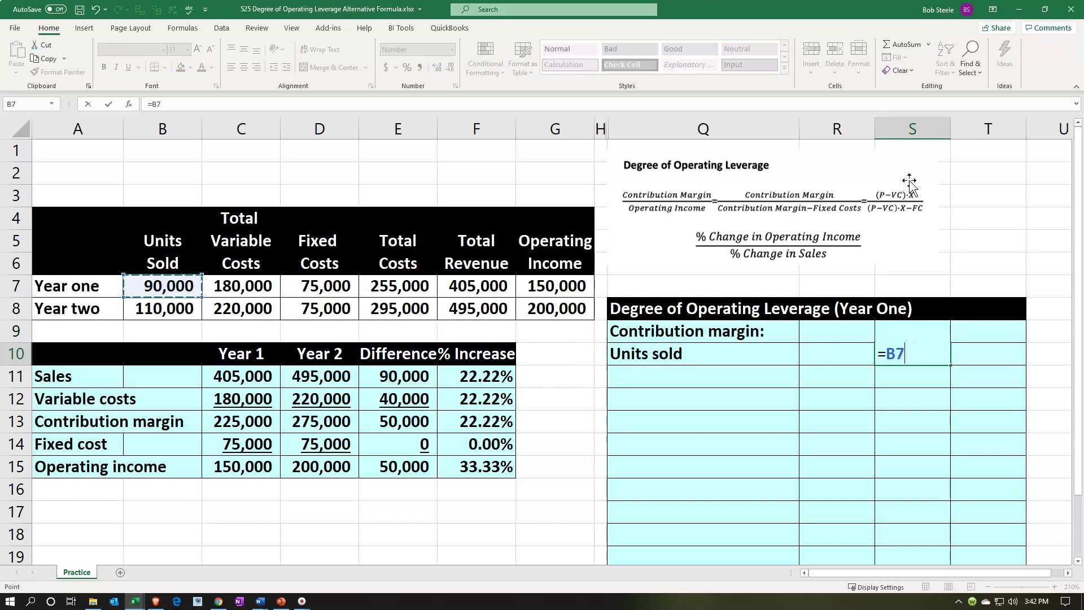
key(Return)
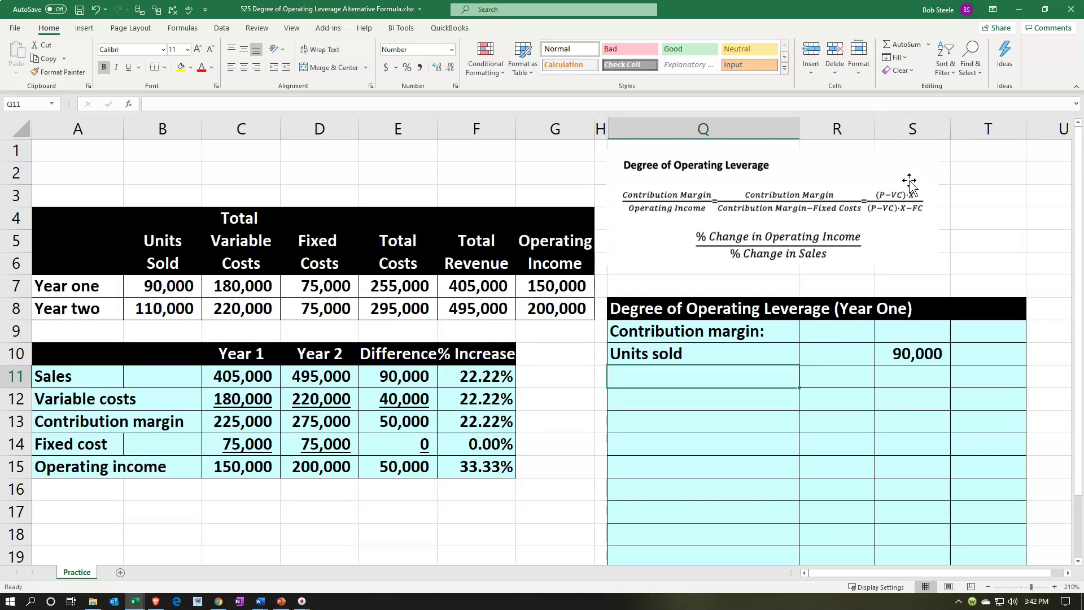
Enter the subheading "Contribution margin per unit:" in Q11.
text(Contributi)
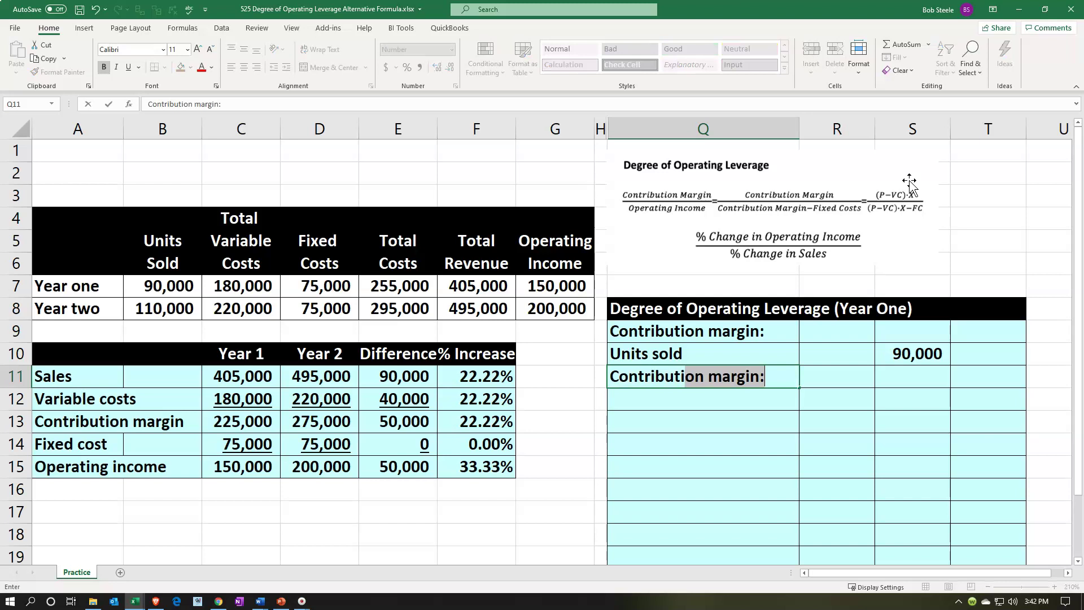
key(BackSpace)
text(on margin)
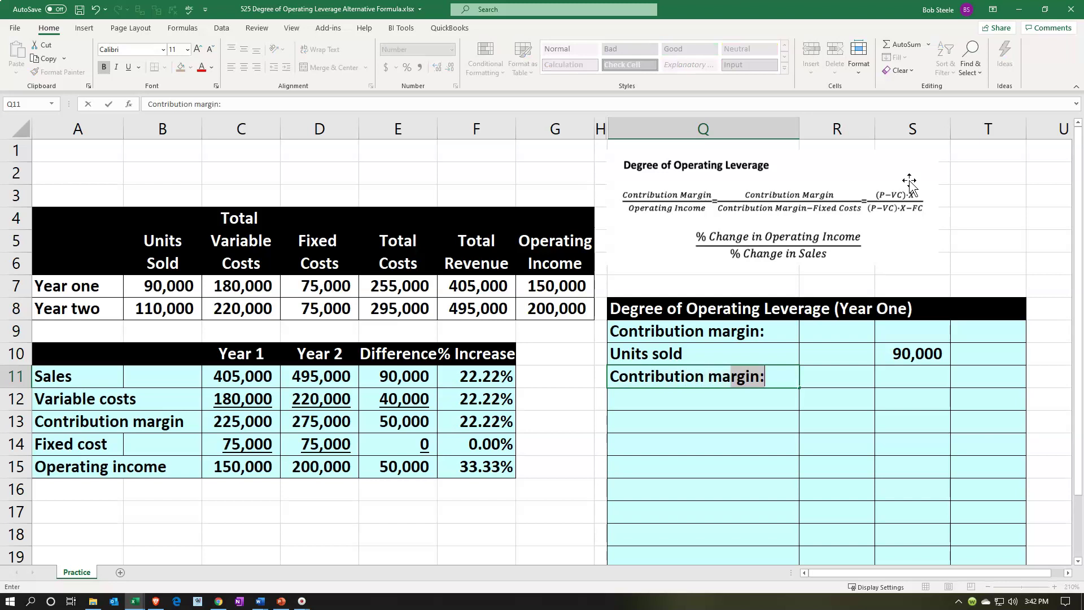
text( per unit:)
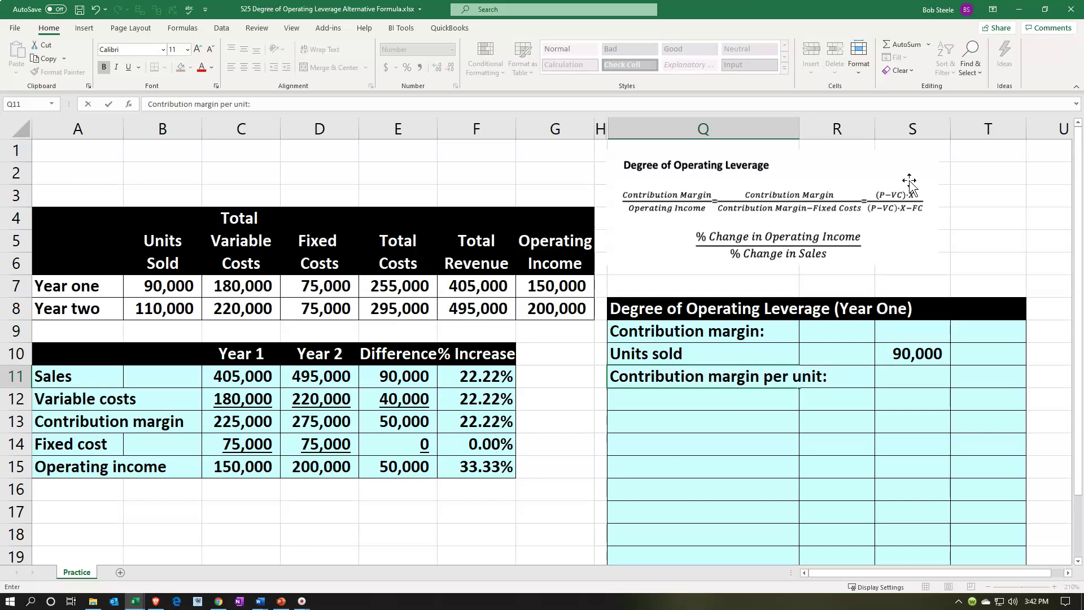
key(Return)
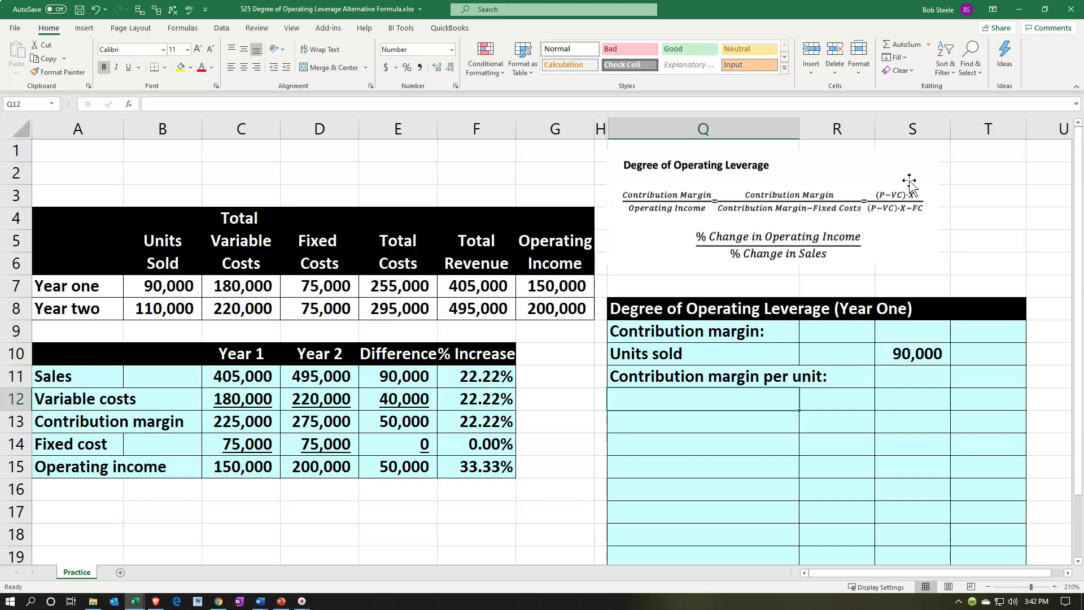
Enter the labels "Unit price", "Unit variable cost" and "Contribution margin per unit" in Q12 through Q14.
text(Unit price)
key(Return)
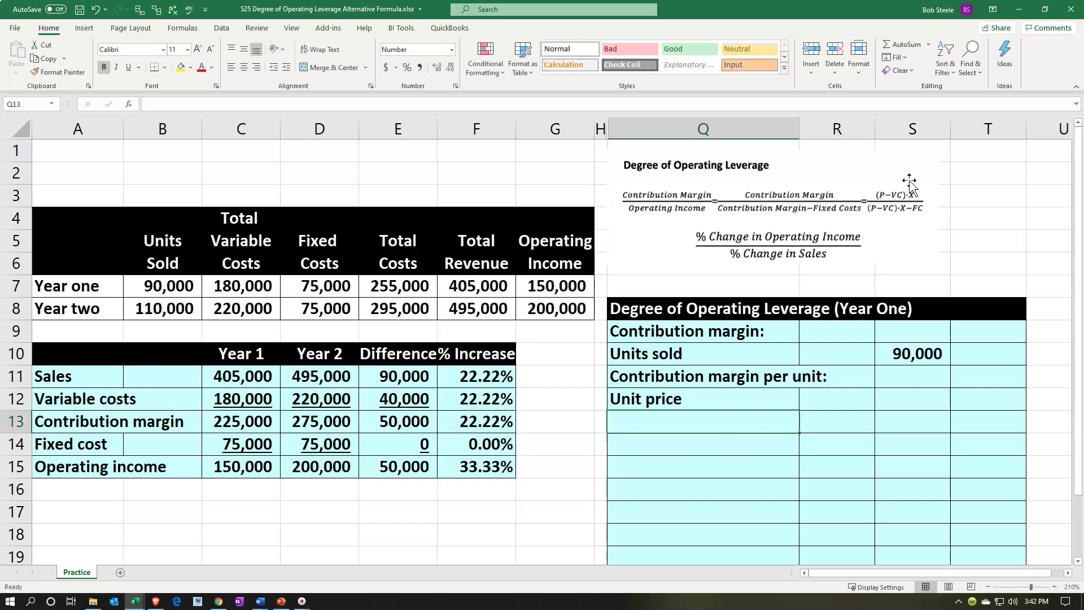
text(Unit cos)
key(BackSpace)
key(BackSpace)
key(BackSpace)
text(variable cost)
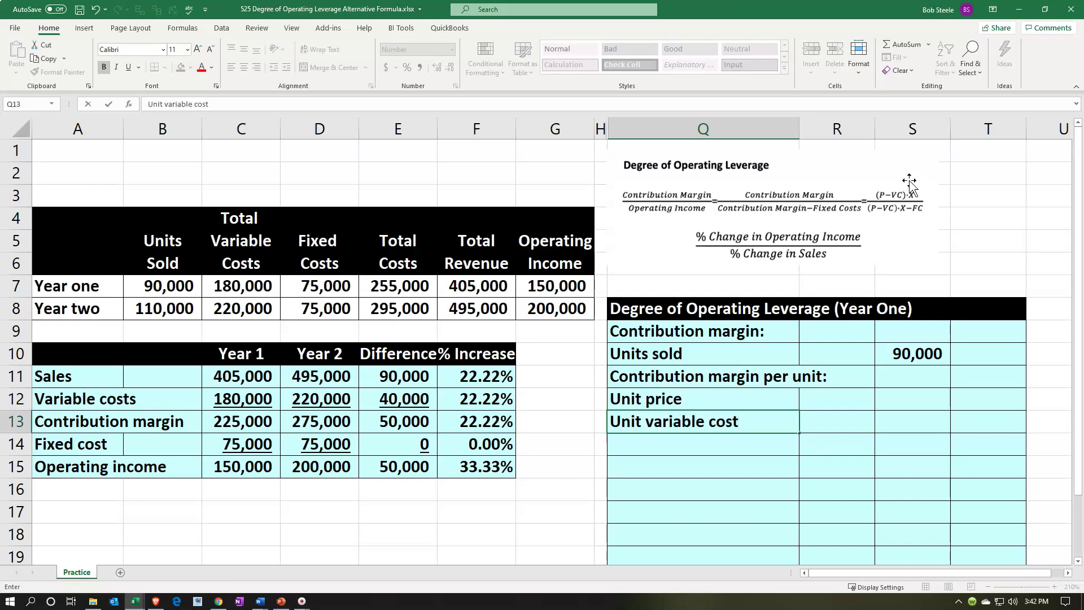
key(Return)
text(Contribution ma)
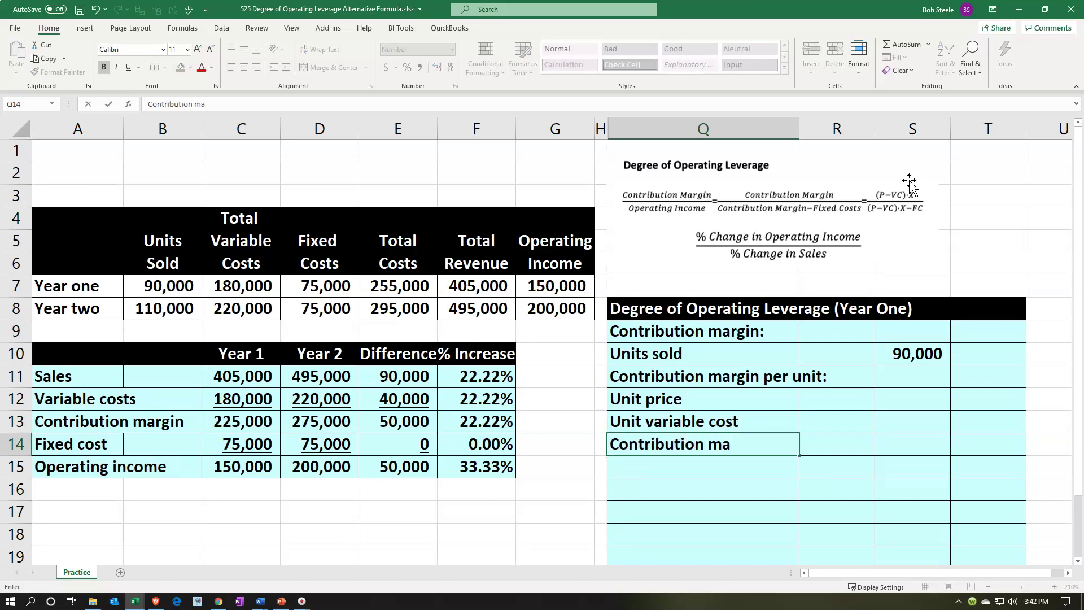
text(rgin per unit)
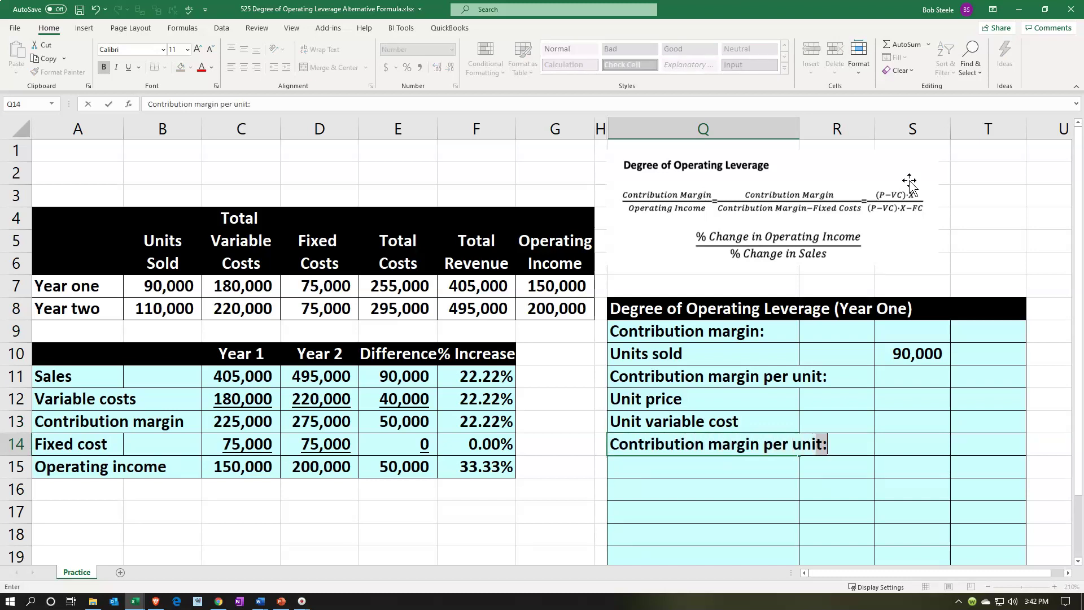
key(Up)
Calculate the unit price in R12 by dividing year one total revenue by units sold with =F7/B7.
key(Up)
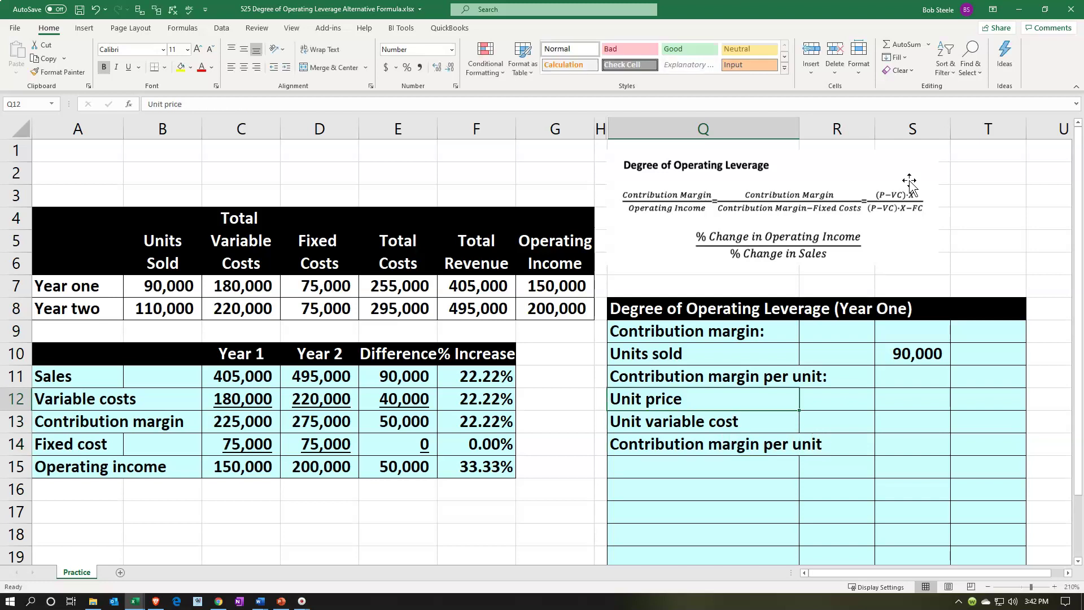
key(Right)
key(Right)
key(Left)
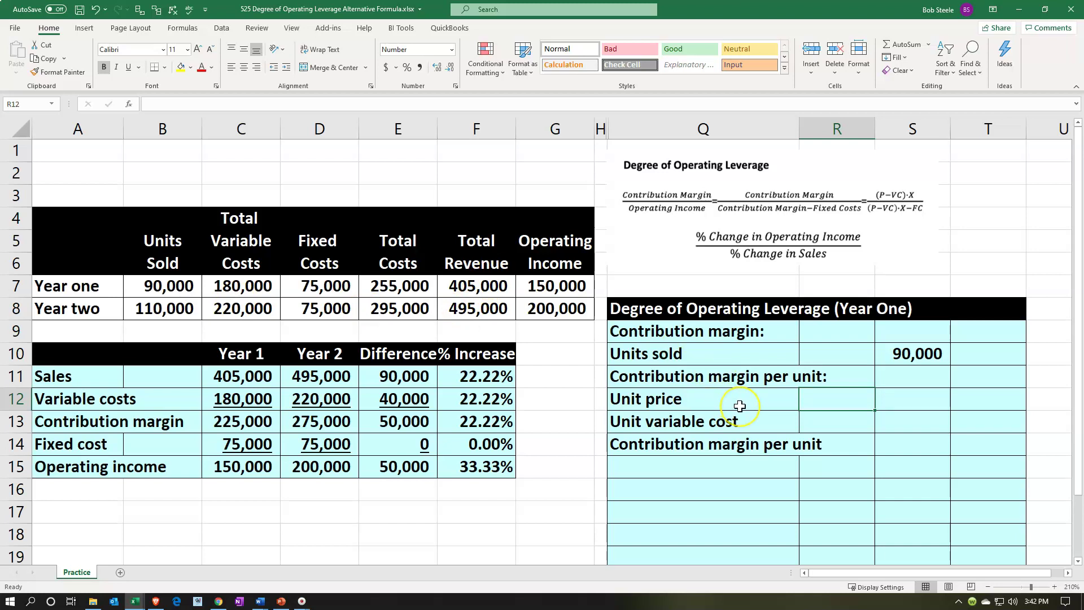
text(=)
key(Left)
key(Left)
key(Left)
key(Left)
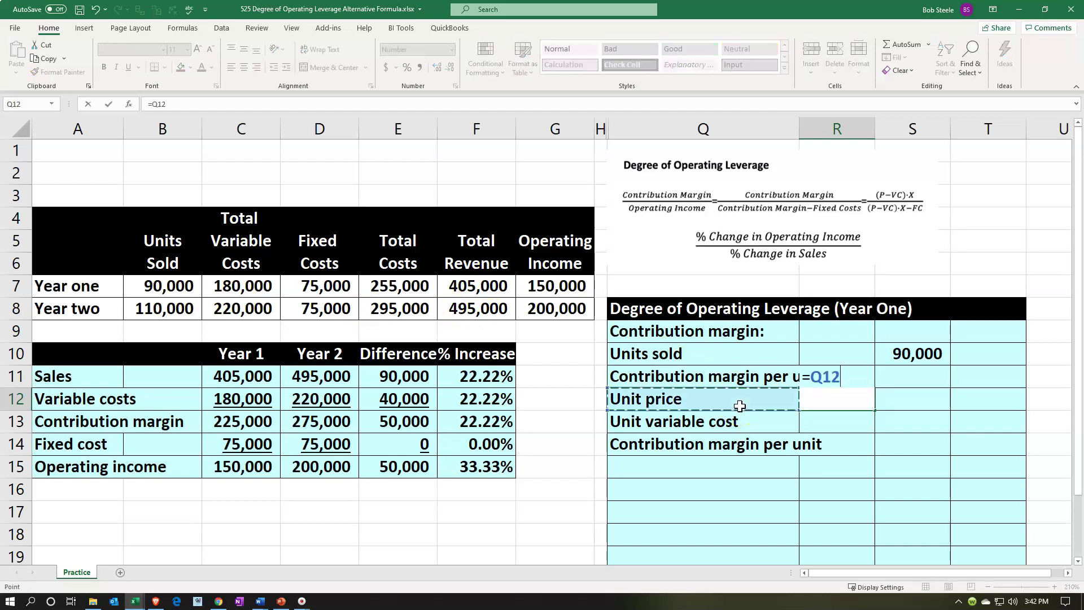
key(Up)
key(Up)
key(Up)
key(Up)
key(Up)
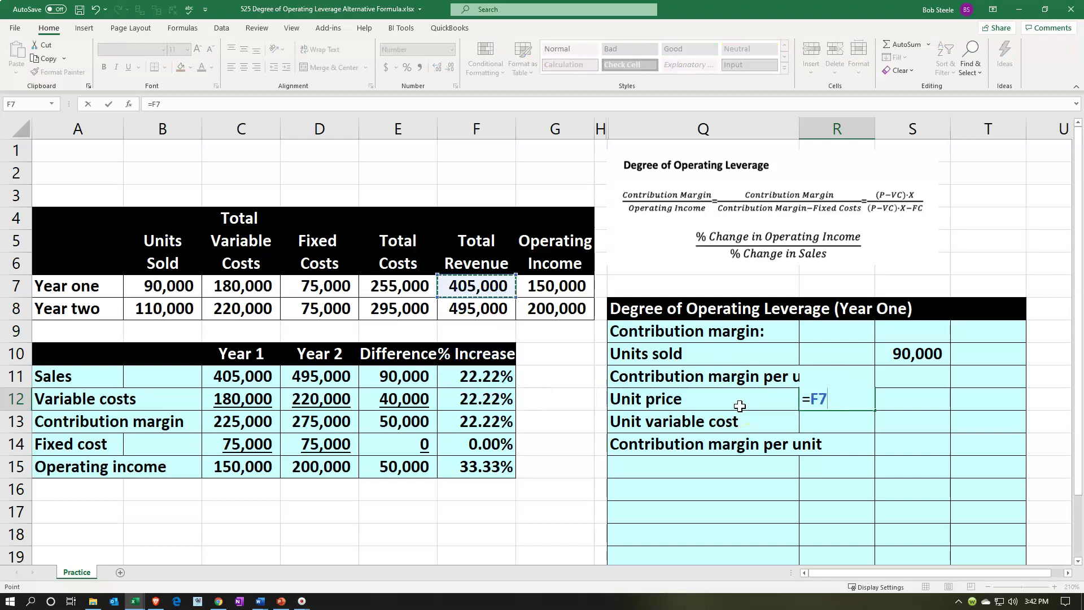
text(/)
key(Left)
key(Left)
key(Left)
key(Left)
key(Left)
key(Left)
key(Left)
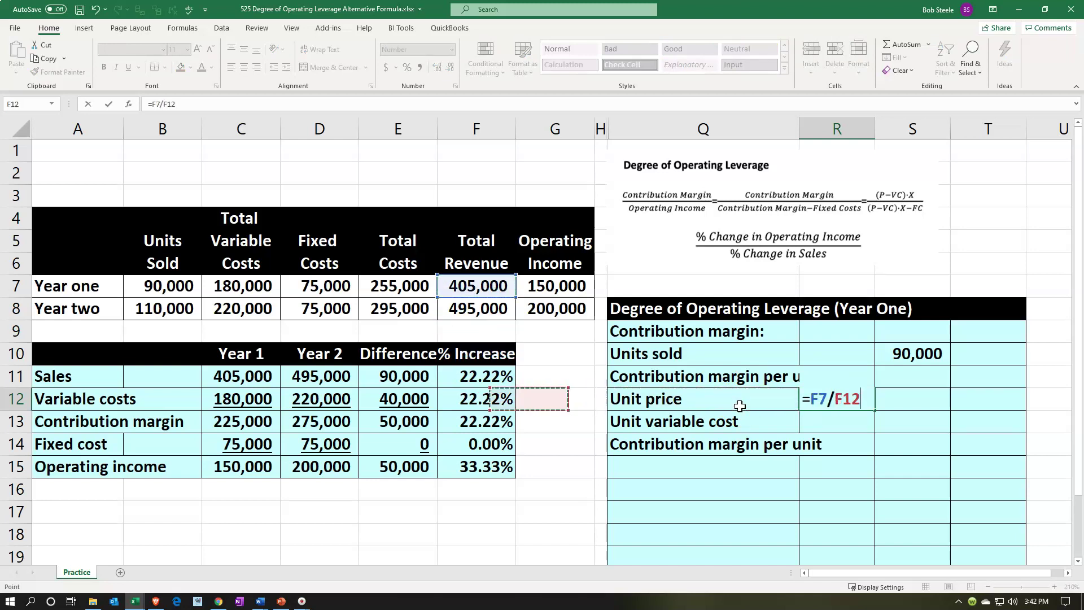
key(Left)
key(Up)
key(Up)
key(Up)
key(Up)
key(Up)
key(Return)
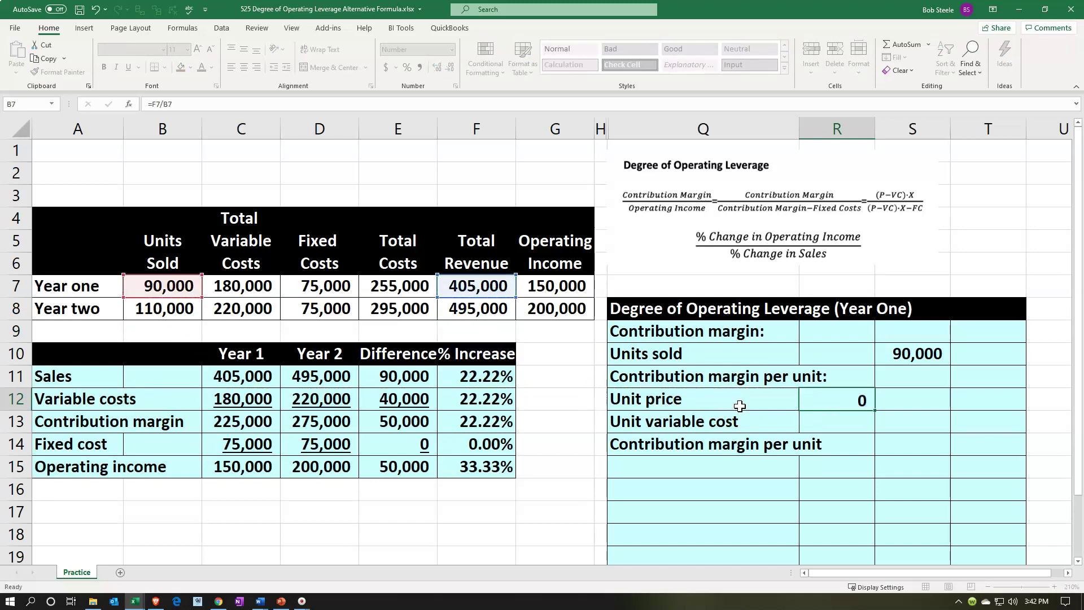
Format the unit price in R12 to show two decimal places.
key(Up)
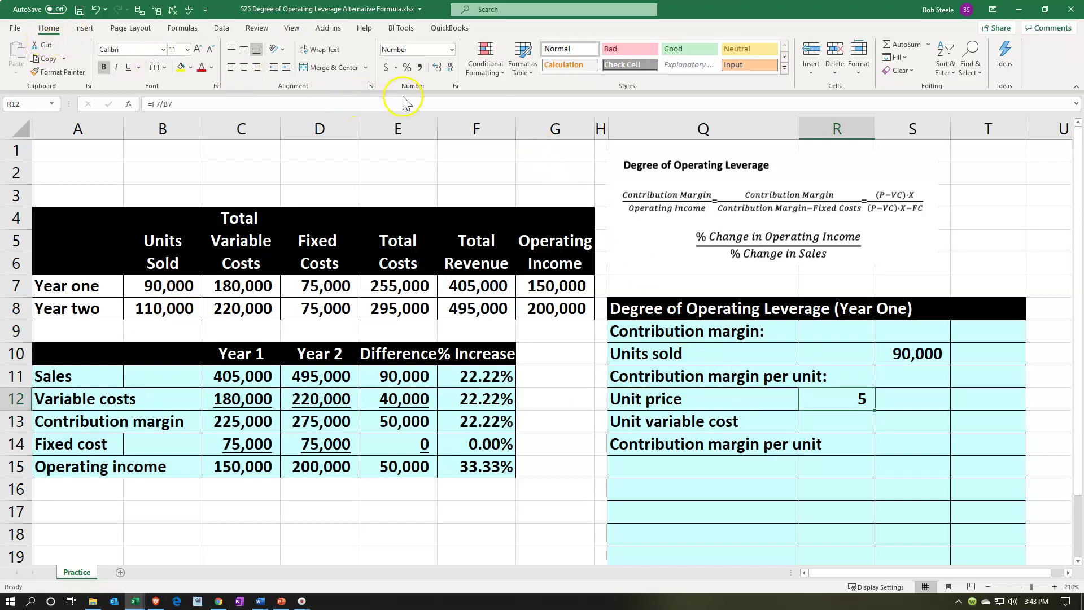
click(437, 68)
click(438, 67)
click(438, 67)
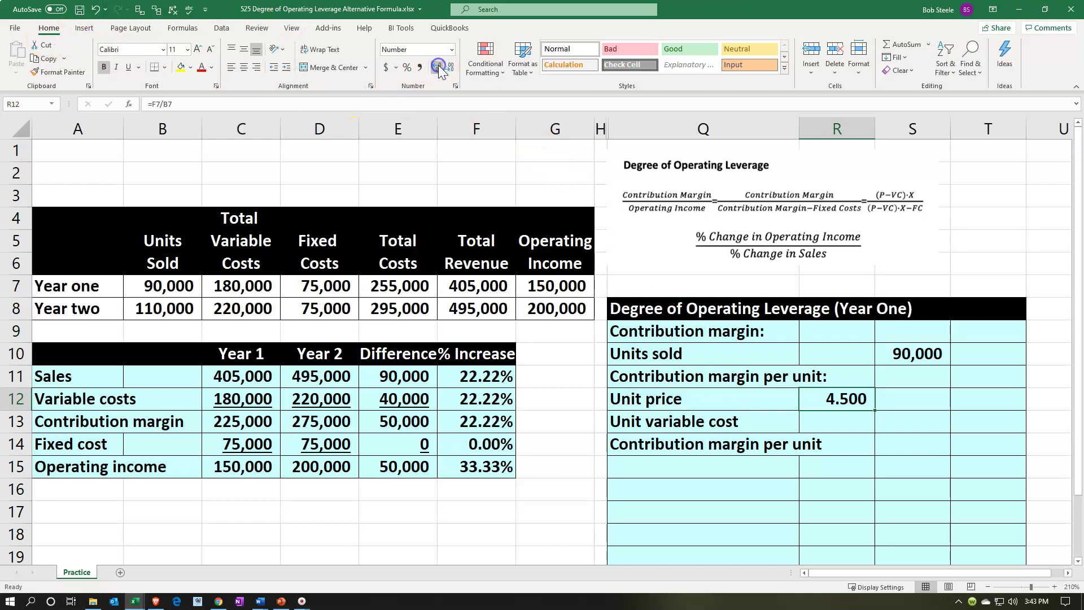
click(450, 67)
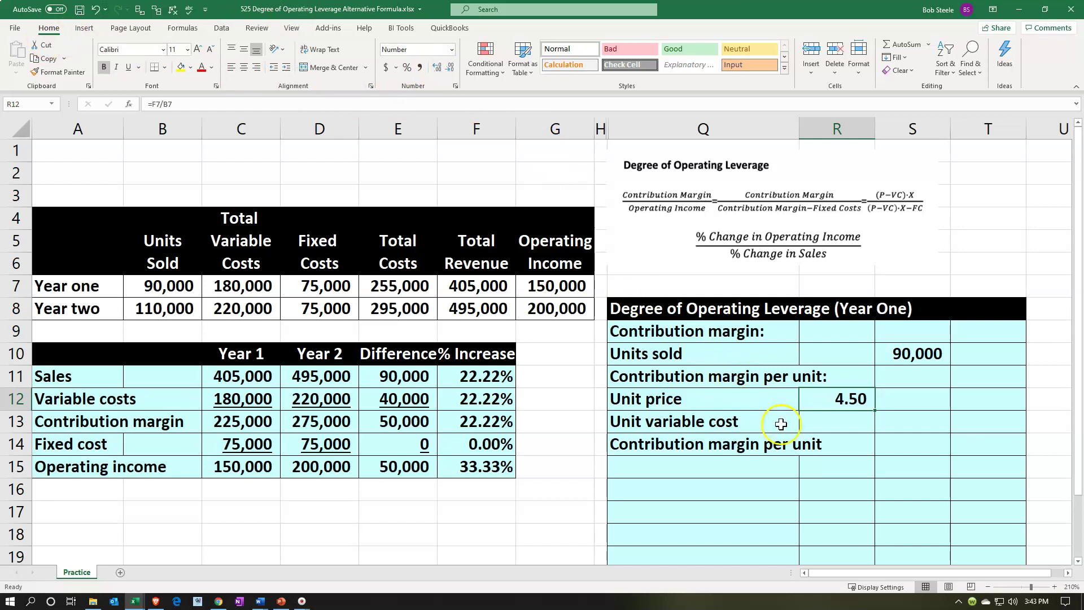
Calculate the unit variable cost in R13 by dividing year one total variable costs by units sold with =C7/B7.
click(830, 419)
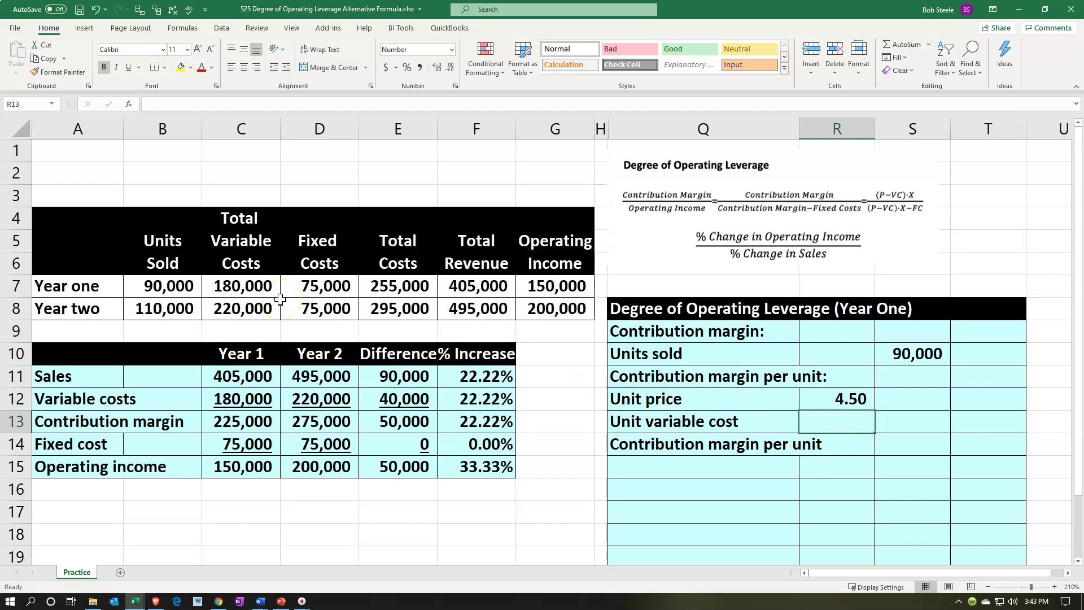
text(=)
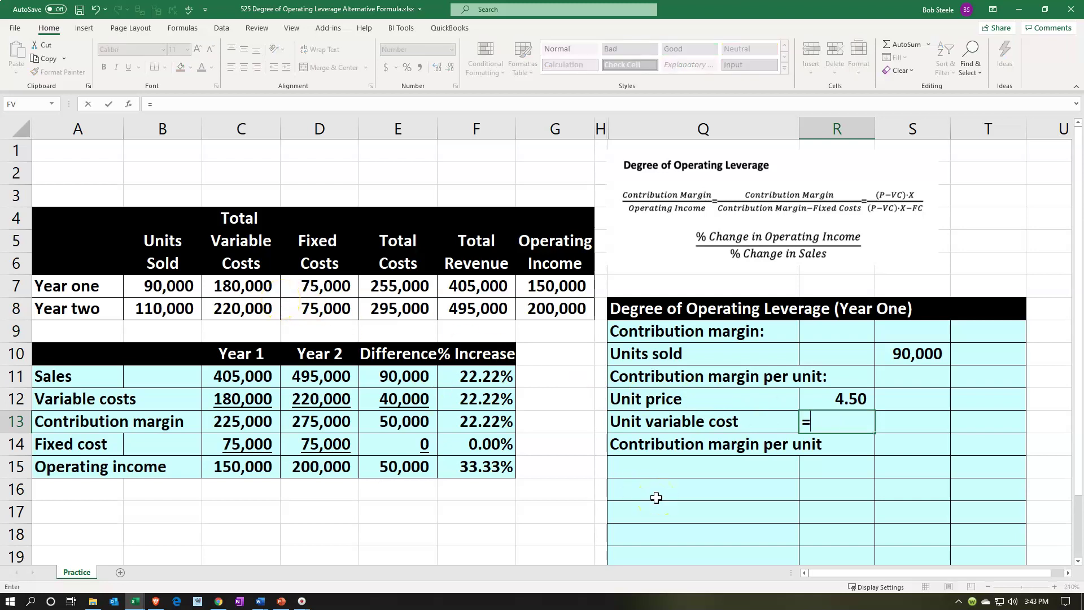
key(Left)
key(Left)
key(Left)
key(Left)
key(Left)
key(Left)
key(Up)
key(Up)
key(Up)
key(Up)
key(Up)
key(Up)
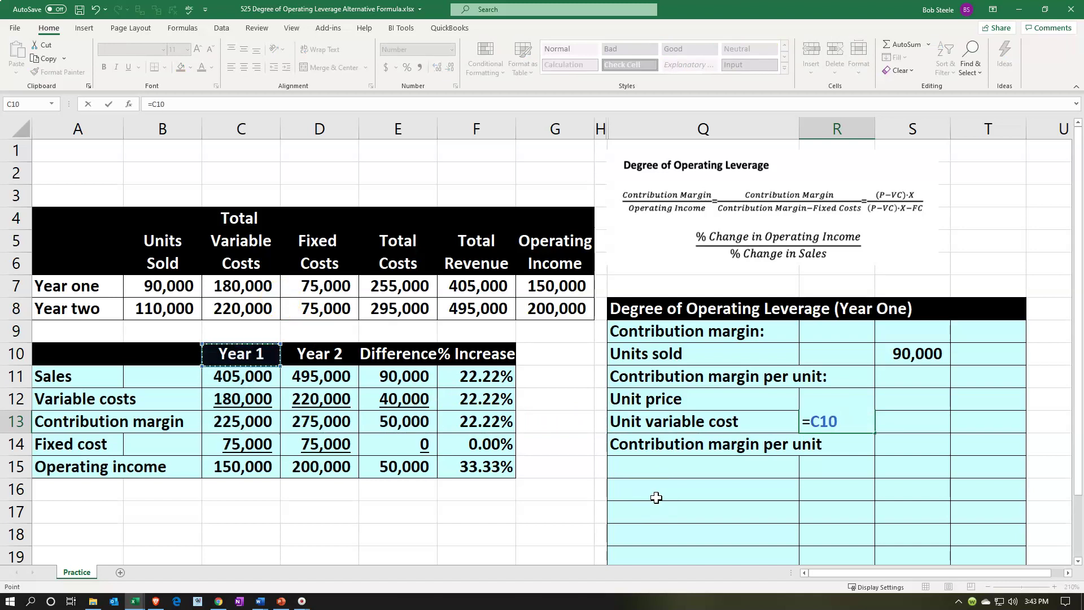
text(/)
key(Left)
key(Left)
key(Left)
key(Left)
key(Left)
key(Left)
key(Left)
key(Left)
key(Up)
key(Up)
key(Up)
key(Up)
key(Up)
key(Up)
key(ctrl+Return)
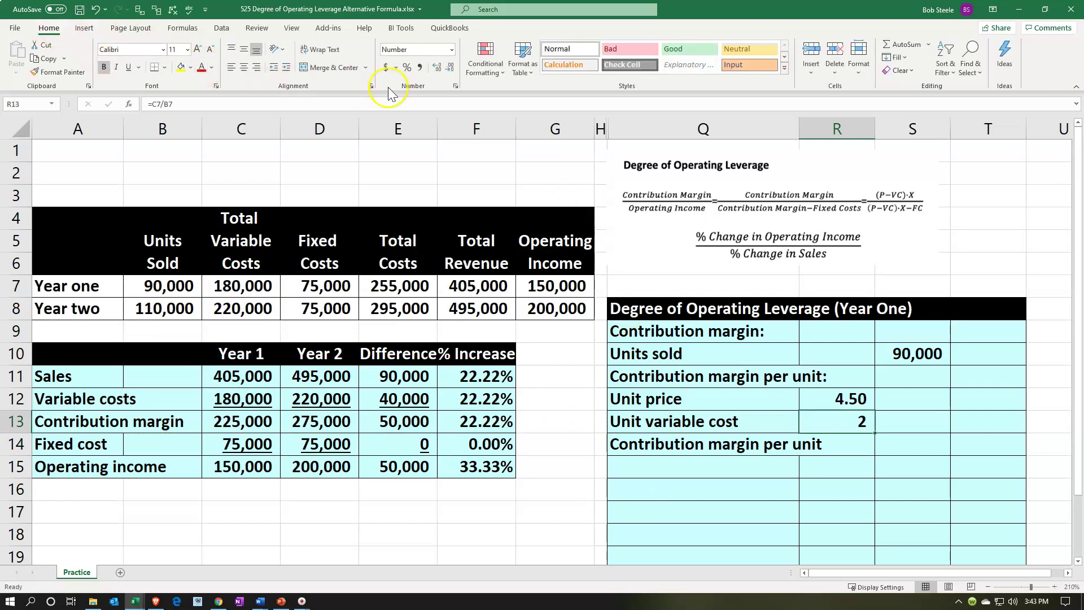
Format the unit variable cost in R13 with two decimal places and an underline.
click(436, 69)
click(437, 68)
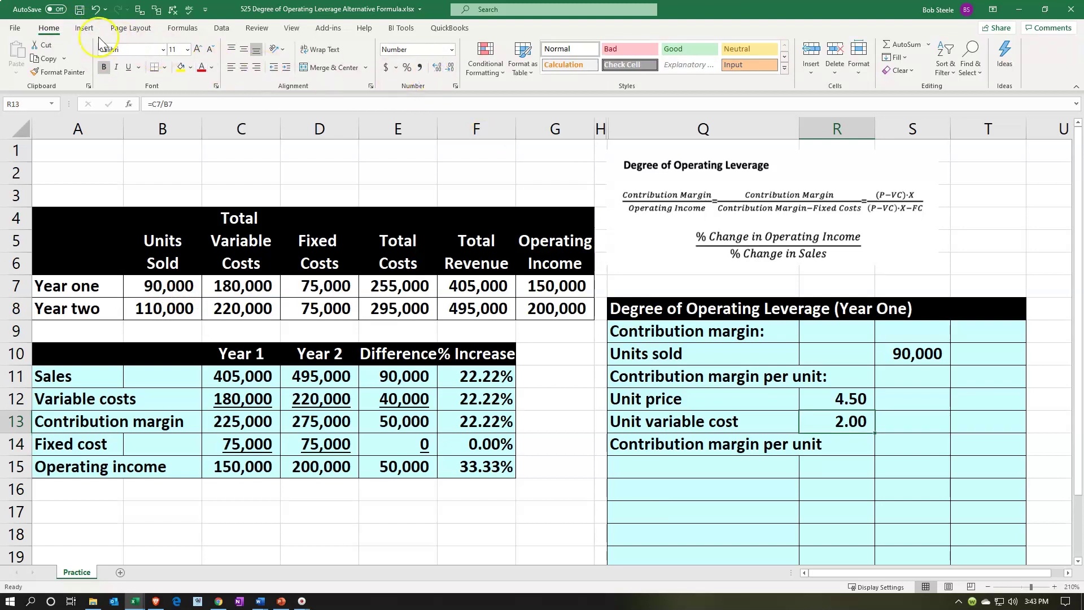
click(128, 67)
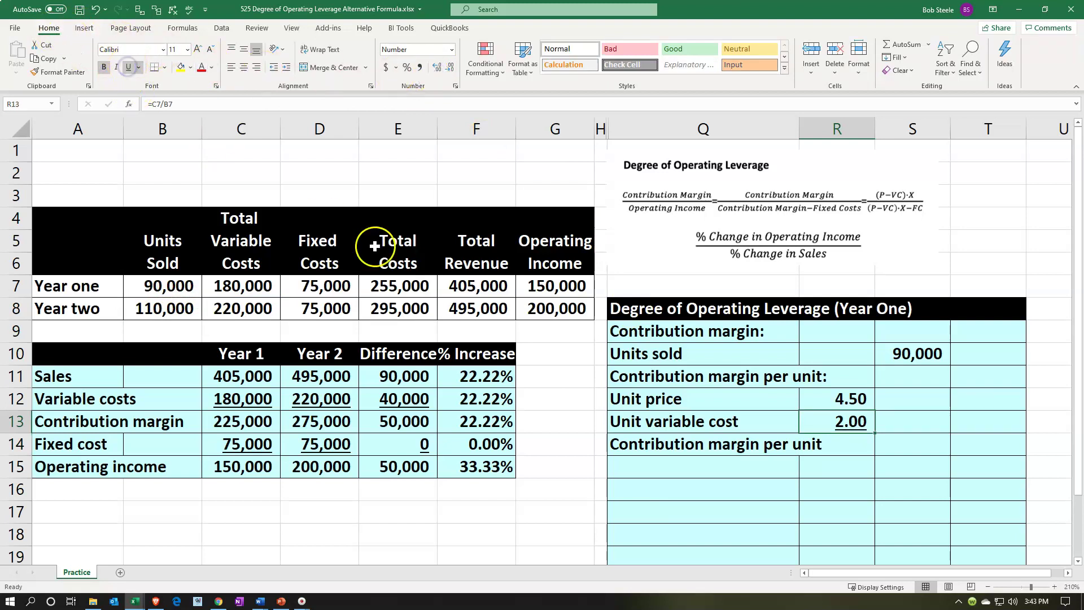
Calculate the contribution margin per unit in S14 by subtracting unit variable cost from unit price with =R12-R13.
click(915, 443)
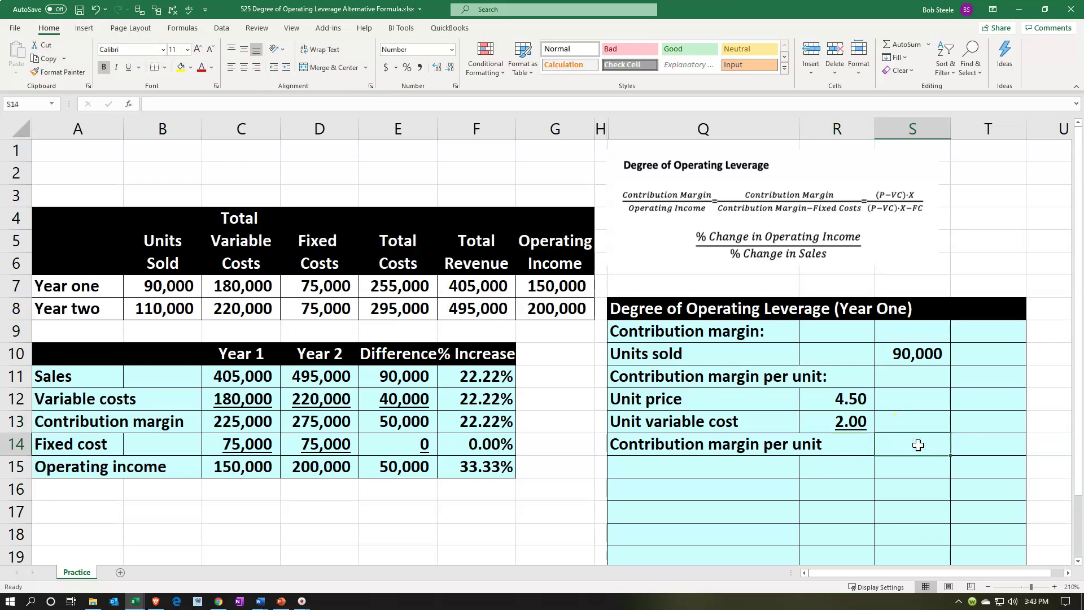
text(=)
key(Left)
key(Up)
key(Up)
text(-)
key(Left)
key(Down)
key(Up)
key(Up)
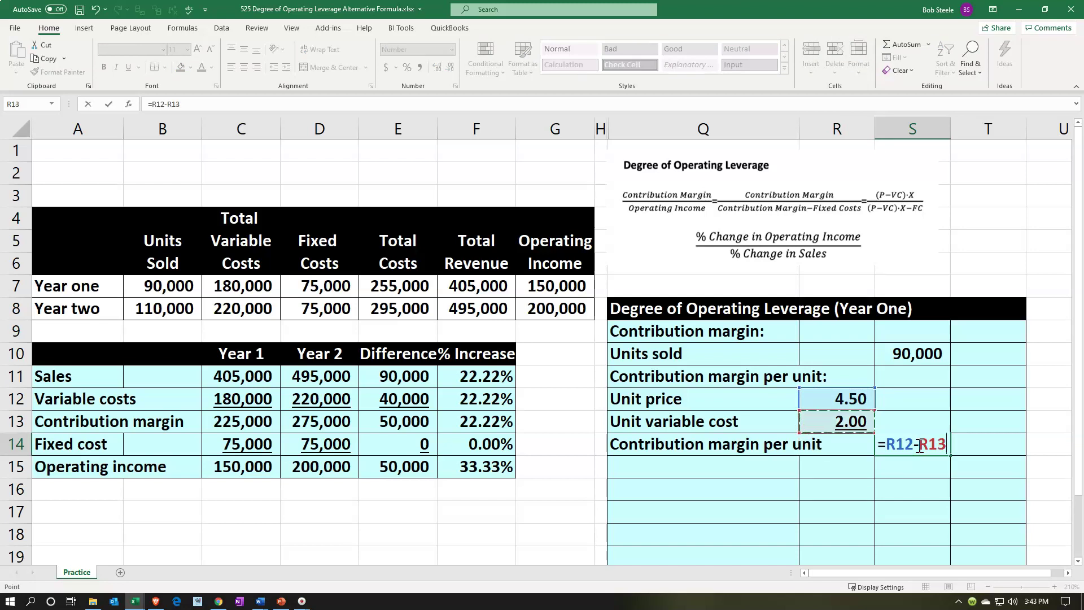
key(Return)
Format the contribution margin per unit in S14 with two decimal places and an underline.
click(917, 445)
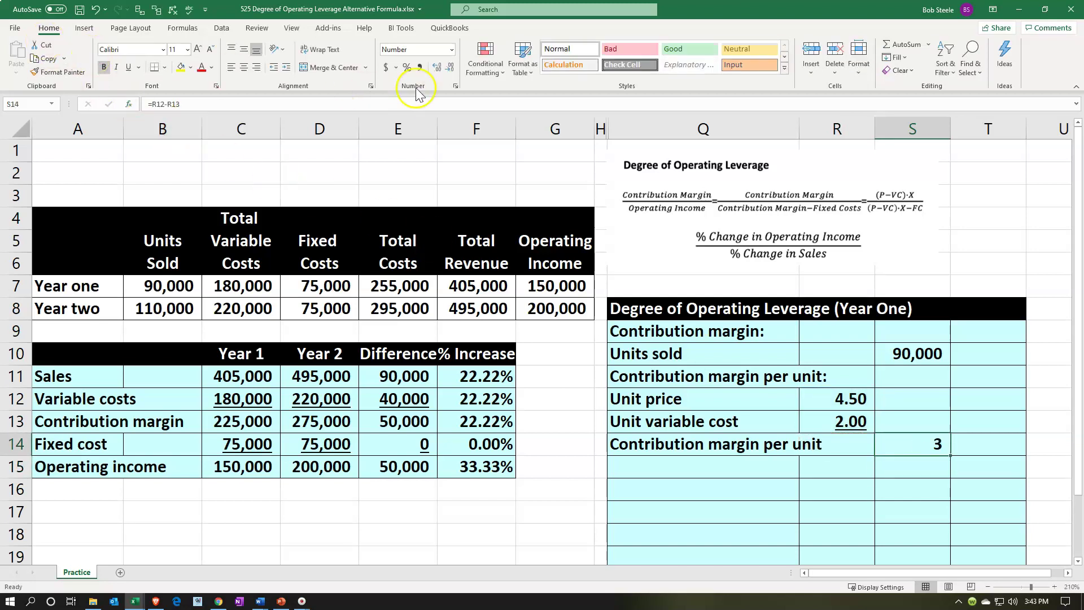
click(437, 68)
click(436, 67)
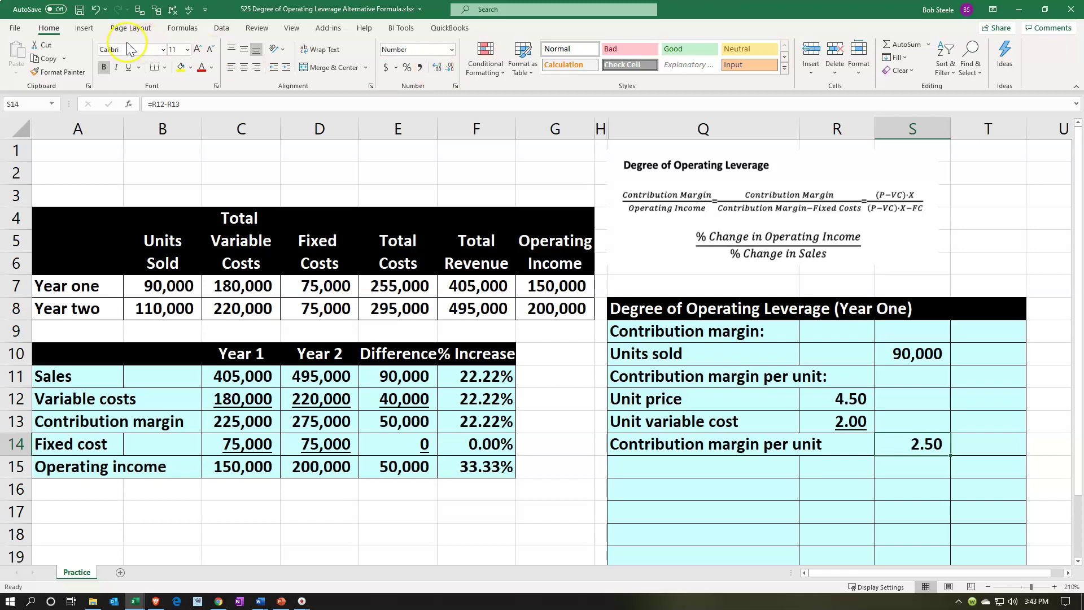
click(129, 67)
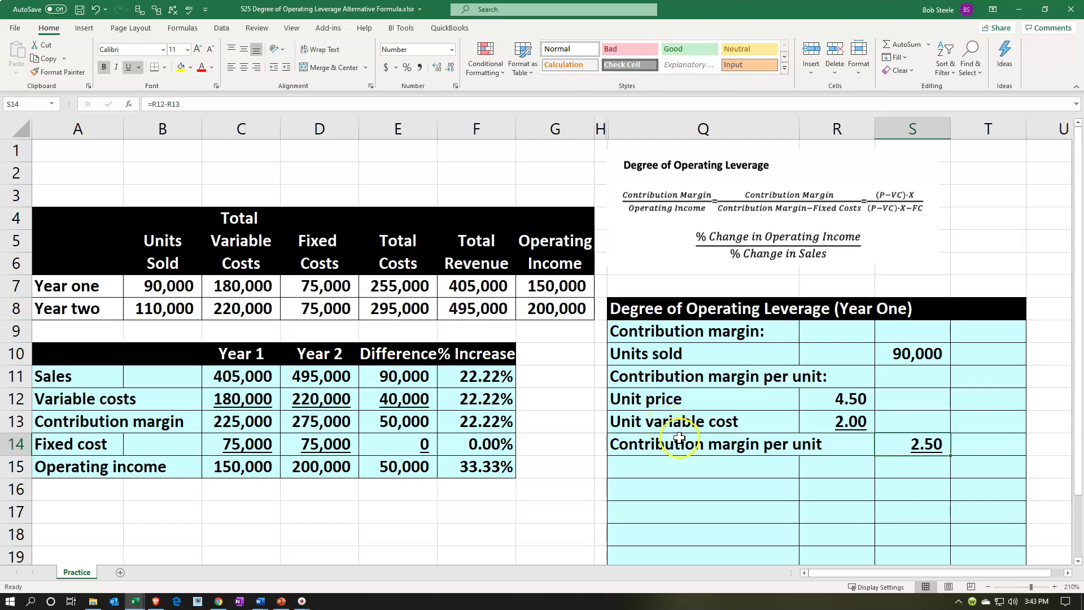
Label Q15 as "Contribution margin".
click(684, 461)
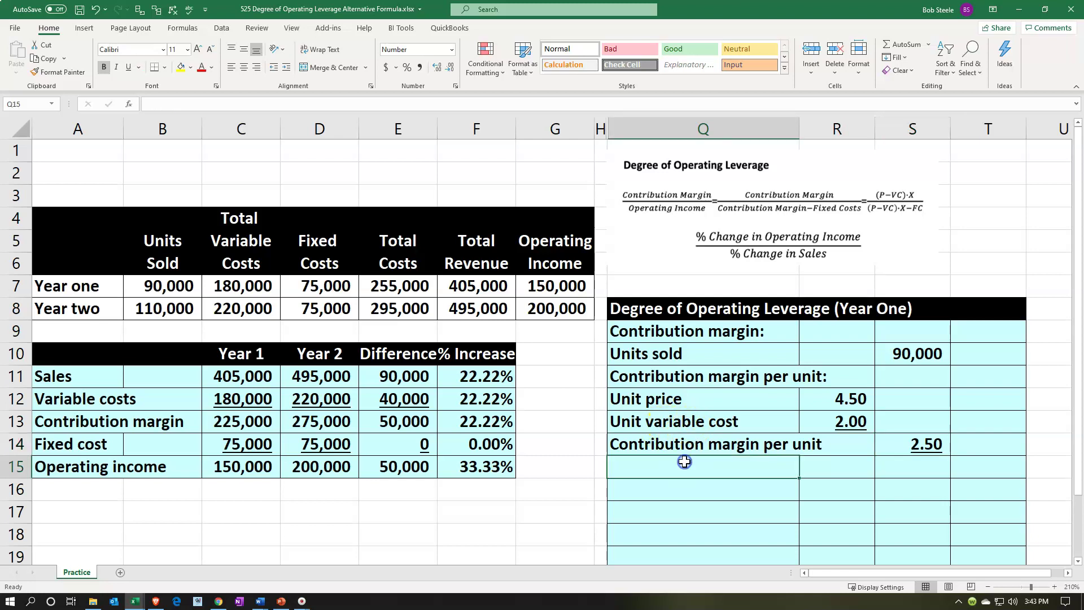
text(C)
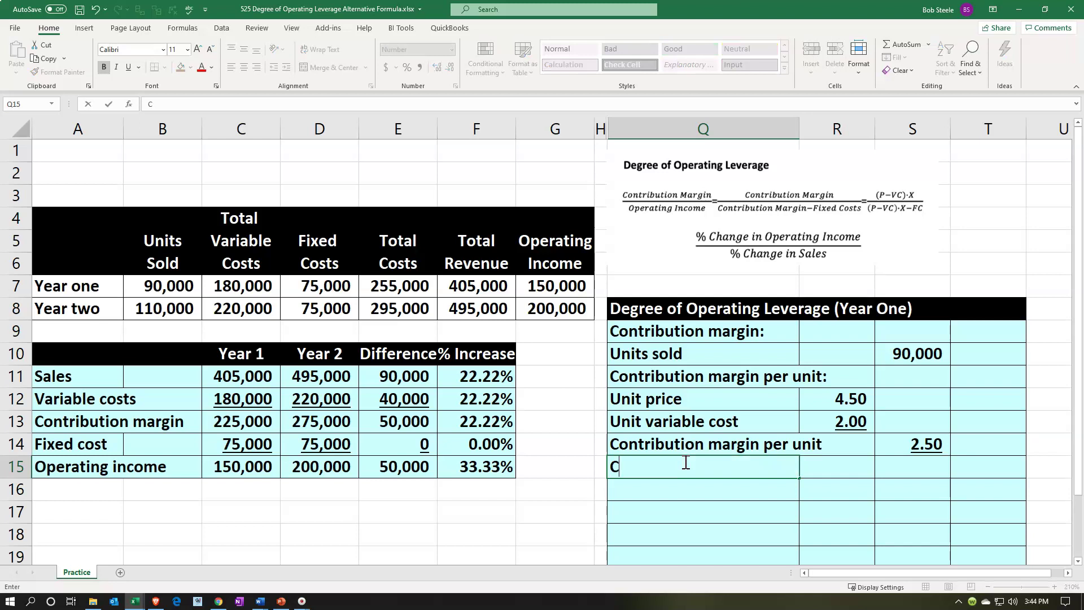
text(ontribution margin)
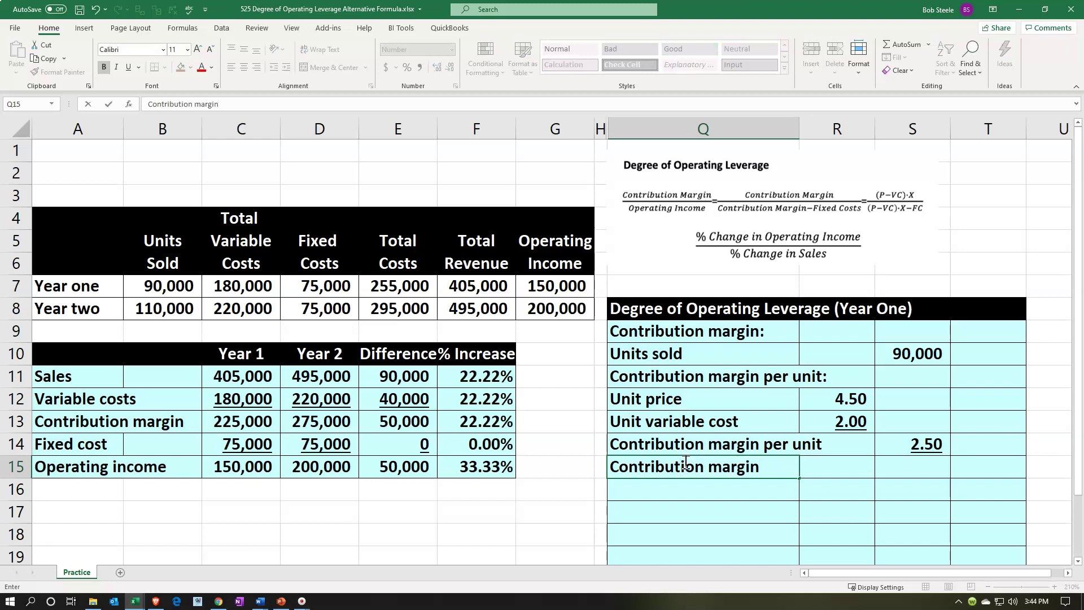
key(Tab)
Calculate the total contribution margin in T15 by multiplying units sold by contribution margin per unit with =S10*S14.
key(Tab)
key(Tab)
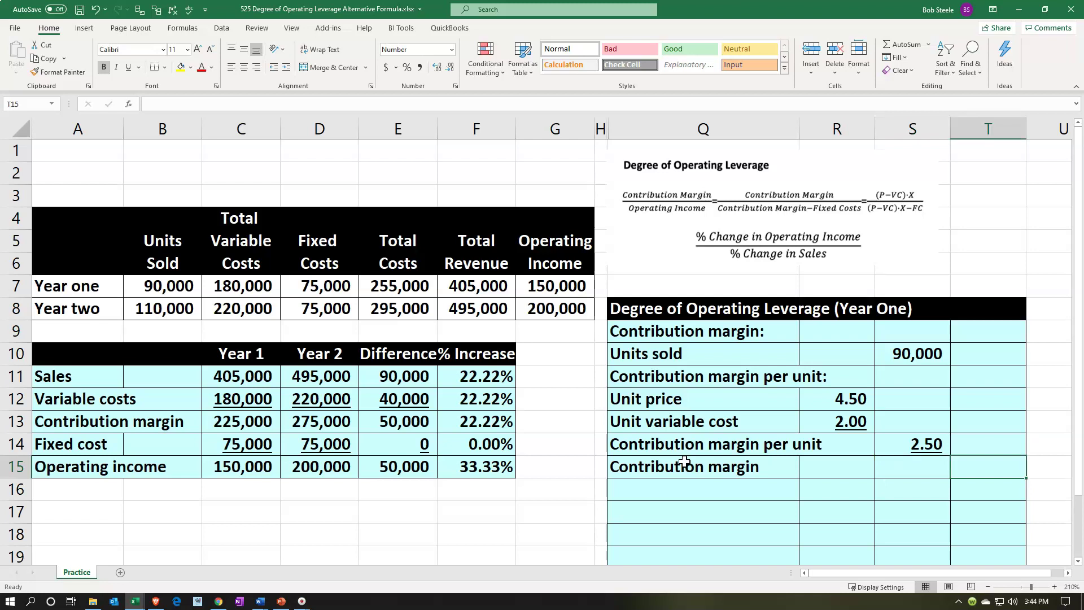
text(=)
key(Up)
key(Up)
key(Up)
key(Up)
key(Up)
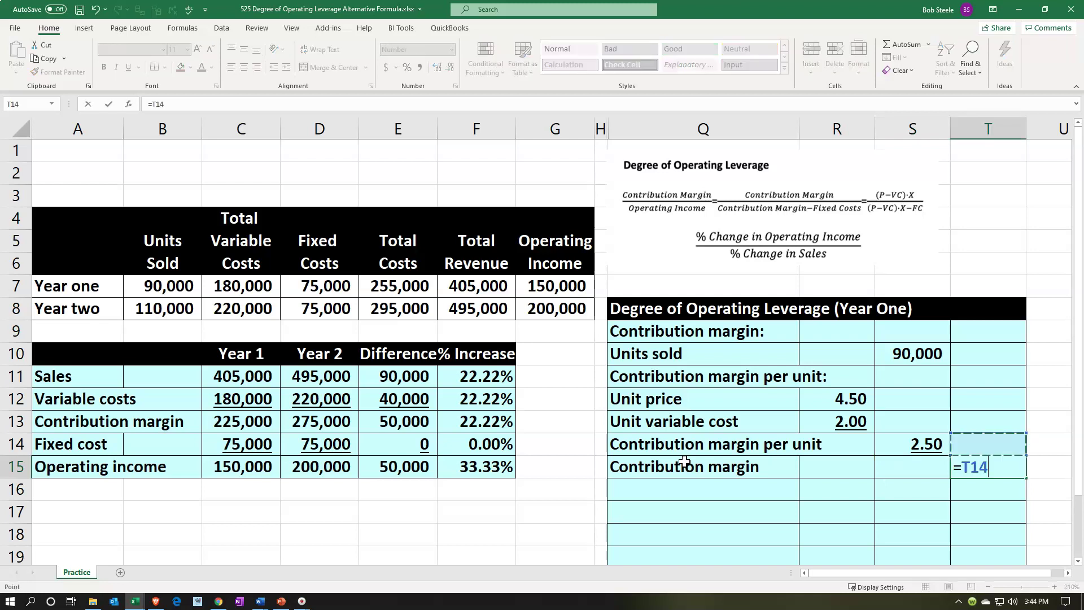
key(Left)
text(*)
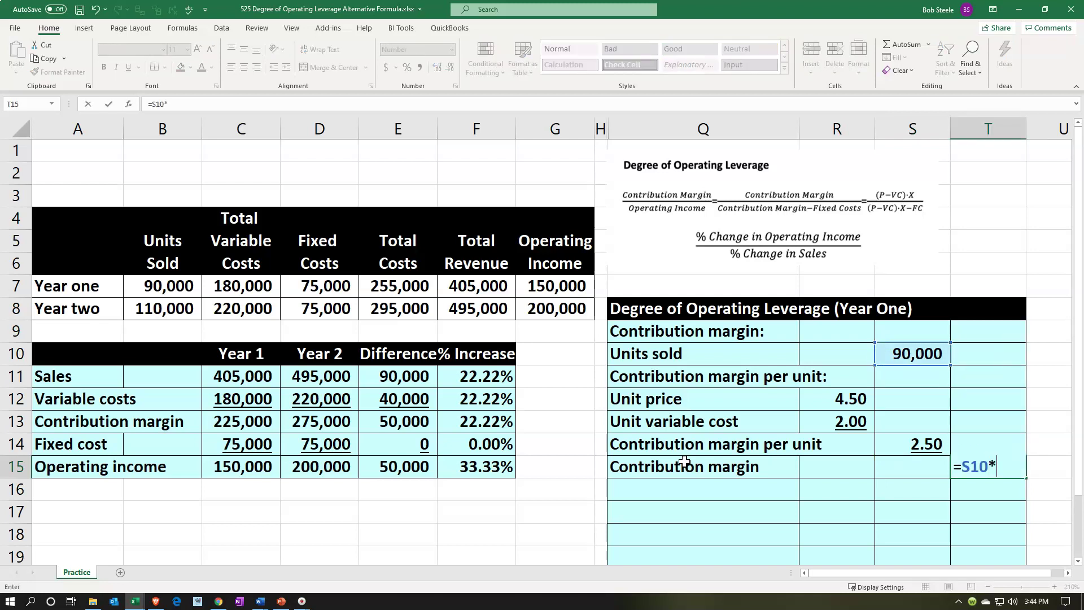
key(Up)
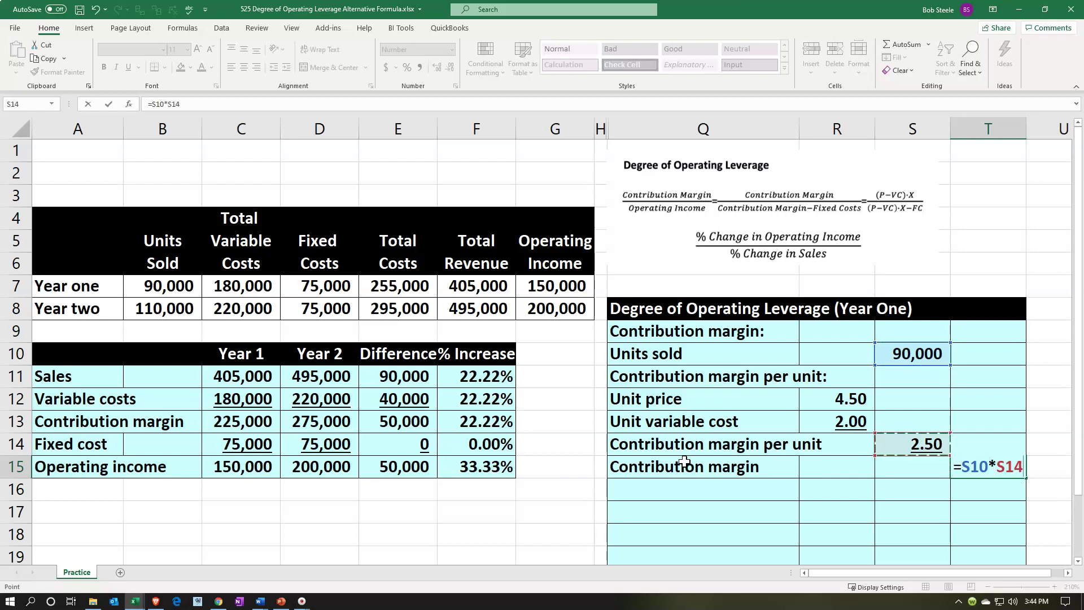
key(Return)
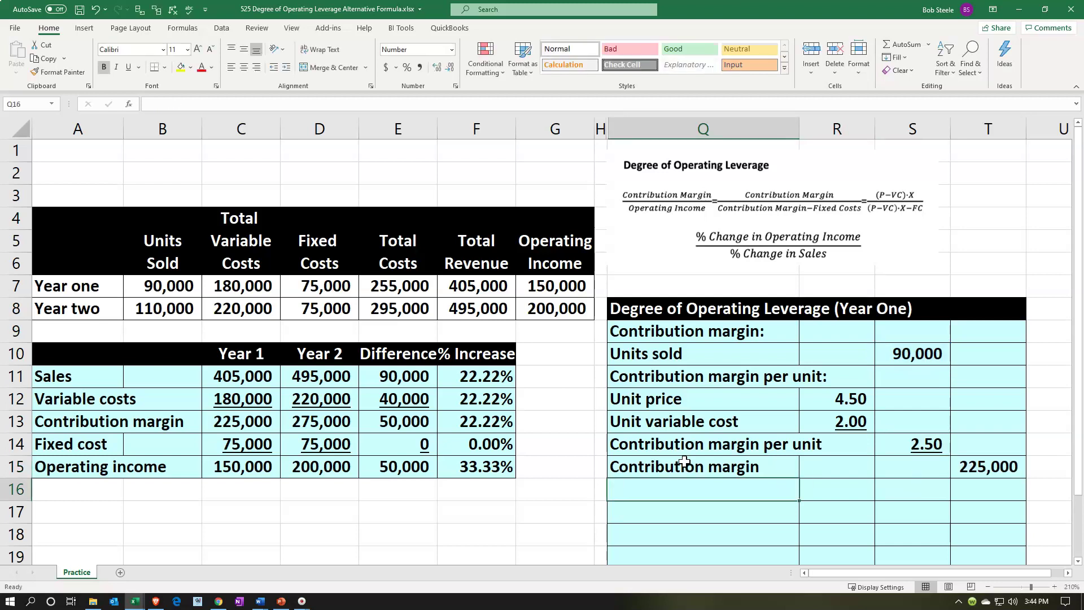
key(Right)
key(Right)
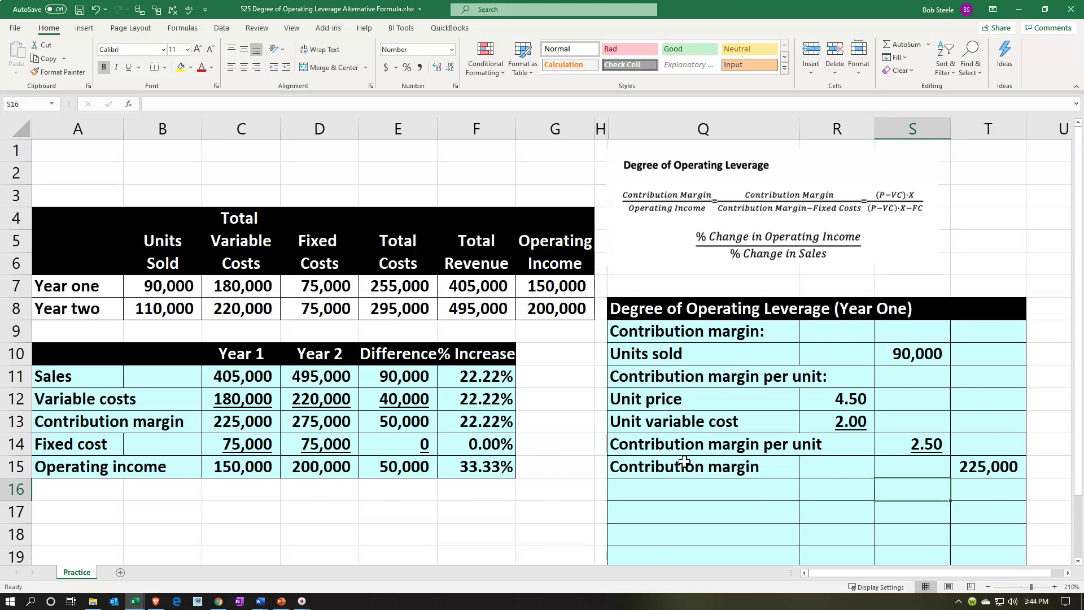
Indent the labels progressively: Q12:Q13 one level, Q14 two levels, and Q15 three levels.
drag(697, 395, 698, 459)
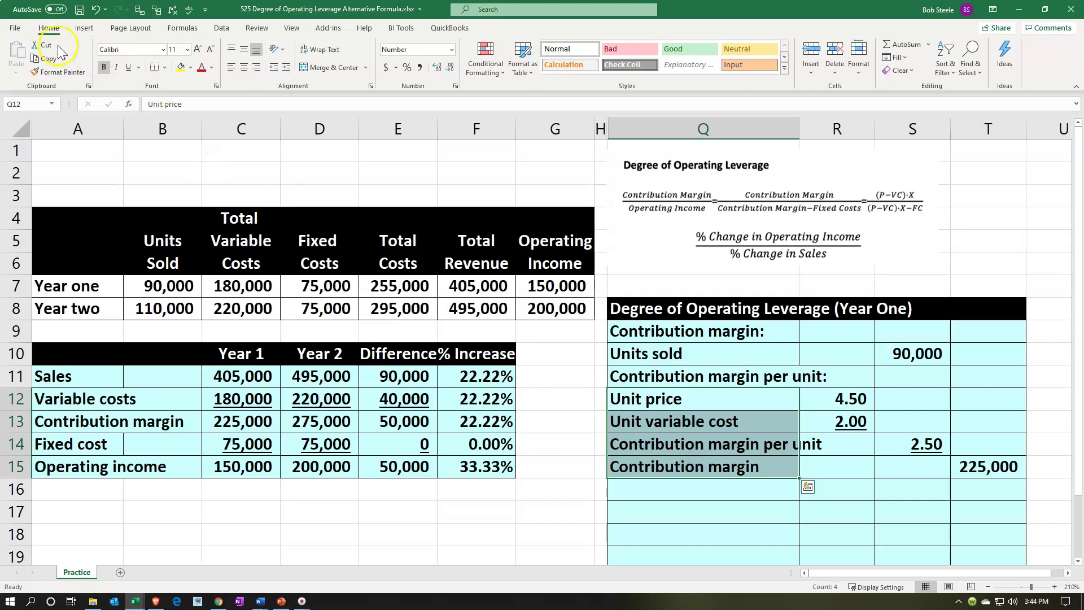
click(287, 68)
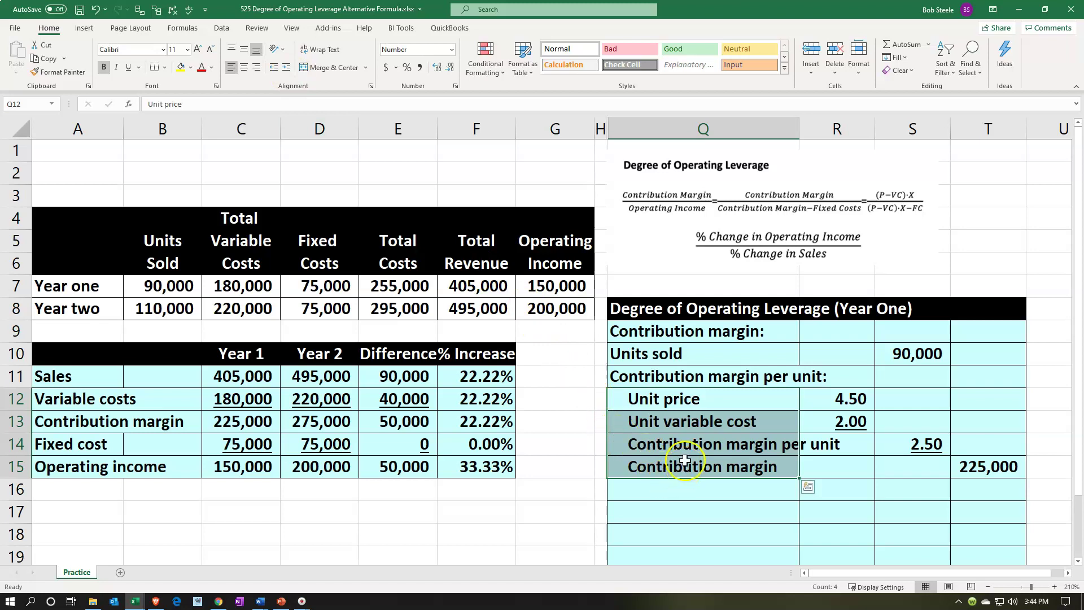
drag(684, 444, 685, 466)
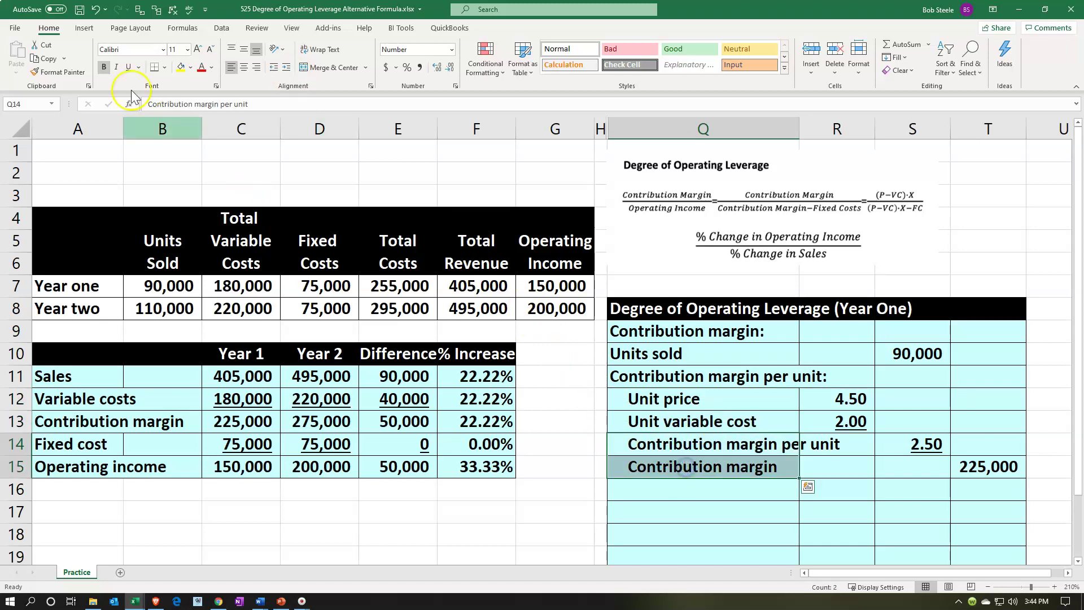
click(288, 68)
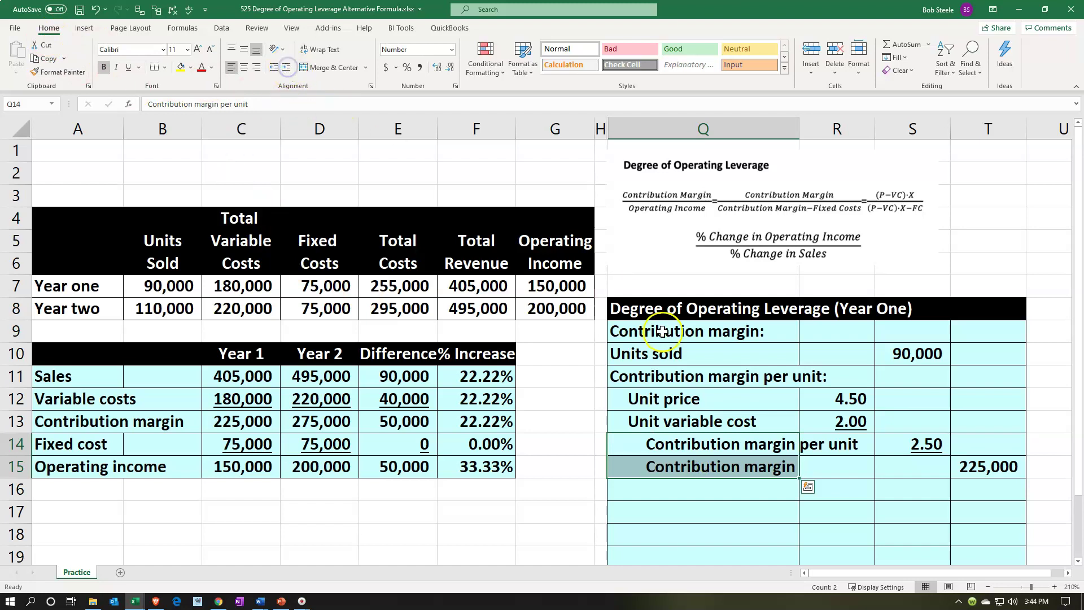
click(722, 466)
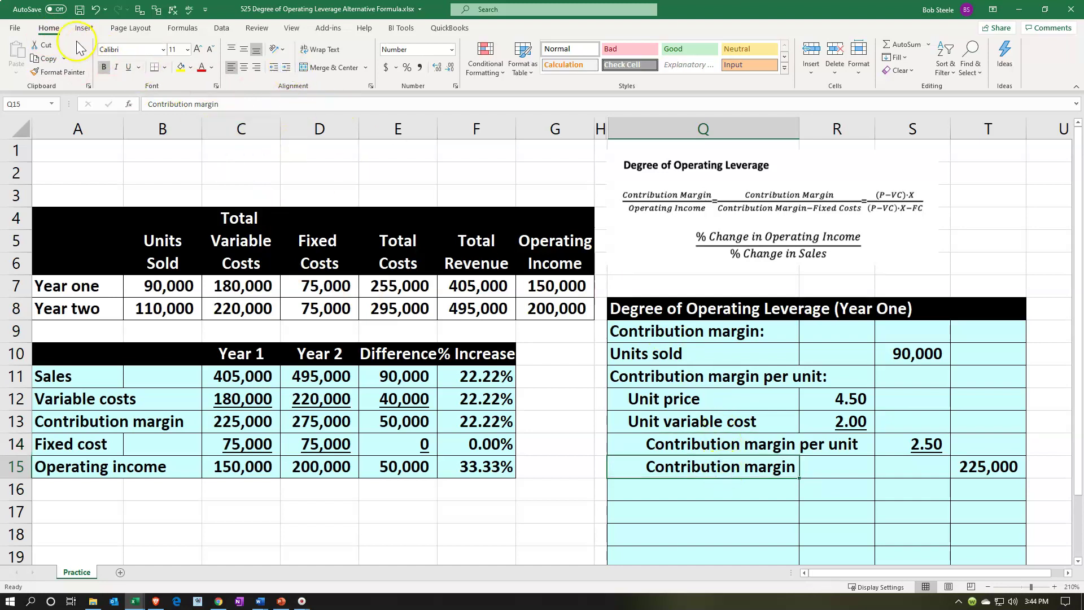
click(288, 68)
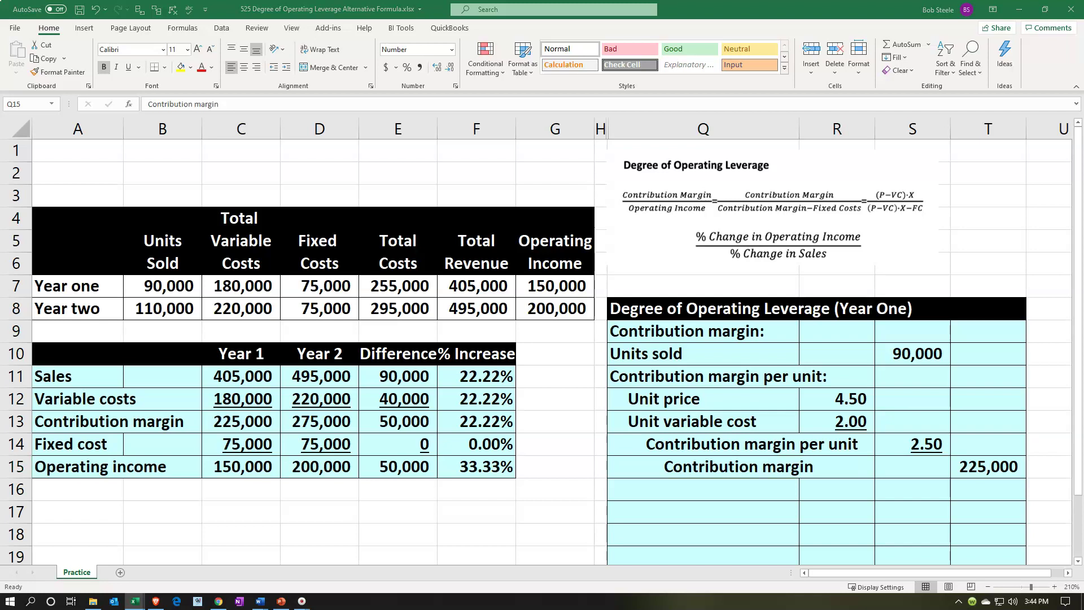
Paste the heading "Contribution margin - fixed costs:" into Q16.
key(ctrl+c)
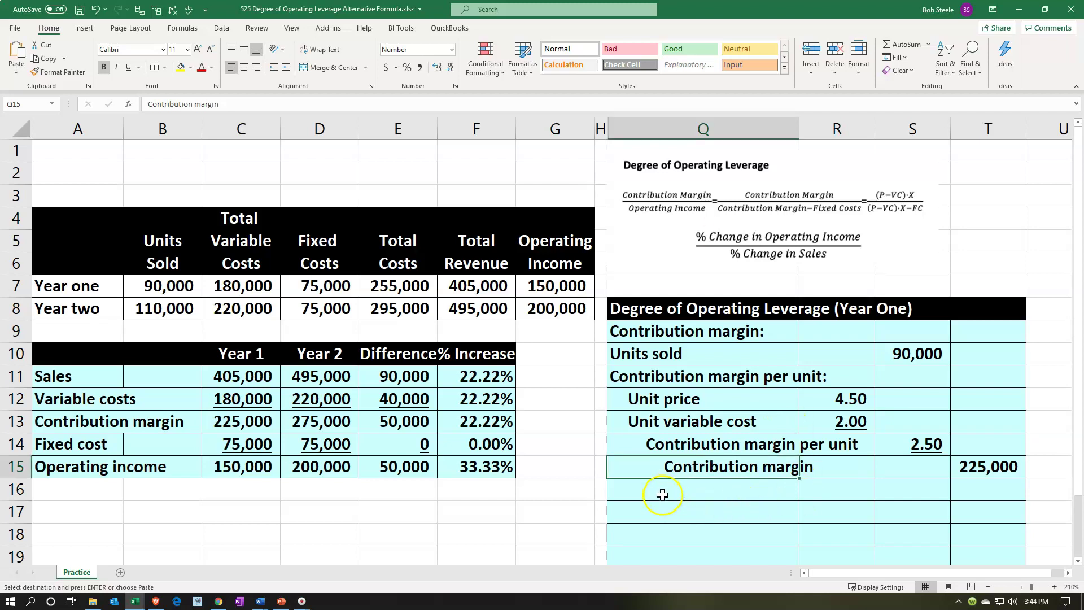
click(662, 495)
key(ctrl+v)
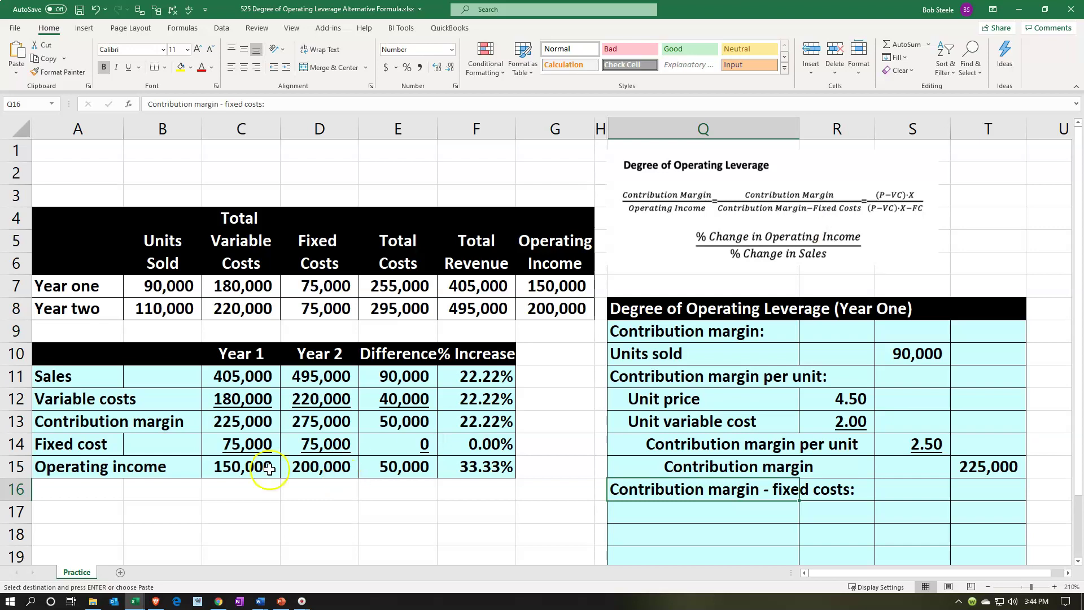
click(218, 472)
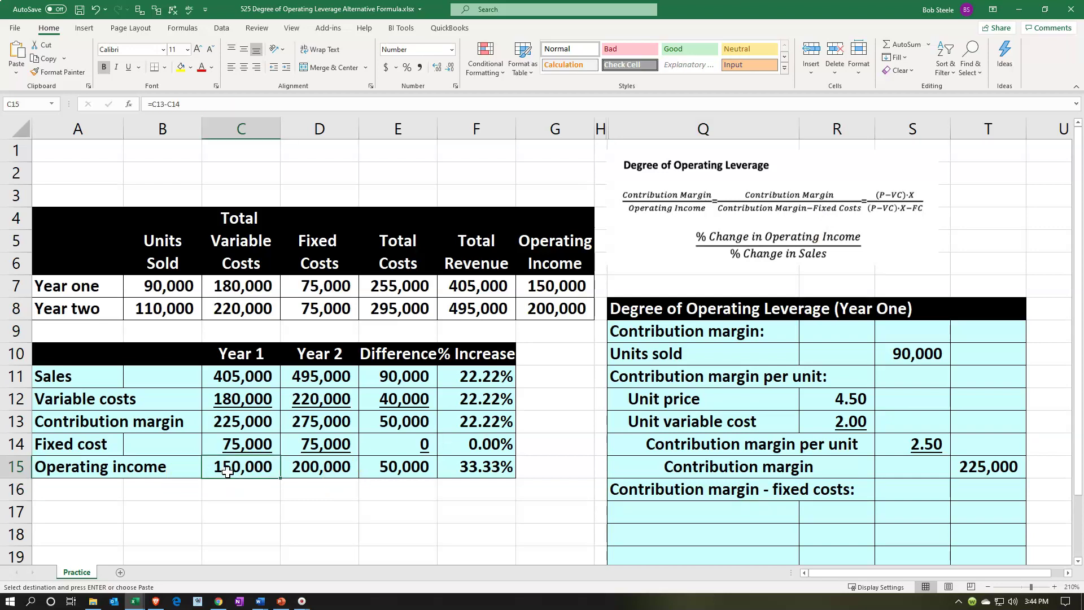
Fill the label in Q17 by linking it to the "Contribution margin" label in Q15.
click(639, 520)
text(=)
key(Up)
key(Up)
key(Return)
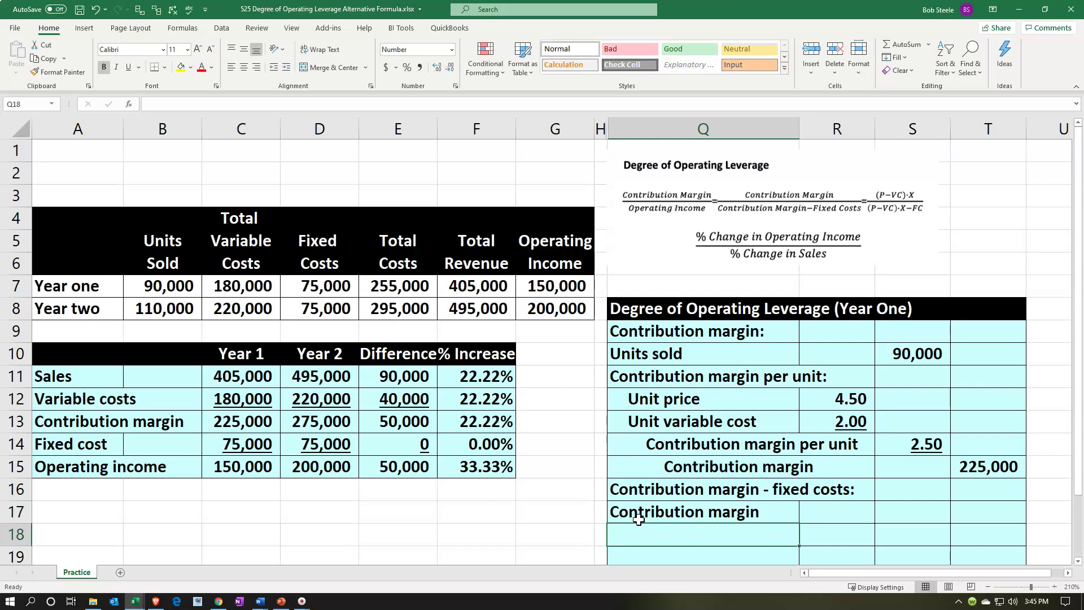
Bring the total contribution margin into S17 with a reference to T15.
key(Right)
key(Right)
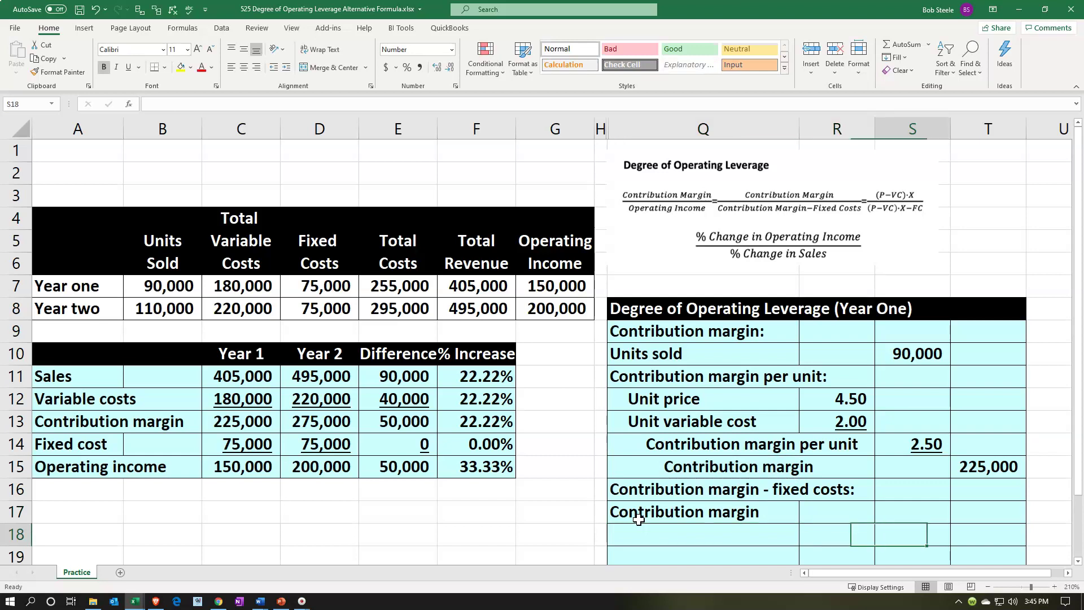
key(Up)
text(+)
key(Left)
key(Left)
key(Left)
key(Left)
key(Left)
key(Up)
key(Up)
key(Up)
key(Up)
key(Up)
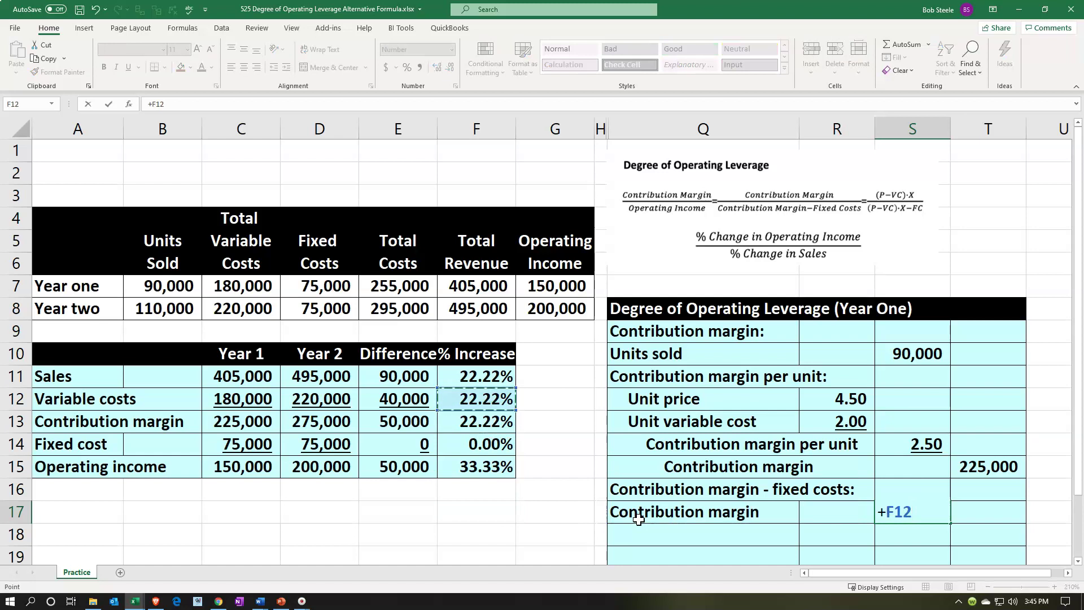
key(Right)
key(Right)
key(Right)
key(Right)
key(Right)
key(Right)
key(Down)
key(Down)
key(Down)
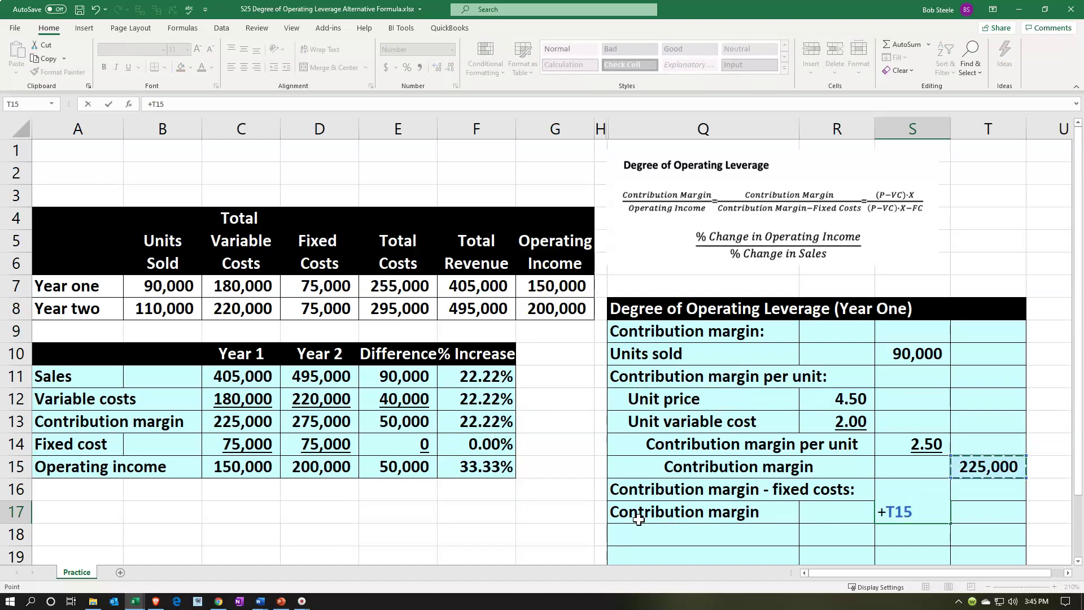
key(Return)
Fill the label in Q18 by linking it to the "Fixed cost" label in A14.
key(Left)
key(Left)
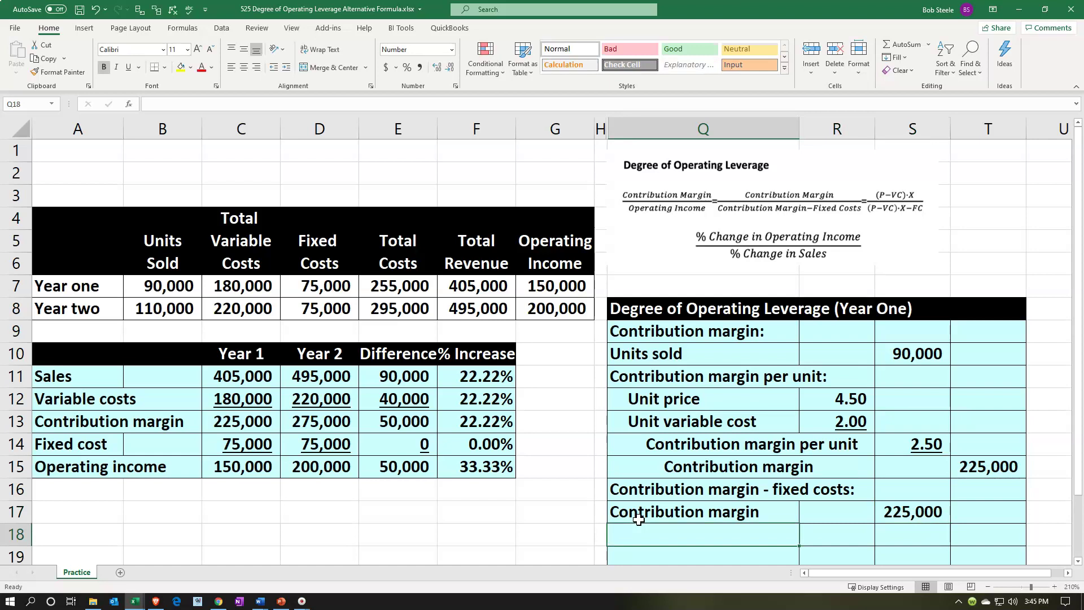
text(=)
key(Left)
key(Left)
key(Left)
key(Left)
key(Left)
key(Left)
key(Left)
key(Left)
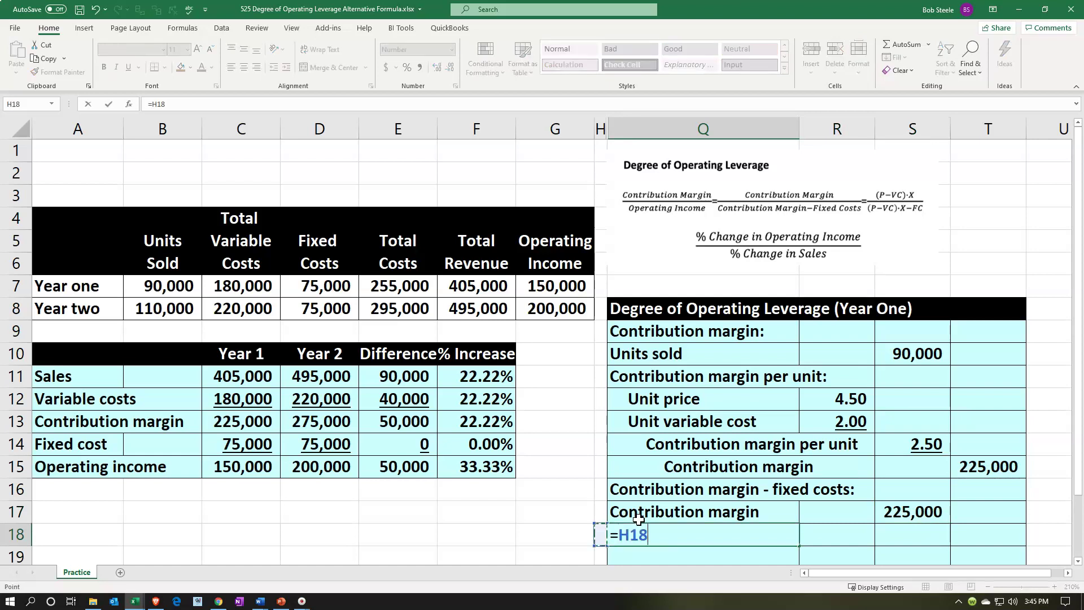
key(Up)
key(Up)
key(Up)
key(Up)
key(Return)
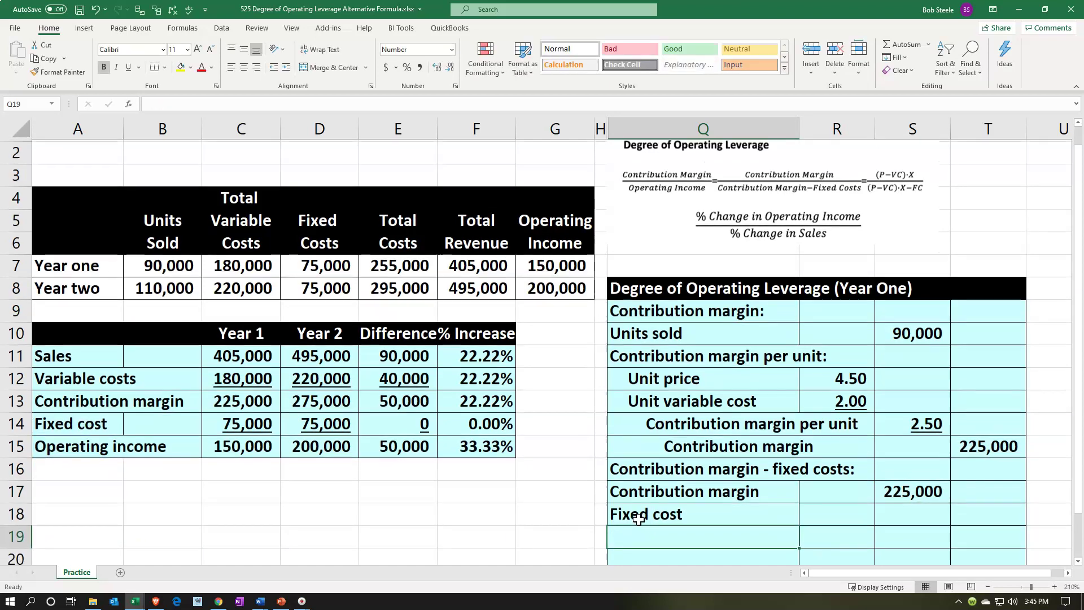
Bring the Year 1 fixed cost into S18 with =C14 and underline it.
key(Up)
key(Right)
key(Right)
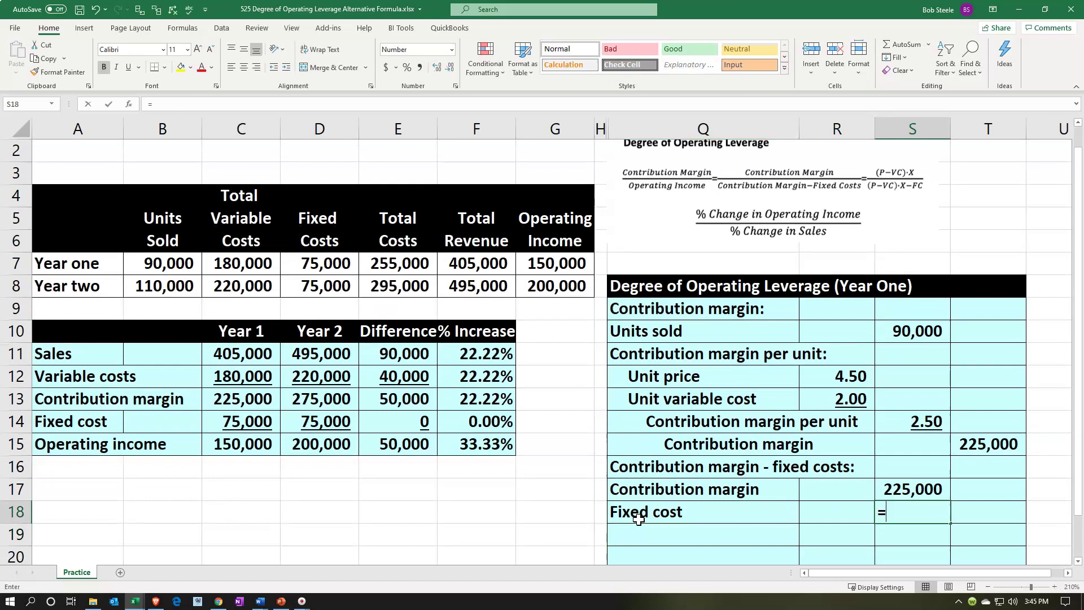
text(=)
key(Left)
key(Left)
key(Left)
key(Left)
key(Left)
key(Left)
key(Left)
key(Left)
key(Up)
key(Up)
key(Up)
key(Up)
key(Return)
key(Up)
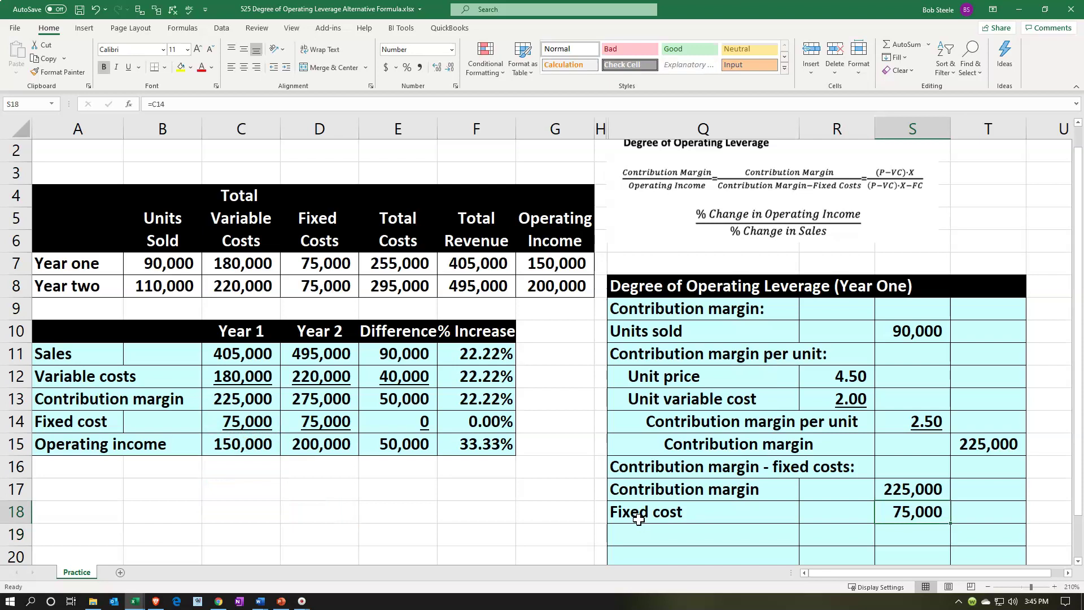
click(130, 70)
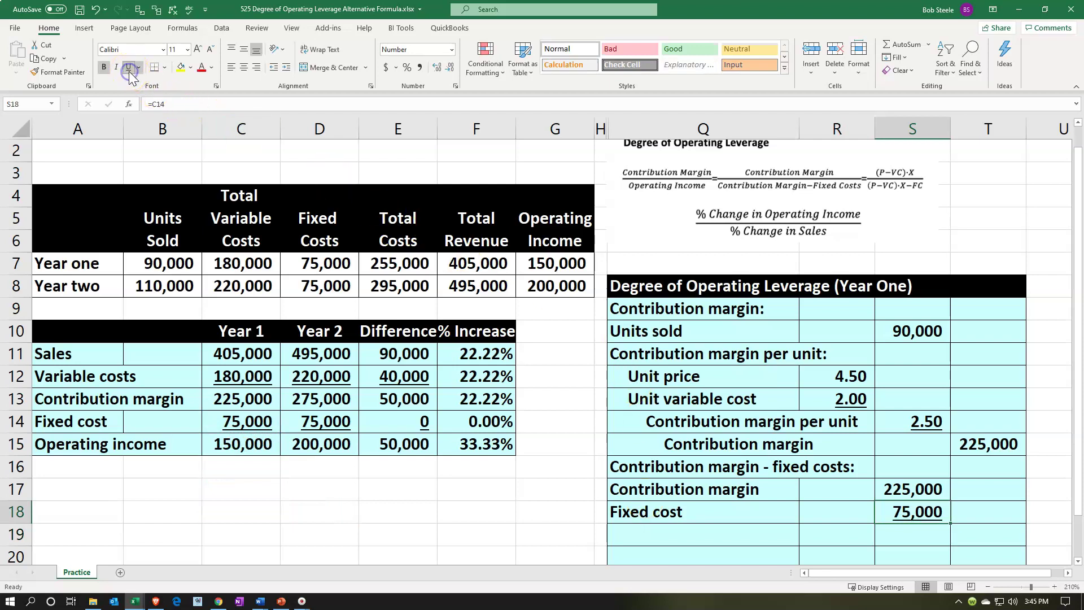
Label Q19 "Contribution margin - fixed costs", without the colon at the end.
click(670, 536)
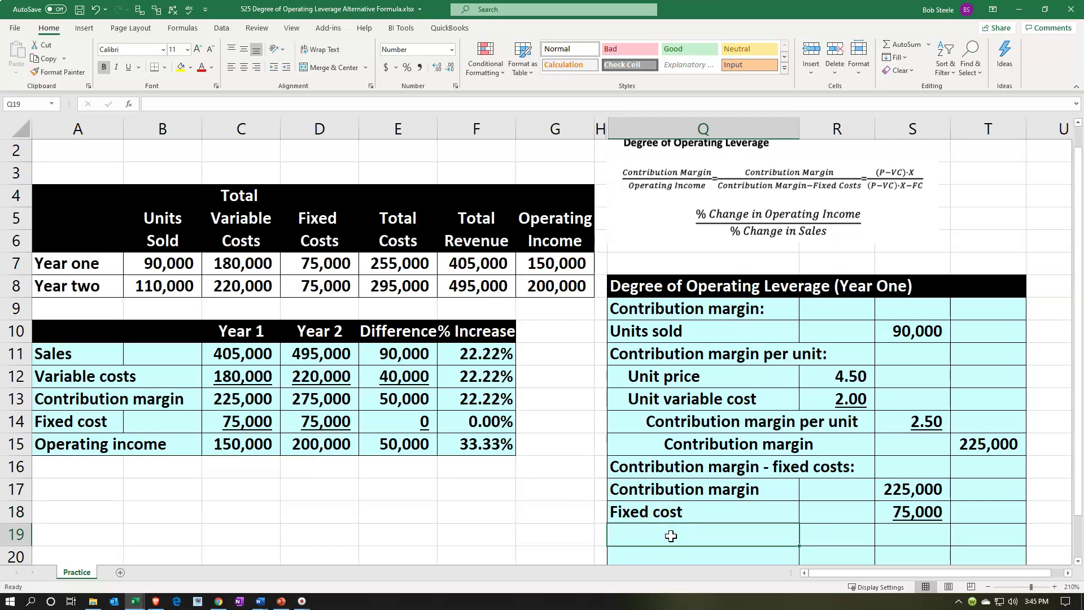
text(Contribution )
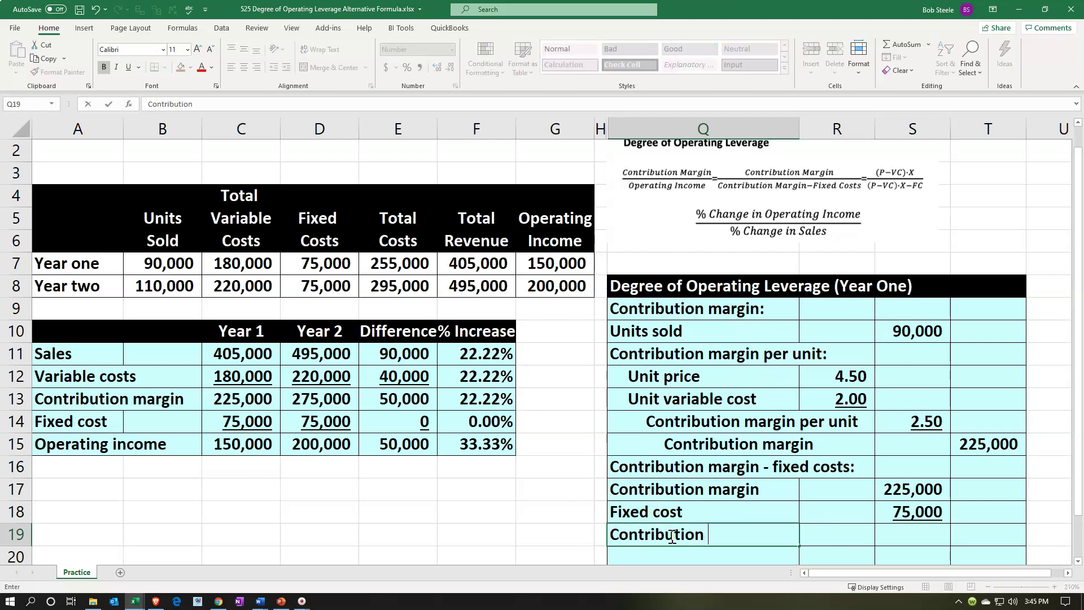
text(margin - )
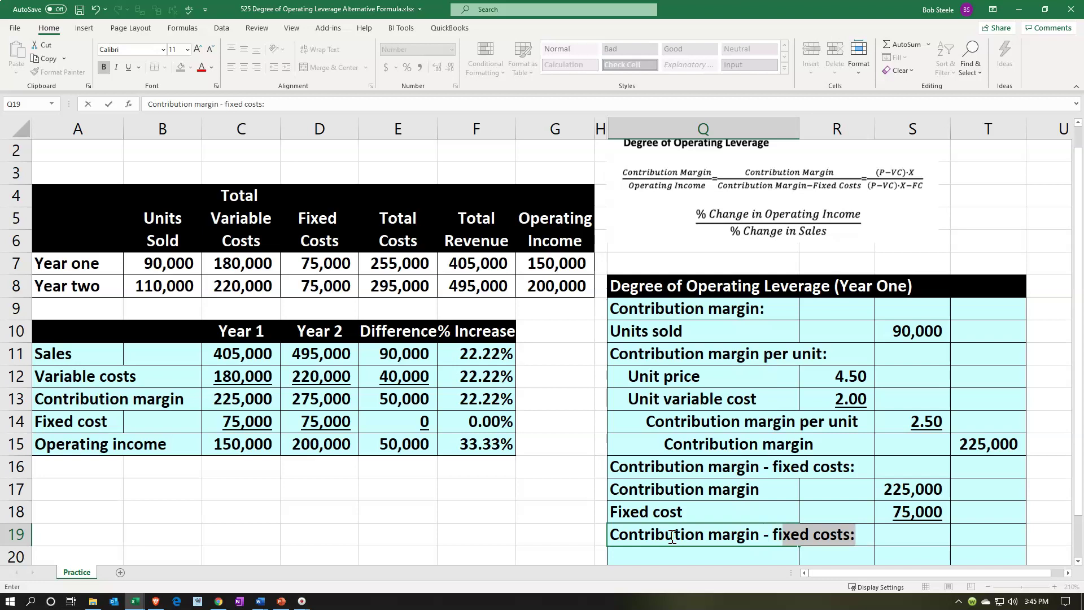
text(fi)
key(Tab)
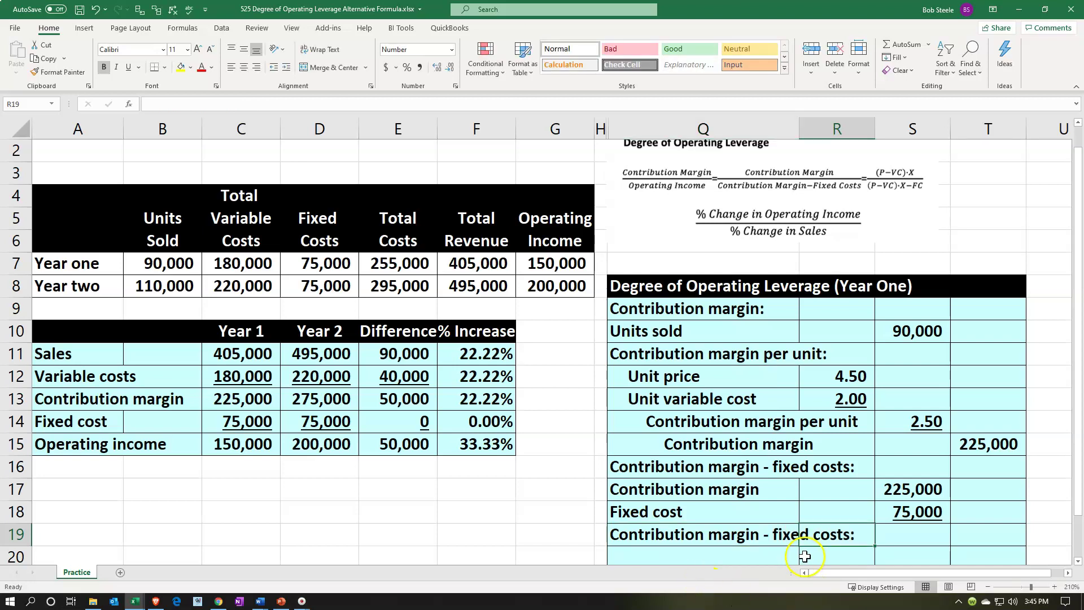
double_click(779, 534)
key(BackSpace)
key(Return)
Calculate contribution margin less fixed costs in T19 with =S17-S18.
key(Right)
key(Right)
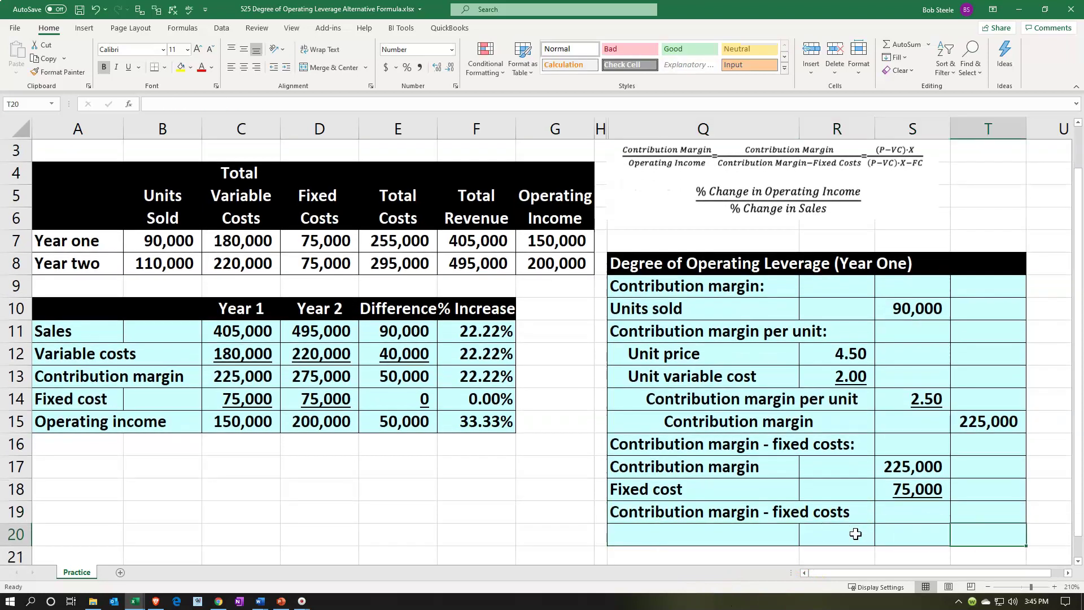
key(Up)
text(=)
key(Left)
key(Up)
key(Up)
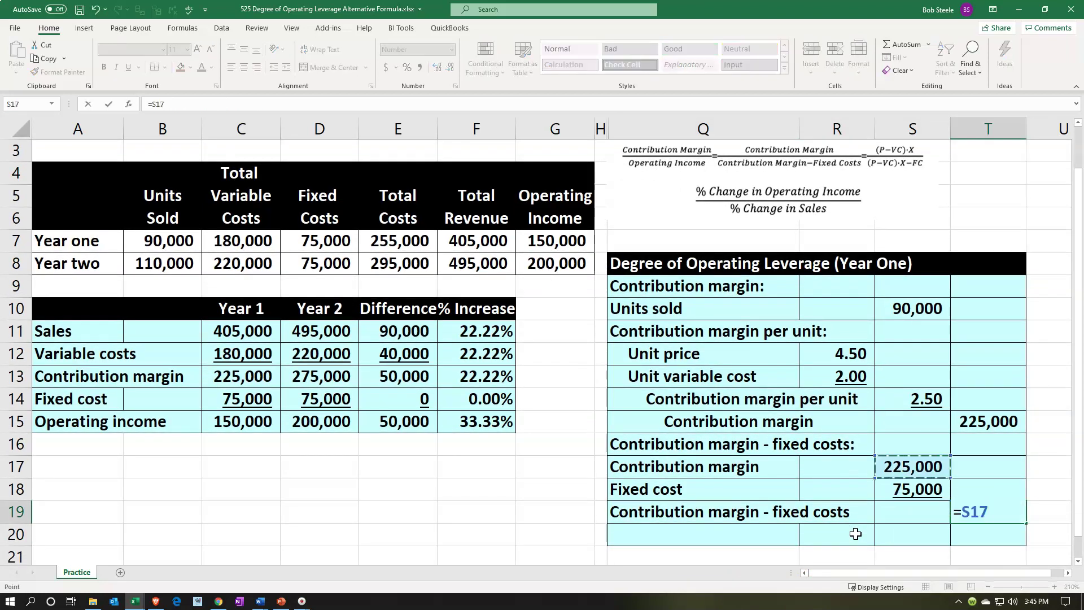
text(-)
key(Left)
key(Up)
key(Return)
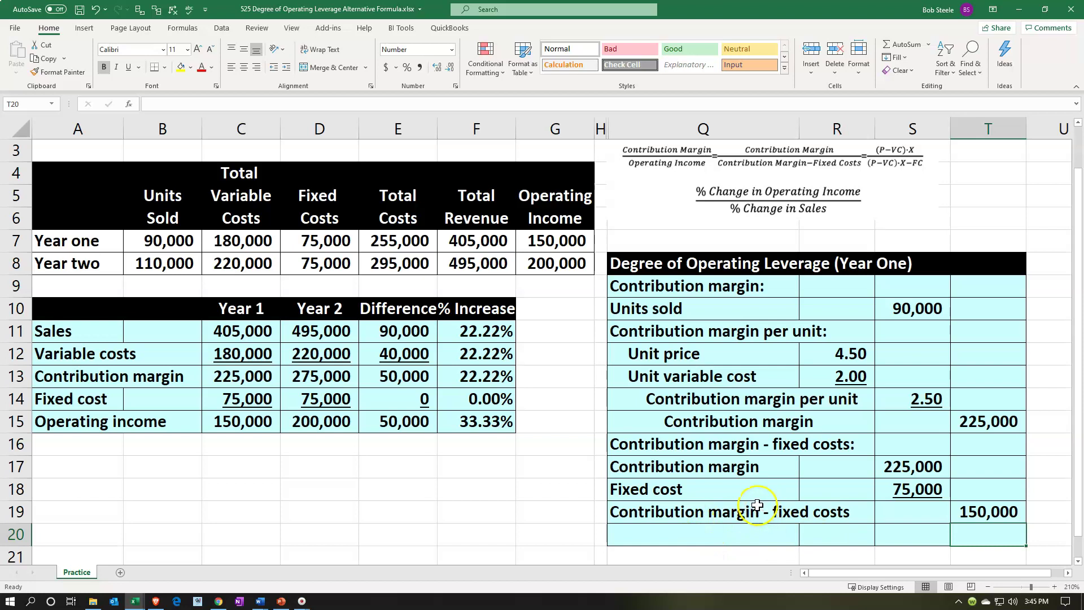
Indent the labels in Q17 to Q19 one level, and indent Q19 one further level.
click(724, 450)
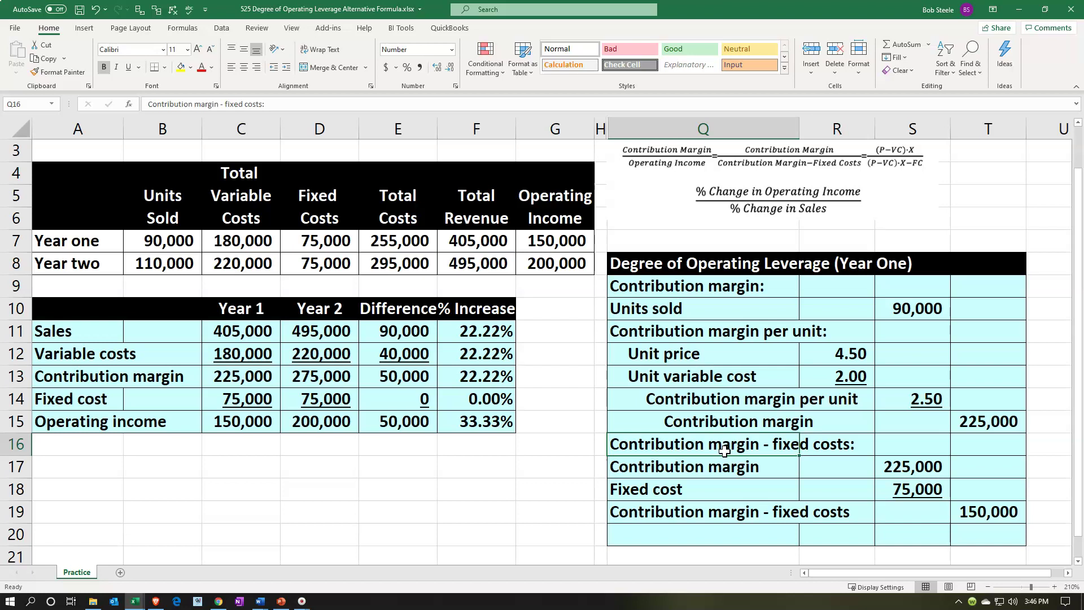
click(718, 464)
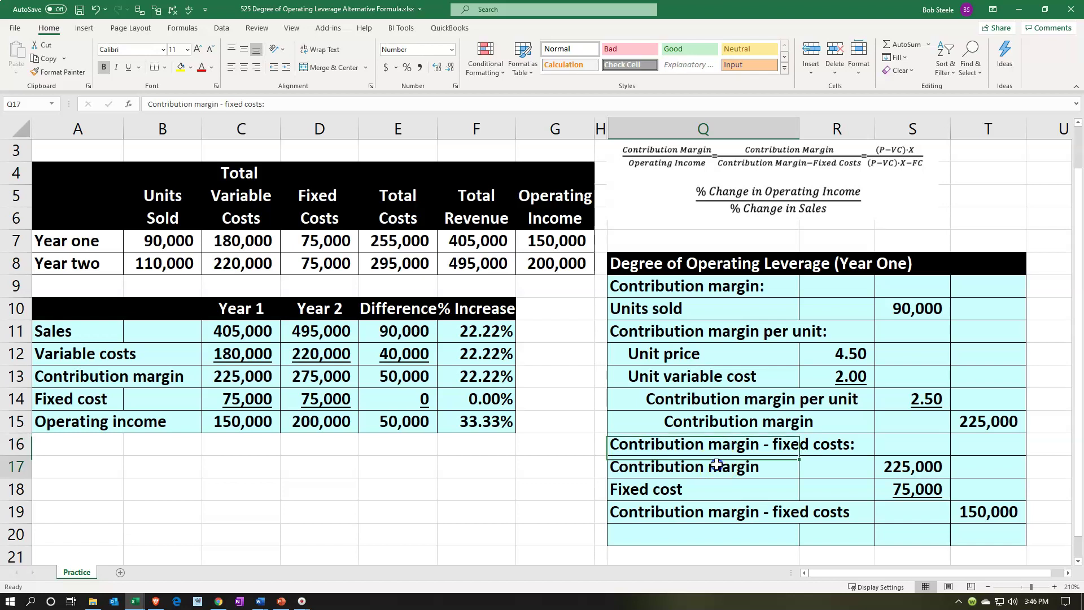
drag(717, 464, 706, 508)
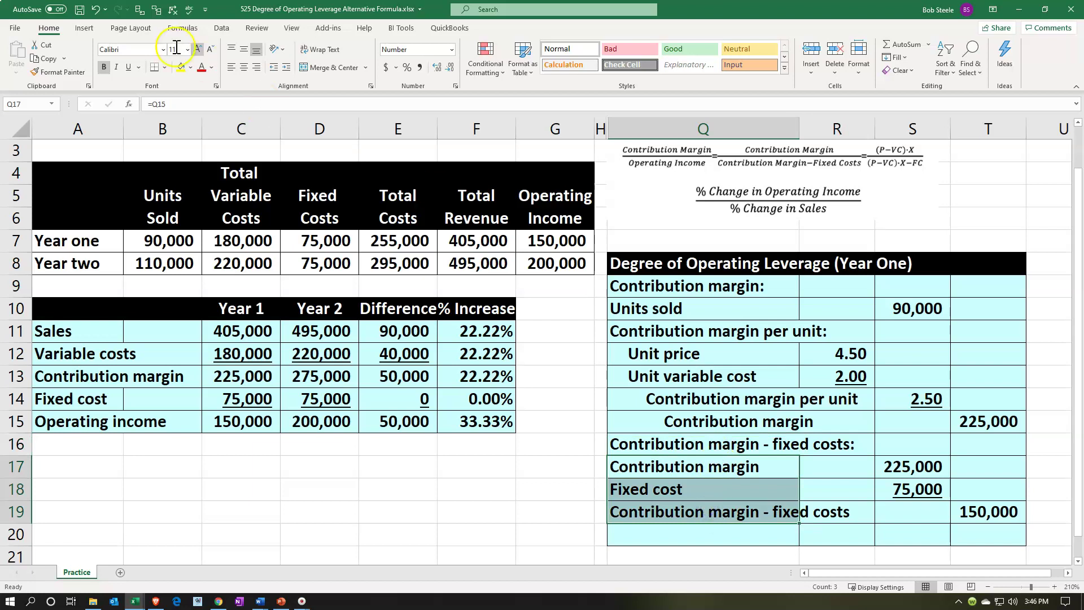
click(287, 69)
click(652, 511)
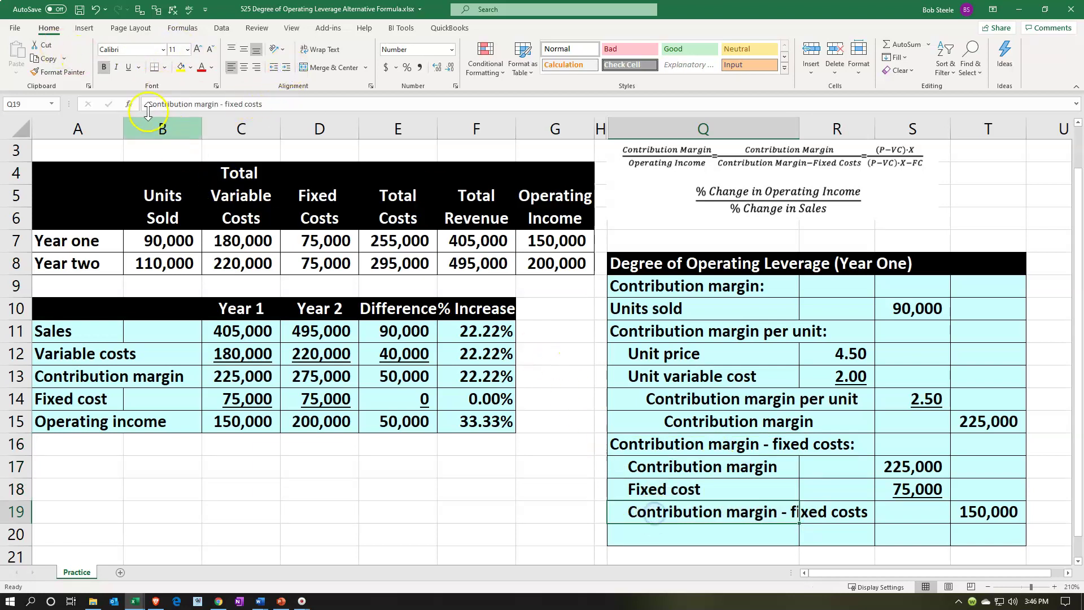
click(287, 67)
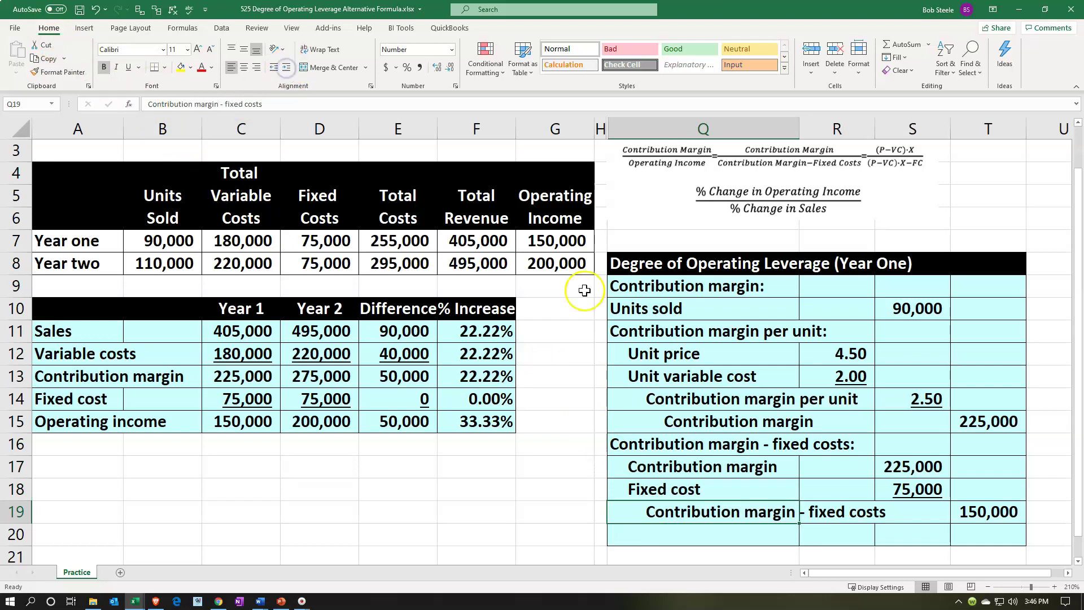
Label Q20 "Degree of operating leverage", leaving out the suggested year text.
click(692, 534)
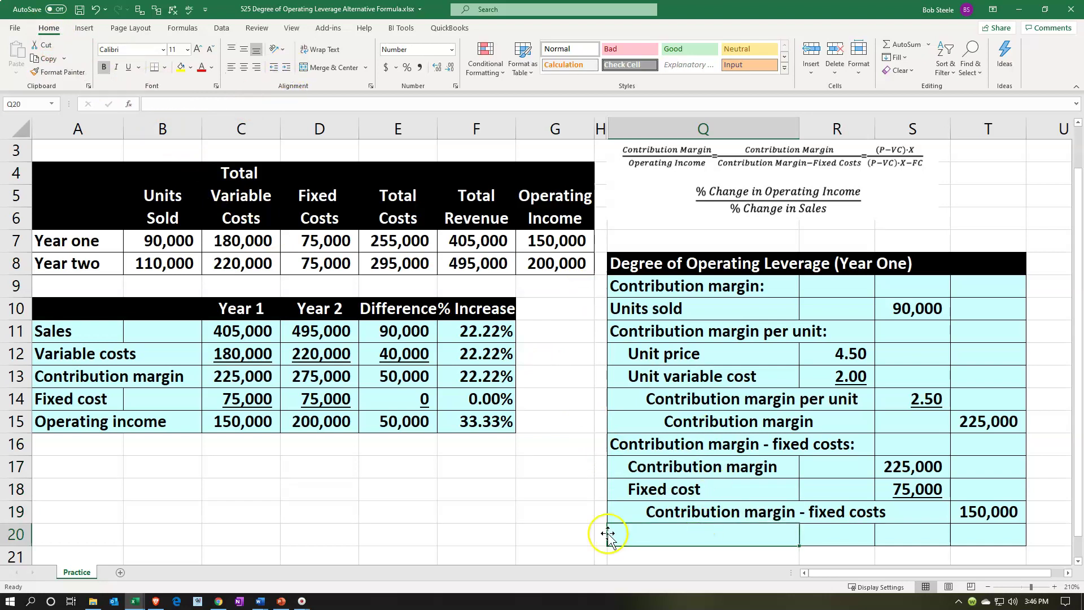
text(Degree of )
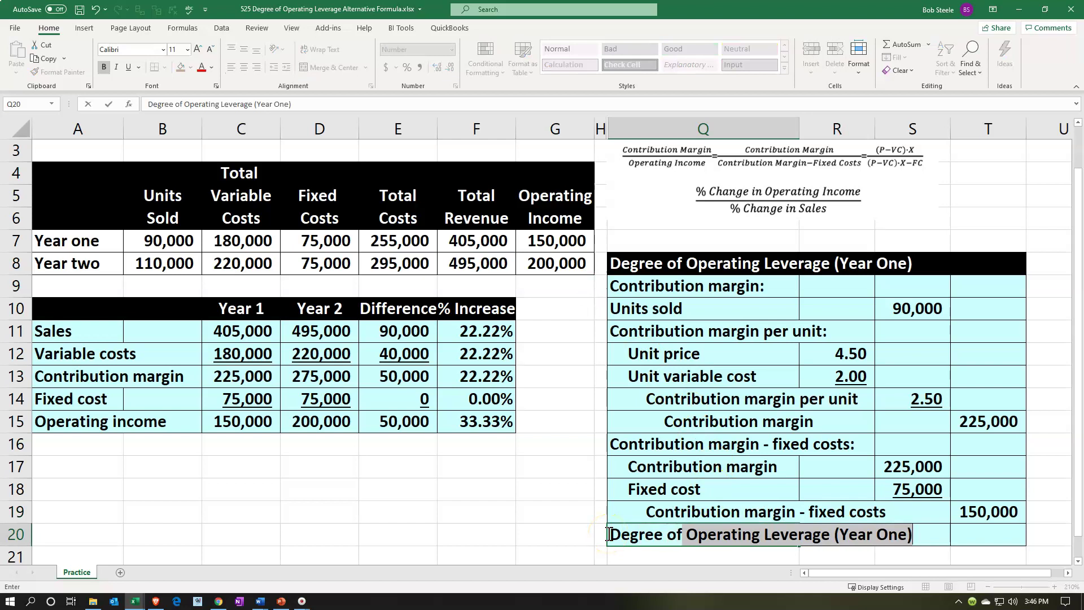
text(operating leverage)
key(Delete)
key(Tab)
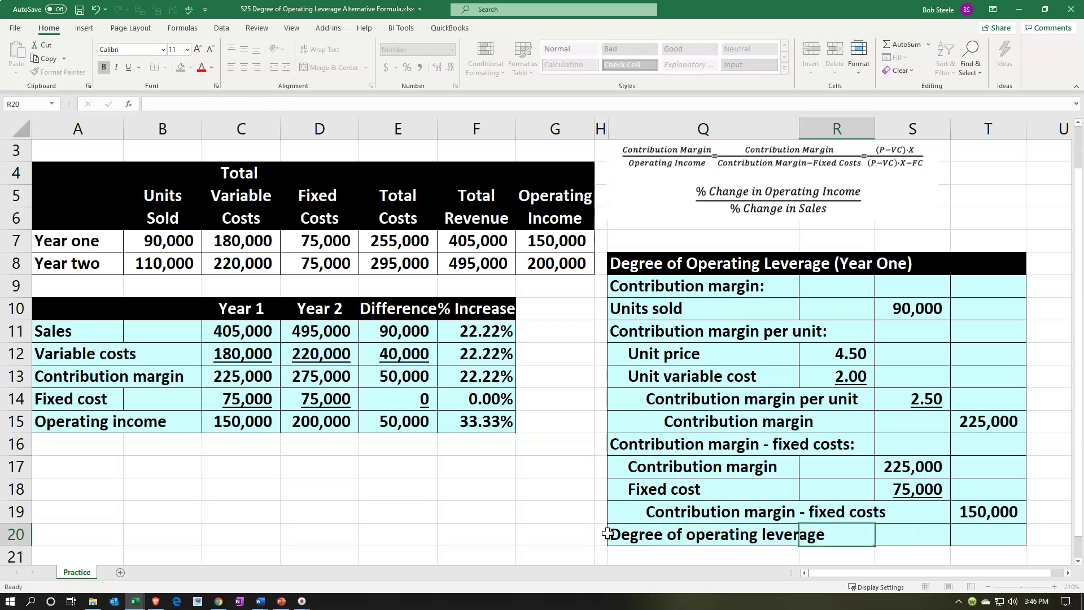
Calculate the degree of operating leverage in T20 by dividing contribution margin by contribution margin less fixed costs, =T15/T19.
key(Tab)
key(Tab)
text(=)
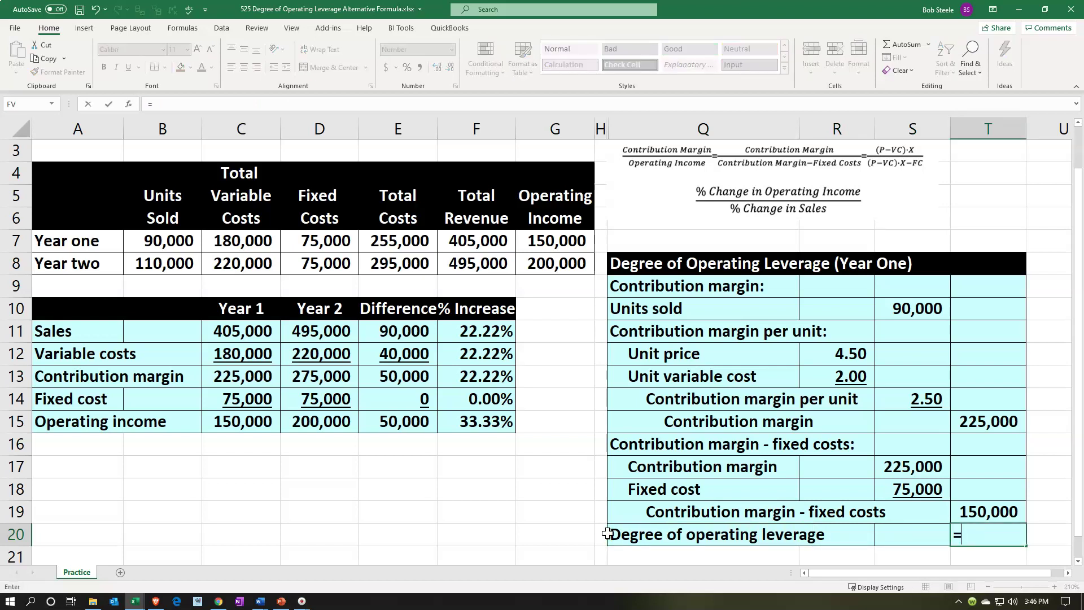
key(Up)
key(Up)
key(Up)
key(Up)
key(Up)
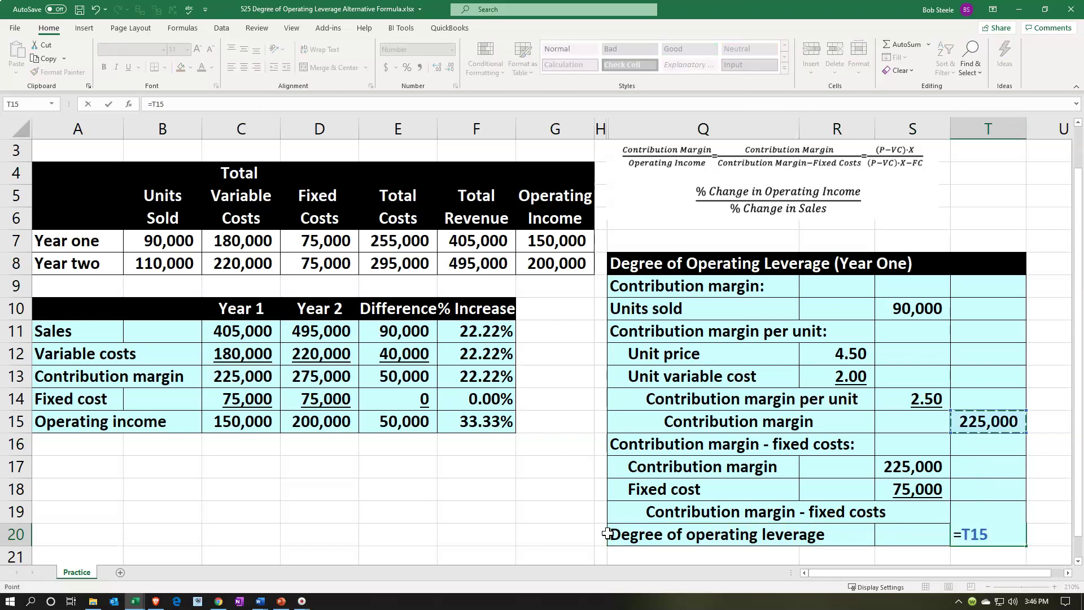
text(/)
key(Up)
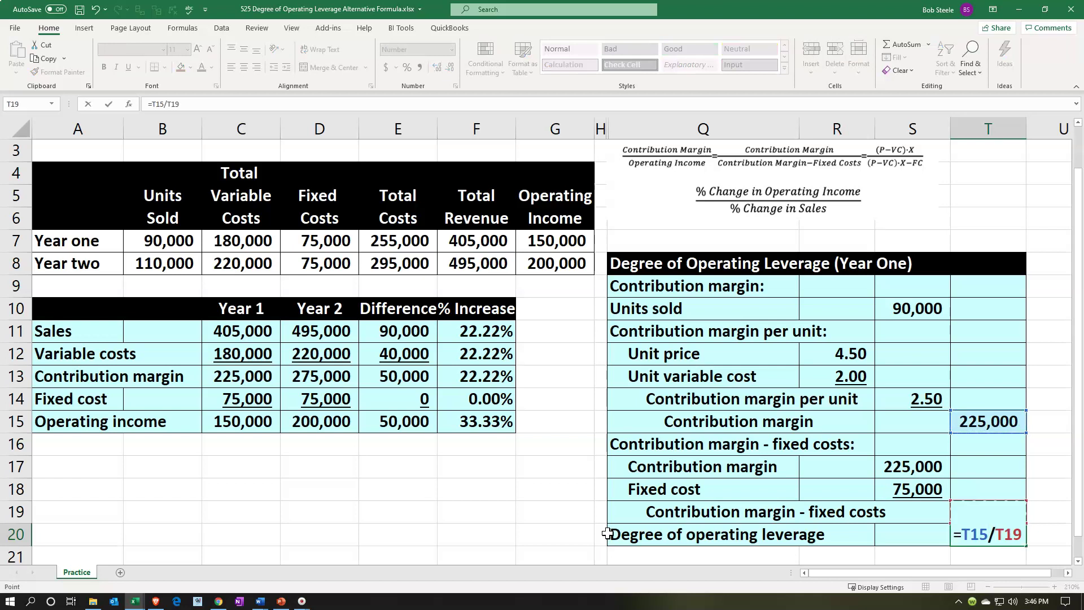
key(Return)
Show the degree of operating leverage in T20 with two decimals and underline the value above it in T19.
key(Up)
key(Right)
key(Right)
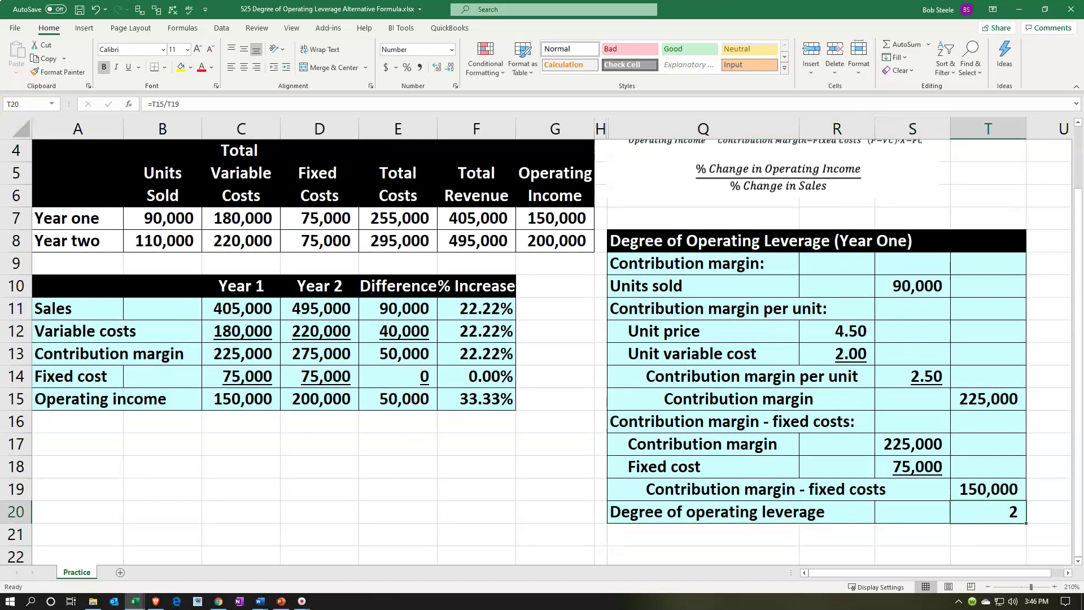
click(437, 67)
click(438, 67)
click(1005, 486)
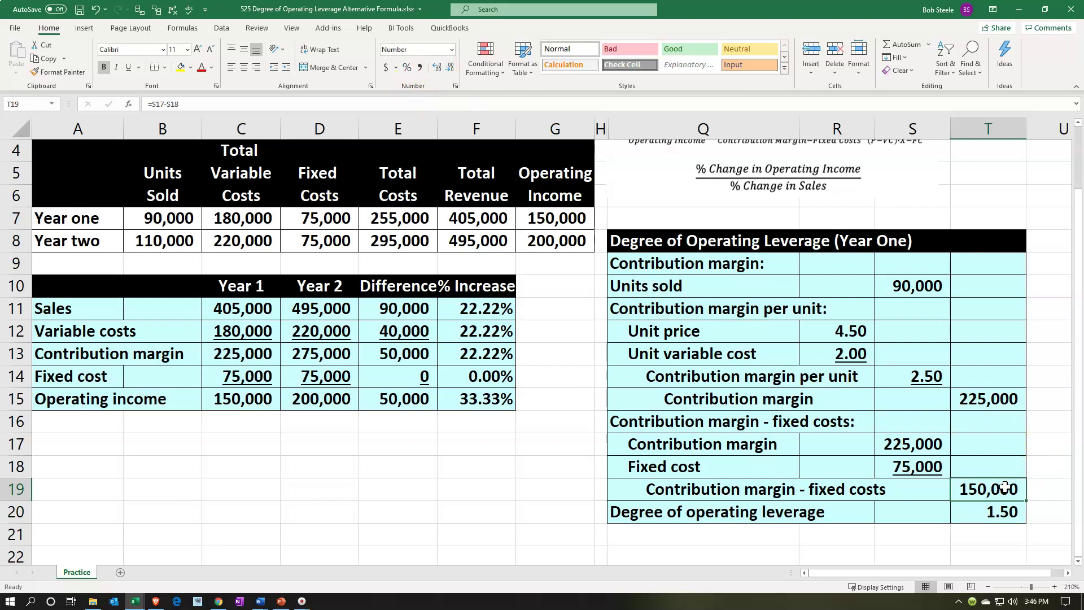
click(129, 69)
click(705, 332)
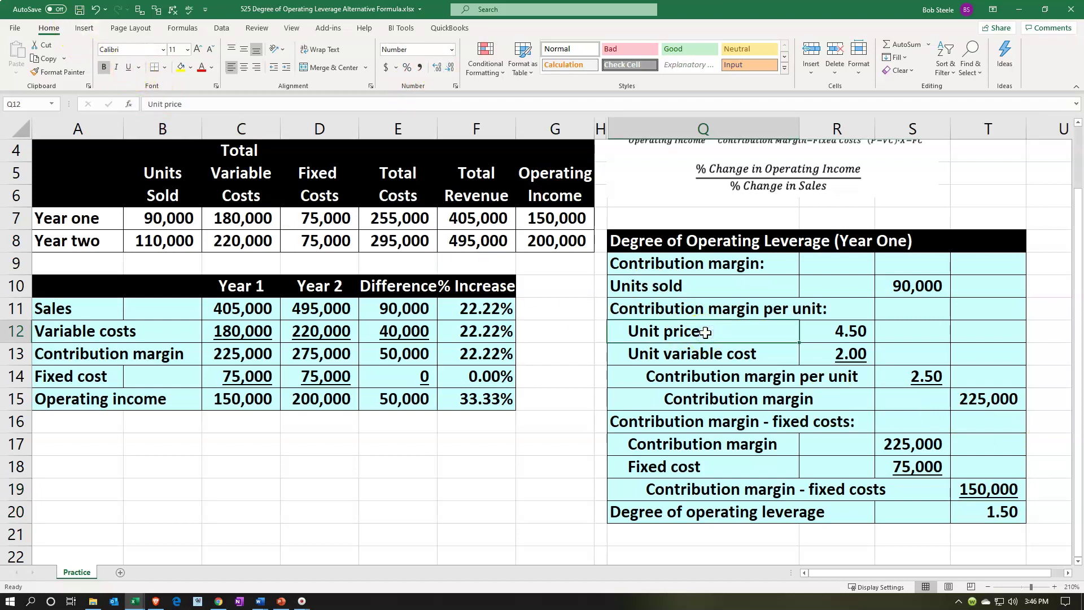
scroll(705, 332, up, 1)
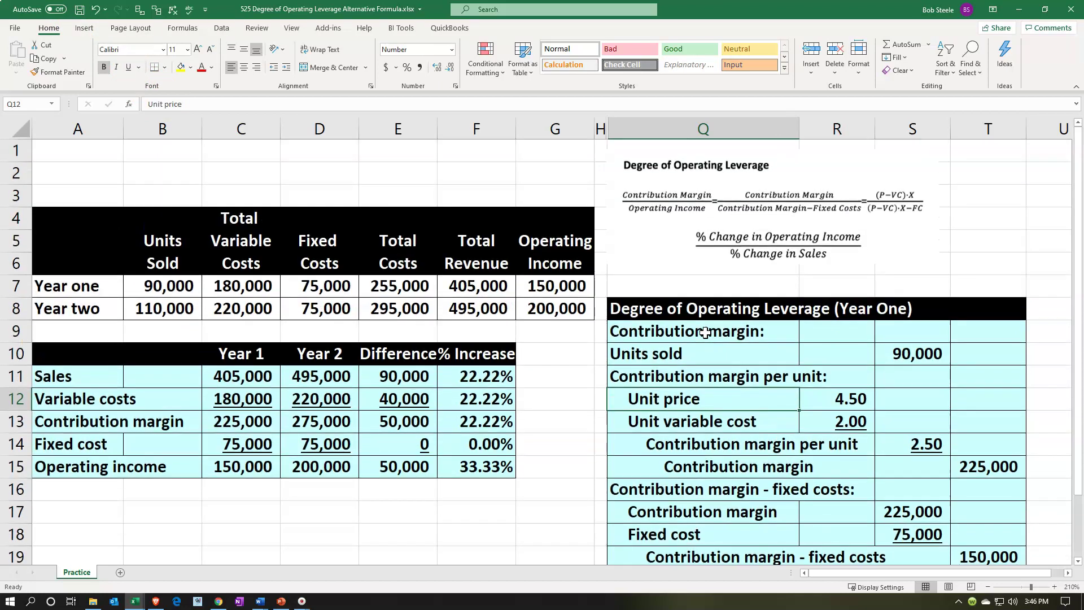
click(693, 251)
click(692, 390)
scroll(692, 391, down, 1)
click(698, 329)
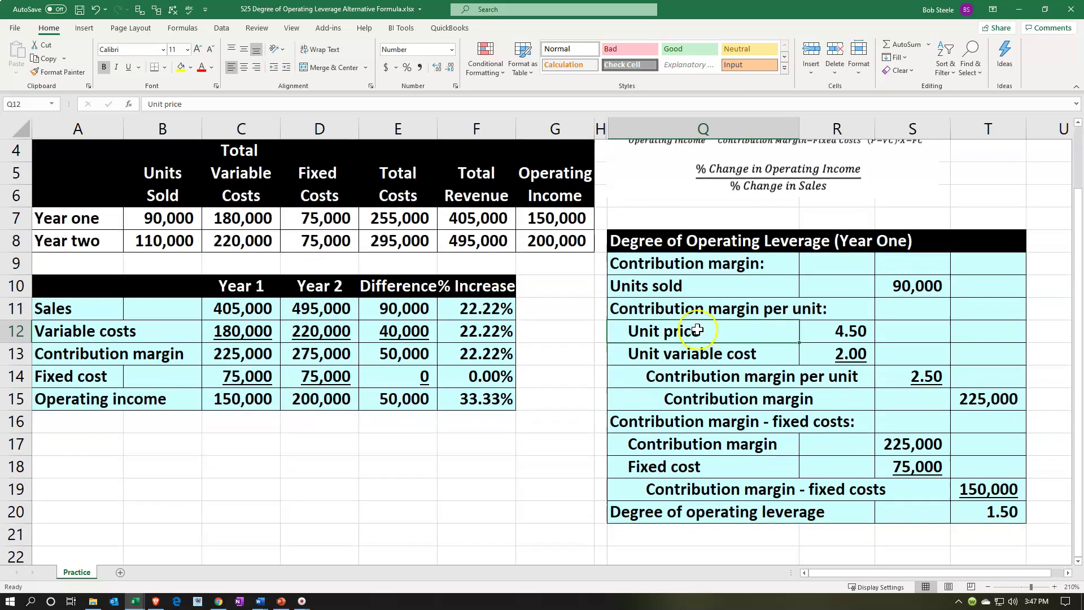
Unhide the hidden columns between H and Q.
drag(638, 128, 538, 138)
click(544, 132)
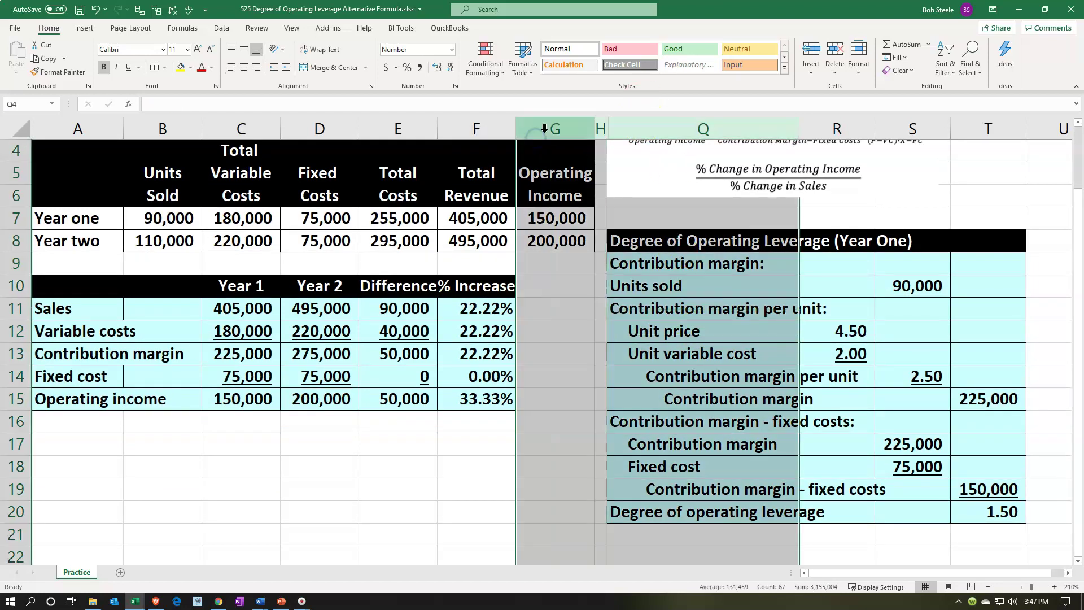
drag(544, 132, 626, 131)
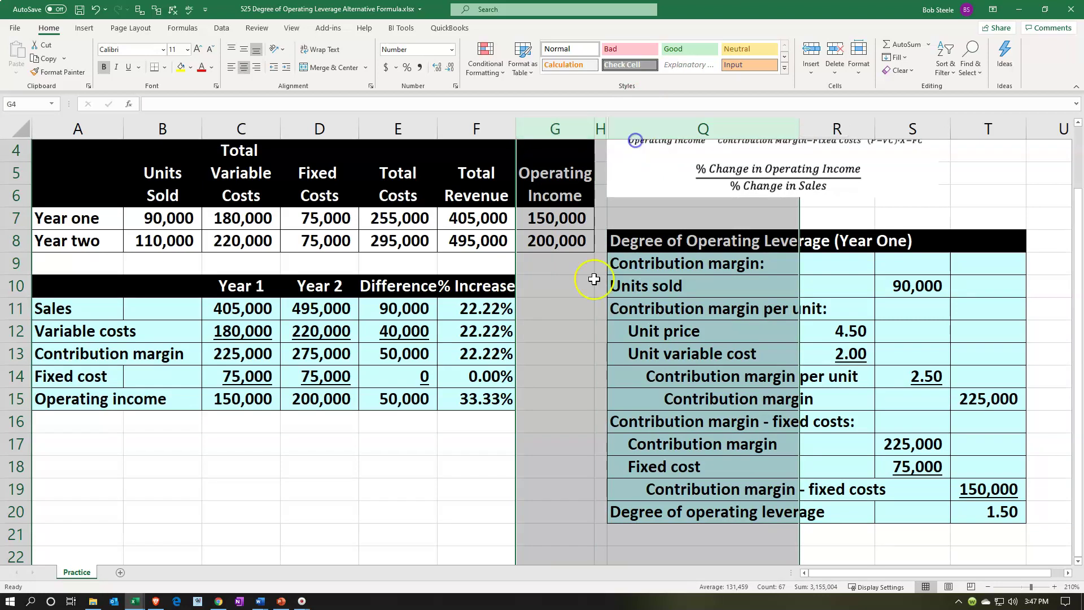
right_click(568, 332)
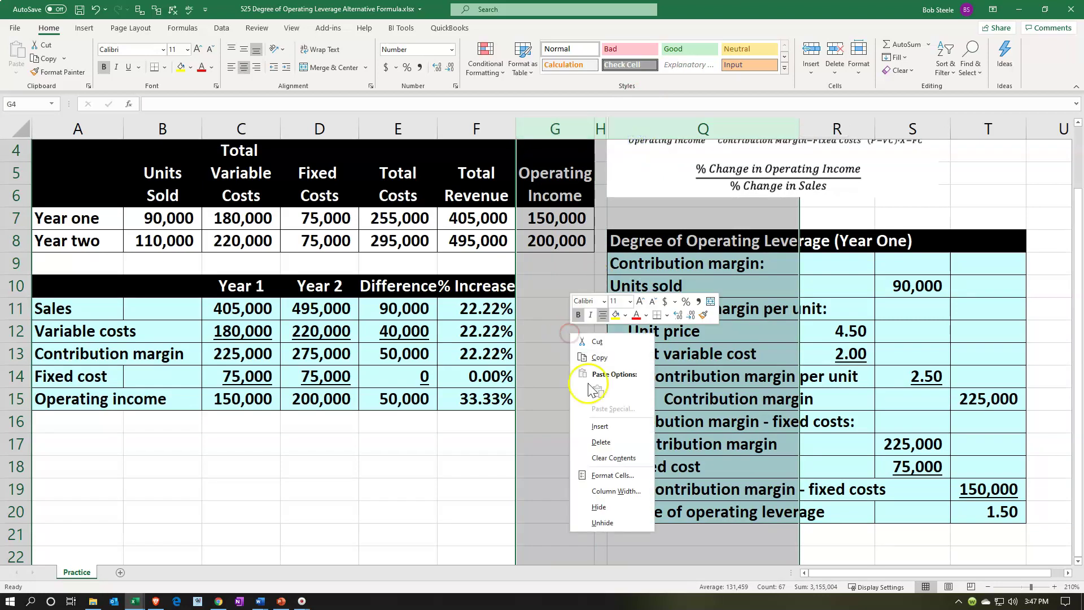
click(602, 522)
click(602, 440)
Compare the degree of operating leverage across the sales-based, units-based and year one contribution margin tables.
scroll(600, 438, down, 1)
scroll(750, 508, up, 2)
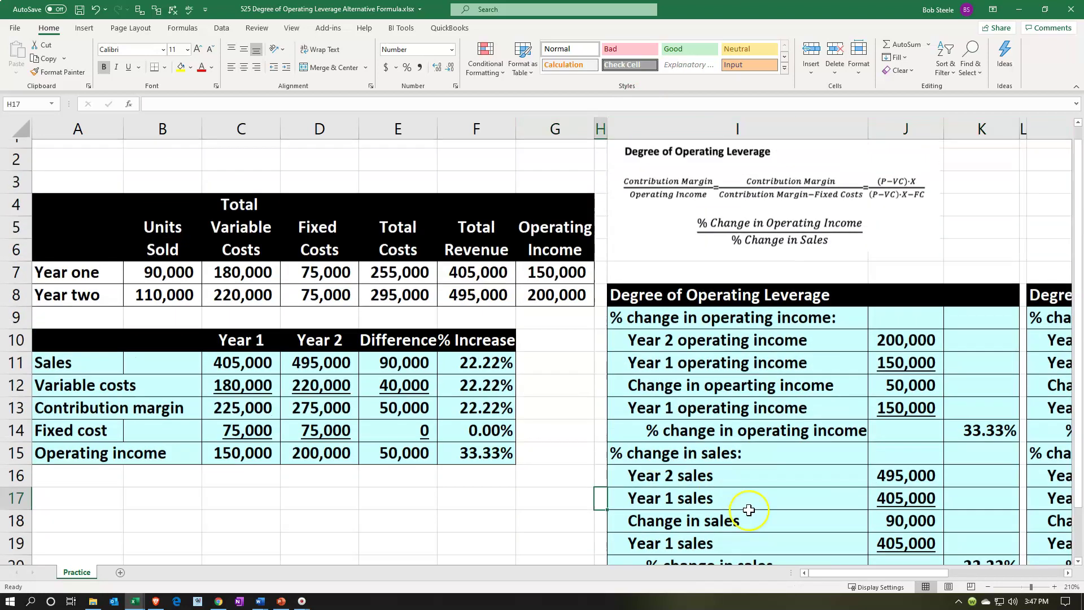
scroll(805, 524, down, 1)
click(846, 531)
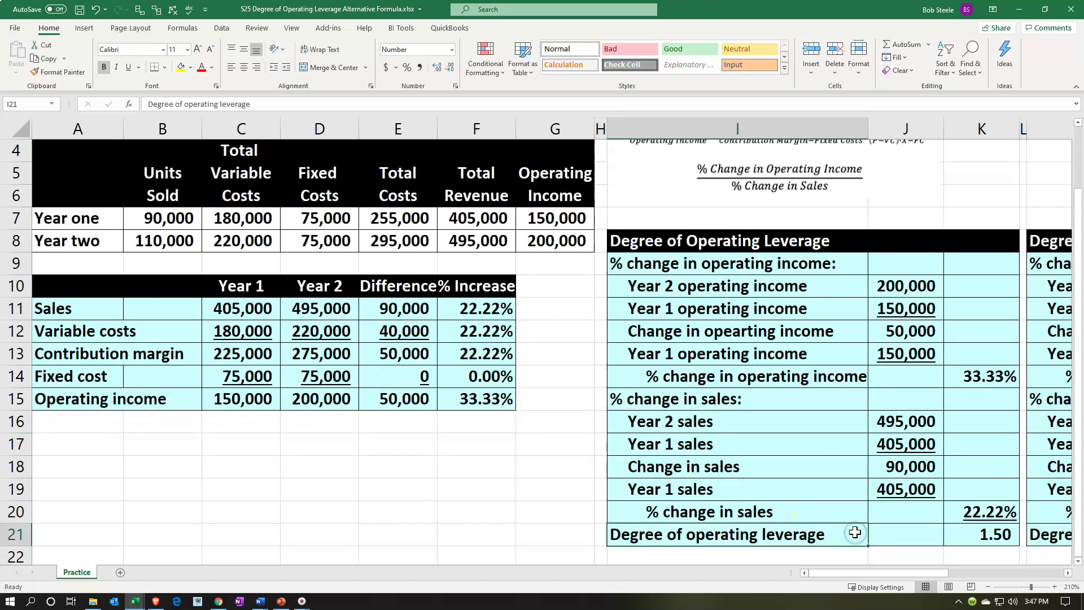
key(Right)
key(Right)
key(Right)
key(Right)
key(Right)
key(Right)
key(Right)
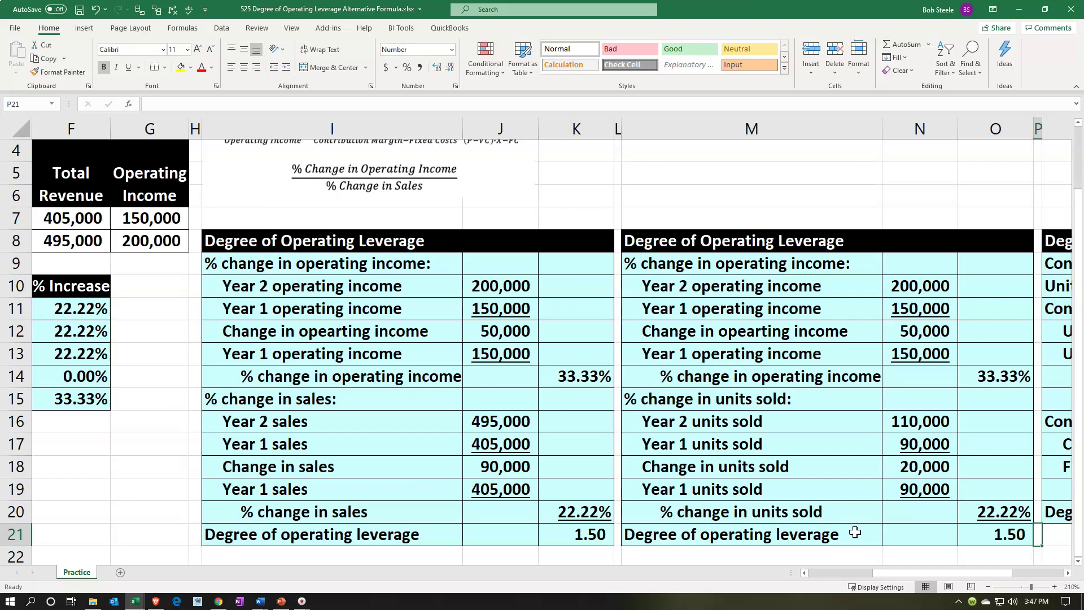
key(Right)
key(Right)
key(Right)
key(Right)
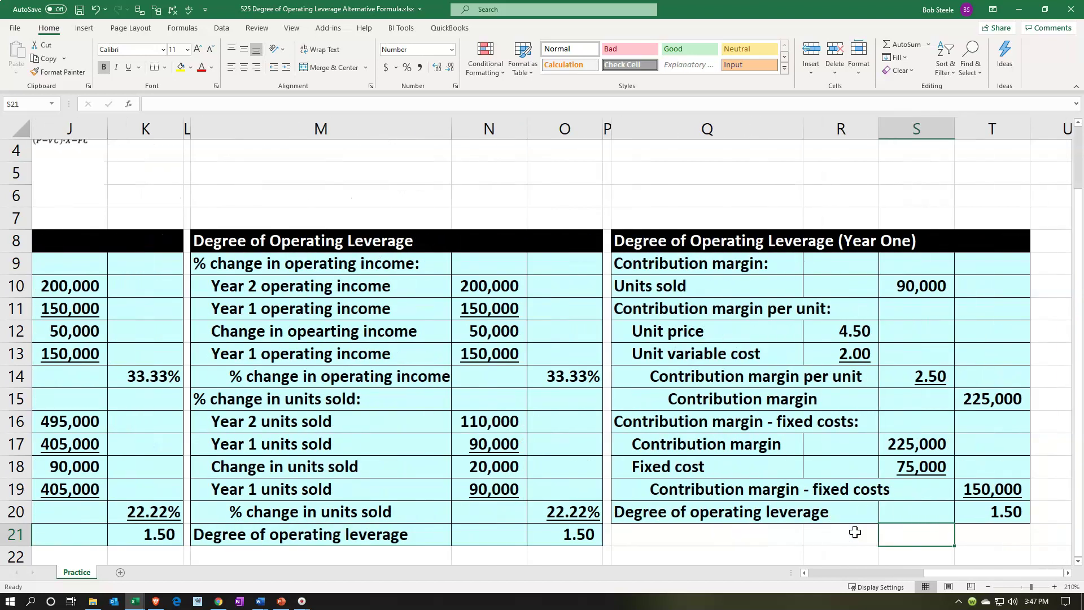
key(Up)
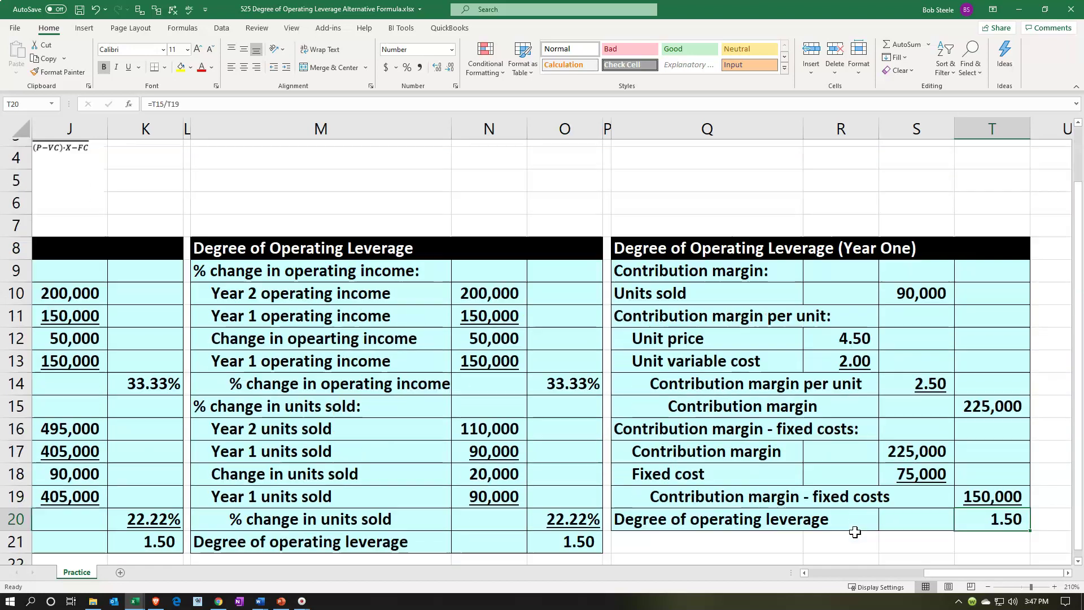
click(852, 518)
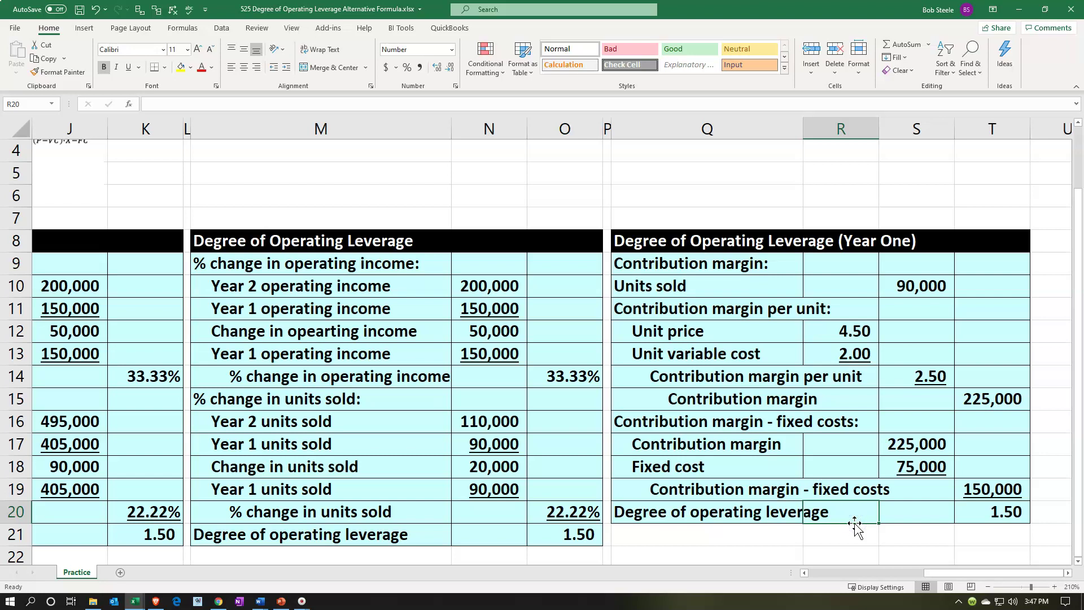
key(Left)
key(Left)
key(Left)
key(Left)
key(Left)
key(Left)
key(Left)
key(Left)
key(Left)
key(Left)
key(Left)
key(Left)
key(Left)
key(Left)
key(Left)
key(Left)
key(Left)
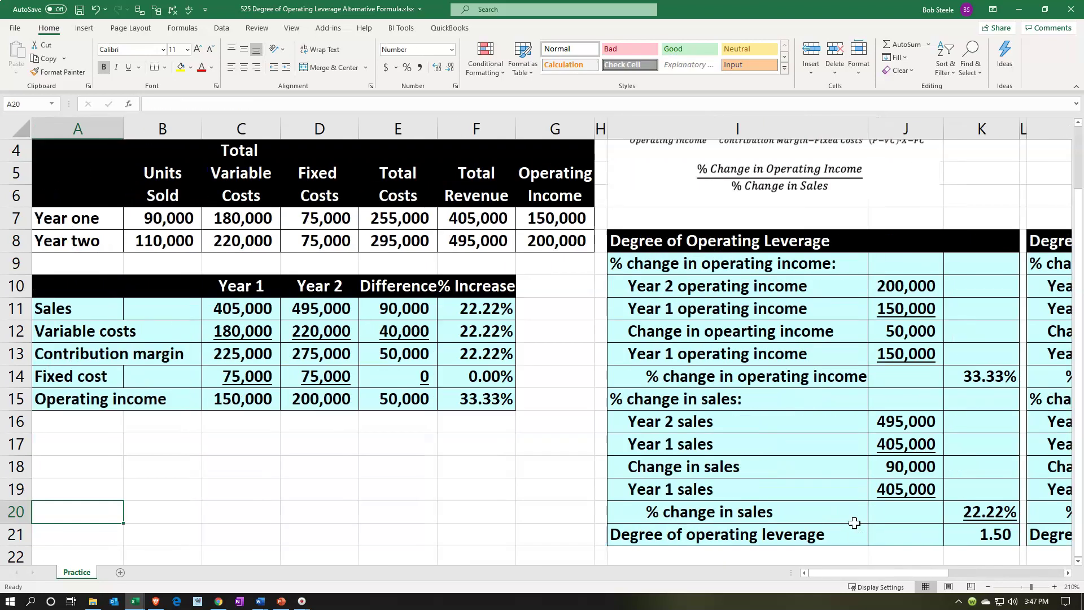